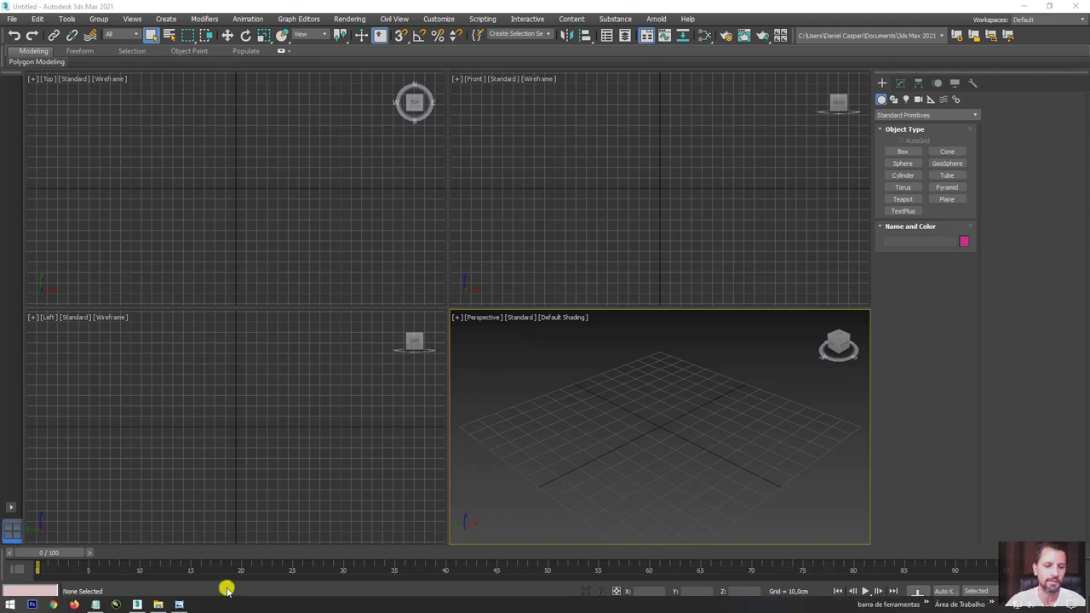
# Open the student's 'mensagem' note in Notepad, read it, then minimize Notepad.
pyautogui.moveTo(158, 605)
pyautogui.click(183, 553)
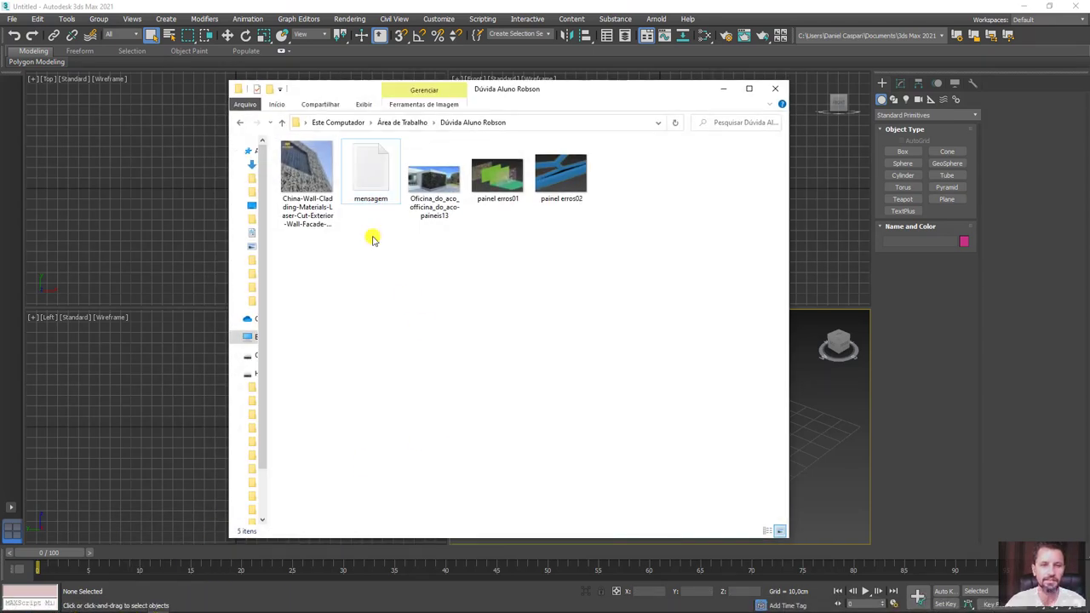
pyautogui.doubleClick(363, 181)
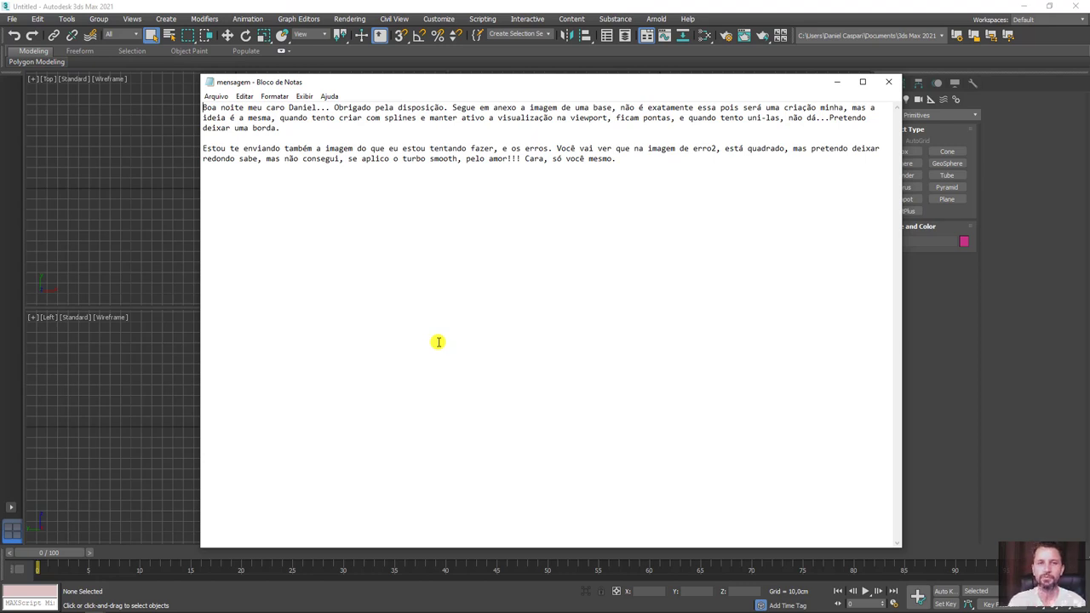
pyautogui.click(836, 82)
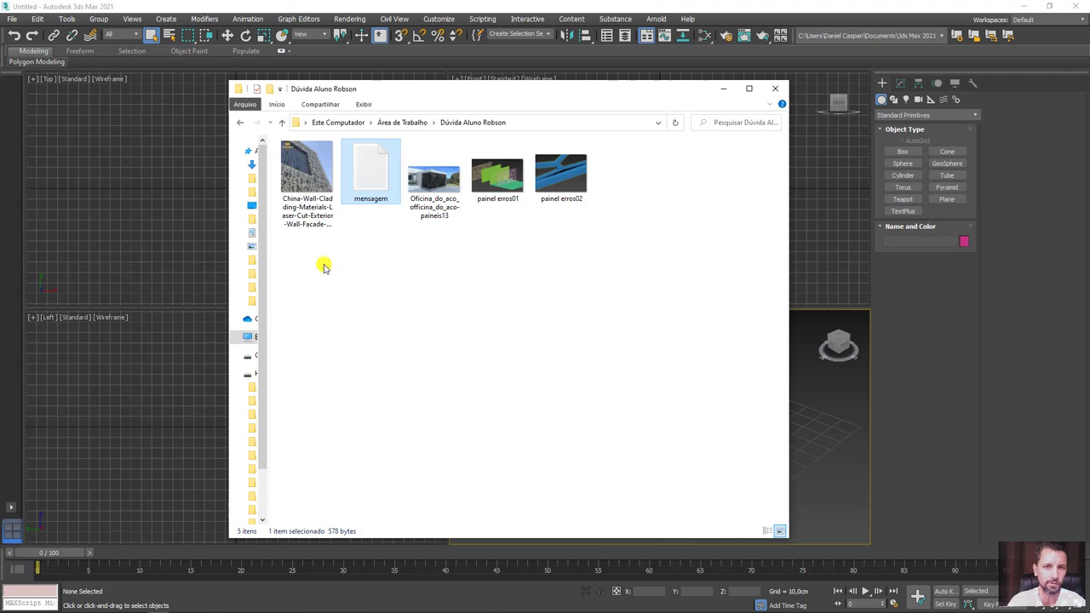
# Open 'painel erros01' in Photo Viewer and pen-mark the dotted, green and yellow mesh panels.
pyautogui.doubleClick(492, 195)
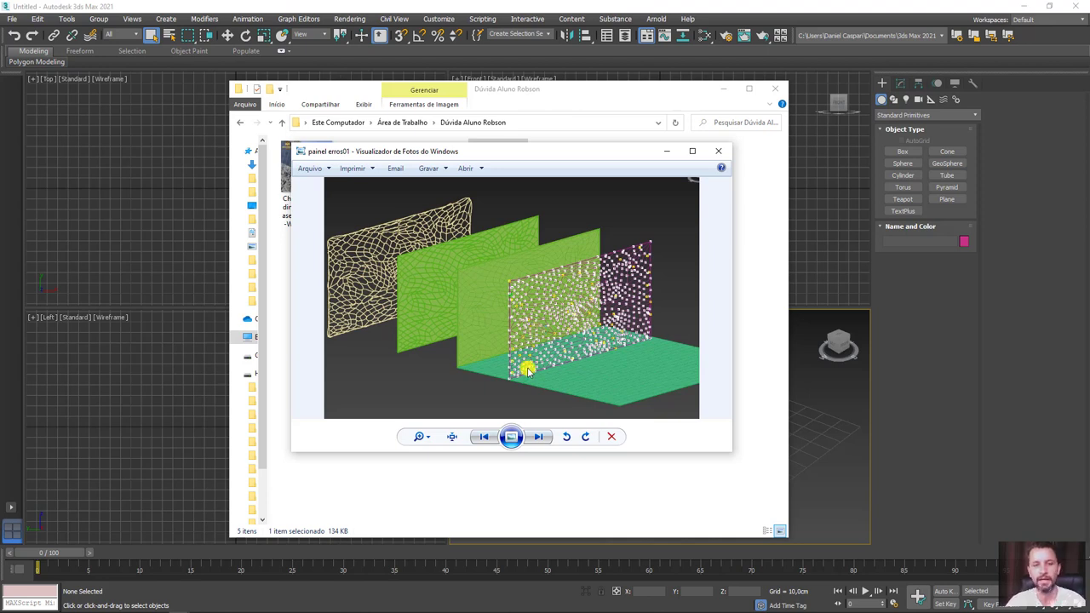
pyautogui.moveTo(509, 283)
pyautogui.mouseDown()
pyautogui.moveTo(595, 355)
pyautogui.moveTo(506, 385)
pyautogui.mouseUp()
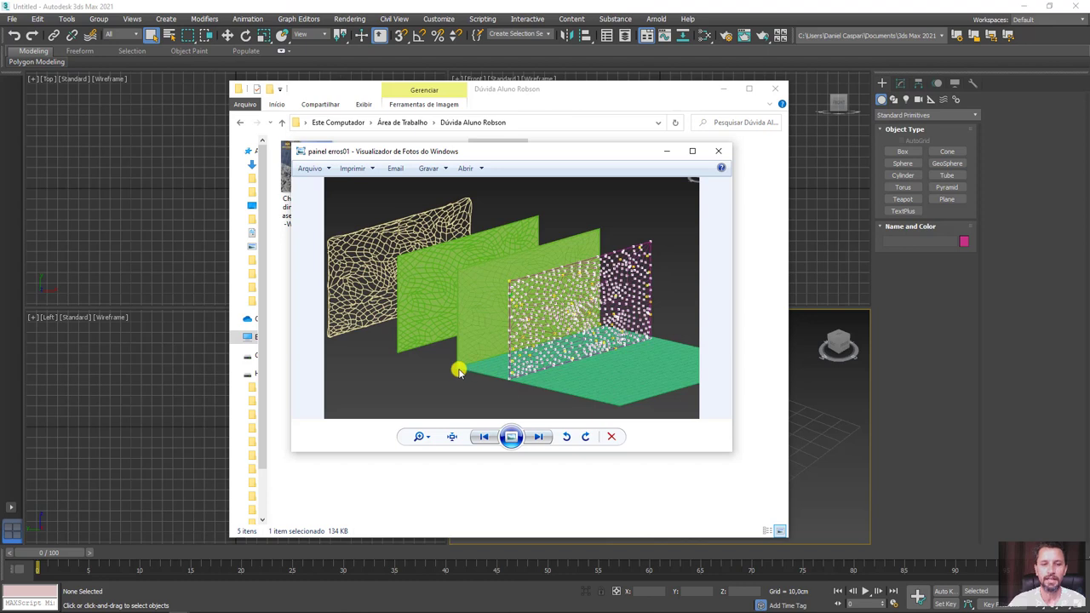
pyautogui.moveTo(458, 370)
pyautogui.mouseDown()
pyautogui.moveTo(571, 239)
pyautogui.moveTo(401, 334)
pyautogui.moveTo(397, 255)
pyautogui.moveTo(536, 223)
pyautogui.moveTo(543, 322)
pyautogui.moveTo(419, 365)
pyautogui.mouseUp()
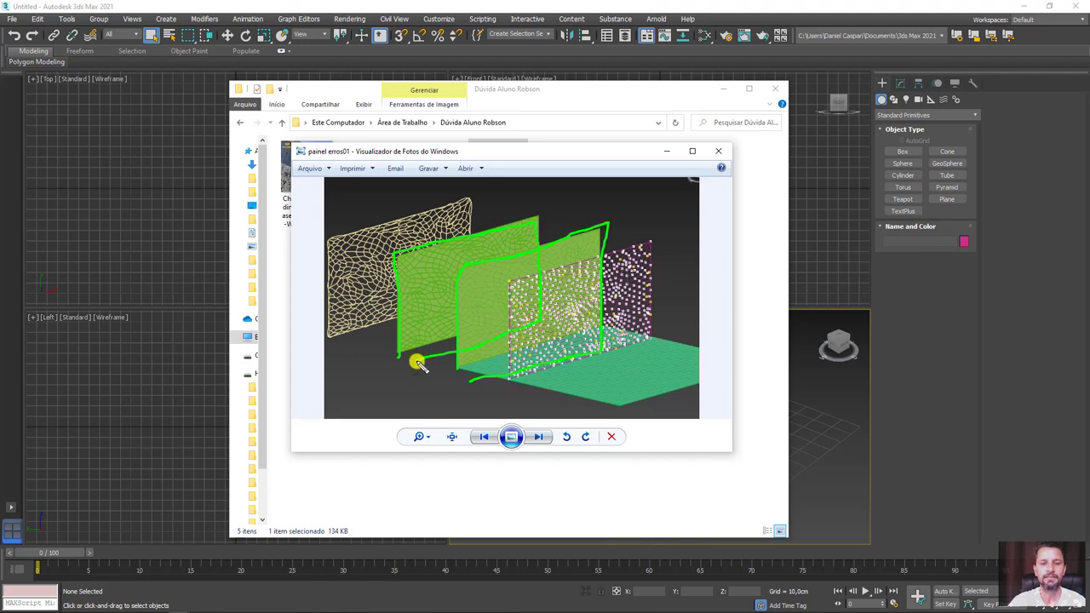
pyautogui.press('Escape')
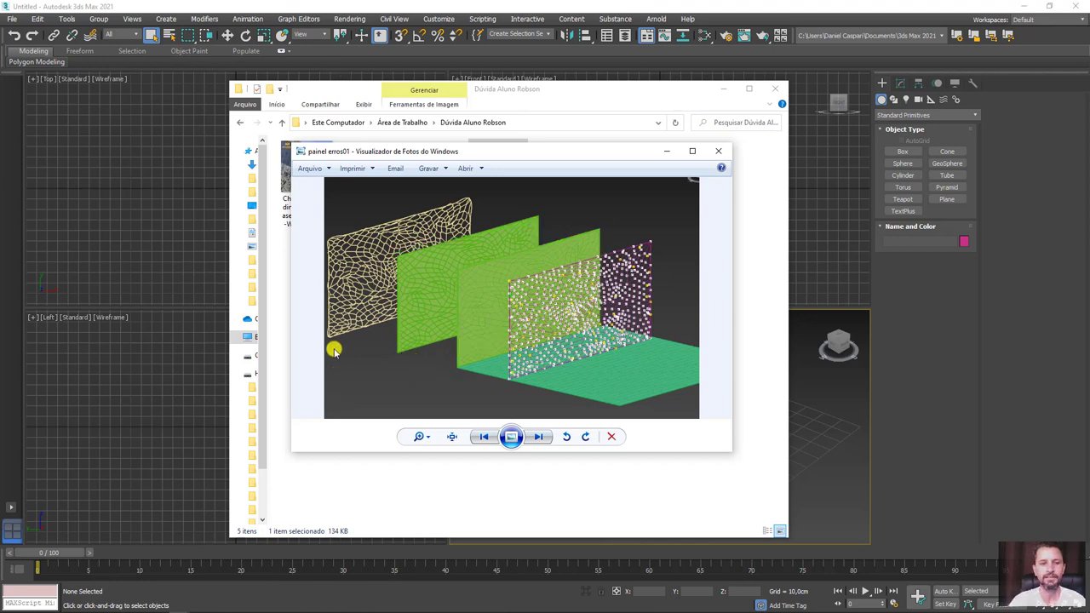
pyautogui.moveTo(332, 338)
pyautogui.mouseDown()
pyautogui.moveTo(327, 246)
pyautogui.moveTo(470, 198)
pyautogui.moveTo(477, 247)
pyautogui.mouseUp()
pyautogui.press('Escape')
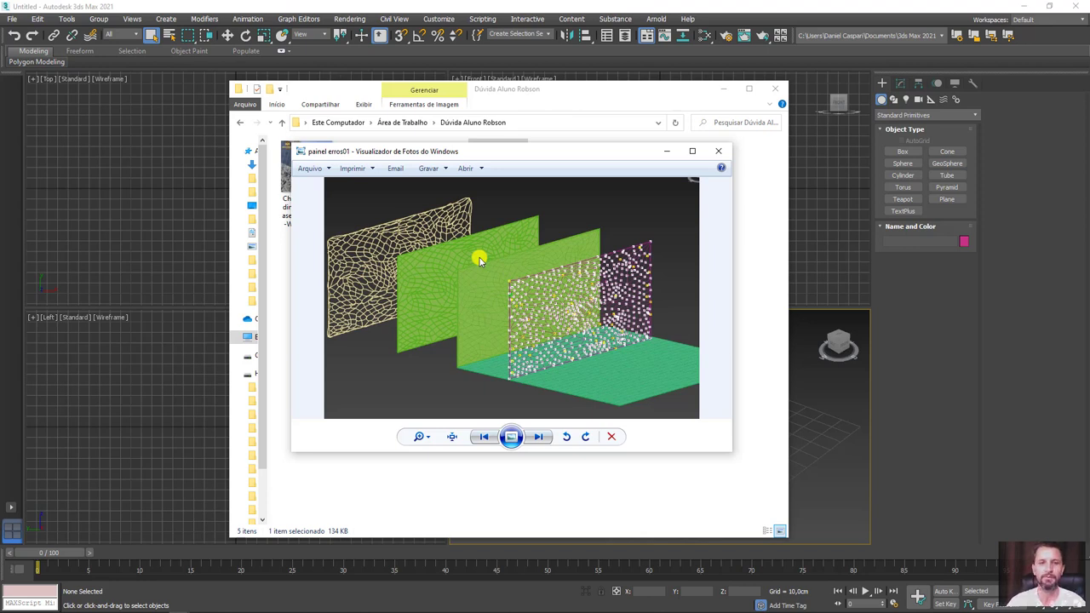
# Zoom into the image and pen-mark the yellow wireframe's pointed corner.
pyautogui.scroll(3, 472, 202)
pyautogui.scroll(3, 511, 247)
pyautogui.scroll(2, 545, 277)
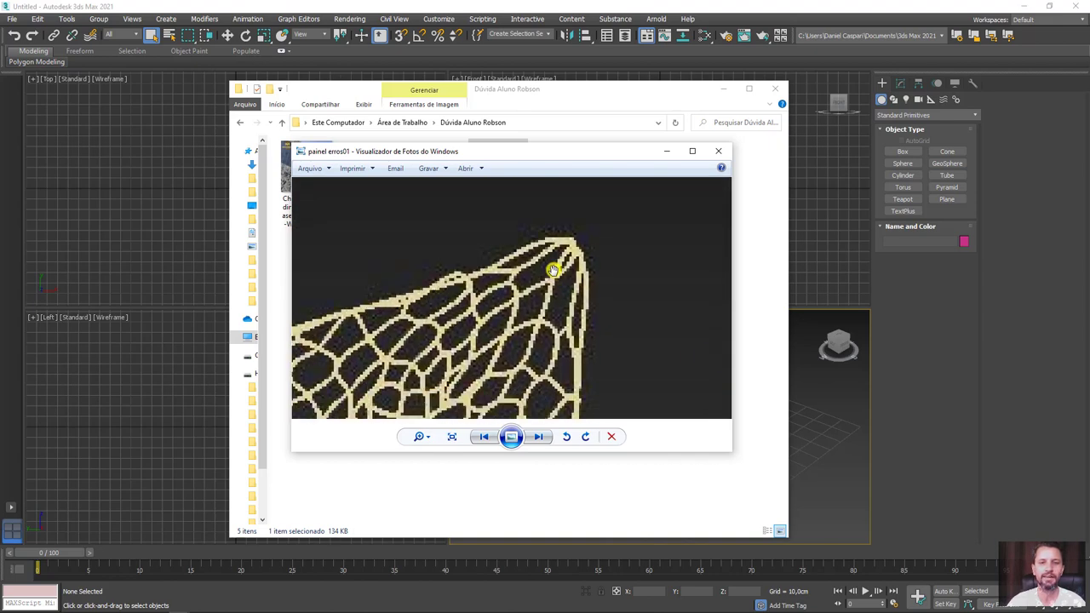
pyautogui.scroll(-2, 553, 270)
pyautogui.moveTo(501, 227)
pyautogui.mouseDown()
pyautogui.moveTo(601, 273)
pyautogui.moveTo(475, 261)
pyautogui.mouseUp()
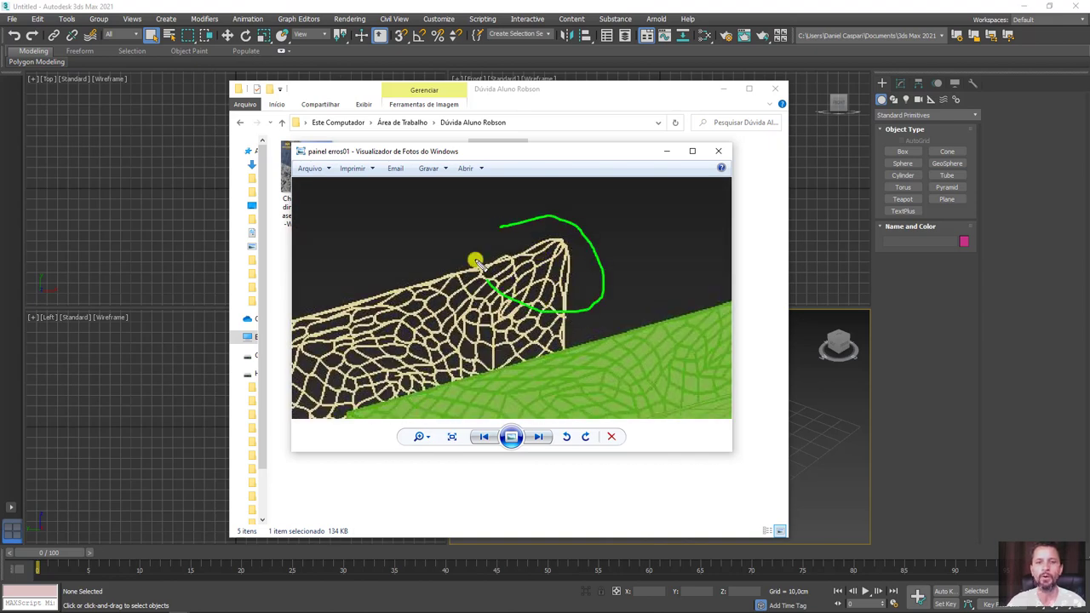
pyautogui.moveTo(592, 211); pyautogui.dragTo(649, 280)
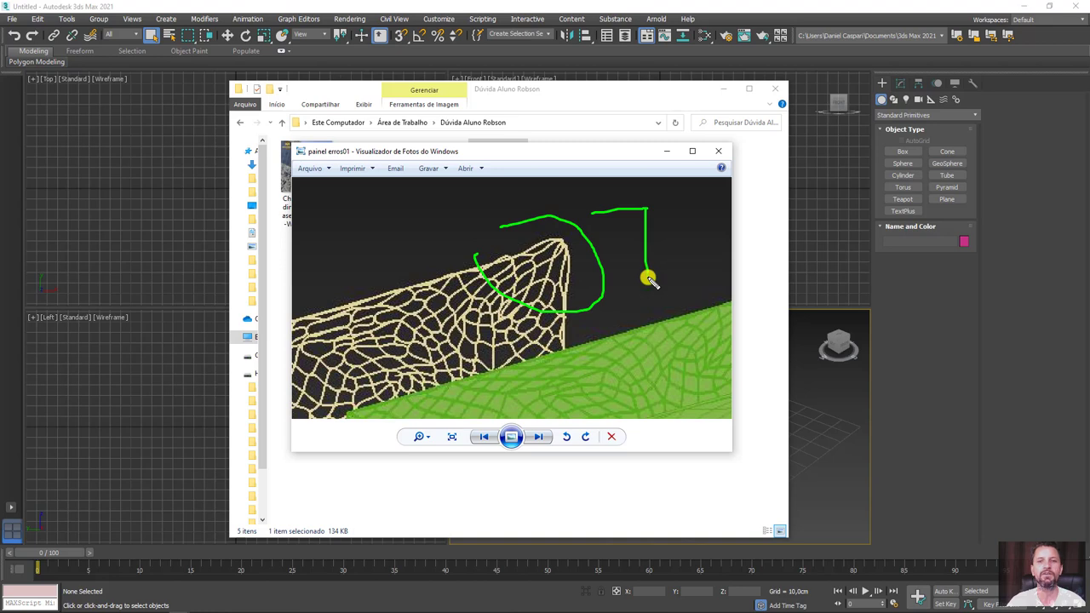
pyautogui.press('Escape')
# Look over the image once more, then close Photo Viewer to return to the folder.
pyautogui.press('Right')
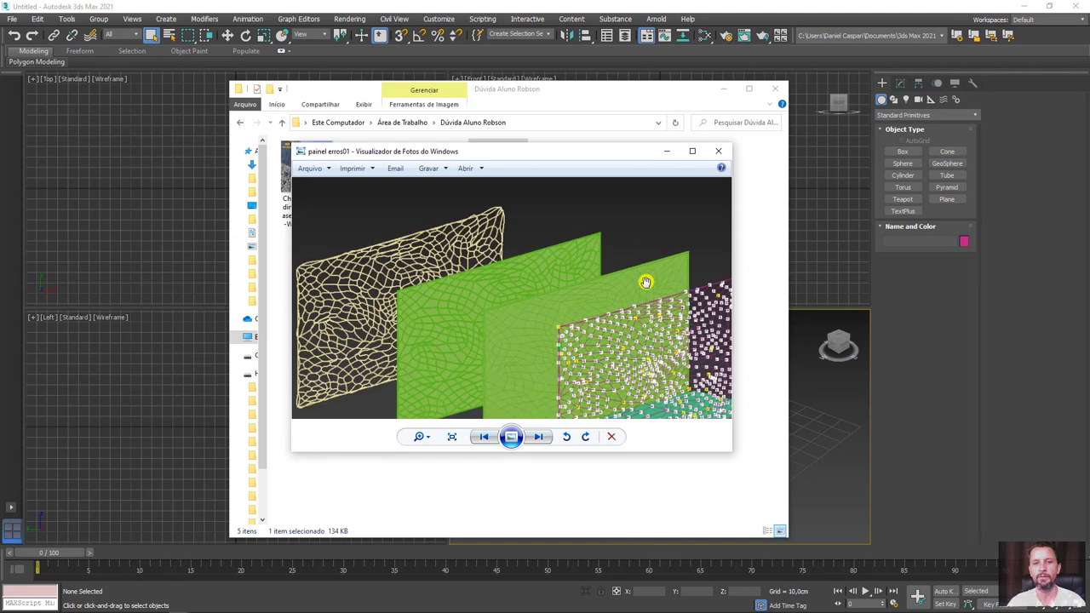
pyautogui.scroll(2, 619, 250)
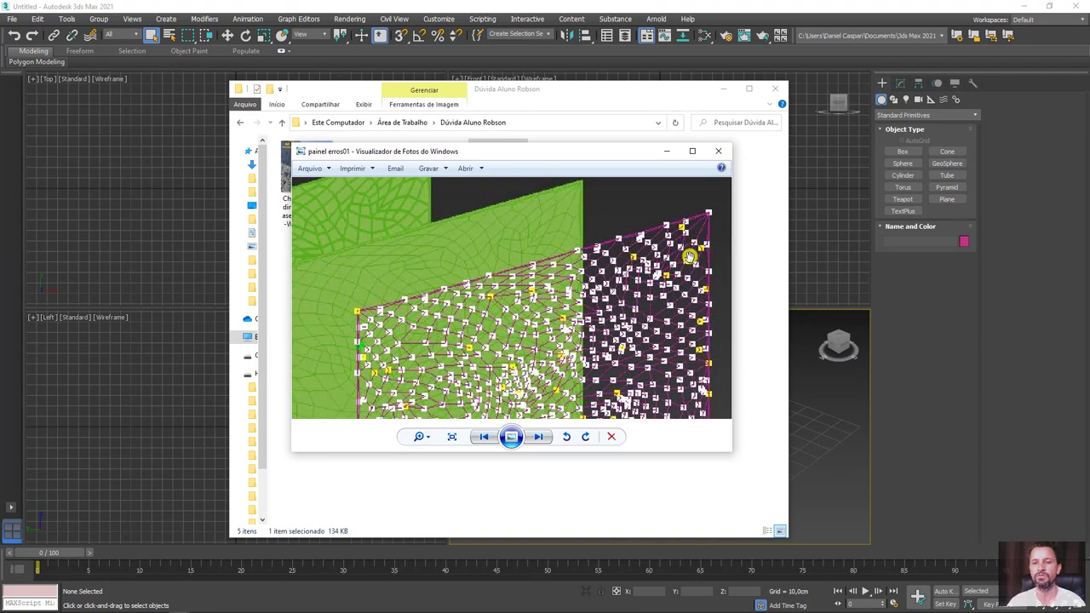
pyautogui.scroll(-2, 633, 281)
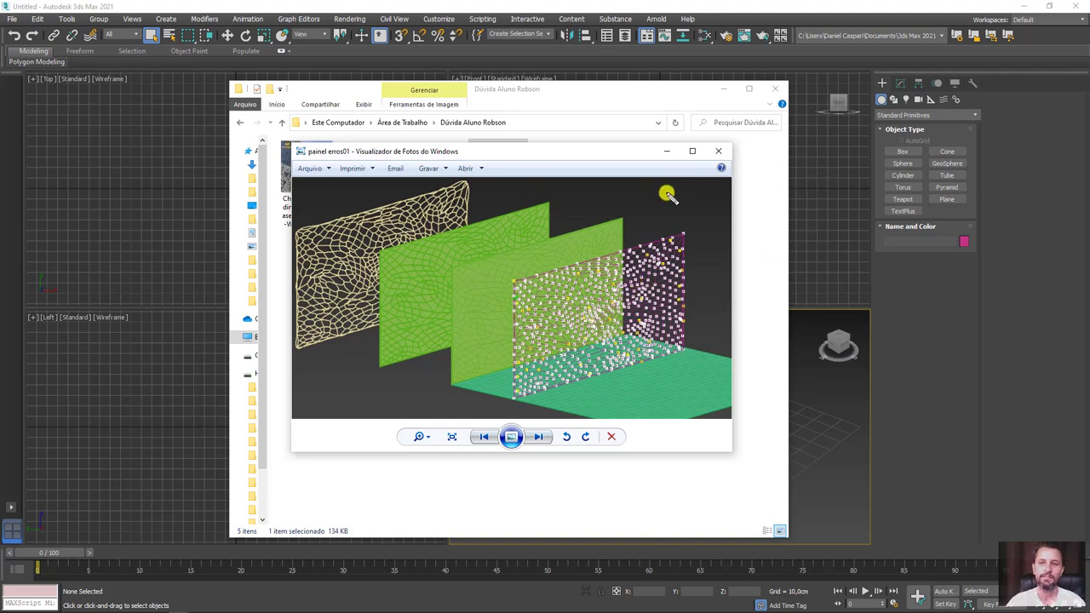
pyautogui.click(666, 151)
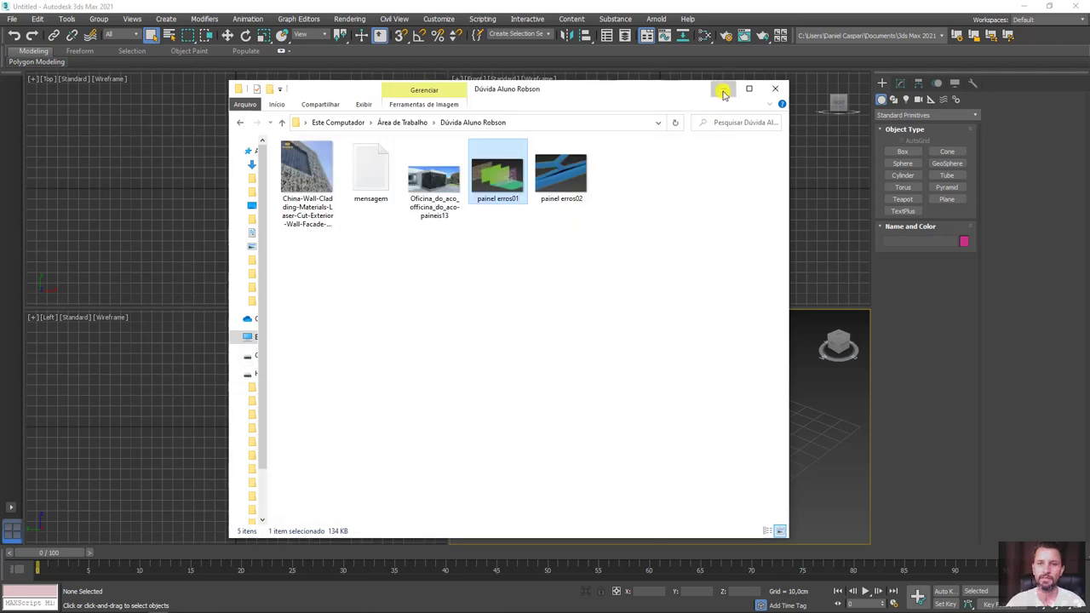
# Return to the empty scene and sketch a round hole, a dividing line and a larger loop over the Front view.
pyautogui.click(722, 89)
pyautogui.click(682, 256)
pyautogui.moveTo(593, 136)
pyautogui.mouseDown()
pyautogui.moveTo(703, 103)
pyautogui.moveTo(580, 165)
pyautogui.moveTo(587, 141)
pyautogui.mouseUp()
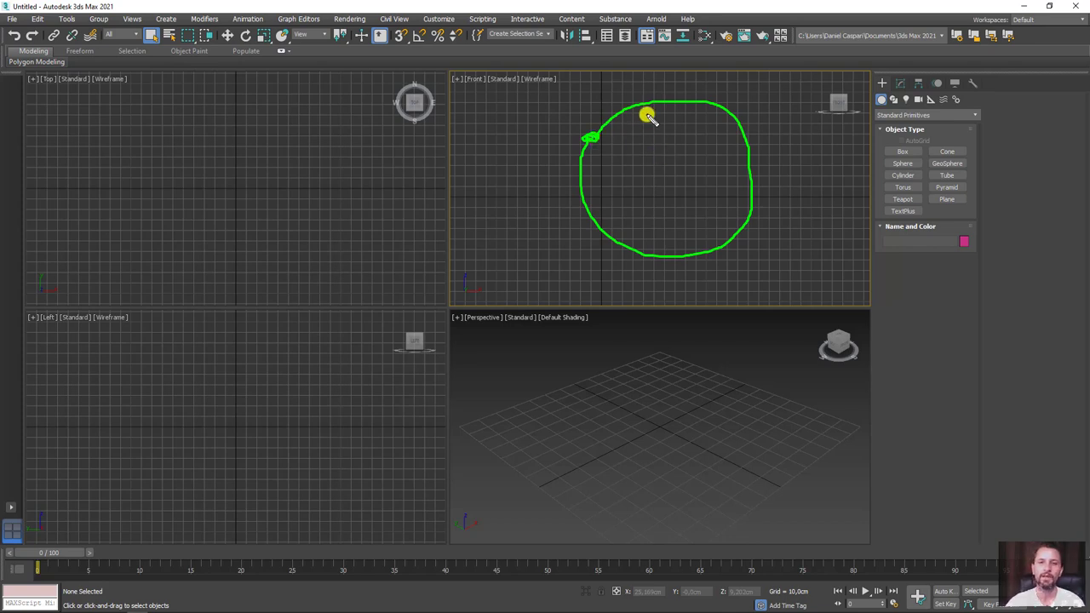
pyautogui.moveTo(621, 90)
pyautogui.mouseDown()
pyautogui.moveTo(651, 126)
pyautogui.moveTo(659, 261)
pyautogui.mouseUp()
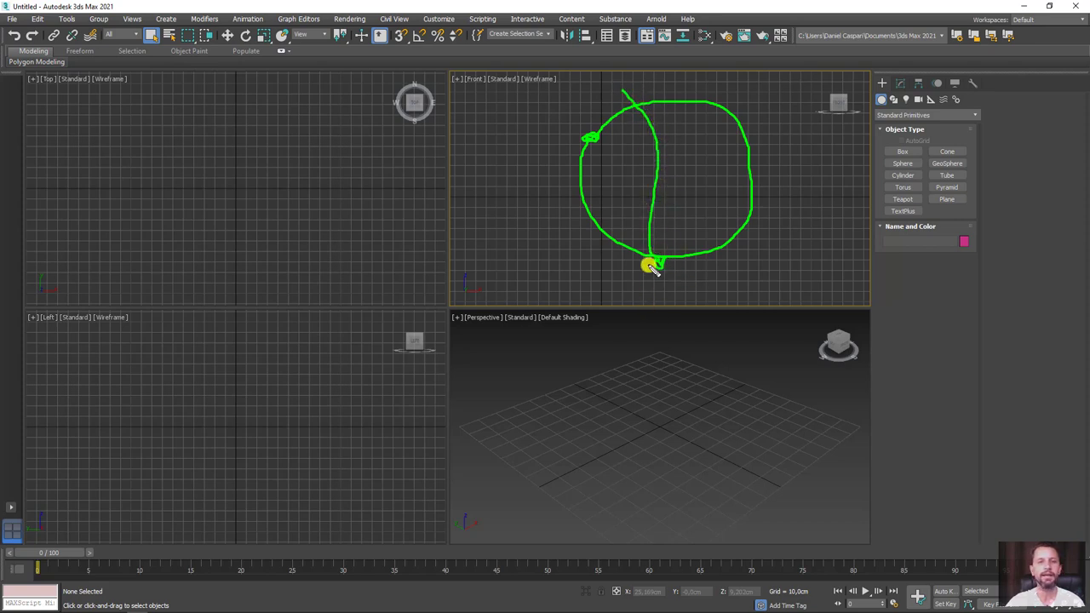
pyautogui.moveTo(664, 274)
pyautogui.mouseDown()
pyautogui.moveTo(664, 264)
pyautogui.moveTo(693, 281)
pyautogui.moveTo(783, 243)
pyautogui.moveTo(786, 113)
pyautogui.moveTo(652, 66)
pyautogui.moveTo(625, 90)
pyautogui.mouseUp()
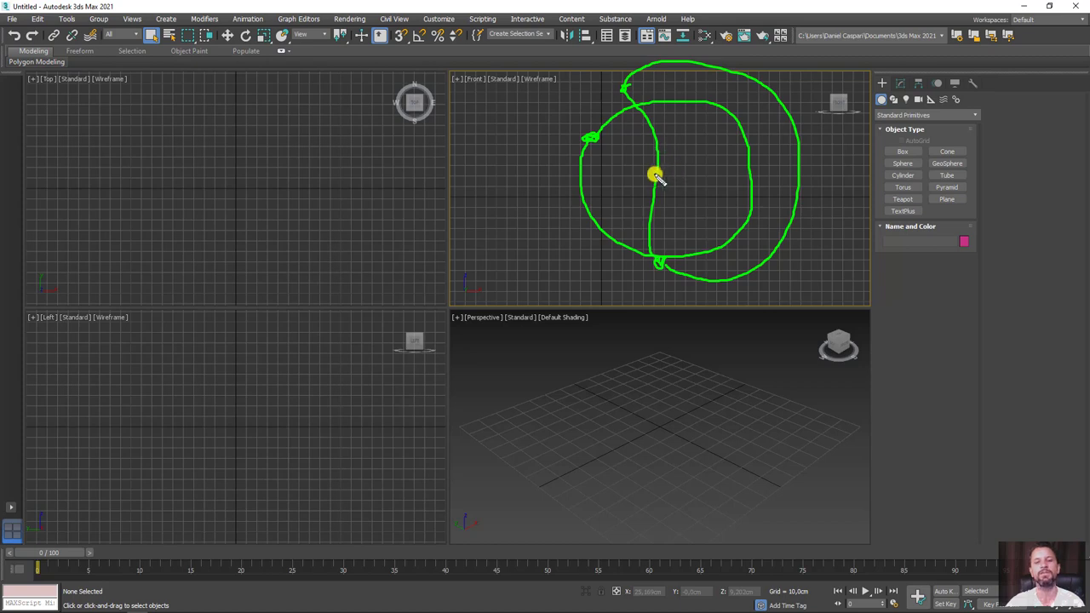
# Draw a diagonal across the sketched circles and X-mark its crossing points.
pyautogui.moveTo(588, 101); pyautogui.dragTo(736, 245)
pyautogui.moveTo(663, 149)
pyautogui.mouseDown()
pyautogui.moveTo(649, 165)
pyautogui.moveTo(667, 173)
pyautogui.mouseUp()
pyautogui.moveTo(598, 141)
pyautogui.mouseDown()
pyautogui.moveTo(584, 114)
pyautogui.moveTo(630, 126)
pyautogui.mouseUp()
pyautogui.moveTo(727, 214); pyautogui.dragTo(739, 240)
pyautogui.moveTo(743, 225); pyautogui.dragTo(722, 246)
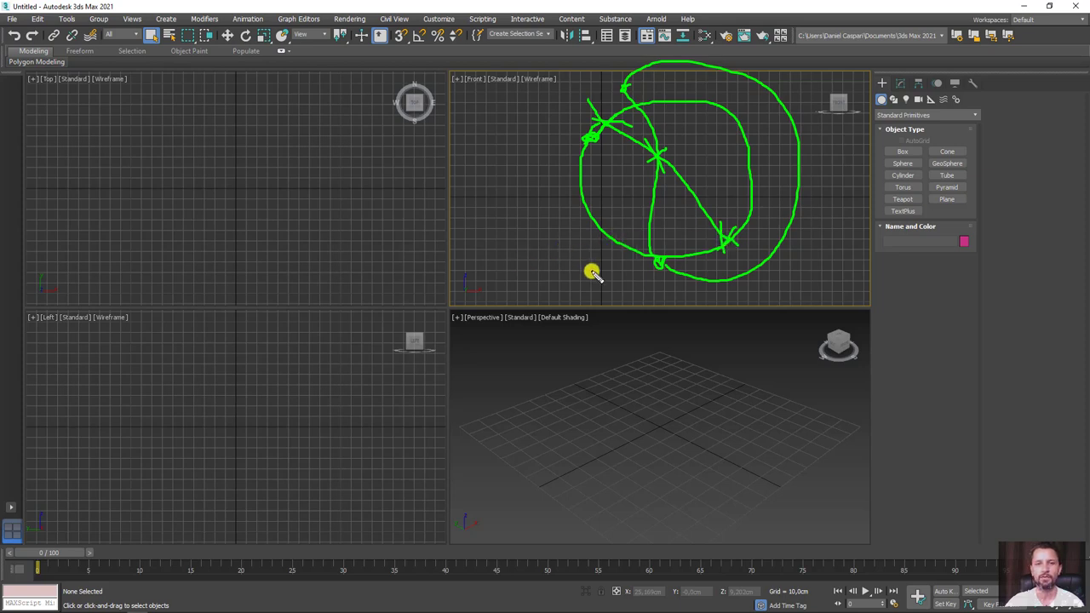
# Add two more pen strokes along the circles, then clear all the sketches.
pyautogui.moveTo(591, 274)
pyautogui.mouseDown()
pyautogui.moveTo(509, 139)
pyautogui.moveTo(484, 133)
pyautogui.moveTo(457, 210)
pyautogui.moveTo(541, 280)
pyautogui.moveTo(586, 275)
pyautogui.mouseUp()
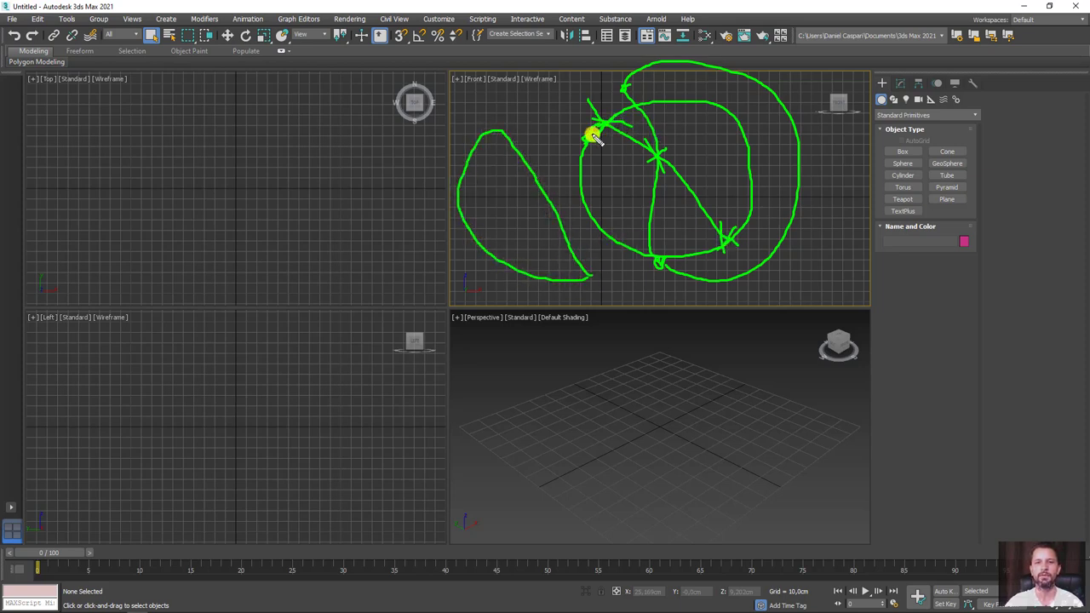
pyautogui.moveTo(591, 133); pyautogui.dragTo(601, 229)
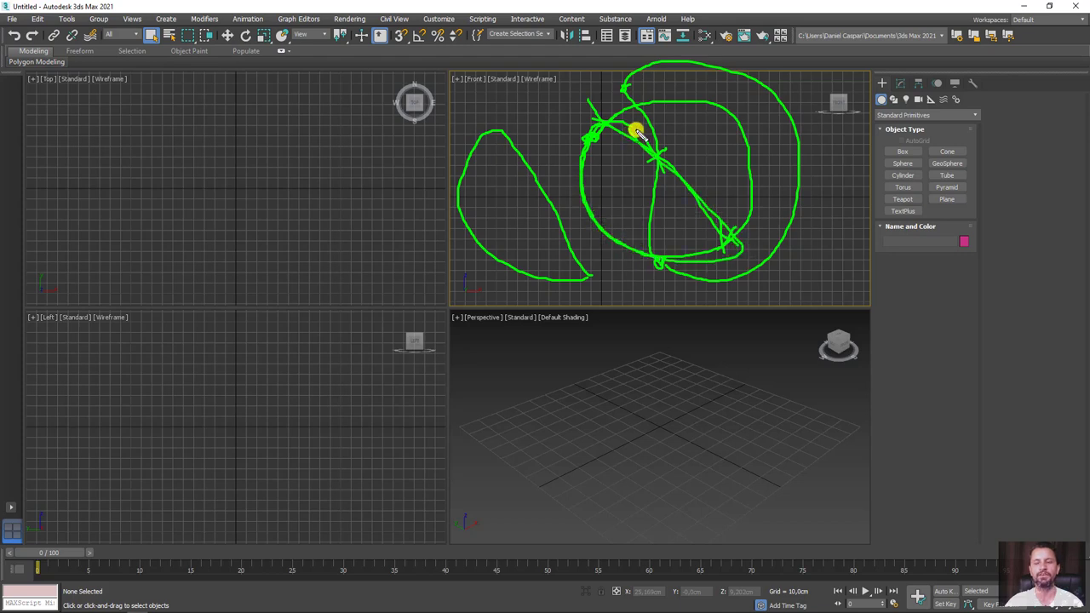
pyautogui.press('Escape')
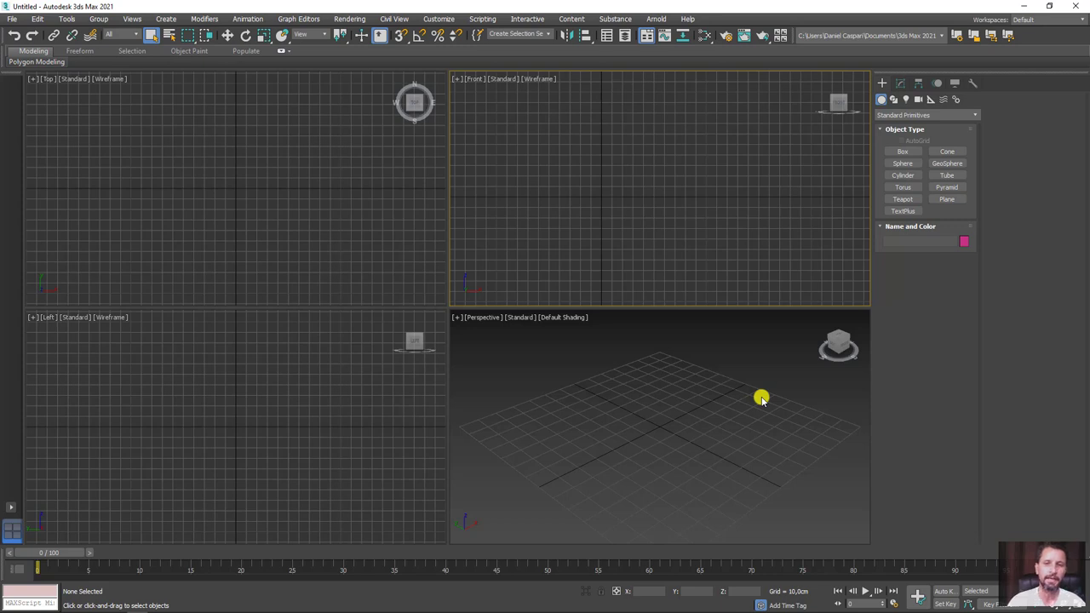
# Draw a blue plane across the Front view.
pyautogui.moveTo(616, 175); pyautogui.dragTo(677, 243, button='middle')
pyautogui.click(949, 199)
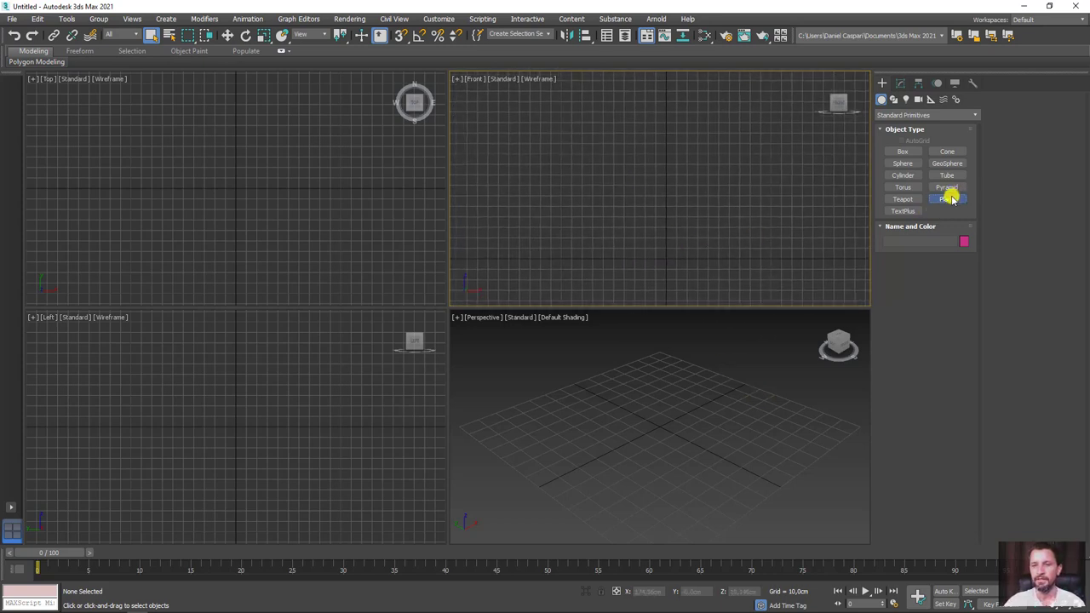
pyautogui.moveTo(523, 105); pyautogui.dragTo(785, 266)
pyautogui.click(962, 242)
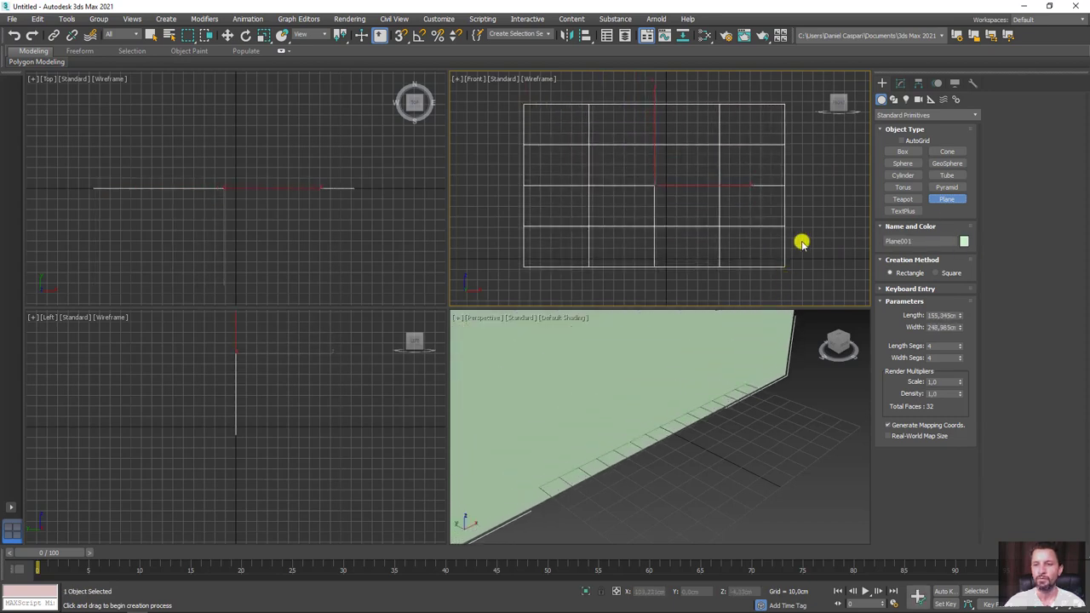
pyautogui.click(591, 296)
pyautogui.click(600, 364)
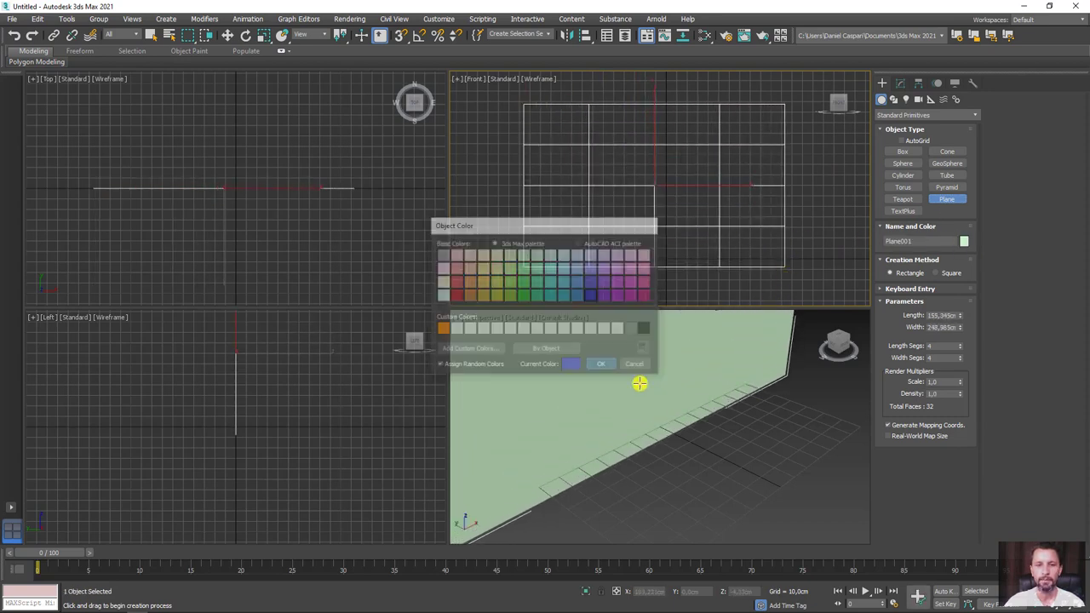
# Give the plane 12 length segments and 19 width segments.
pyautogui.keyDown('alt'); pyautogui.moveTo(721, 446); pyautogui.dragTo(729, 437, button='middle'); pyautogui.keyUp('alt')
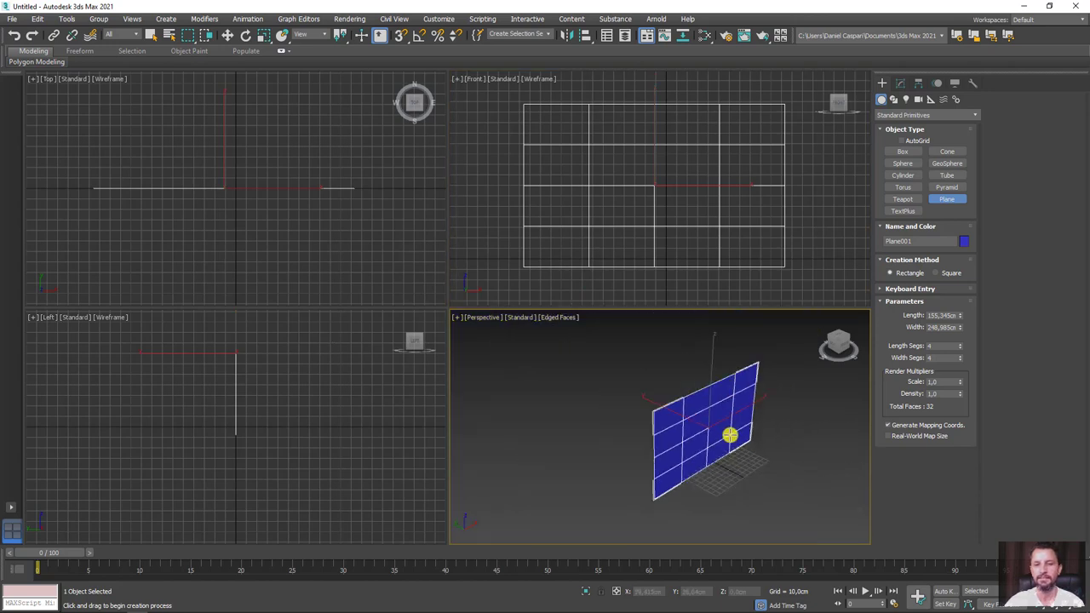
pyautogui.scroll(2, 730, 438)
pyautogui.click(960, 345)
pyautogui.moveTo(960, 345)
pyautogui.mouseDown()
pyautogui.moveTo(970, 338)
pyautogui.moveTo(968, 350)
pyautogui.mouseUp()
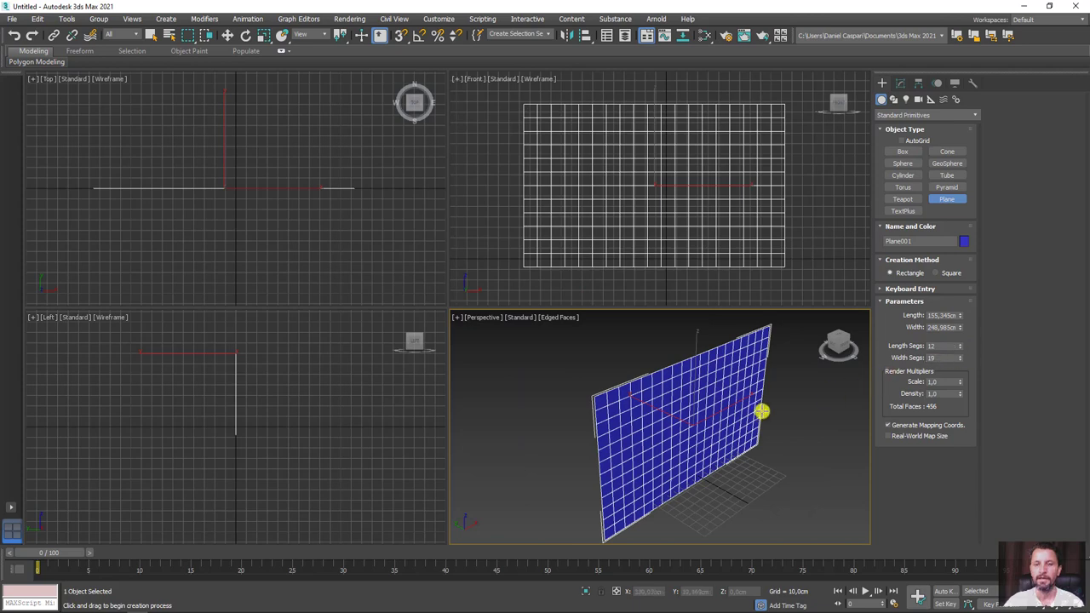
pyautogui.moveTo(761, 409)
pyautogui.keyDown('alt'); pyautogui.mouseDown(button='middle')
pyautogui.moveTo(784, 469)
pyautogui.moveTo(716, 423)
pyautogui.moveTo(660, 407)
pyautogui.mouseUp(button='middle'); pyautogui.keyUp('alt')
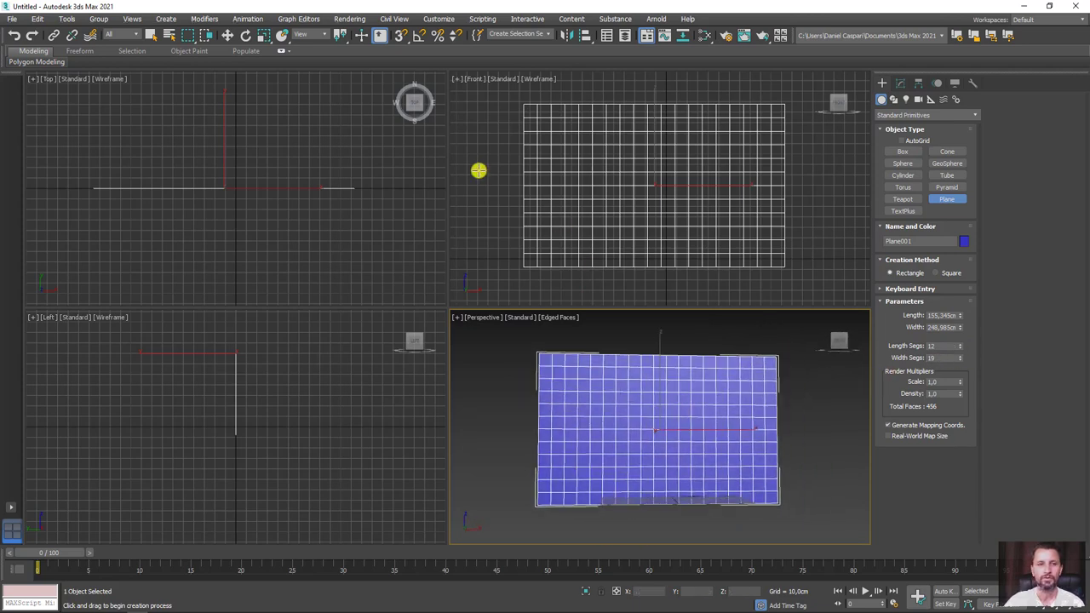
# Apply an Edit Poly modifier to Plane001 from the Polygon Modeling panel.
pyautogui.click(281, 50)
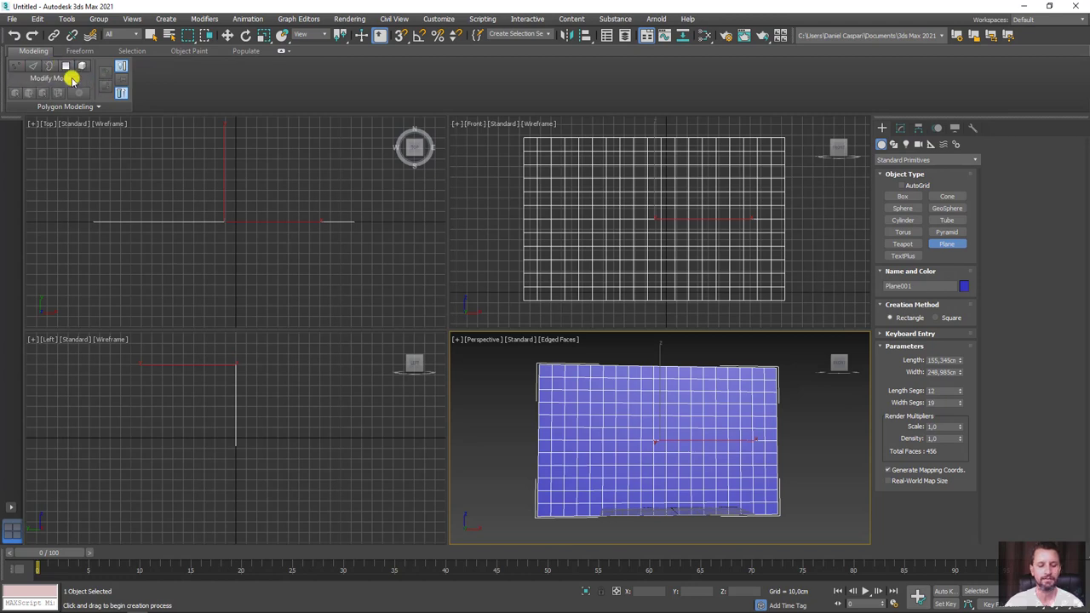
pyautogui.moveTo(11, 58)
pyautogui.mouseDown()
pyautogui.moveTo(385, 55)
pyautogui.moveTo(384, 91)
pyautogui.moveTo(122, 122)
pyautogui.moveTo(18, 59)
pyautogui.mouseUp()
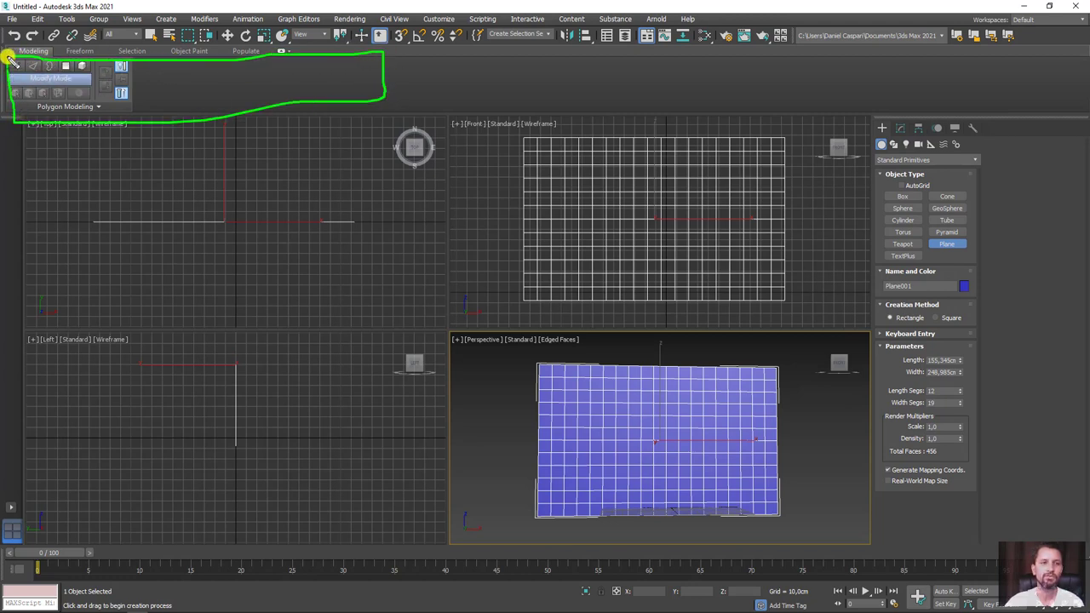
pyautogui.click(647, 34)
pyautogui.click(647, 34)
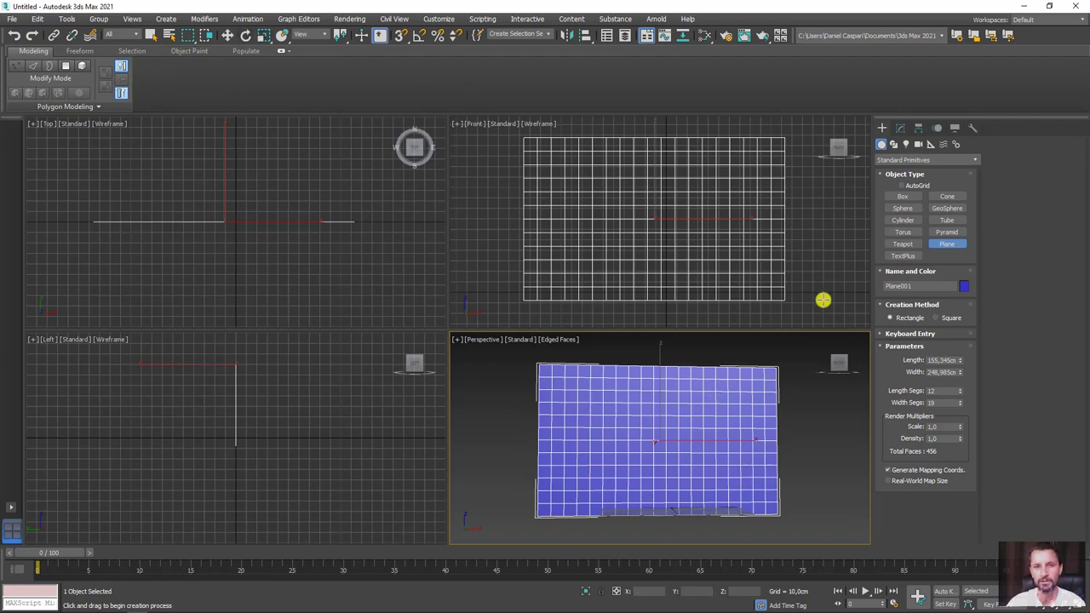
pyautogui.click(70, 108)
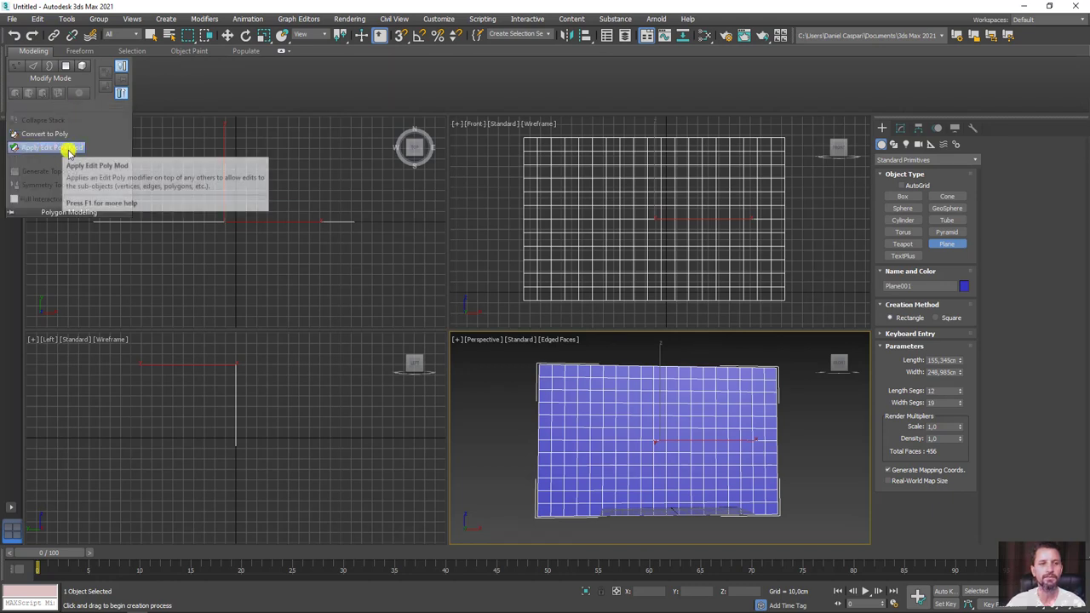
pyautogui.click(51, 149)
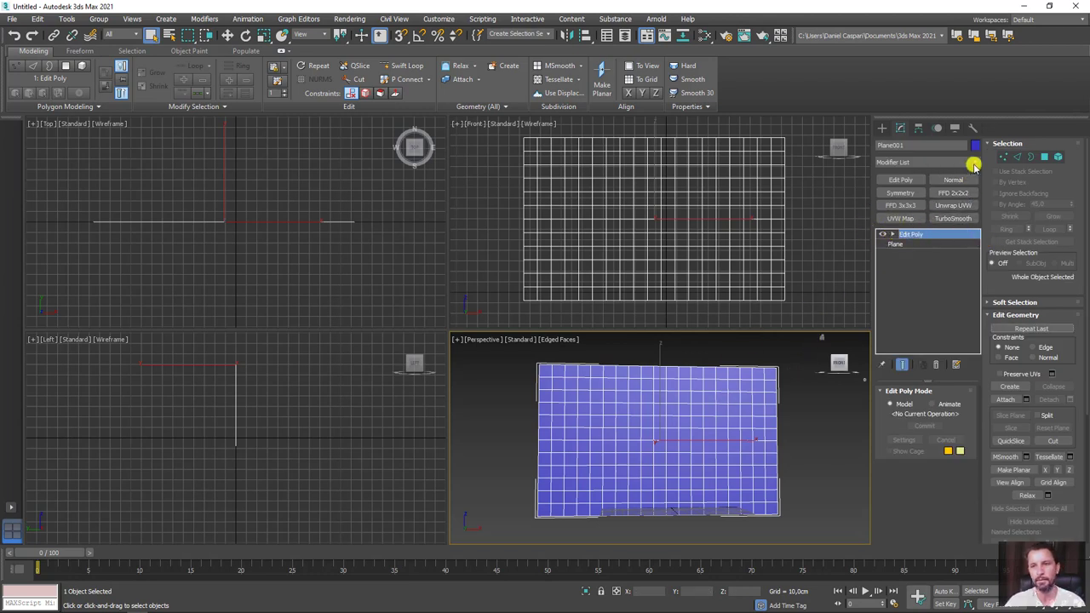
# Browse the Modifier List without choosing, angle the view on the plane, and bring up Polygon Modeling commands.
pyautogui.click(971, 161)
pyautogui.moveTo(975, 200); pyautogui.dragTo(978, 260)
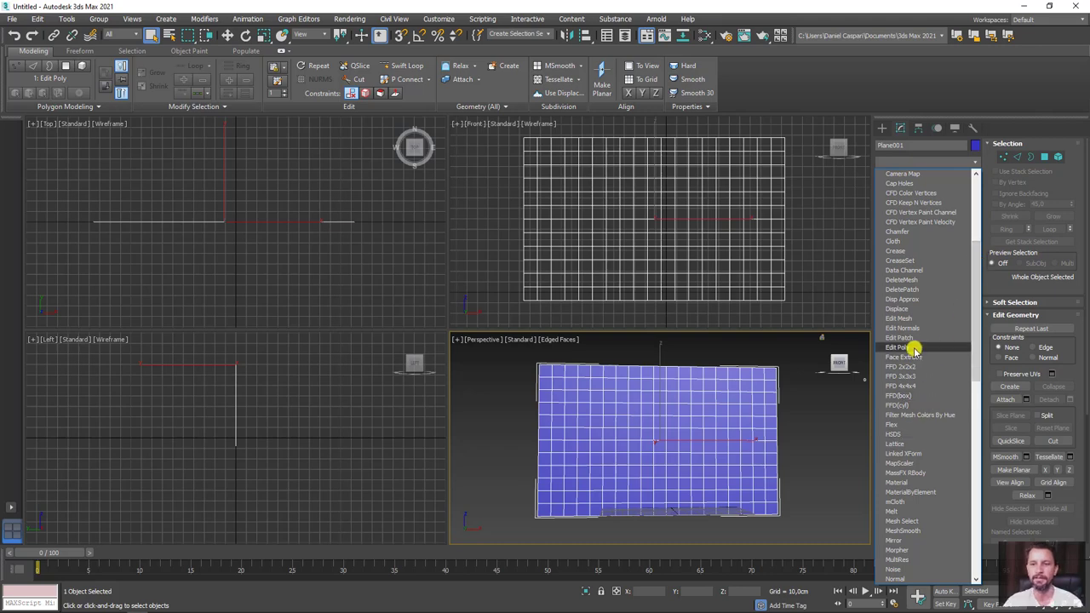
pyautogui.click(803, 422)
pyautogui.scroll(3, 822, 430)
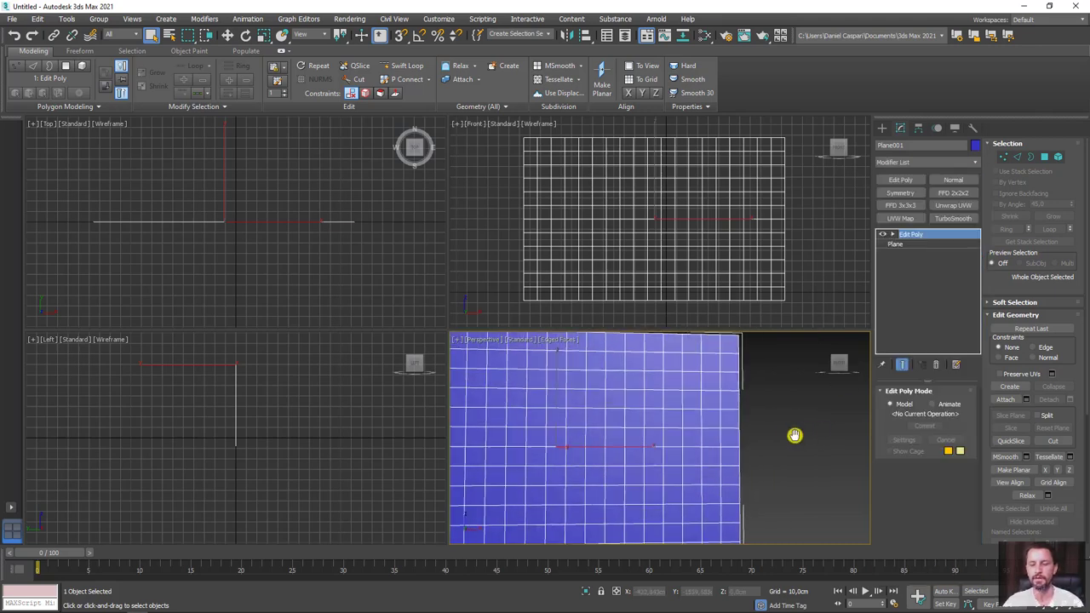
pyautogui.scroll(-3, 794, 434)
pyautogui.moveTo(796, 433)
pyautogui.keyDown('alt'); pyautogui.mouseDown(button='middle')
pyautogui.moveTo(815, 461)
pyautogui.moveTo(778, 442)
pyautogui.moveTo(788, 427)
pyautogui.mouseUp(button='middle'); pyautogui.keyUp('alt')
pyautogui.scroll(2, 786, 443)
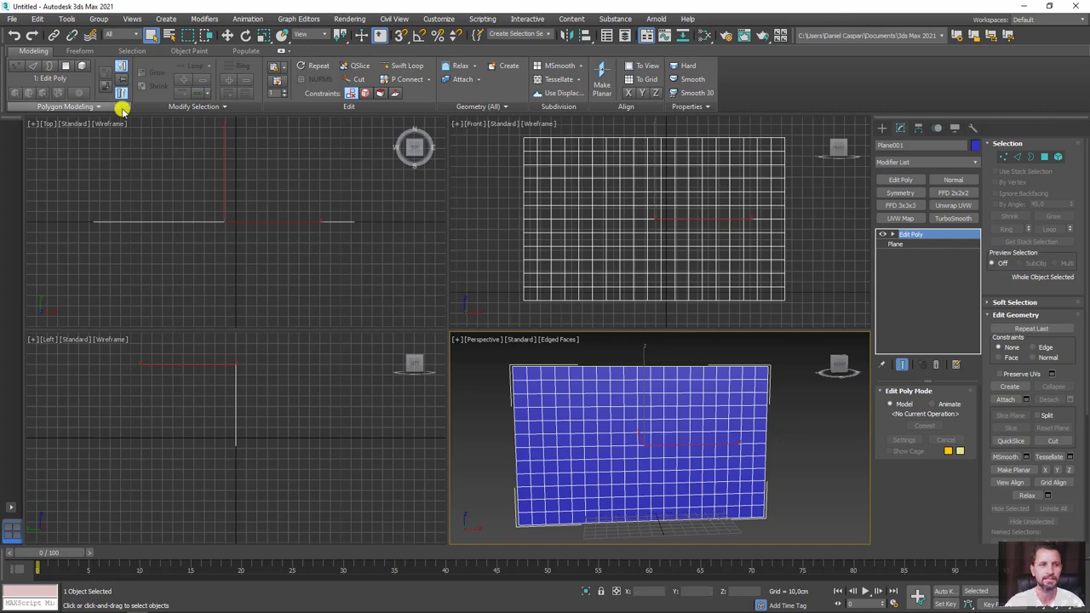
pyautogui.click(78, 109)
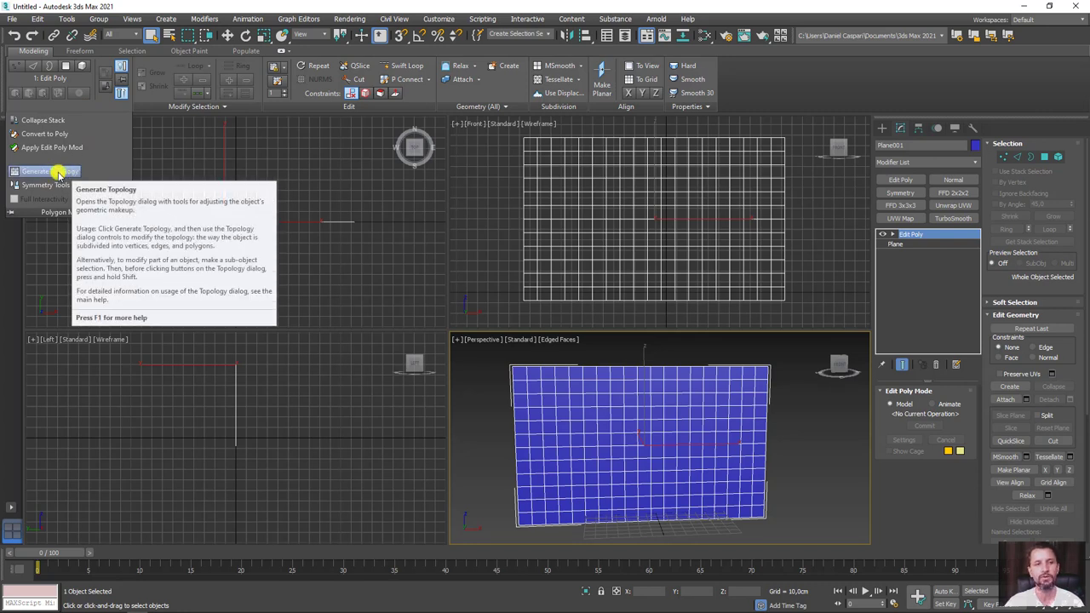
# Open the Generate Topology dialog and move it beside the viewports.
pyautogui.click(56, 172)
pyautogui.moveTo(418, 214); pyautogui.dragTo(386, 205)
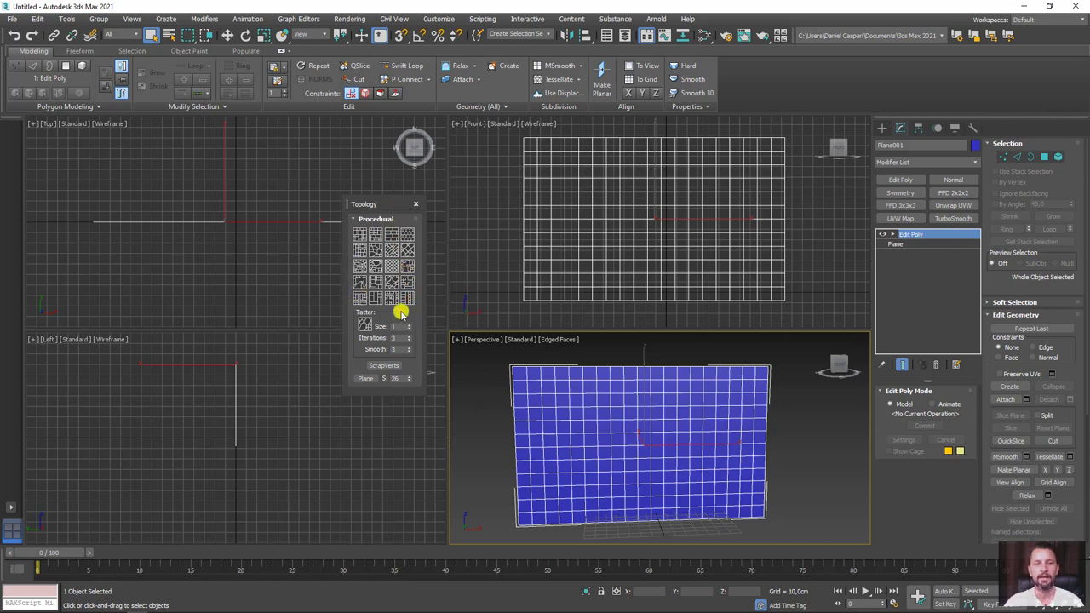
pyautogui.moveTo(358, 312)
pyautogui.mouseDown()
pyautogui.moveTo(384, 311)
pyautogui.moveTo(418, 355)
pyautogui.moveTo(352, 361)
pyautogui.moveTo(344, 311)
pyautogui.mouseUp()
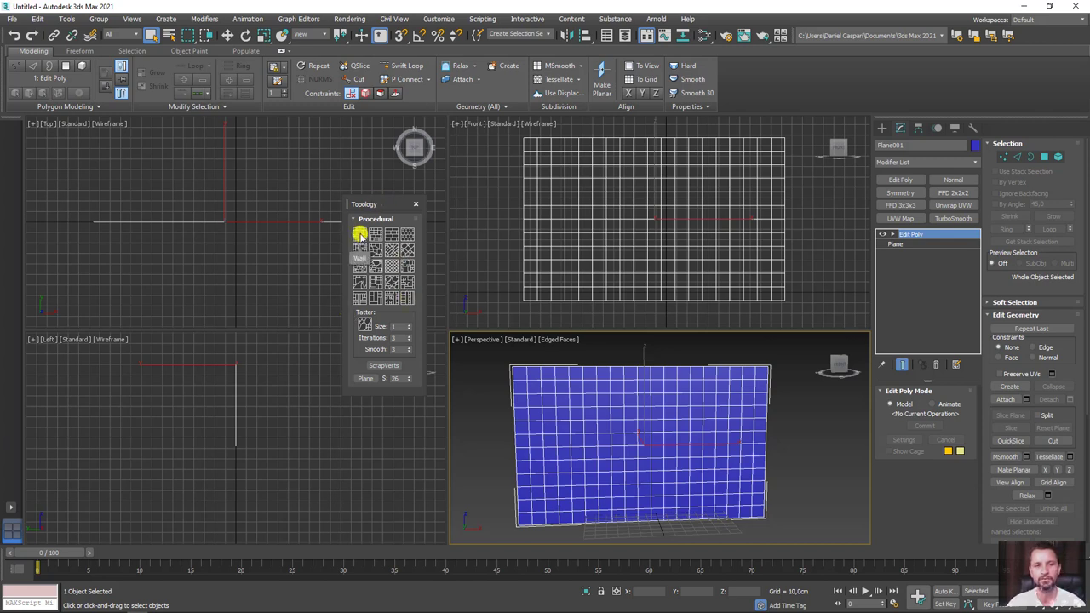
# Try the Wall pattern a few times, then undo back to the plain grid.
pyautogui.click(359, 235)
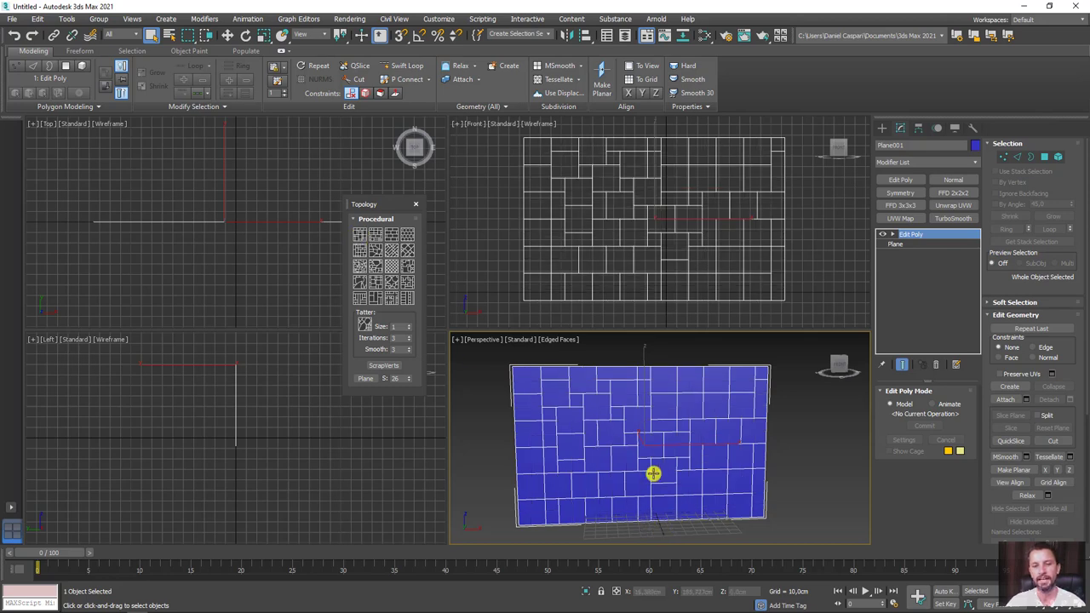
pyautogui.moveTo(653, 473)
pyautogui.keyDown('alt'); pyautogui.mouseDown(button='middle')
pyautogui.moveTo(613, 452)
pyautogui.moveTo(669, 433)
pyautogui.moveTo(710, 545)
pyautogui.moveTo(644, 468)
pyautogui.mouseUp(button='middle'); pyautogui.keyUp('alt')
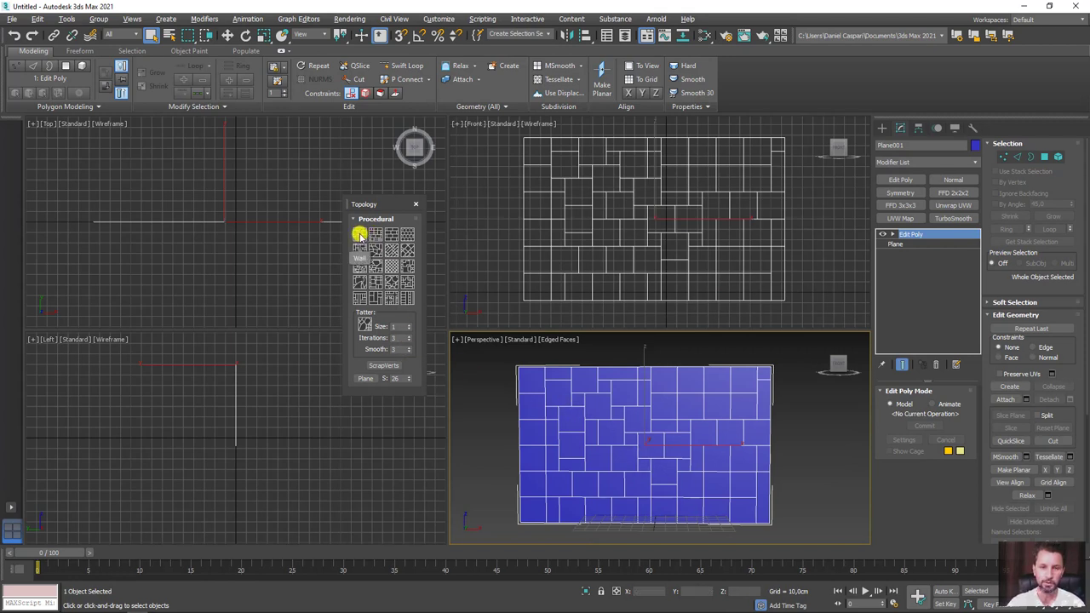
pyautogui.click(359, 237)
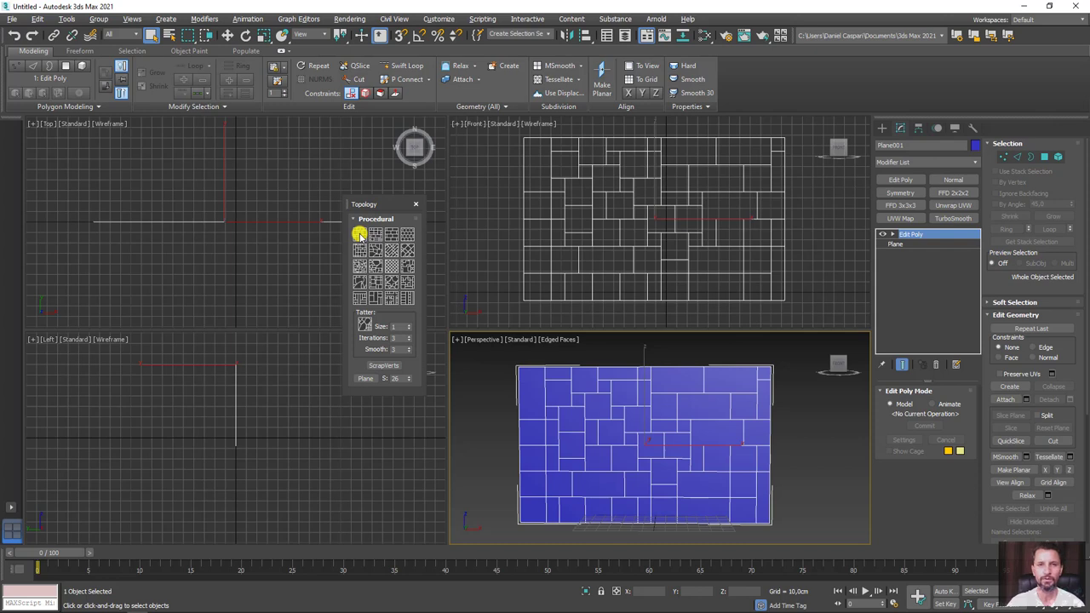
pyautogui.click(360, 237)
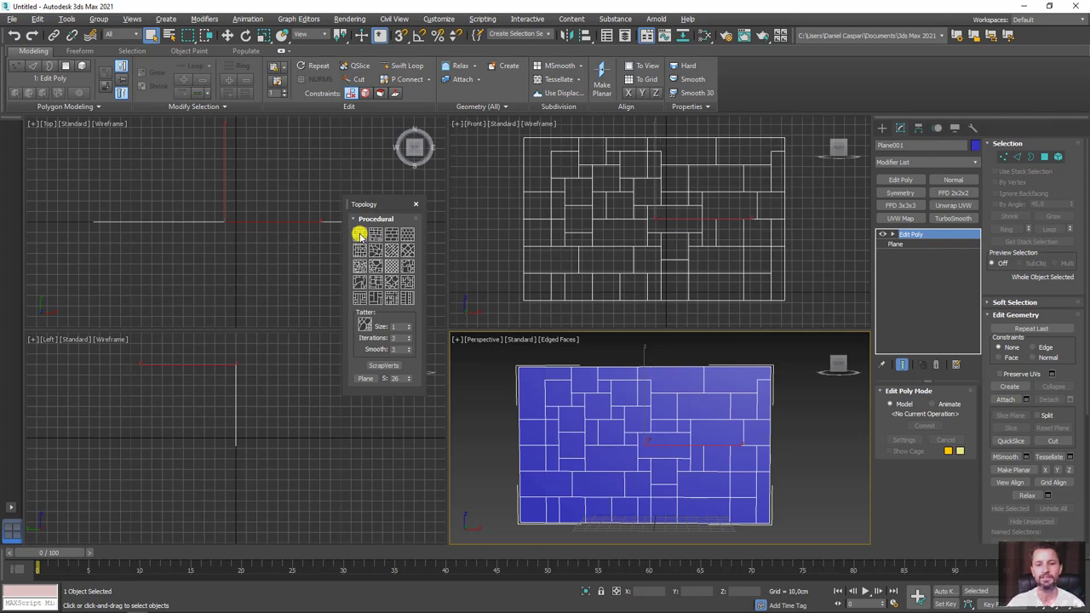
pyautogui.hotkey('ctrl', 'z')
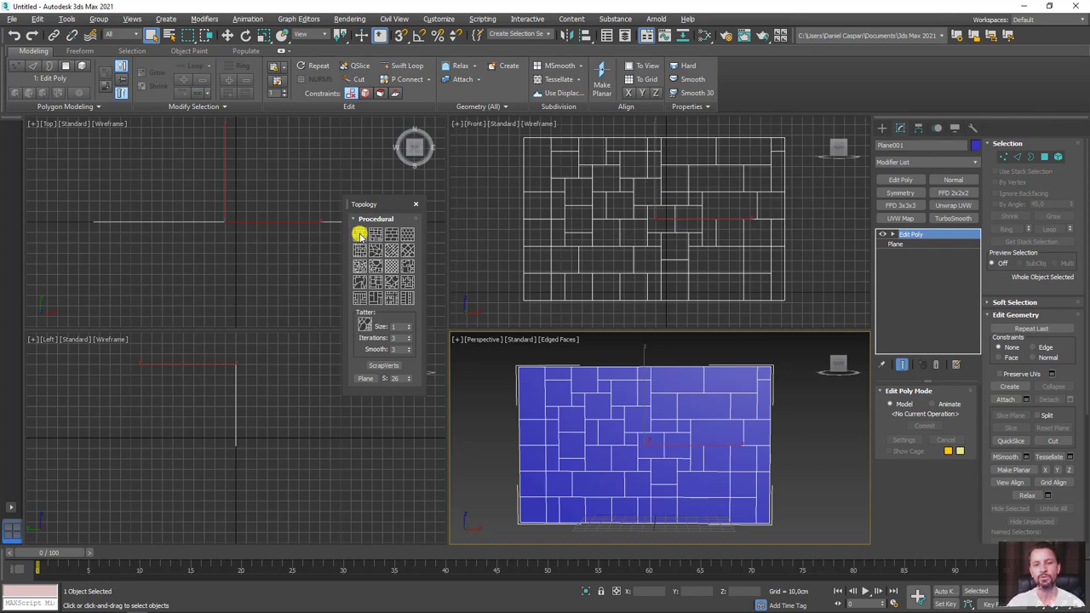
pyautogui.hotkey('ctrl', 'z')
pyautogui.hotkey('ctrl', 'z')
pyautogui.hotkey('ctrl', 'z')
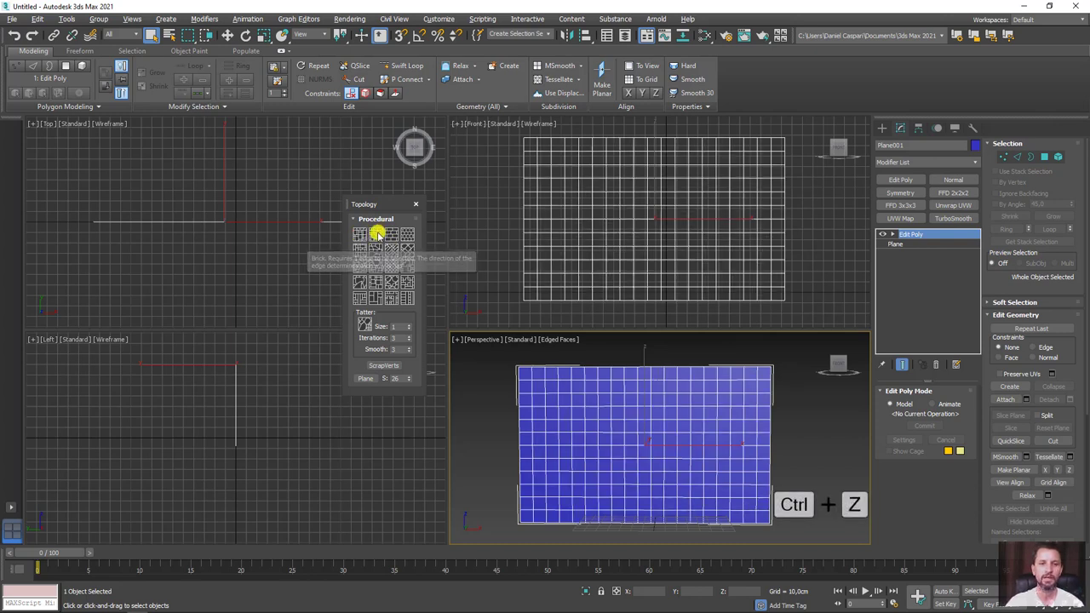
# Test the Brick pattern and undo it back to the grid.
pyautogui.click(377, 236)
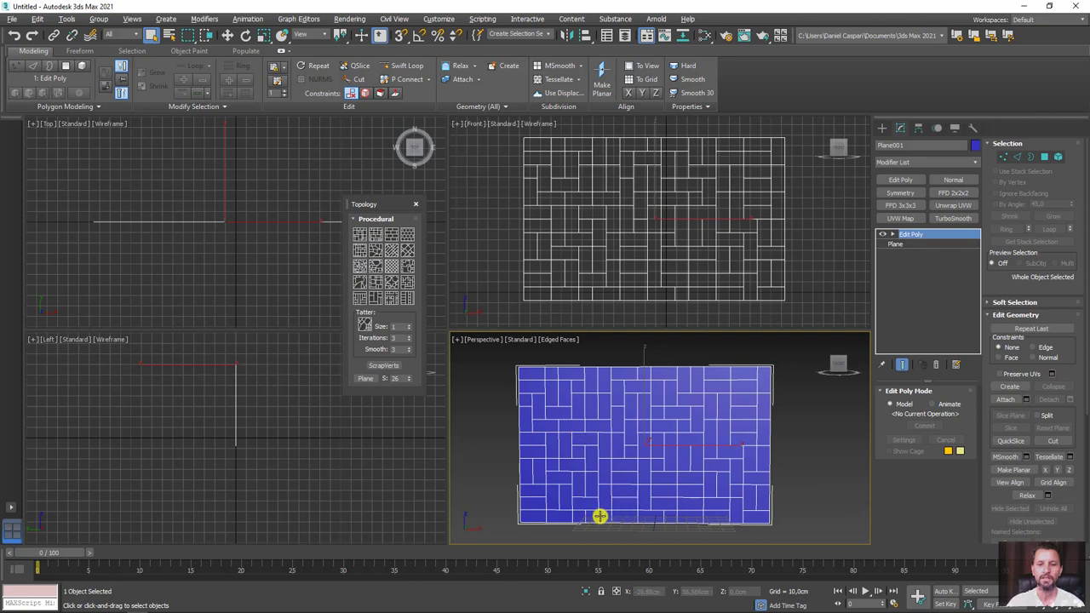
pyautogui.moveTo(599, 516)
pyautogui.keyDown('alt'); pyautogui.mouseDown(button='middle')
pyautogui.moveTo(588, 502)
pyautogui.moveTo(660, 511)
pyautogui.moveTo(630, 524)
pyautogui.moveTo(624, 514)
pyautogui.mouseUp(button='middle'); pyautogui.keyUp('alt')
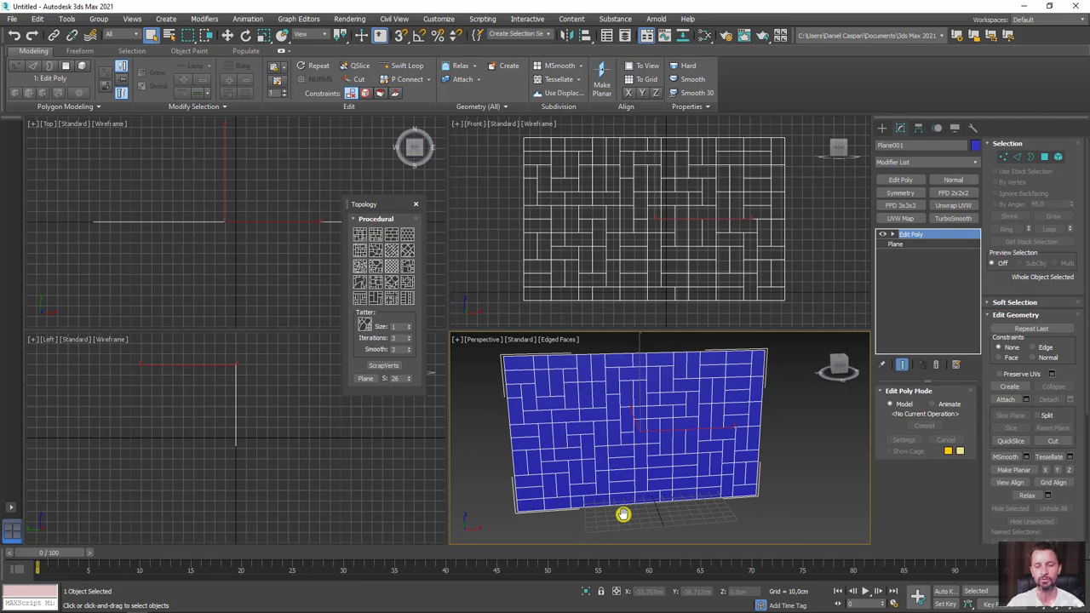
pyautogui.hotkey('ctrl', 'z')
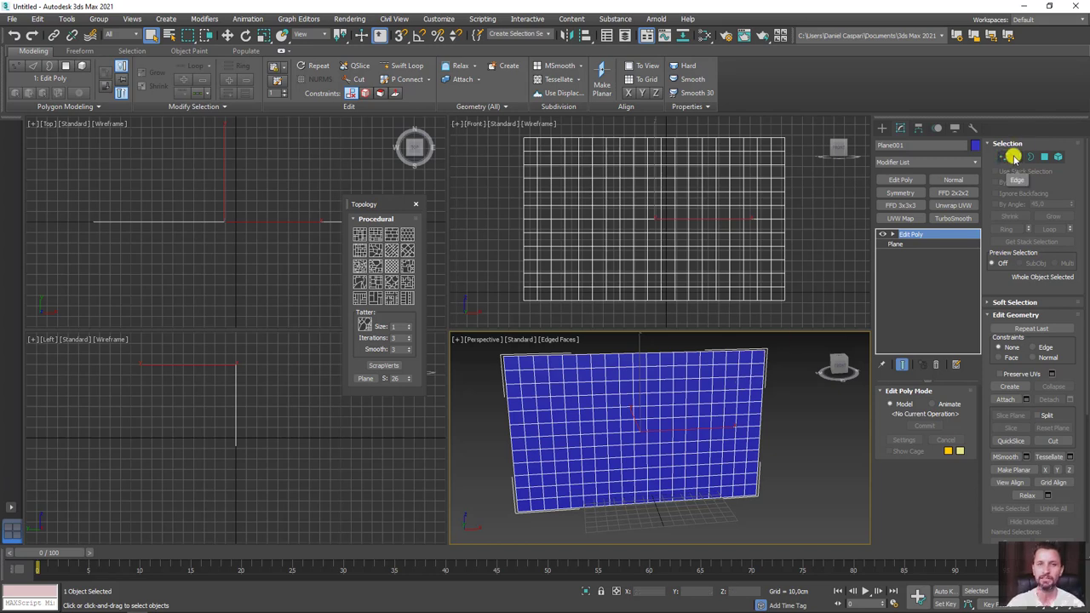
# In Edge mode, test the Brick pattern twice and undo it each time.
pyautogui.click(1015, 156)
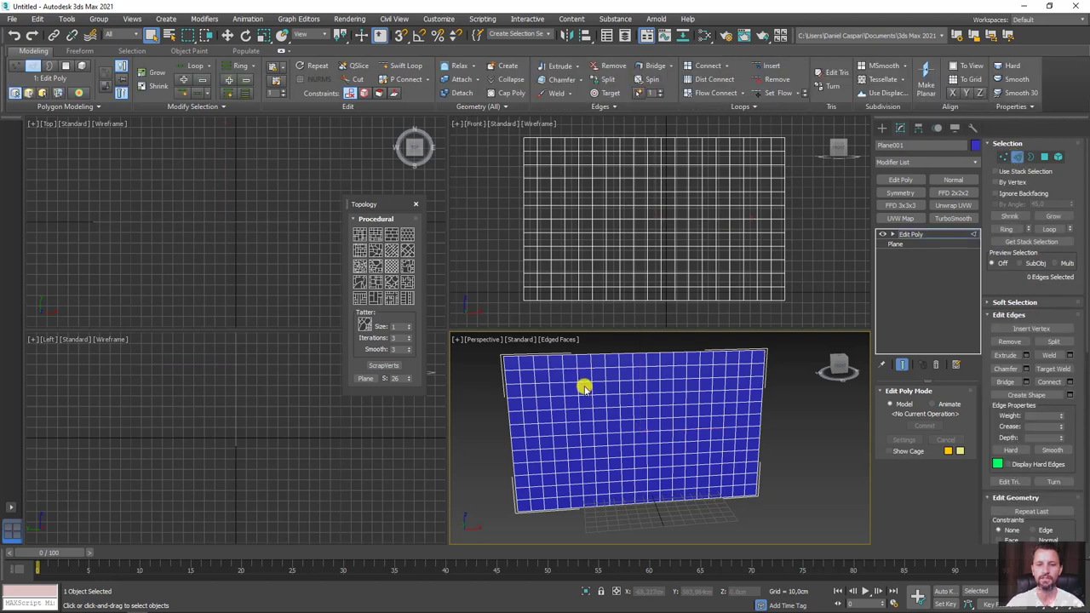
pyautogui.click(391, 233)
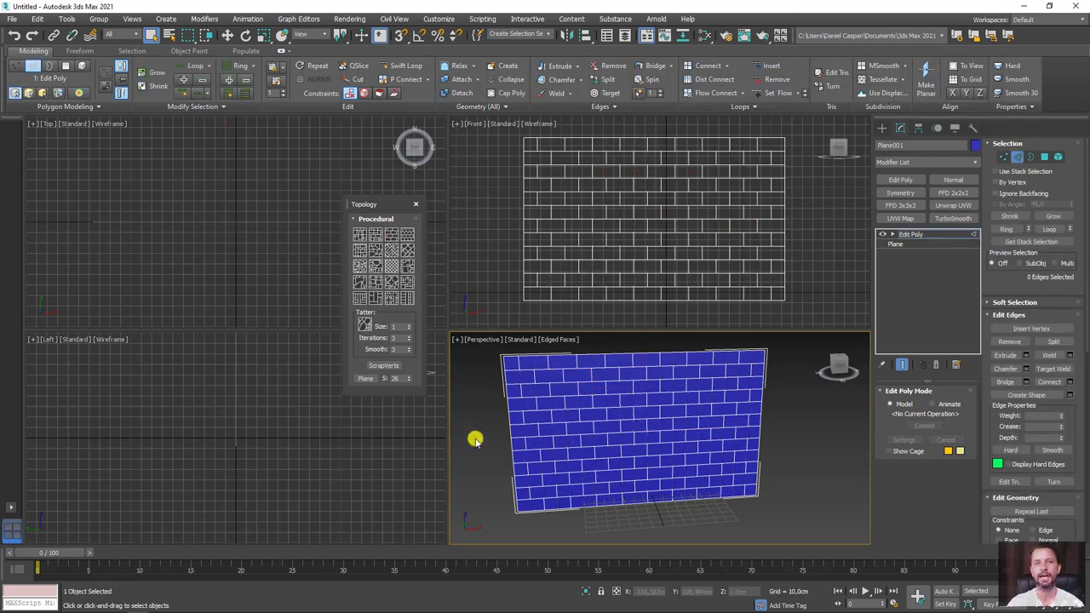
pyautogui.hotkey('ctrl', 'z')
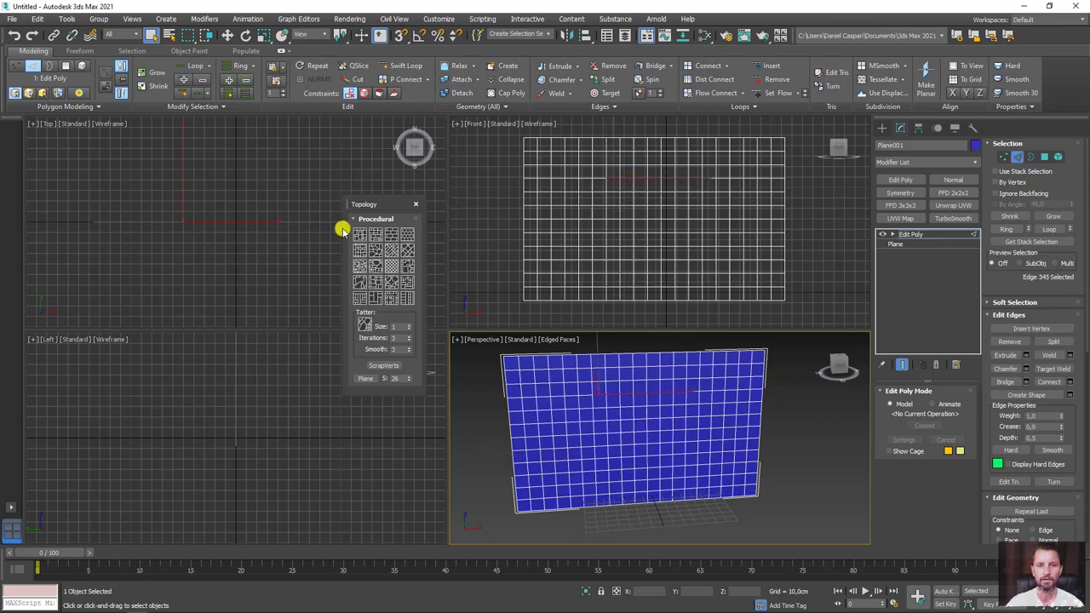
pyautogui.click(391, 233)
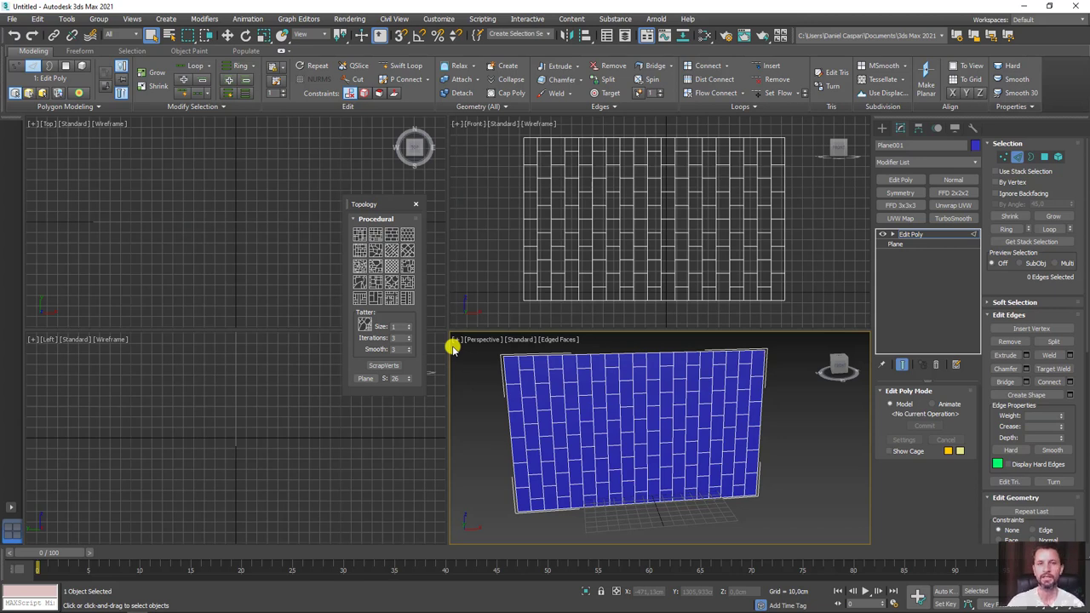
pyautogui.hotkey('ctrl', 'z')
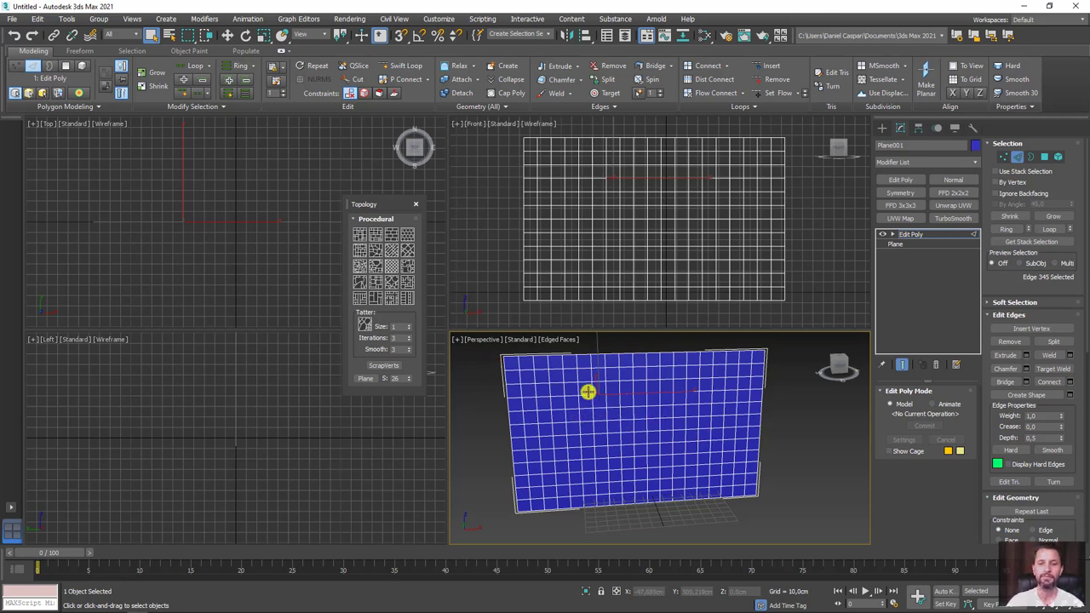
# Pick a direction edge, apply the Brick pattern along it, and exit Edge mode.
pyautogui.click(594, 388)
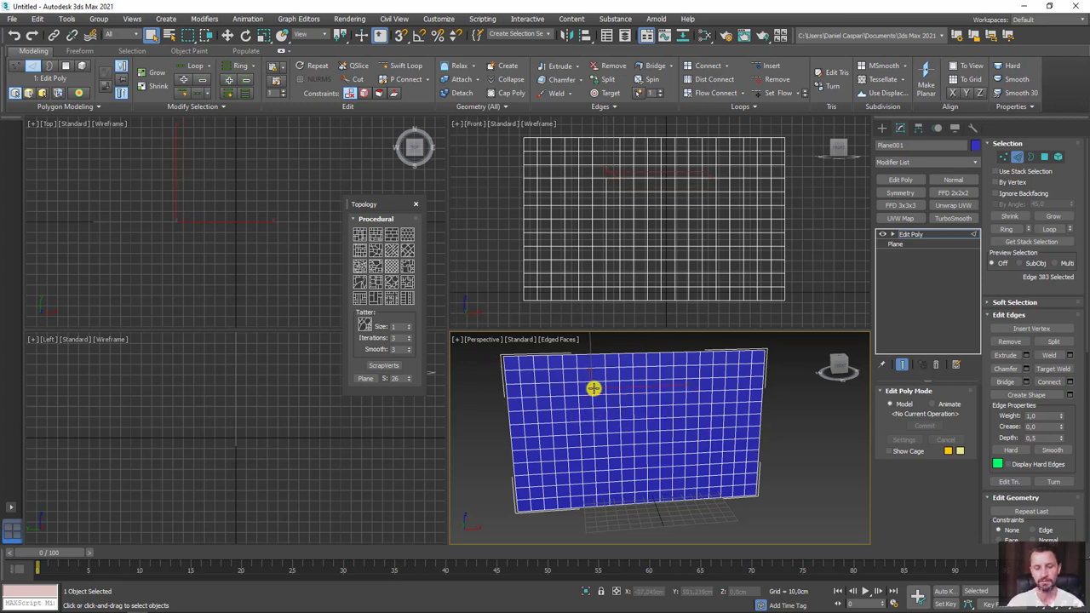
pyautogui.click(390, 234)
pyautogui.moveTo(722, 440)
pyautogui.keyDown('alt'); pyautogui.mouseDown(button='middle')
pyautogui.moveTo(679, 455)
pyautogui.moveTo(713, 455)
pyautogui.mouseUp(button='middle'); pyautogui.keyUp('alt')
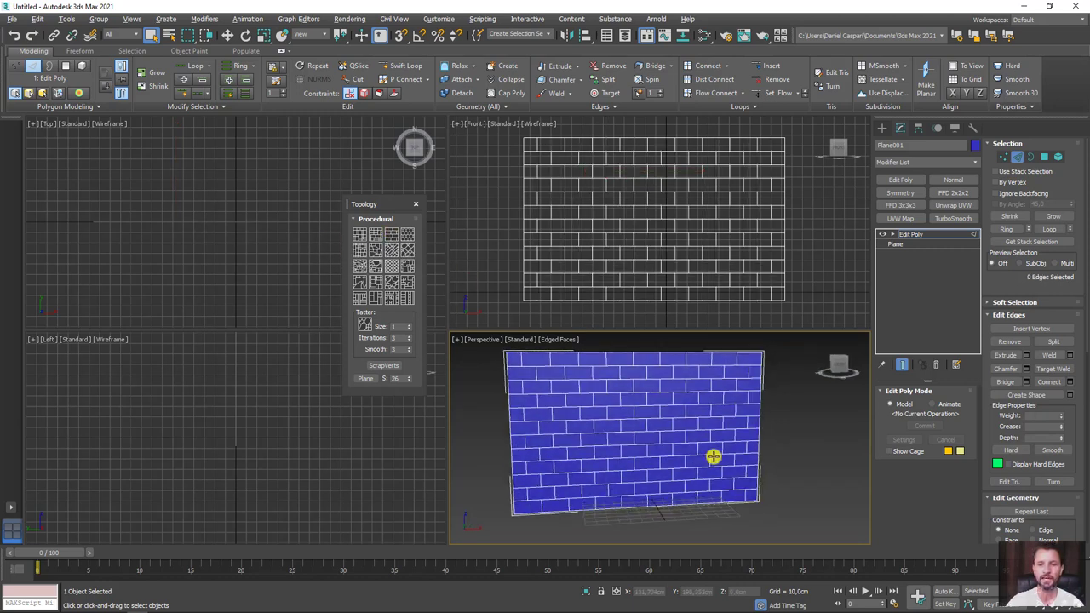
pyautogui.click(916, 235)
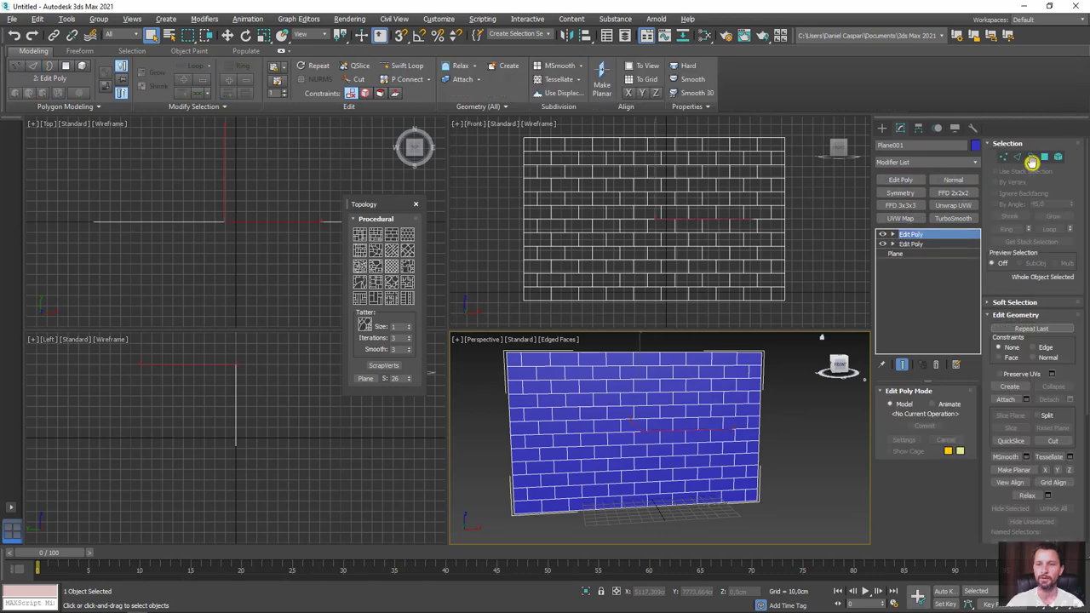
# Add a second Edit Poly, select all brick polygons and inset them By Polygon.
pyautogui.click(1043, 157)
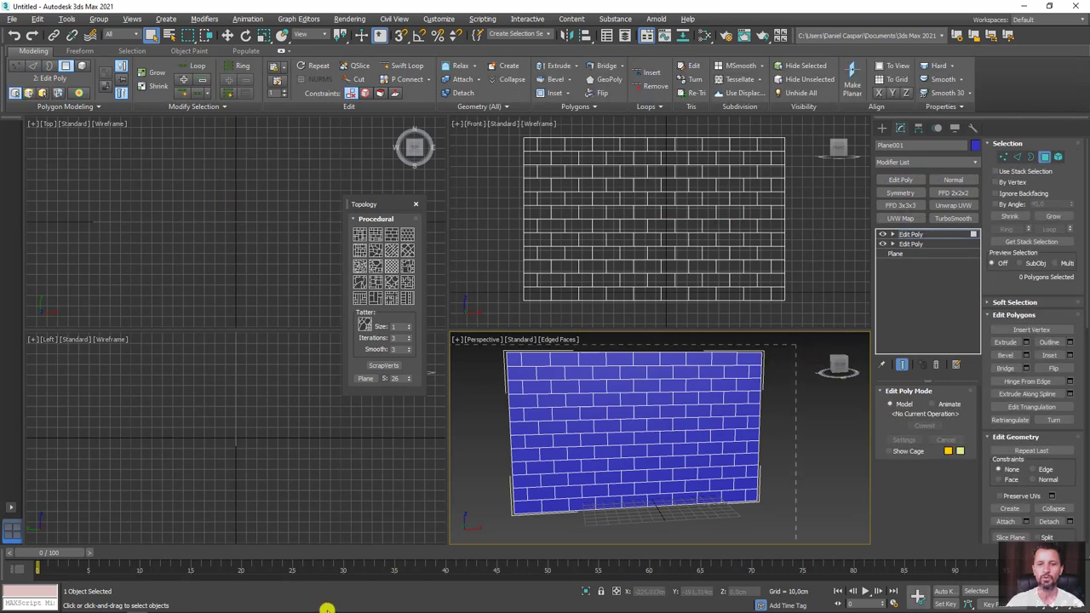
pyautogui.hotkey('ctrl', 'a')
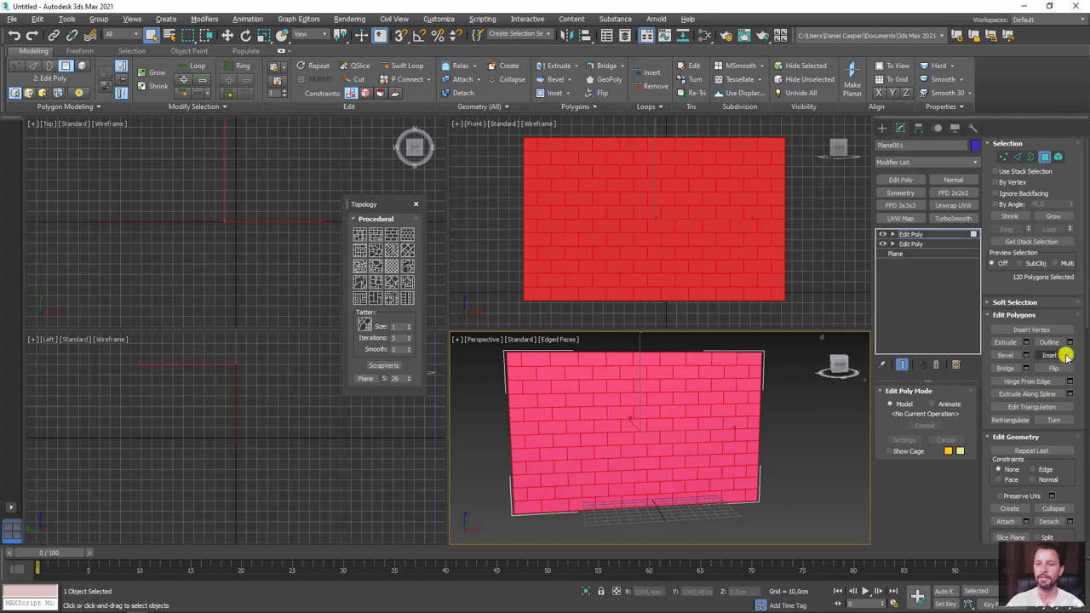
pyautogui.click(1070, 355)
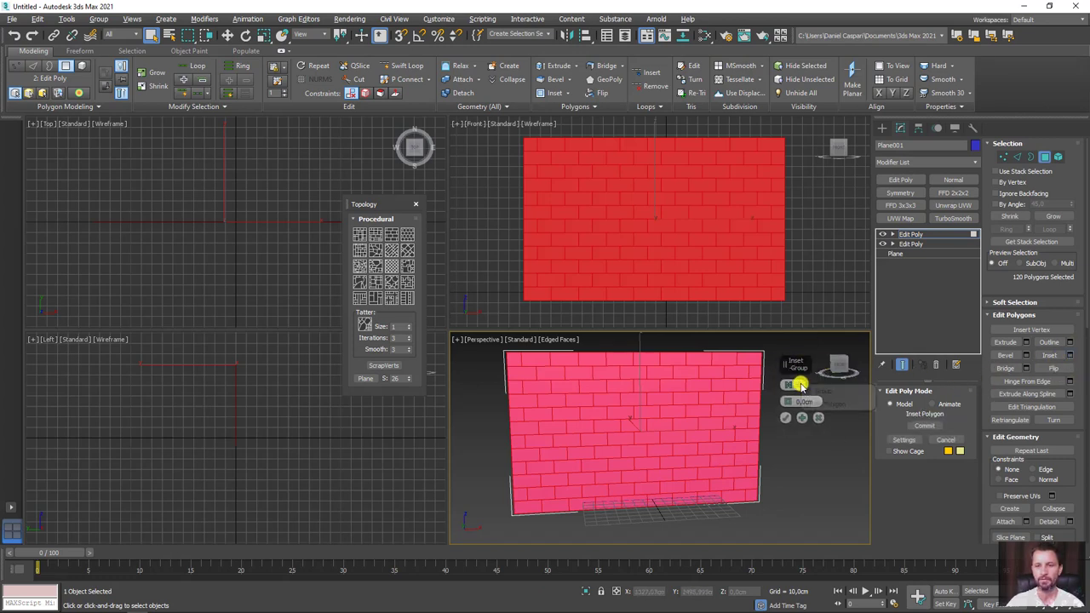
pyautogui.click(800, 385)
pyautogui.click(825, 404)
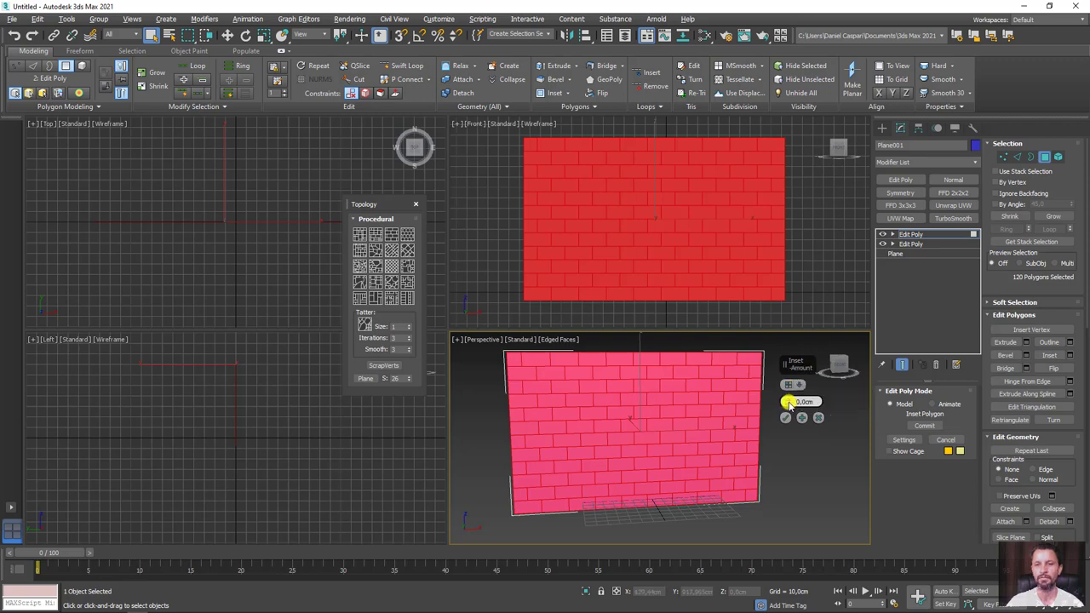
pyautogui.moveTo(791, 400); pyautogui.dragTo(791, 400)
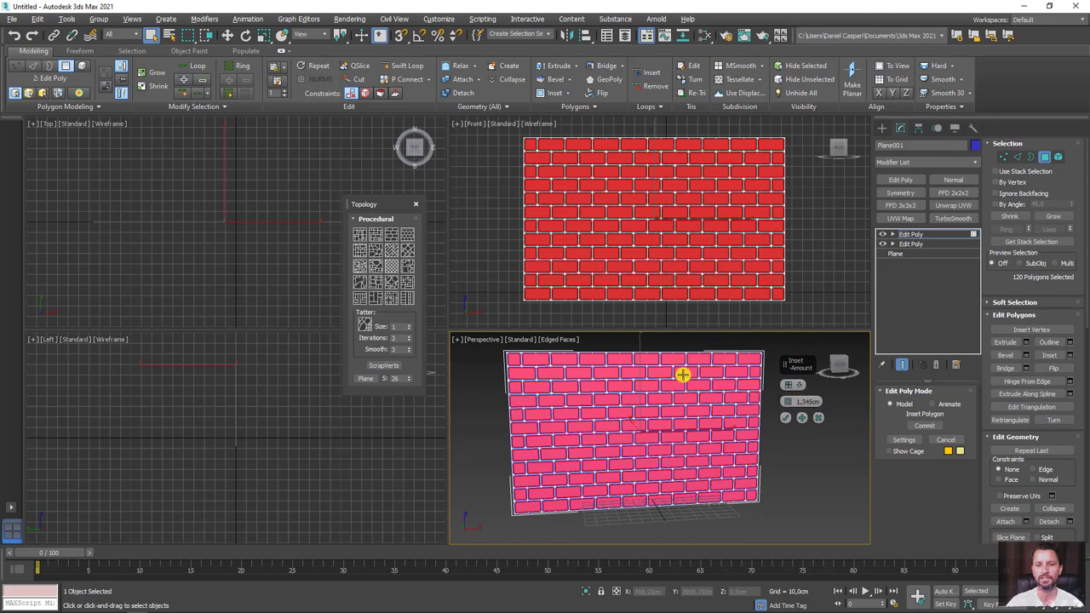
pyautogui.scroll(3, 683, 374)
pyautogui.scroll(3, 688, 379)
pyautogui.moveTo(791, 400); pyautogui.dragTo(784, 400)
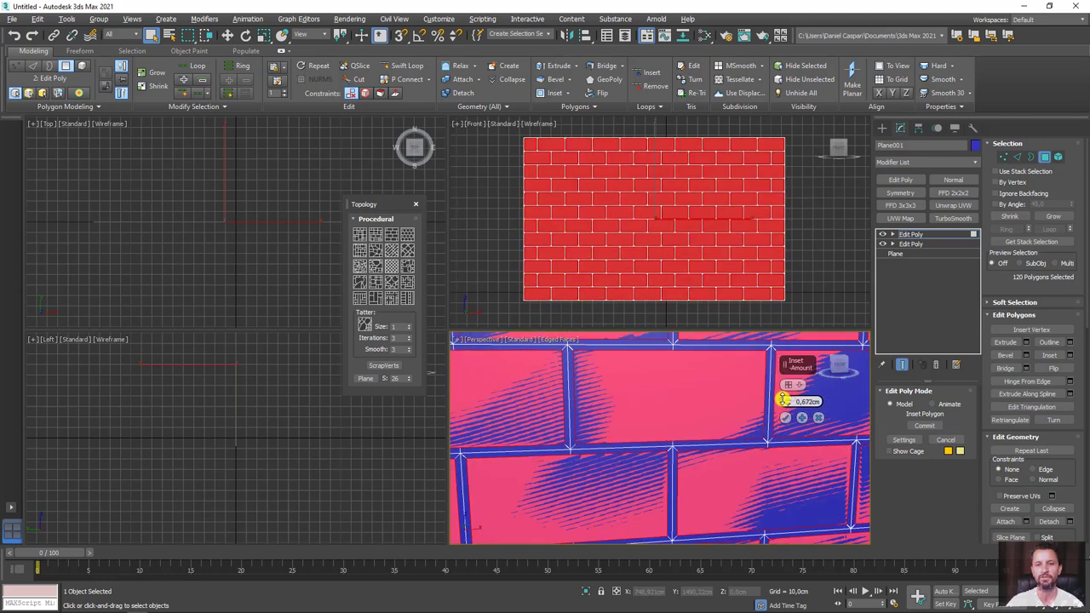
pyautogui.click(785, 417)
pyautogui.scroll(-3, 730, 416)
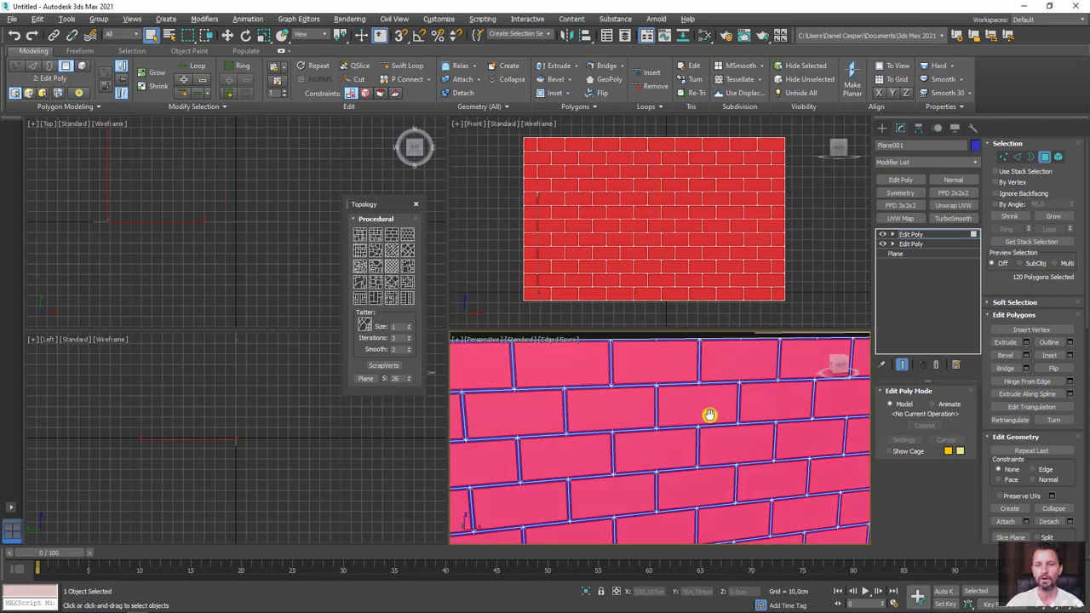
pyautogui.moveTo(708, 416)
pyautogui.keyDown('alt'); pyautogui.mouseDown(button='middle')
pyautogui.moveTo(700, 410)
pyautogui.moveTo(701, 457)
pyautogui.mouseUp(button='middle'); pyautogui.keyUp('alt')
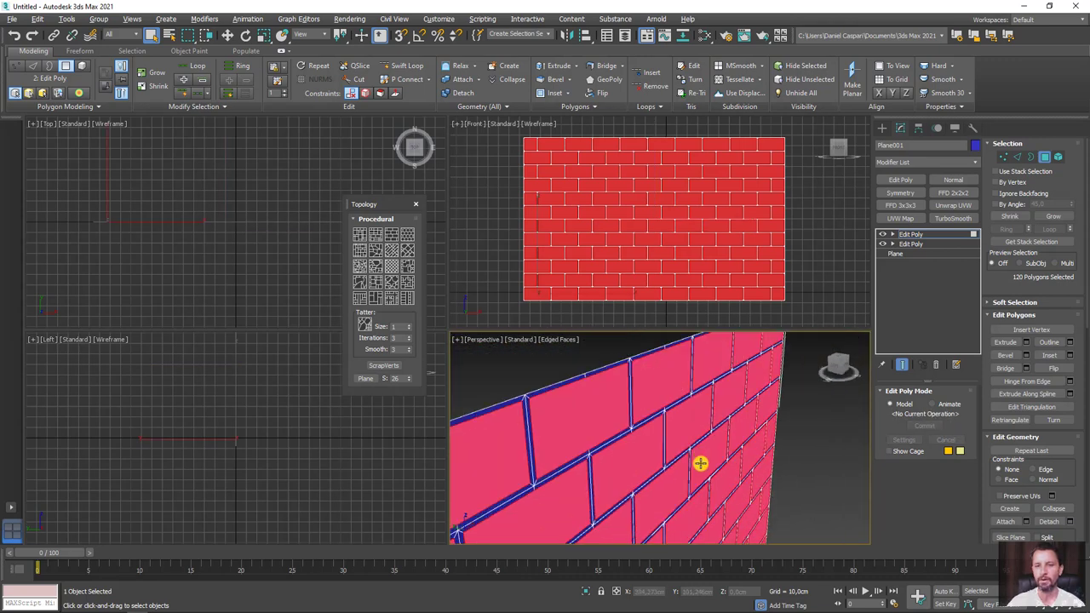
# Extrude the selected brick polygons outward for depth, then exit polygon editing.
pyautogui.click(1004, 341)
pyautogui.moveTo(698, 418); pyautogui.dragTo(703, 423)
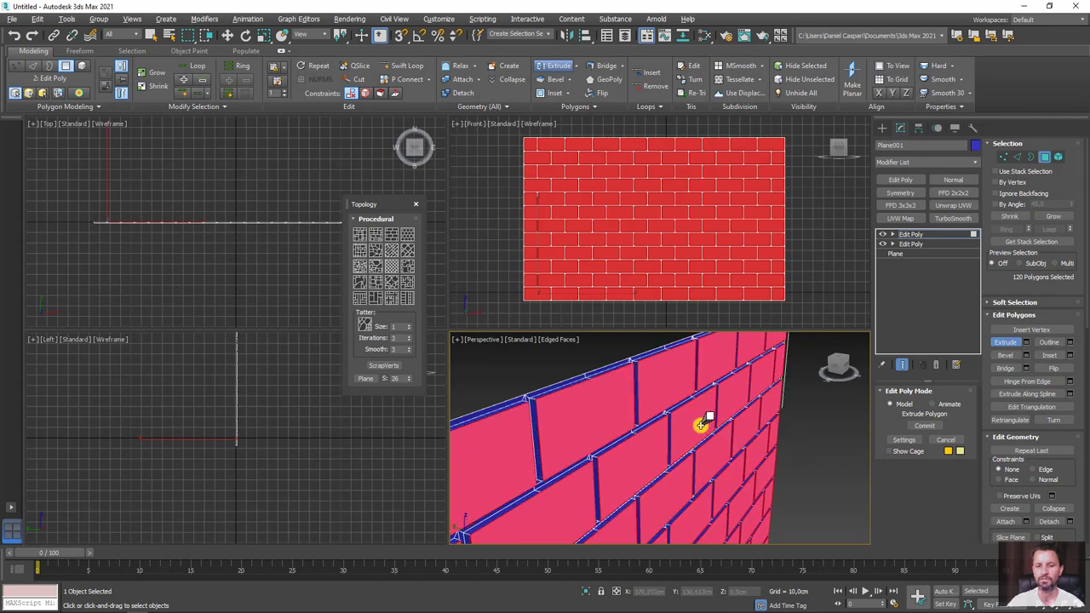
pyautogui.rightClick(700, 423)
pyautogui.keyDown('alt'); pyautogui.moveTo(700, 423); pyautogui.dragTo(655, 437, button='middle'); pyautogui.keyUp('alt')
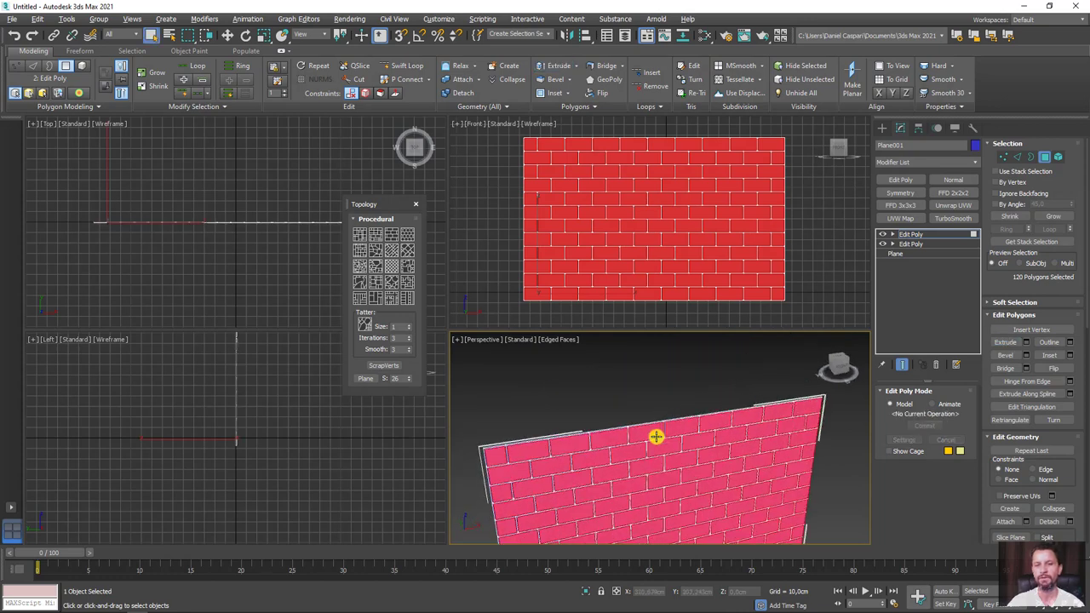
pyautogui.click(900, 235)
pyautogui.keyDown('alt'); pyautogui.moveTo(755, 479); pyautogui.dragTo(688, 452, button='middle'); pyautogui.keyUp('alt')
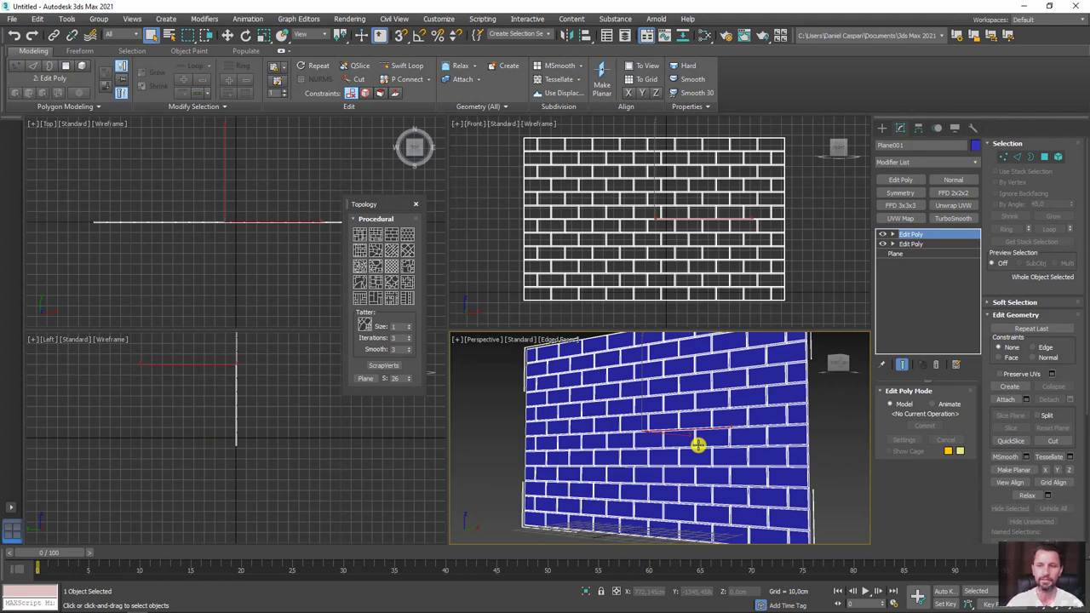
# Delete both Edit Poly modifiers and add a fresh Edit Poly to the plane.
pyautogui.click(937, 364)
pyautogui.click(938, 364)
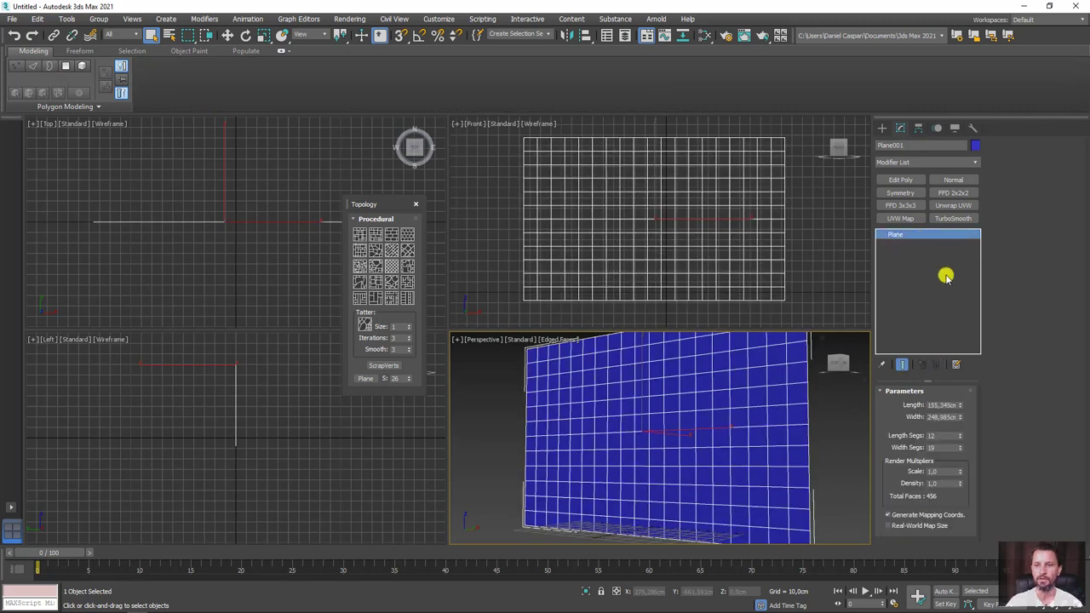
pyautogui.click(899, 179)
pyautogui.scroll(-3, 744, 388)
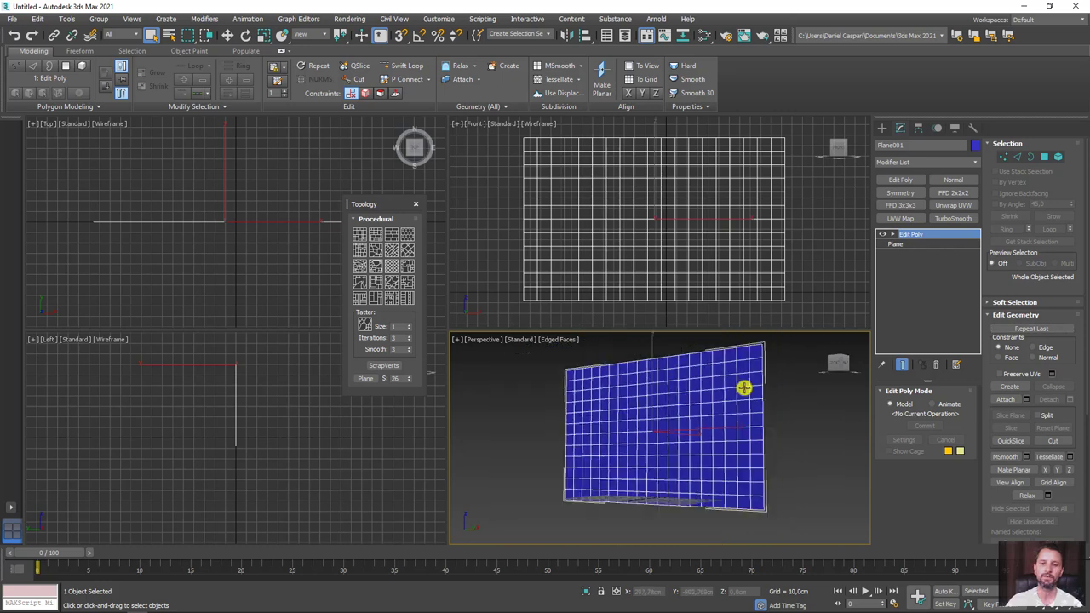
pyautogui.keyDown('alt'); pyautogui.moveTo(744, 387); pyautogui.dragTo(773, 418, button='middle'); pyautogui.keyUp('alt')
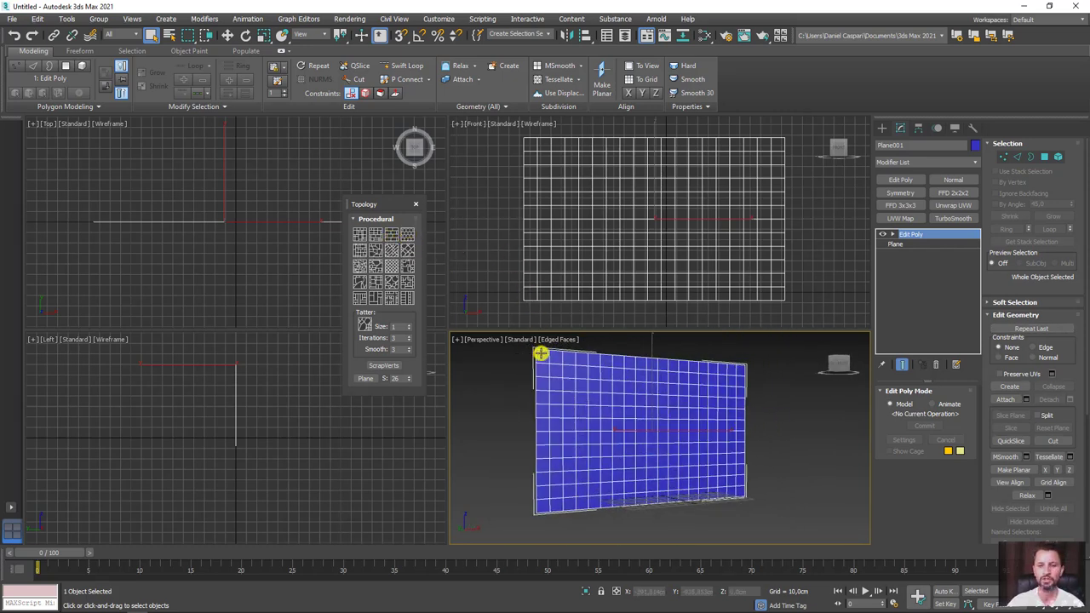
pyautogui.keyDown('alt'); pyautogui.moveTo(541, 353); pyautogui.dragTo(477, 324, button='middle'); pyautogui.keyUp('alt')
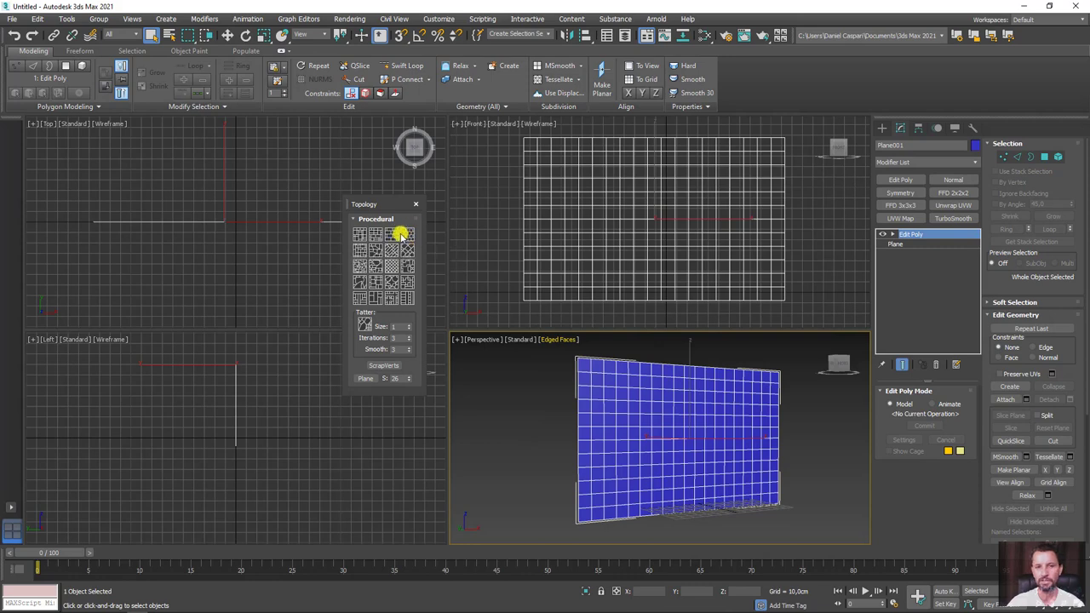
# In Edge mode, try the Hive hexagon topology on the plane, then undo it.
pyautogui.click(1016, 157)
pyautogui.scroll(2, 673, 402)
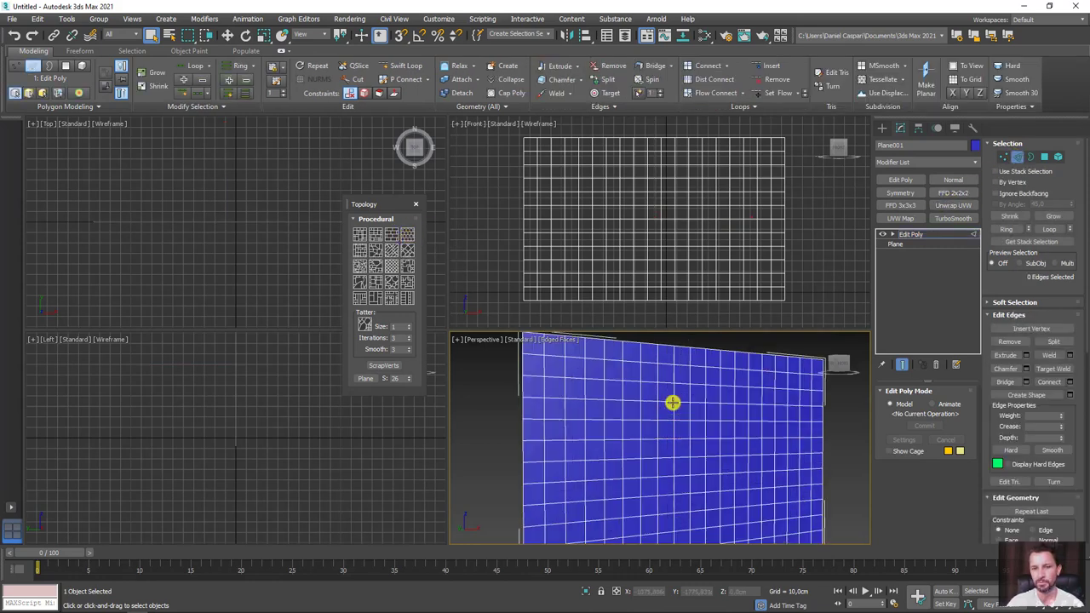
pyautogui.click(409, 236)
pyautogui.moveTo(733, 431)
pyautogui.mouseDown(button='middle')
pyautogui.moveTo(685, 438)
pyautogui.moveTo(735, 433)
pyautogui.mouseUp(button='middle')
pyautogui.scroll(-2, 685, 438)
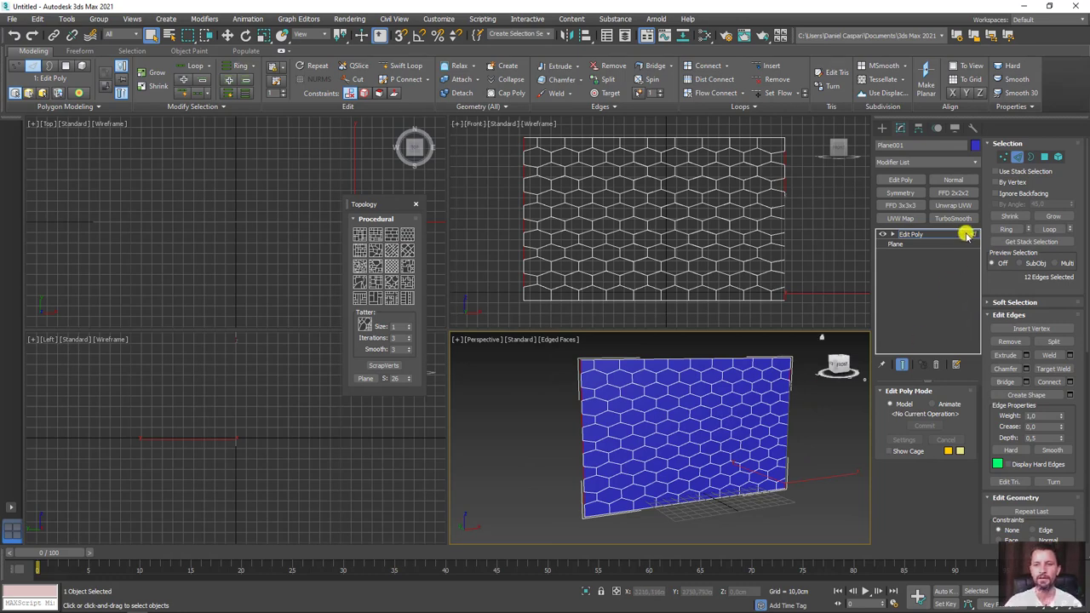
pyautogui.hotkey('ctrl', 'z')
pyautogui.click(479, 385)
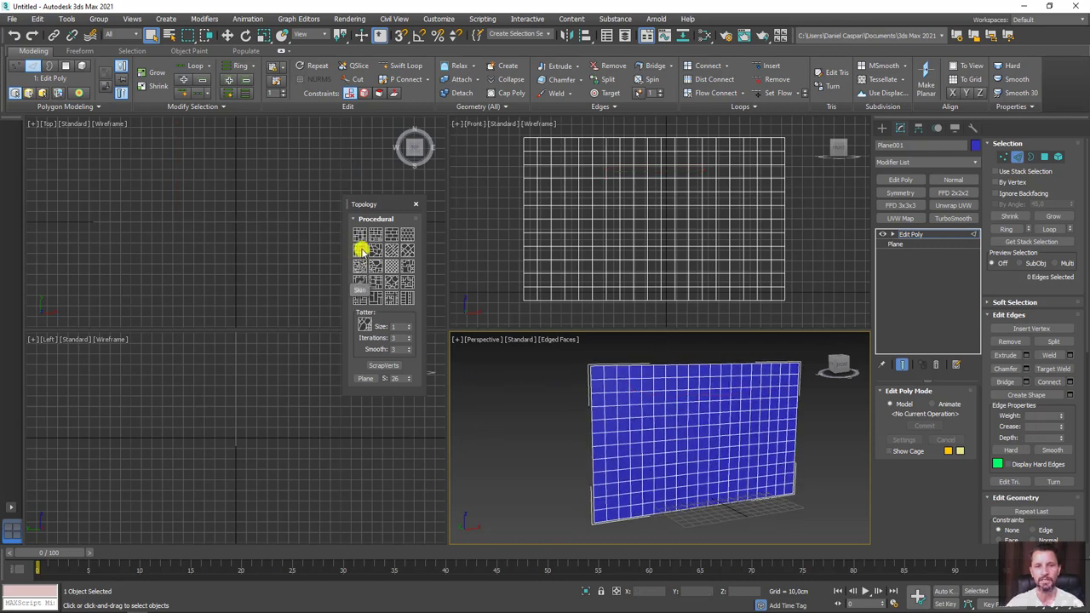
pyautogui.click(361, 247)
pyautogui.moveTo(727, 465); pyautogui.dragTo(700, 473, button='middle')
pyautogui.hotkey('ctrl', 'z')
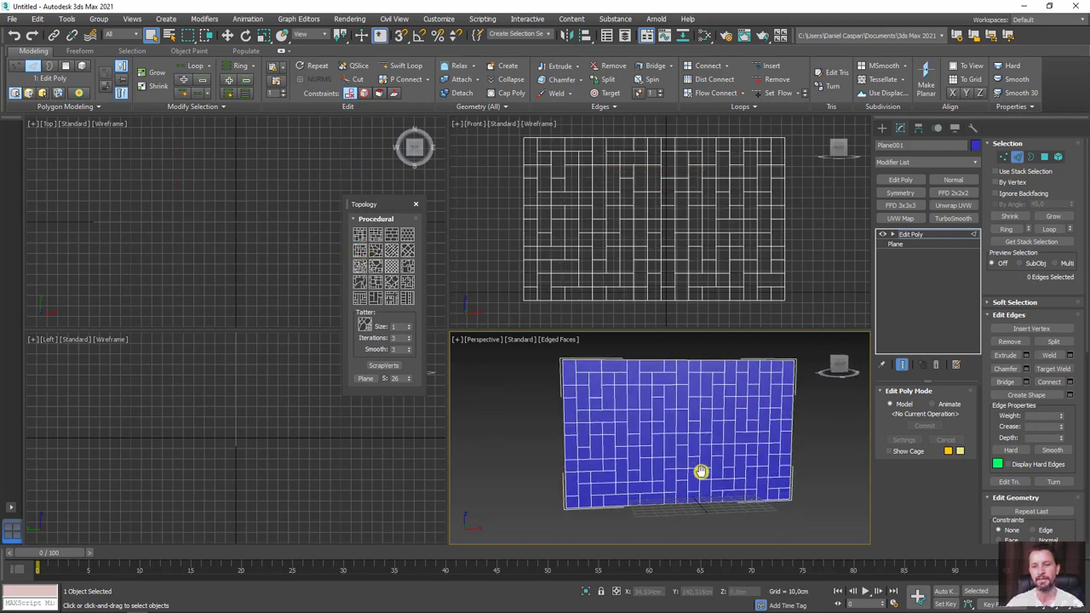
pyautogui.click(376, 248)
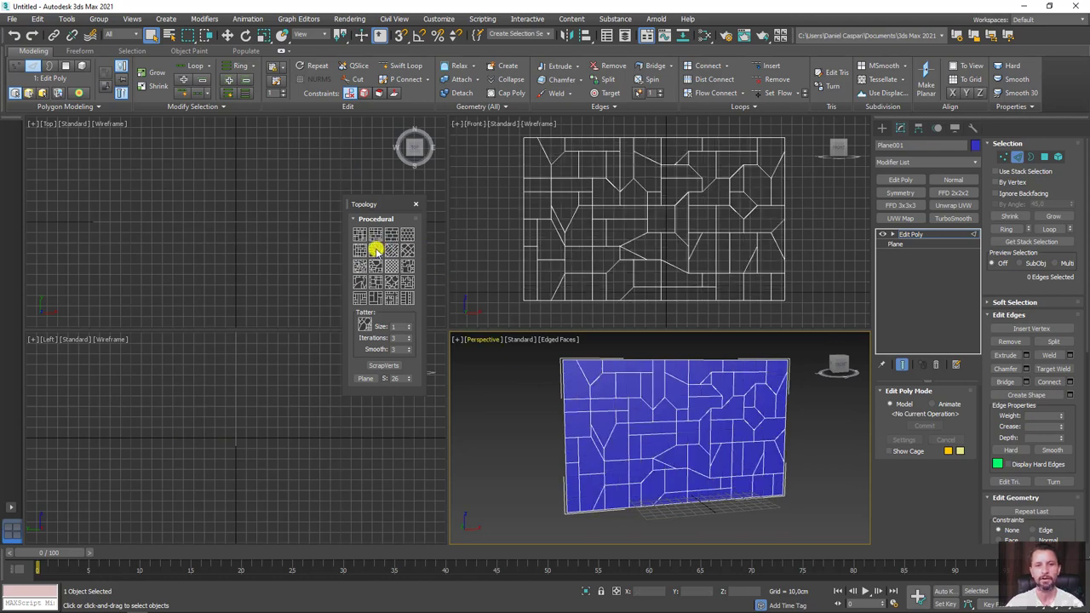
pyautogui.hotkey('ctrl', 'z')
pyautogui.click(408, 251)
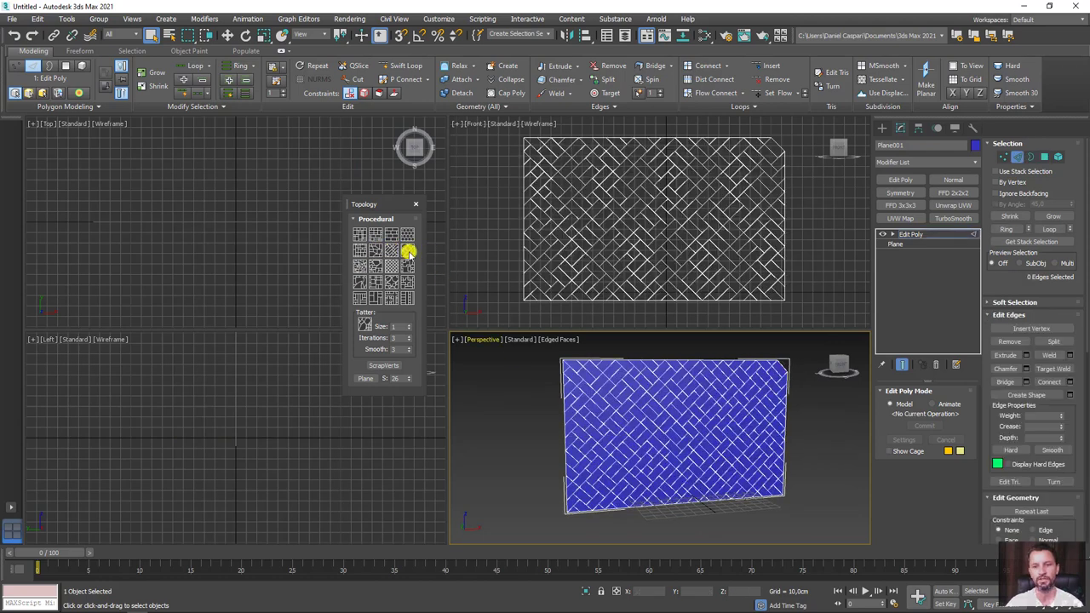
pyautogui.hotkey('ctrl', 'z')
pyautogui.click(408, 252)
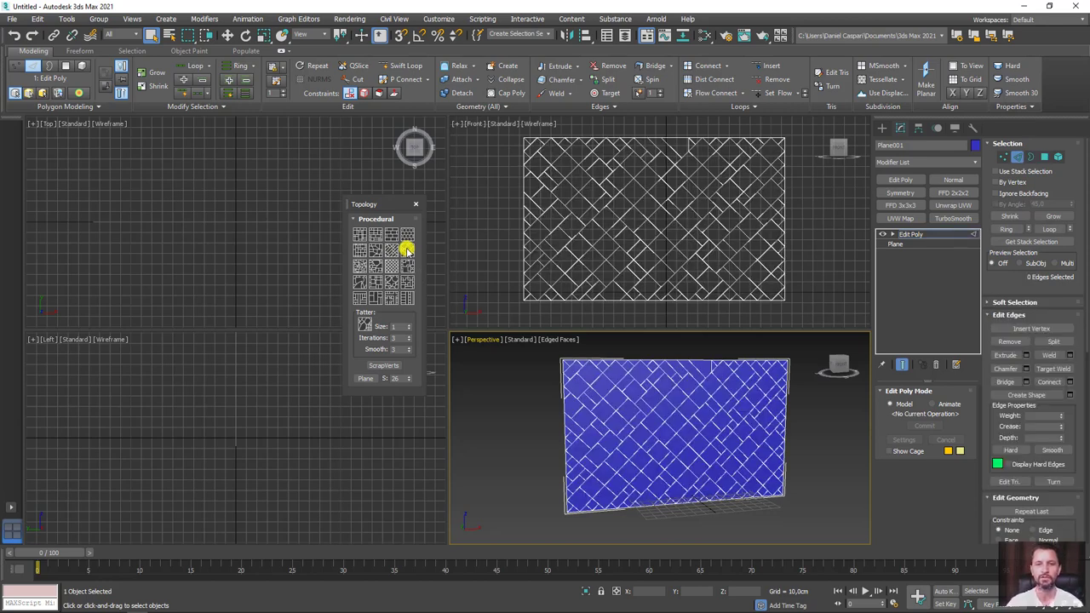
pyautogui.hotkey('ctrl', 'z')
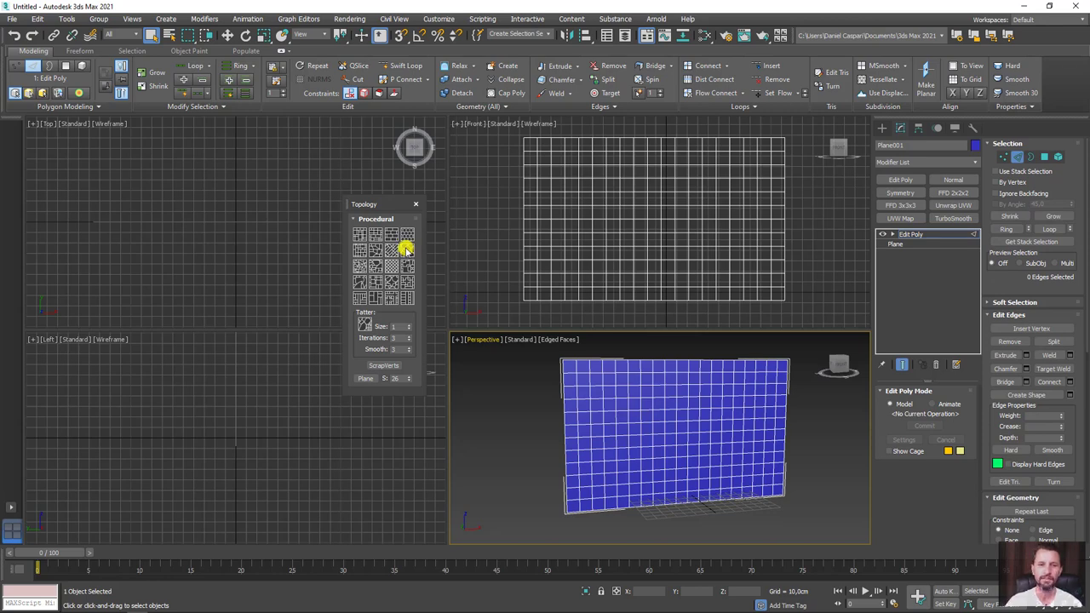
pyautogui.click(407, 250)
pyautogui.click(406, 249)
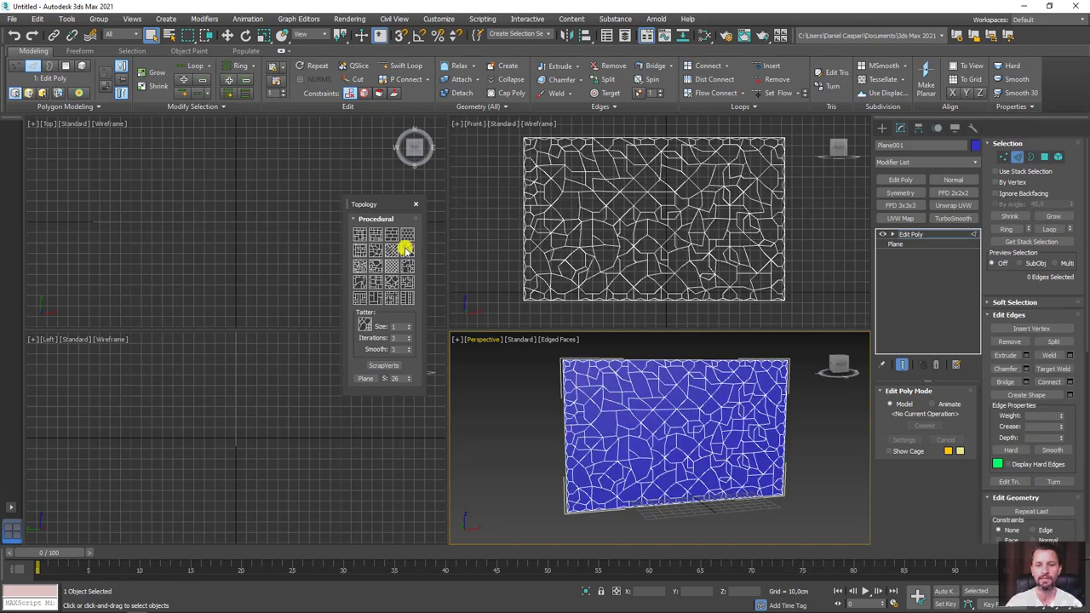
pyautogui.click(406, 249)
pyautogui.hotkey('ctrl', 'z')
pyautogui.hotkey('ctrl', 'z')
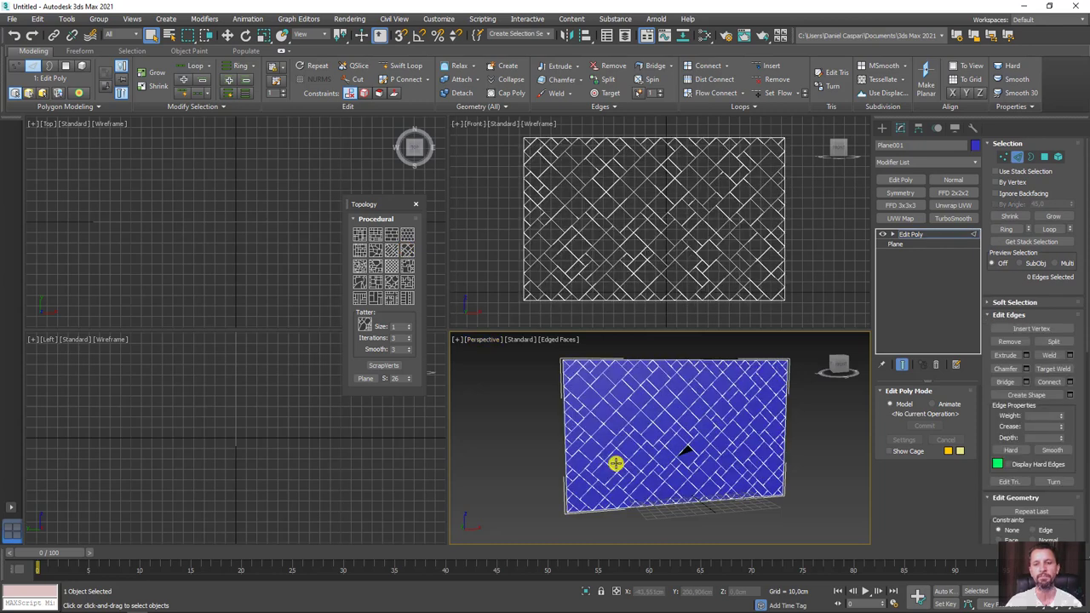
pyautogui.hotkey('ctrl', 'z')
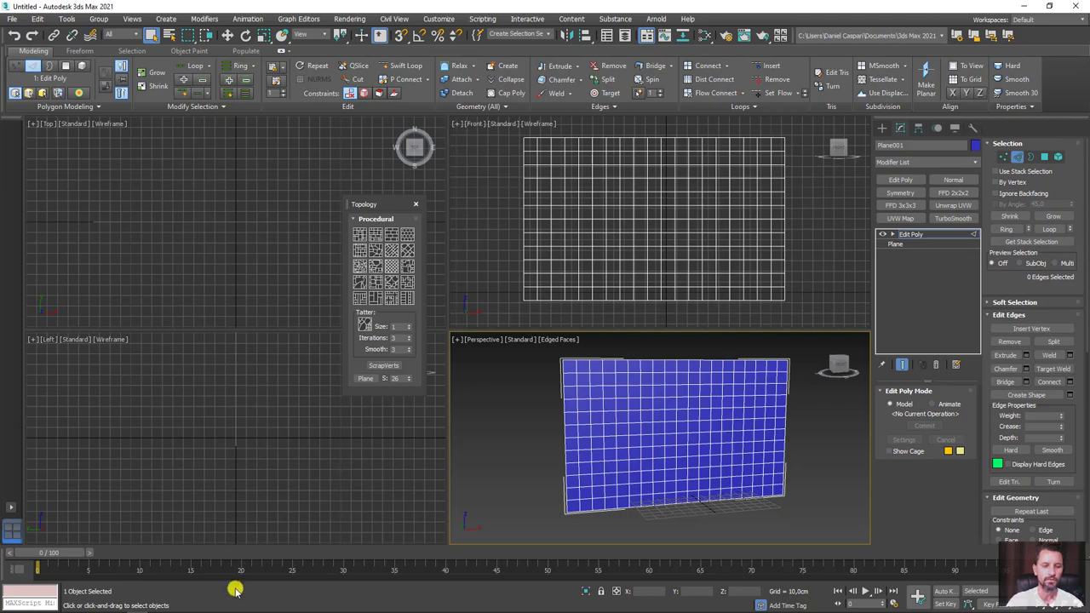
pyautogui.moveTo(179, 604)
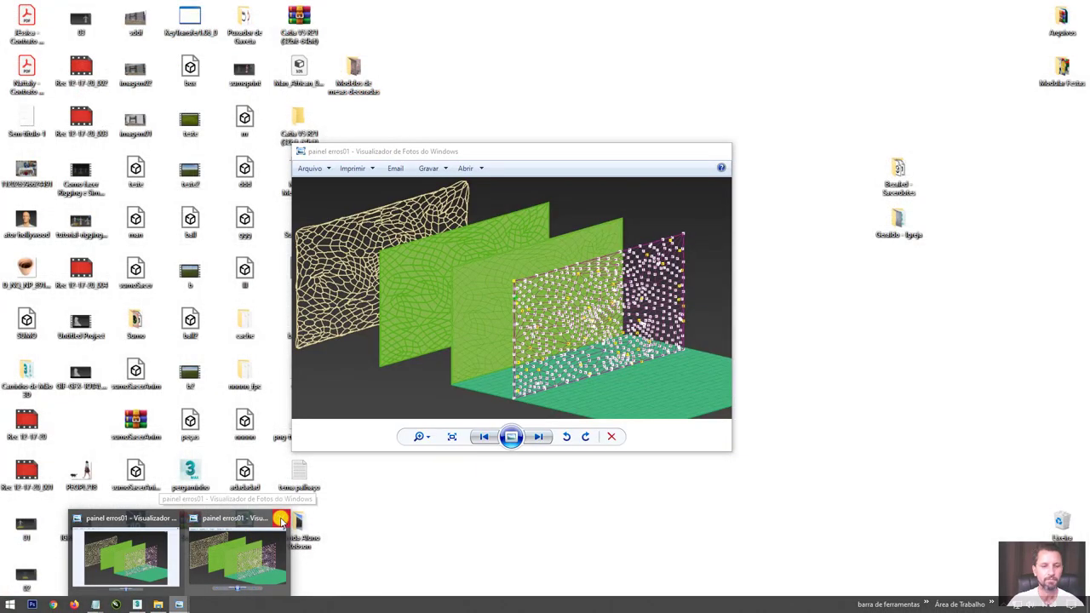
# Close the duplicate viewer, zoom around the painel erros01 image, then minimise it.
pyautogui.click(281, 518)
pyautogui.click(189, 548)
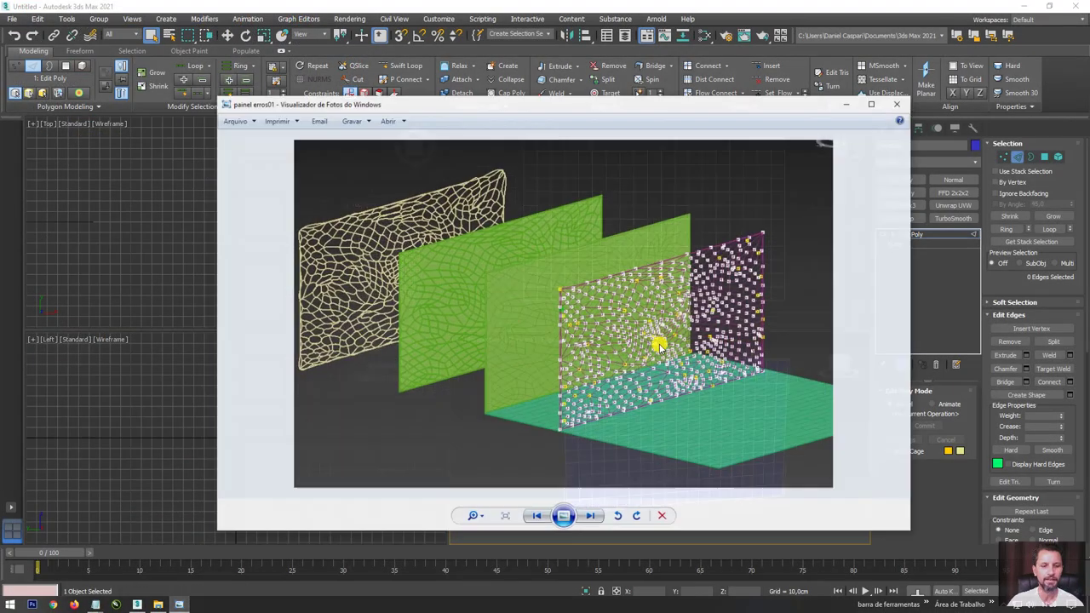
pyautogui.scroll(2, 605, 315)
pyautogui.scroll(2, 604, 316)
pyautogui.scroll(-4, 483, 299)
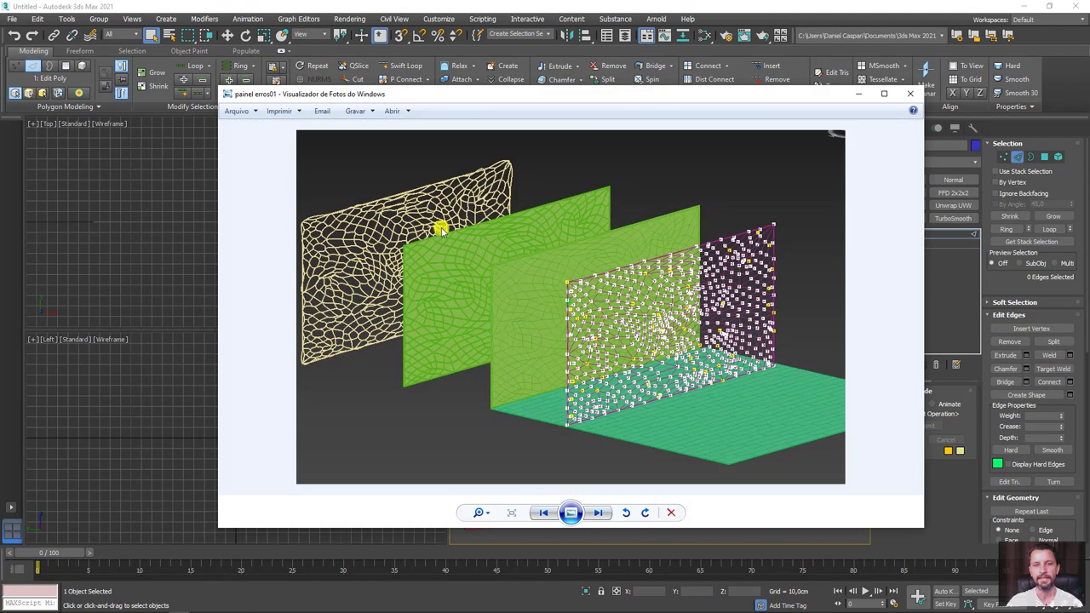
pyautogui.scroll(1, 422, 232)
pyautogui.scroll(1, 428, 248)
pyautogui.scroll(1, 443, 259)
pyautogui.scroll(1, 456, 271)
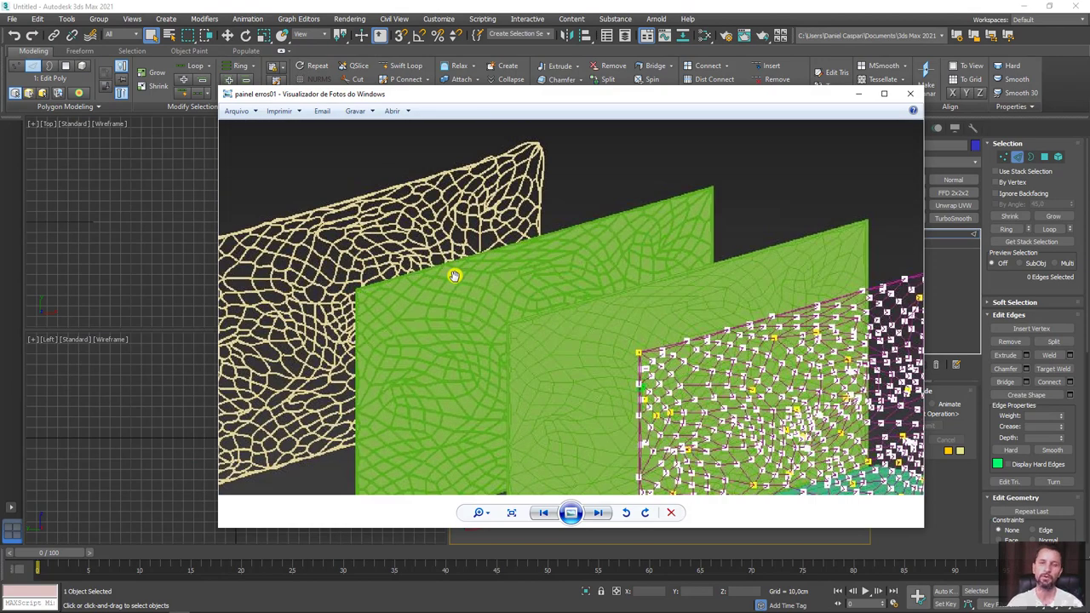
pyautogui.scroll(-4, 453, 276)
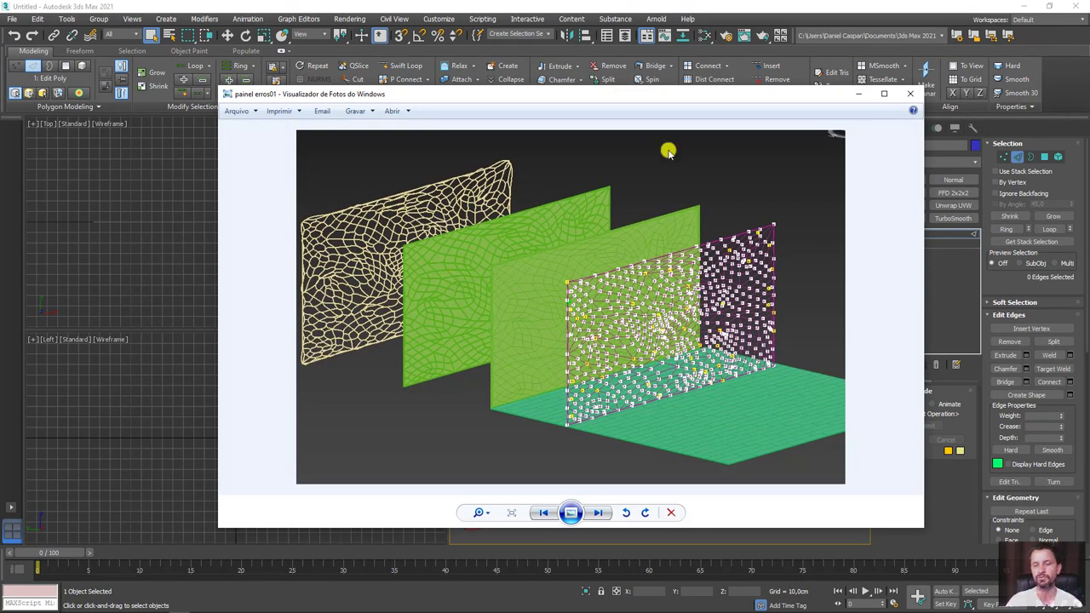
pyautogui.click(857, 94)
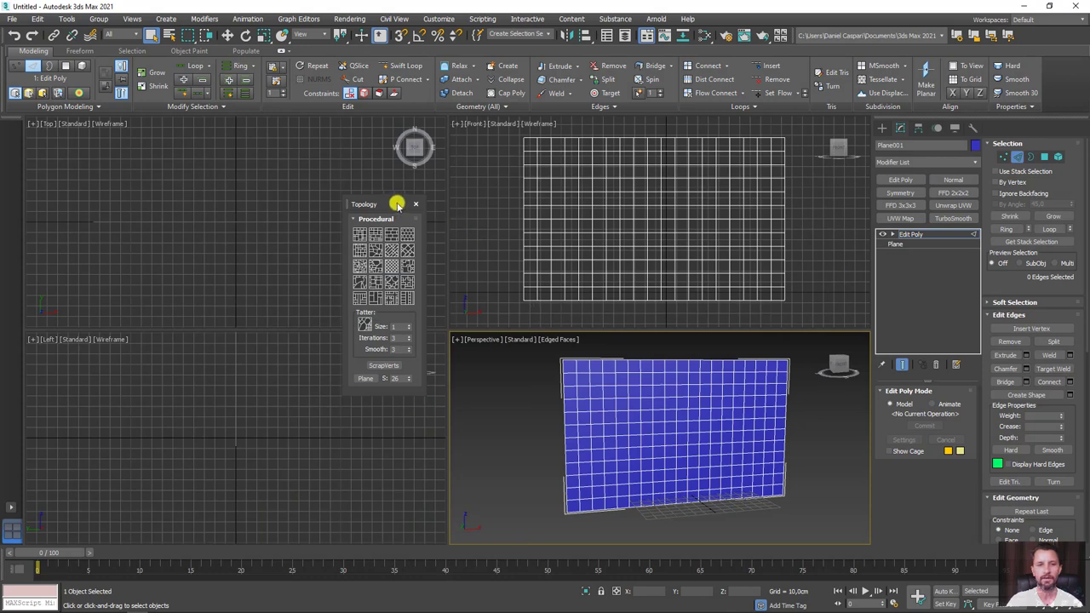
# Apply the Tatter topology preset repeatedly until the irregular cell pattern looks right, then exit Edge mode.
pyautogui.moveTo(397, 202)
pyautogui.mouseDown()
pyautogui.moveTo(470, 249)
pyautogui.moveTo(469, 235)
pyautogui.mouseUp()
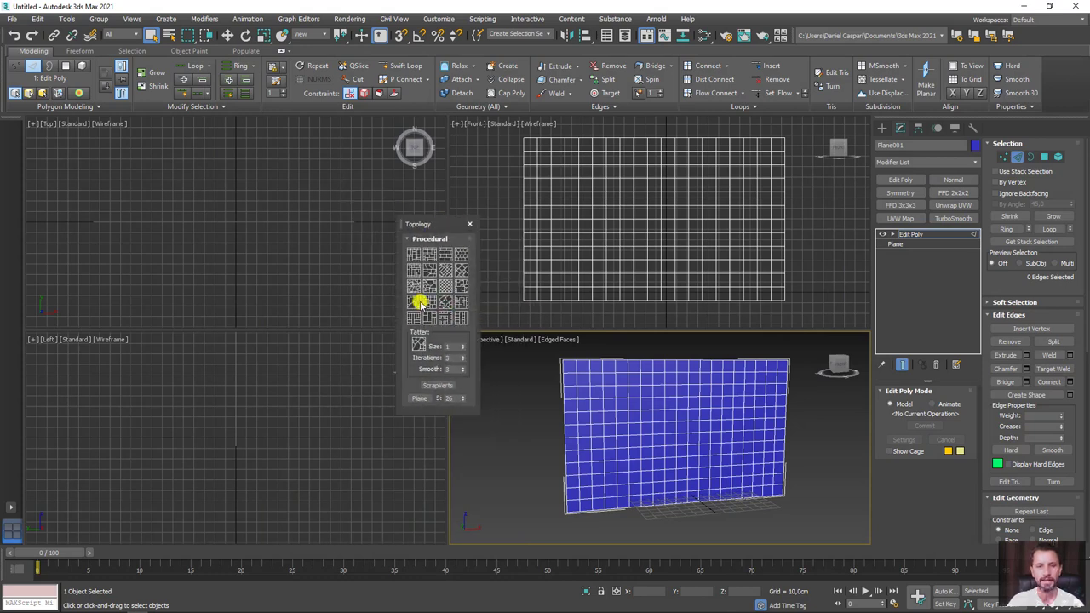
pyautogui.click(413, 289)
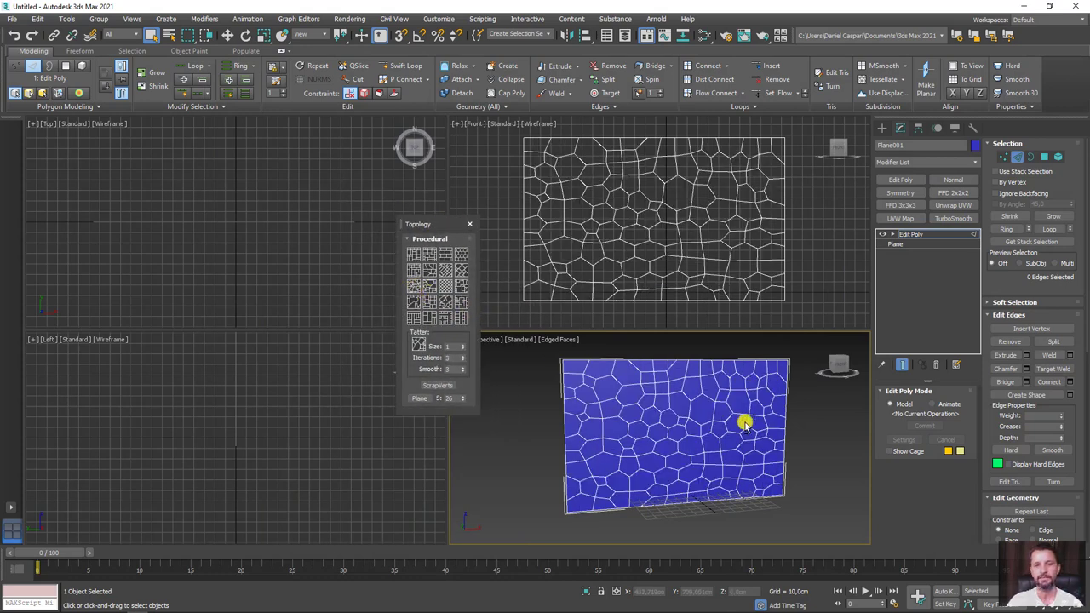
pyautogui.keyDown('alt'); pyautogui.moveTo(717, 428); pyautogui.dragTo(730, 464, button='middle'); pyautogui.keyUp('alt')
pyautogui.click(413, 289)
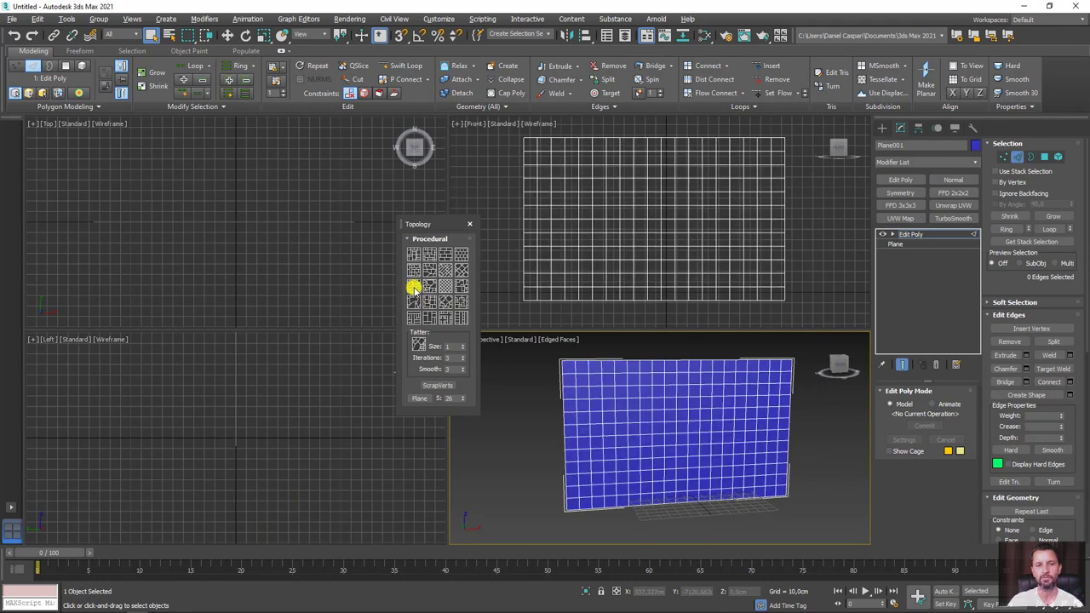
pyautogui.click(413, 289)
pyautogui.click(413, 289)
pyautogui.keyDown('alt'); pyautogui.moveTo(676, 459); pyautogui.dragTo(715, 427, button='middle'); pyautogui.keyUp('alt')
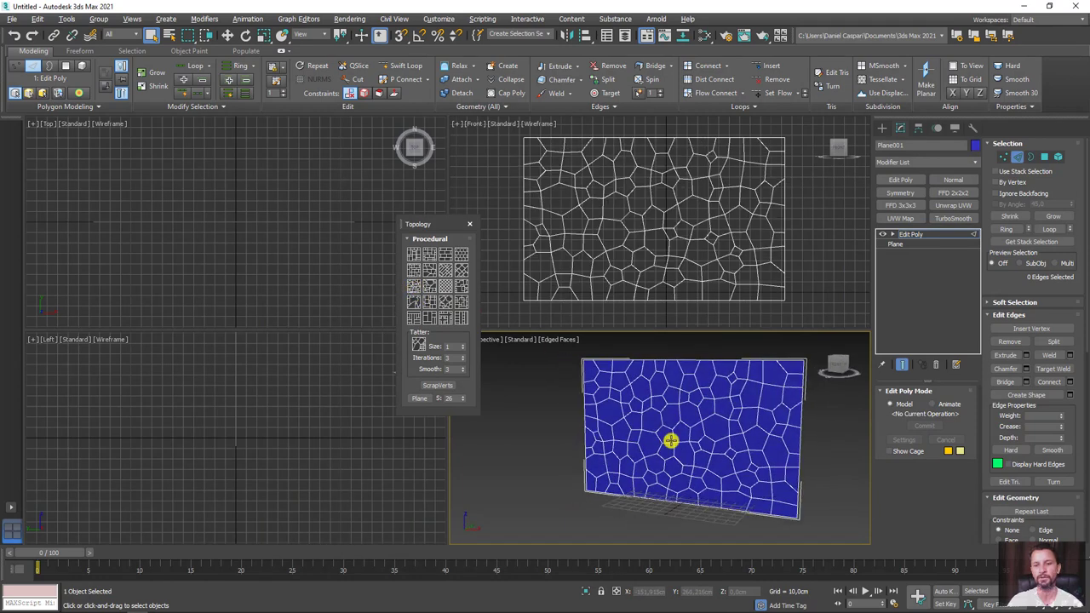
pyautogui.click(414, 288)
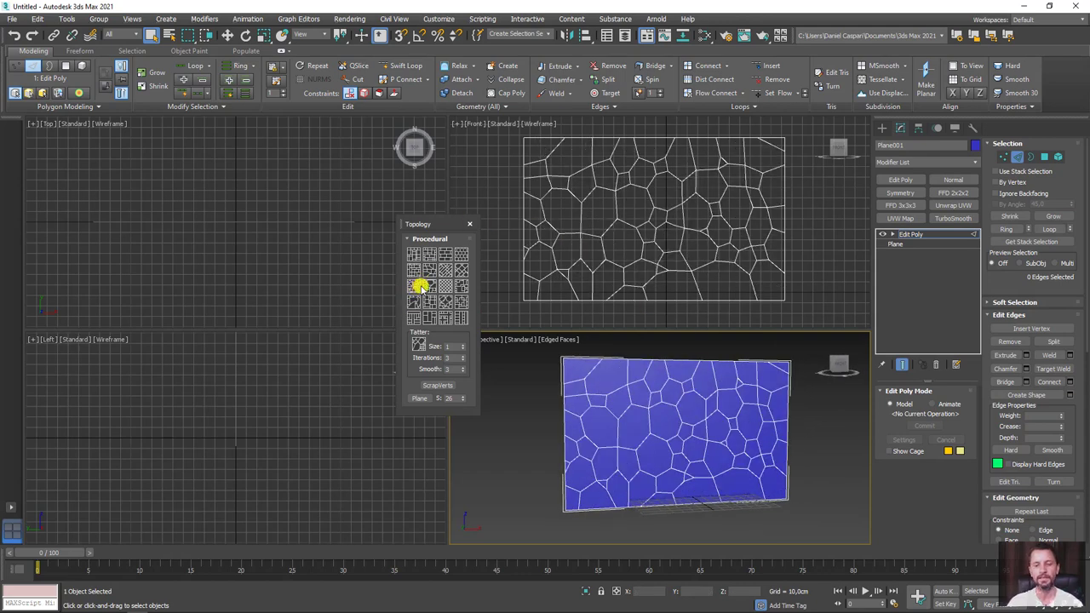
pyautogui.click(413, 289)
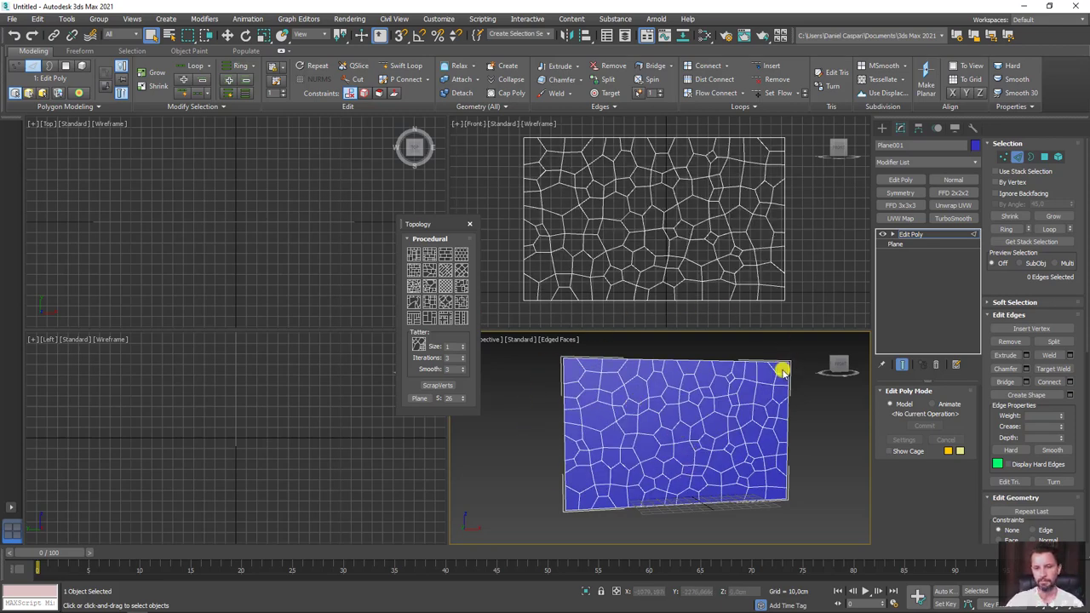
pyautogui.click(915, 235)
# Paste a new Edit Poly, select polygons and set the Inset caddy to By Polygon.
pyautogui.hotkey('ctrl', 'c')
pyautogui.hotkey('ctrl', 'v')
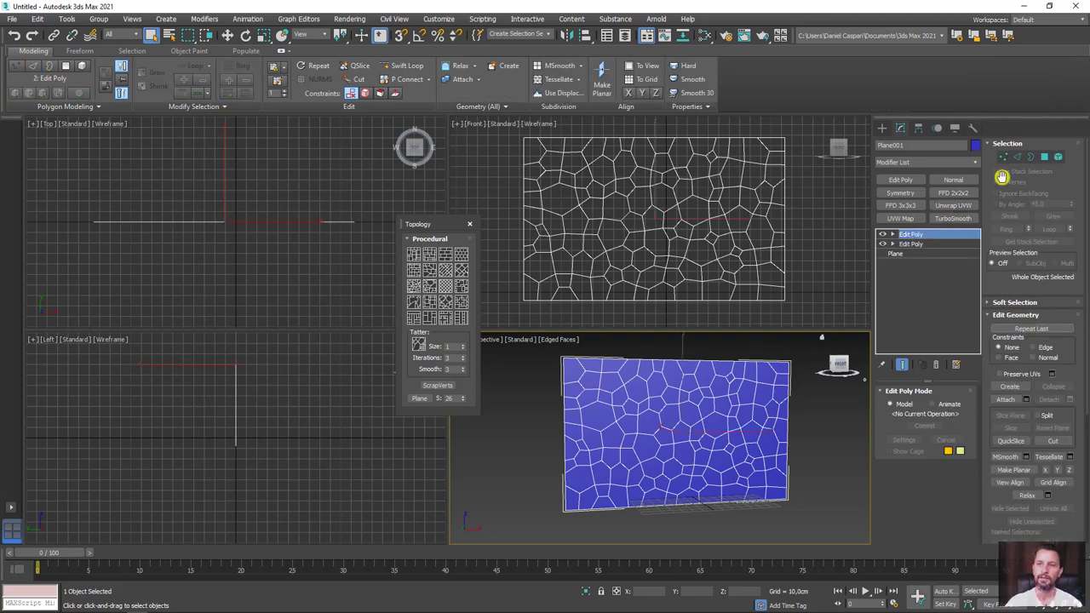
pyautogui.click(1045, 158)
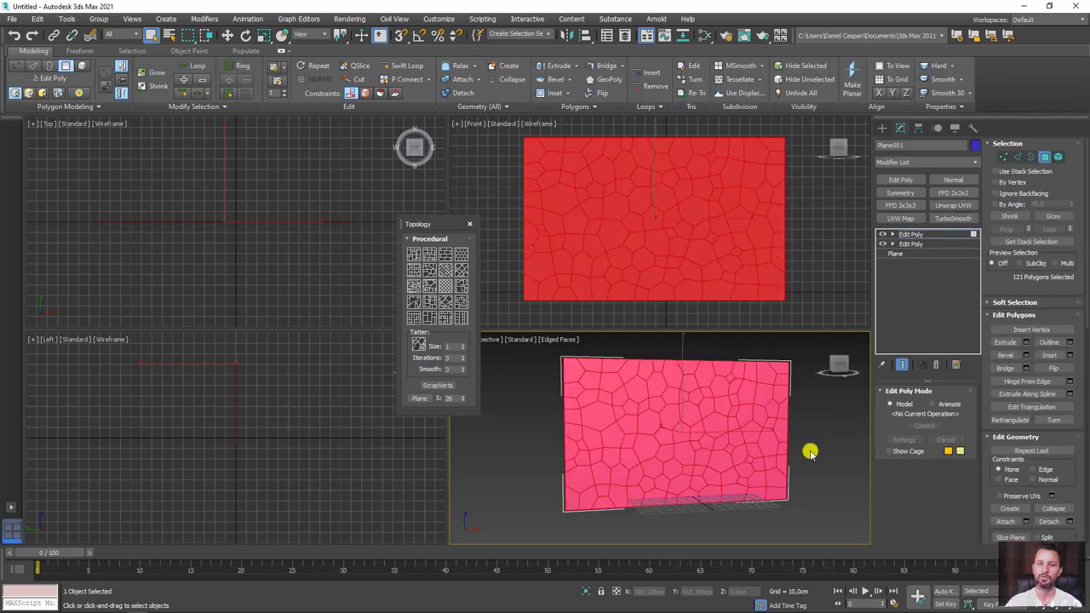
pyautogui.click(1069, 355)
pyautogui.scroll(4, 773, 426)
pyautogui.moveTo(787, 385); pyautogui.dragTo(819, 403)
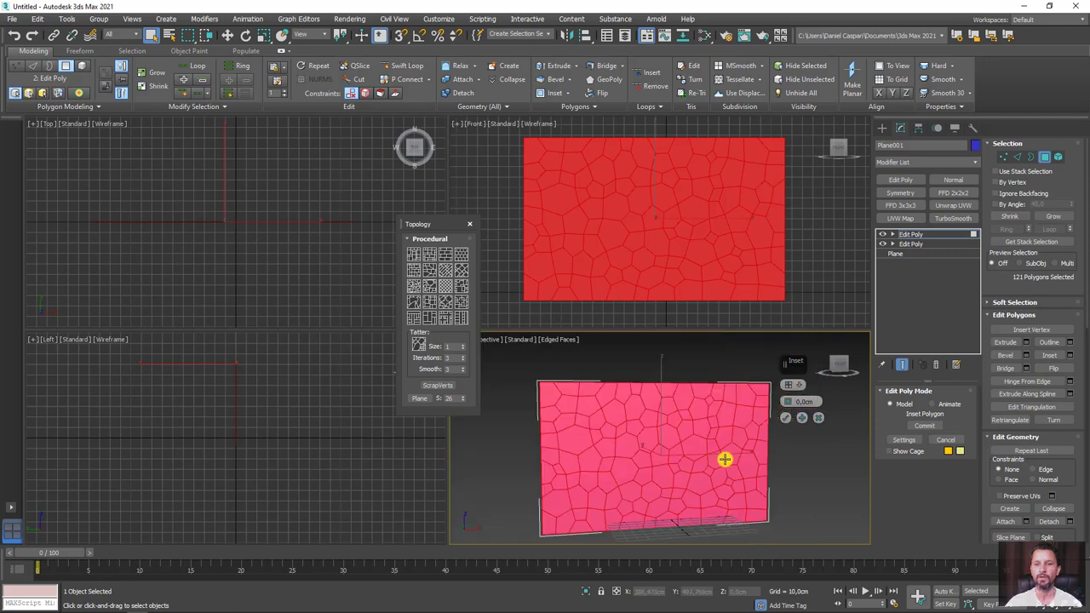
pyautogui.scroll(-3, 725, 454)
pyautogui.hotkey('alt', 'w')
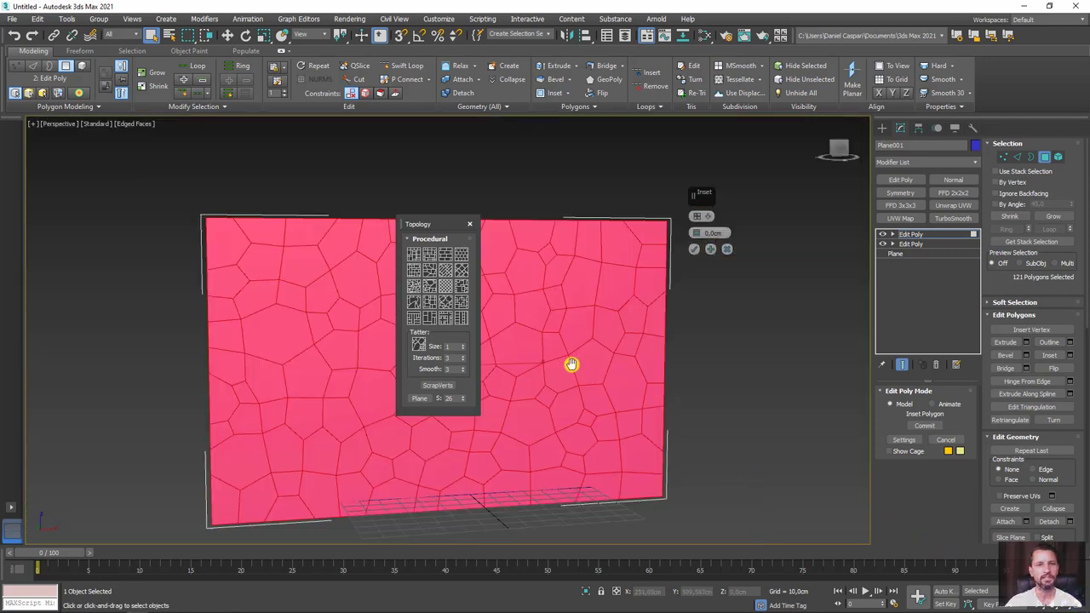
pyautogui.scroll(2, 624, 333)
pyautogui.scroll(2, 625, 328)
pyautogui.scroll(1, 637, 281)
pyautogui.scroll(1, 664, 246)
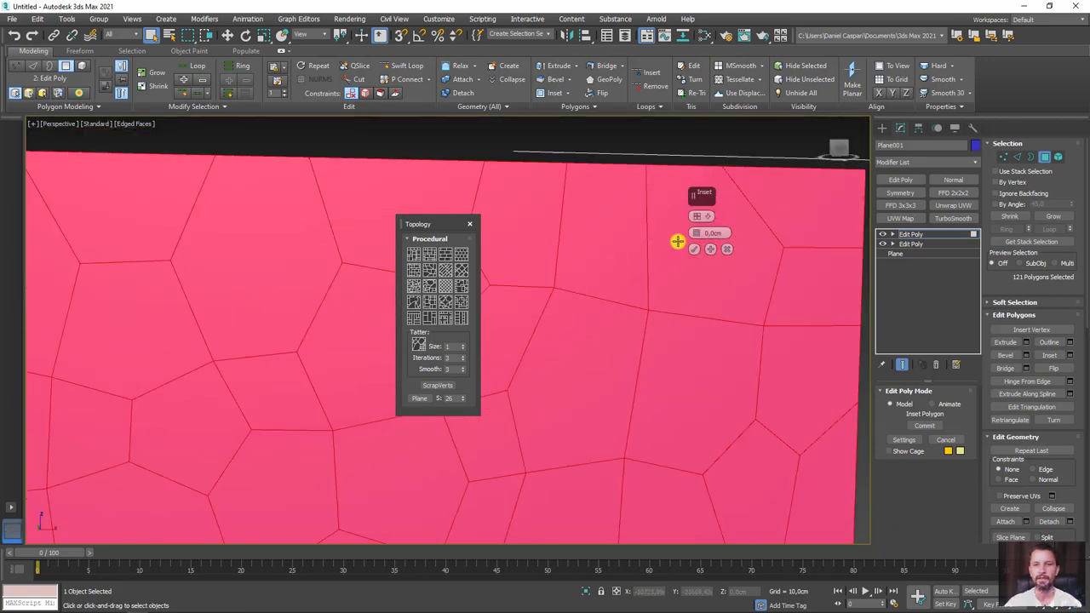
# Apply an inset of 0.892 cm to all cells and add another Edit Poly.
pyautogui.moveTo(694, 236); pyautogui.dragTo(705, 230)
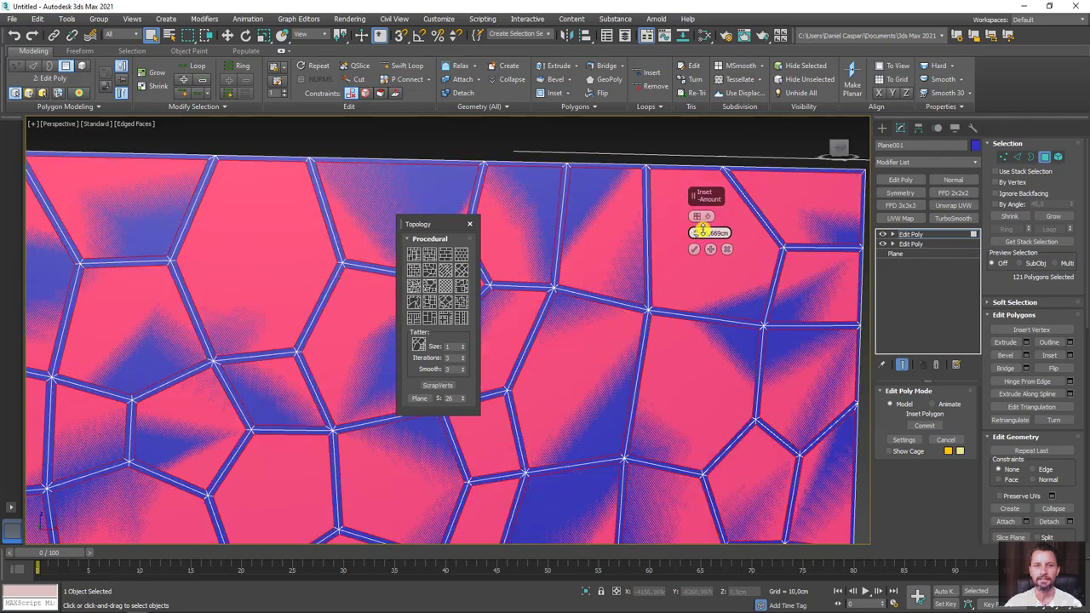
pyautogui.scroll(-5, 630, 323)
pyautogui.moveTo(621, 355)
pyautogui.keyDown('alt'); pyautogui.mouseDown(button='middle')
pyautogui.moveTo(679, 326)
pyautogui.moveTo(686, 355)
pyautogui.moveTo(623, 380)
pyautogui.mouseUp(button='middle'); pyautogui.keyUp('alt')
pyautogui.scroll(2, 678, 315)
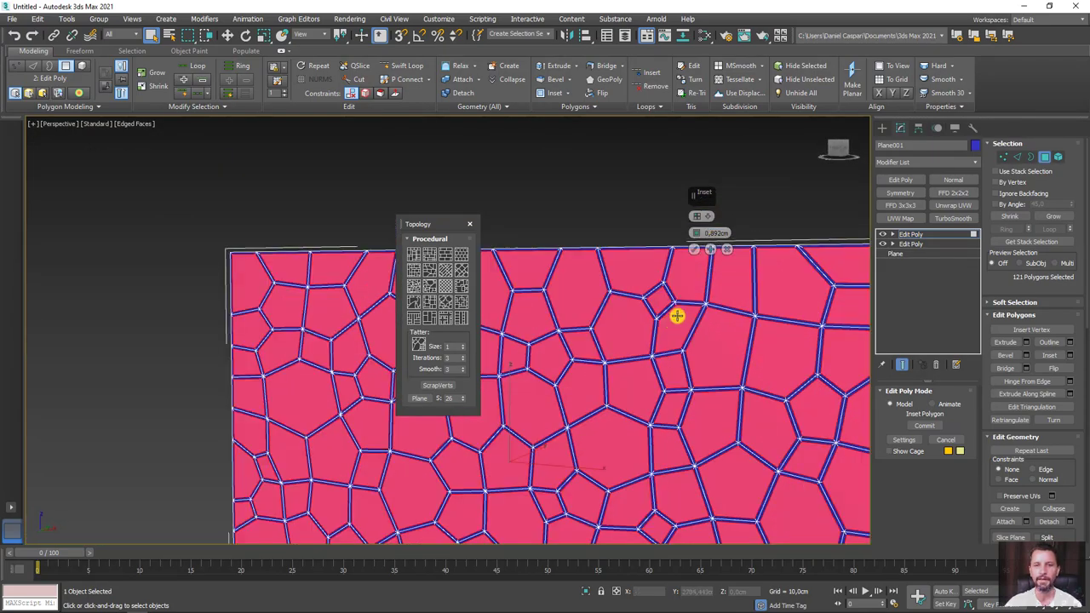
pyautogui.scroll(3, 702, 261)
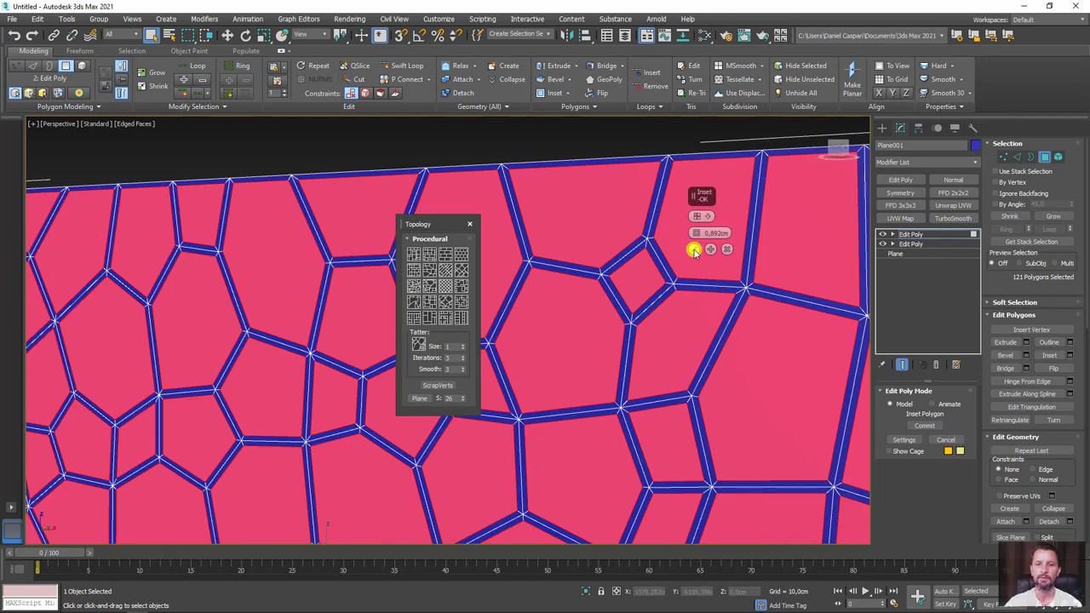
pyautogui.click(694, 249)
pyautogui.scroll(-5, 694, 250)
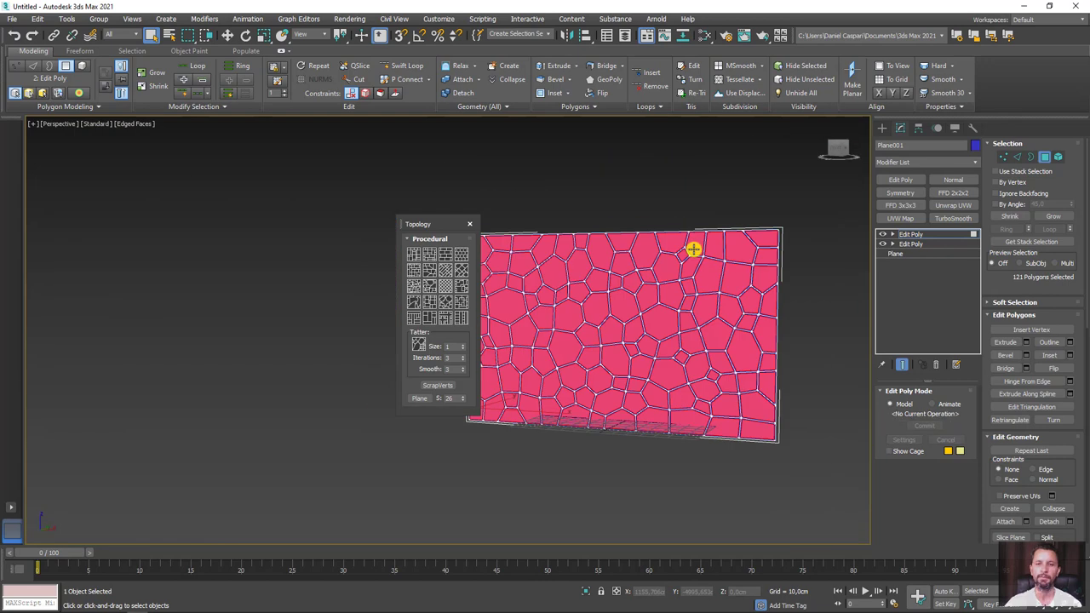
pyautogui.click(914, 233)
pyautogui.click(900, 180)
# Select the 121 inset cell polygons and delete them, leaving the lattice strips.
pyautogui.click(1043, 156)
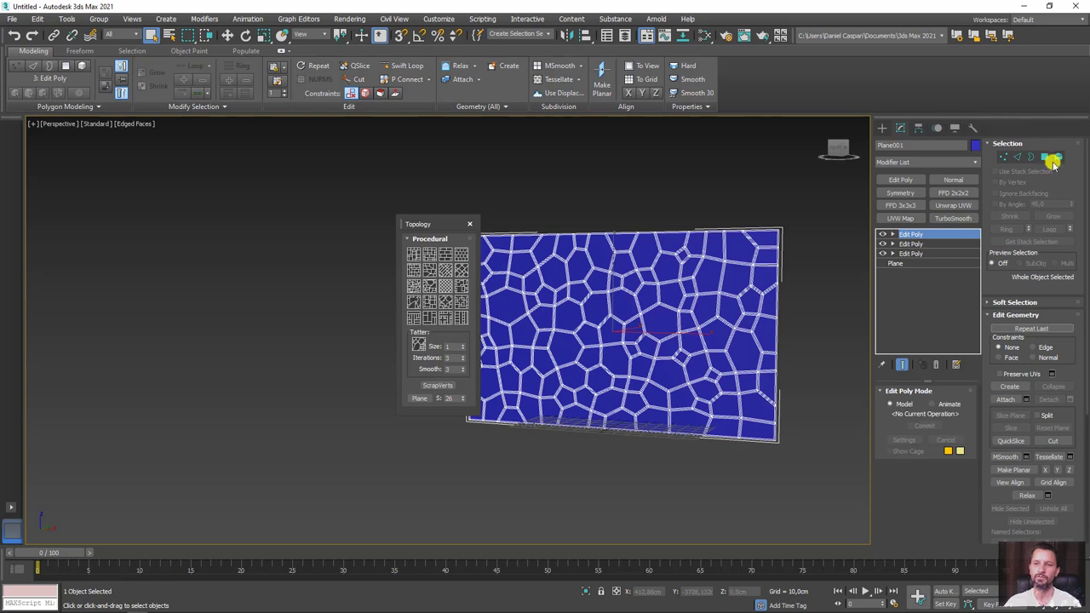
pyautogui.press('Delete')
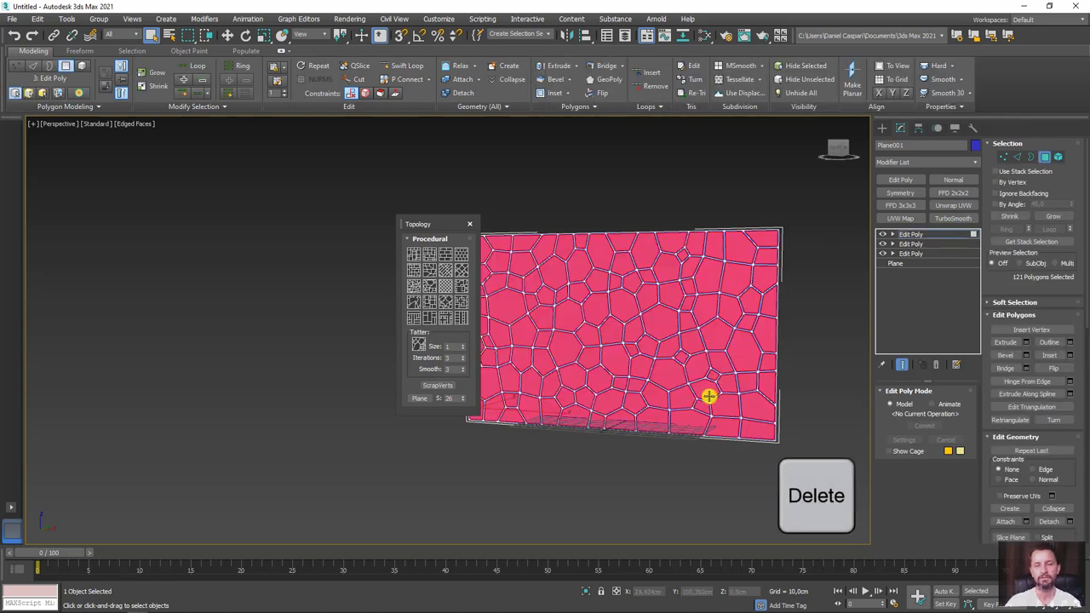
pyautogui.press('Delete')
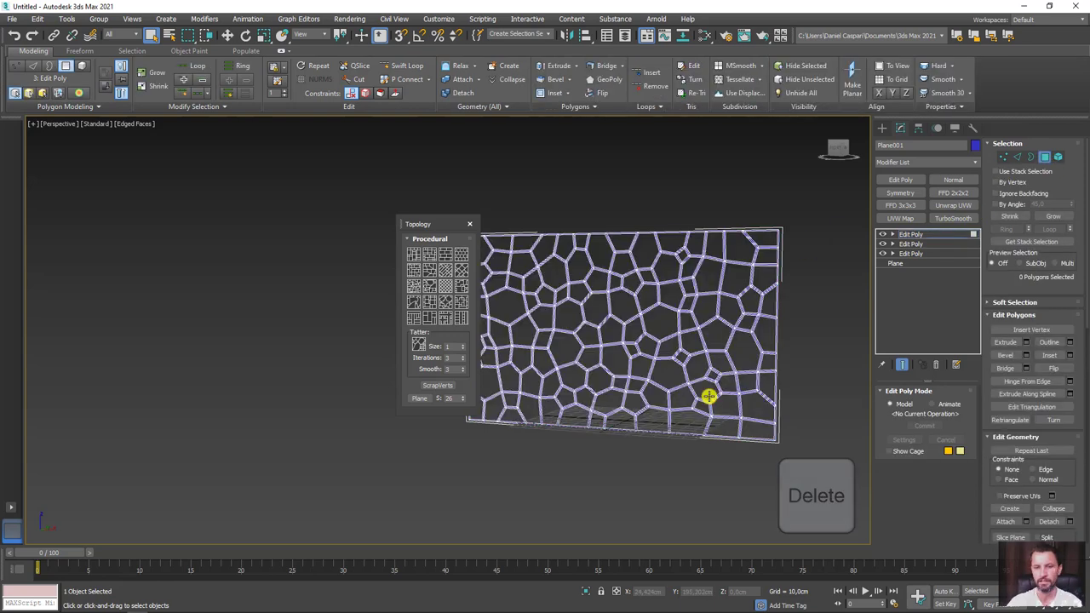
pyautogui.click(922, 233)
pyautogui.keyDown('alt'); pyautogui.moveTo(746, 284); pyautogui.dragTo(728, 290, button='middle'); pyautogui.keyUp('alt')
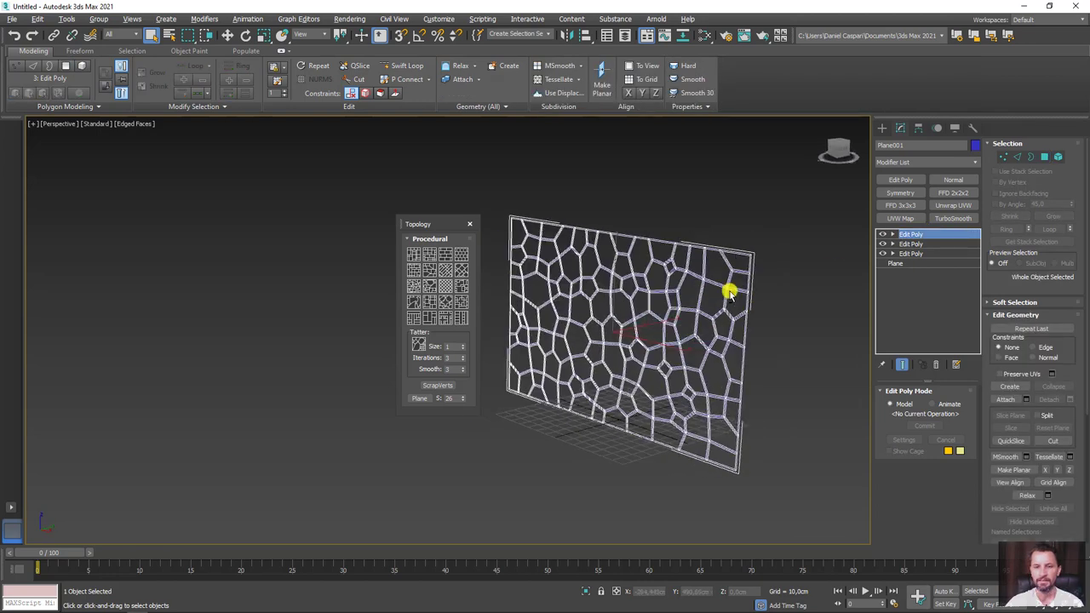
# Add a Shell modifier to the Voronoi lattice from the Modifier List.
pyautogui.click(976, 162)
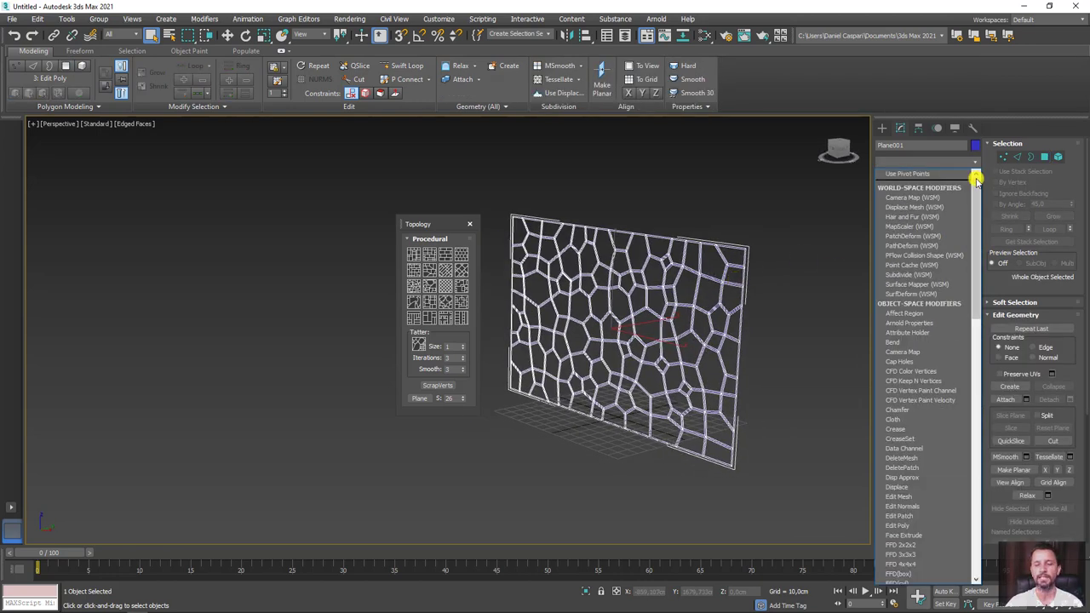
pyautogui.moveTo(976, 199)
pyautogui.mouseDown()
pyautogui.moveTo(965, 468)
pyautogui.moveTo(968, 433)
pyautogui.mouseUp()
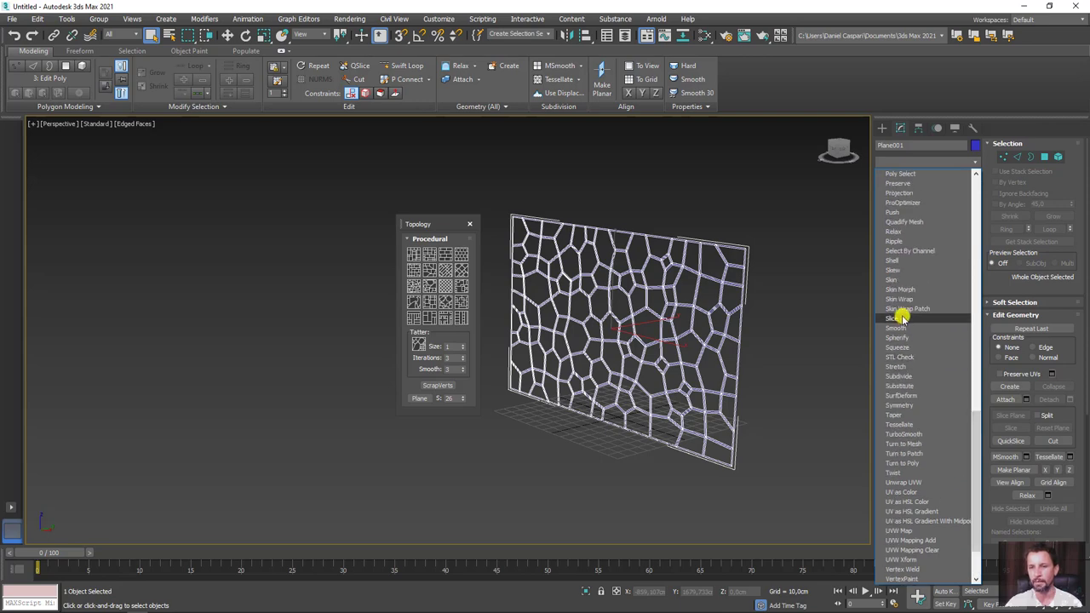
pyautogui.moveTo(792, 374)
pyautogui.keyDown('alt'); pyautogui.mouseDown(button='middle')
pyautogui.moveTo(672, 305)
pyautogui.moveTo(687, 306)
pyautogui.mouseUp(button='middle'); pyautogui.keyUp('alt')
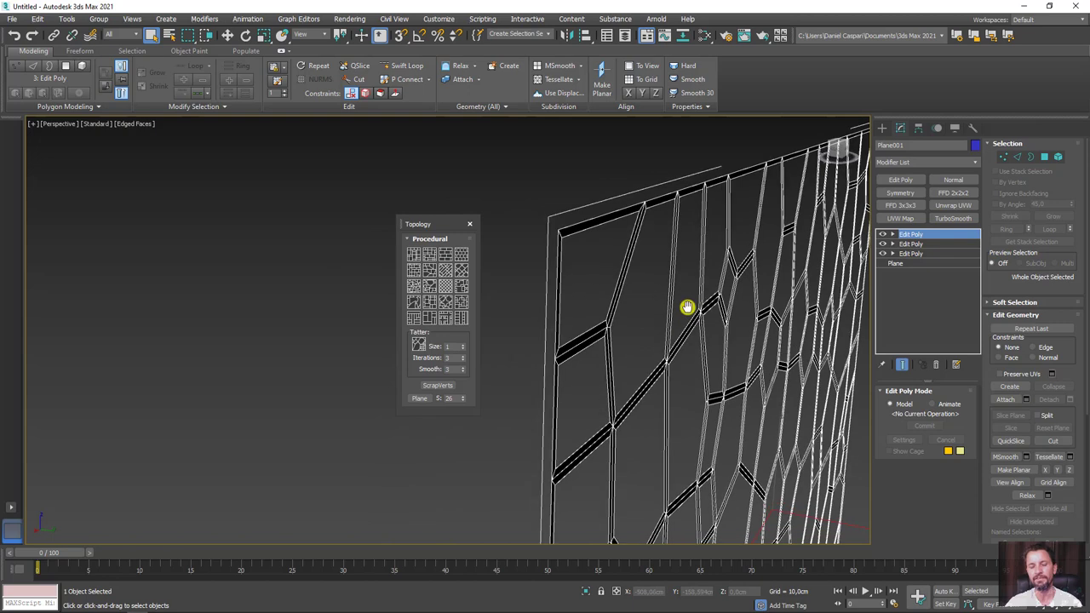
pyautogui.scroll(-5, 686, 307)
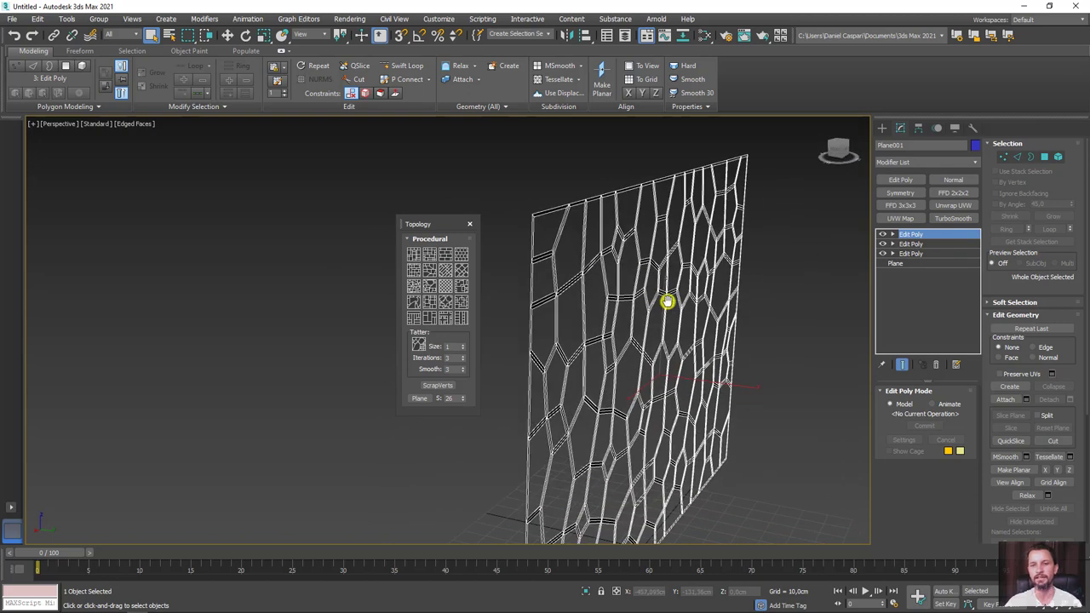
pyautogui.scroll(-3, 664, 301)
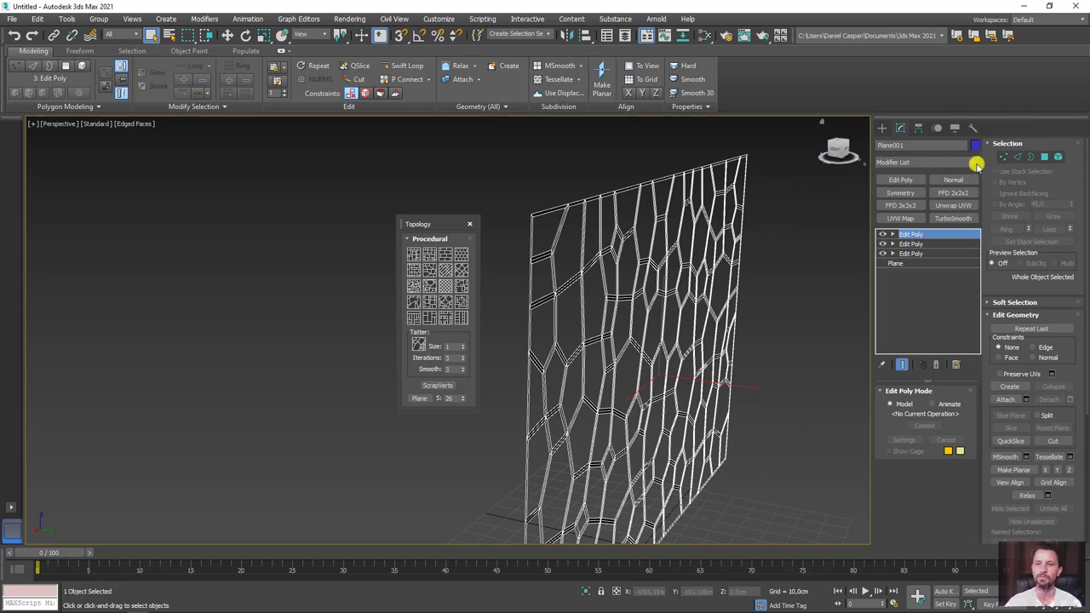
pyautogui.click(975, 162)
pyautogui.moveTo(977, 178); pyautogui.dragTo(966, 469)
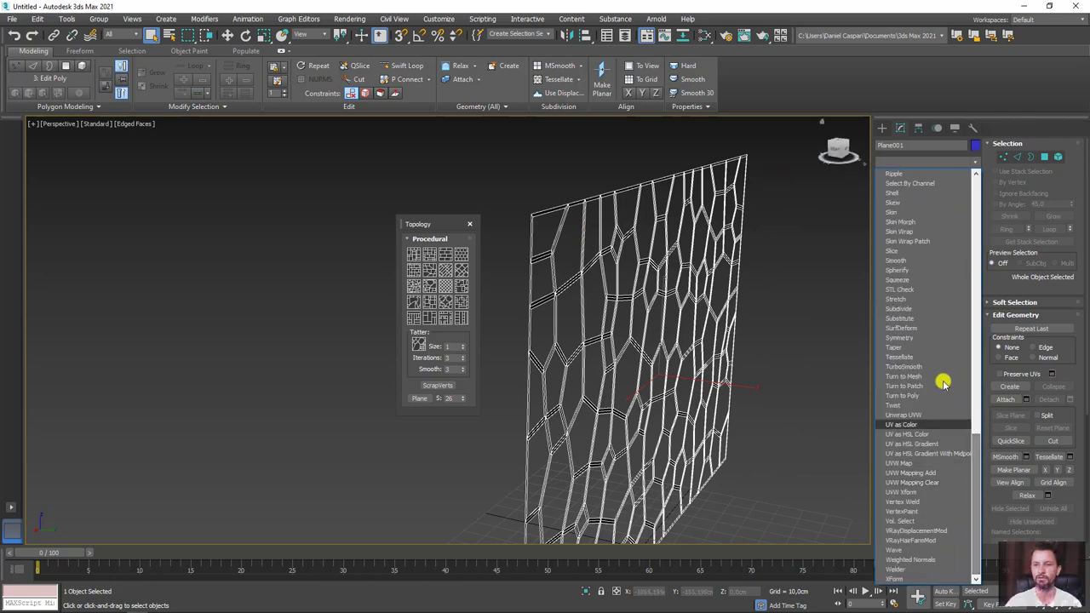
pyautogui.click(906, 194)
pyautogui.keyDown('alt'); pyautogui.moveTo(678, 307); pyautogui.dragTo(689, 311, button='middle'); pyautogui.keyUp('alt')
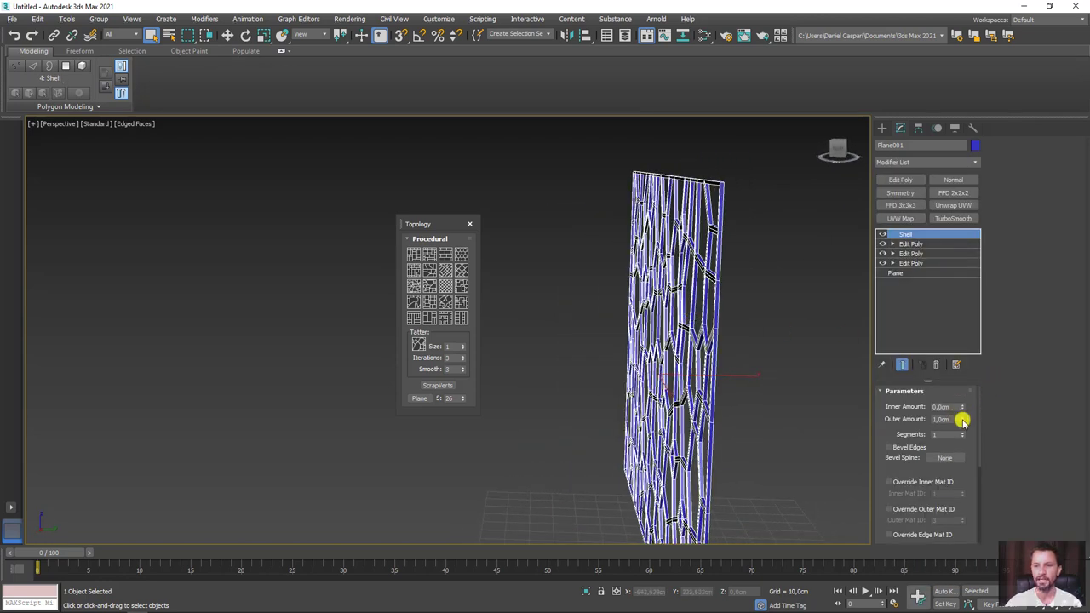
# Set the Shell Outer Amount to 11.73 cm and close the Topology panel.
pyautogui.moveTo(962, 420)
pyautogui.mouseDown()
pyautogui.moveTo(958, 335)
pyautogui.moveTo(988, 239)
pyautogui.moveTo(973, 418)
pyautogui.mouseUp()
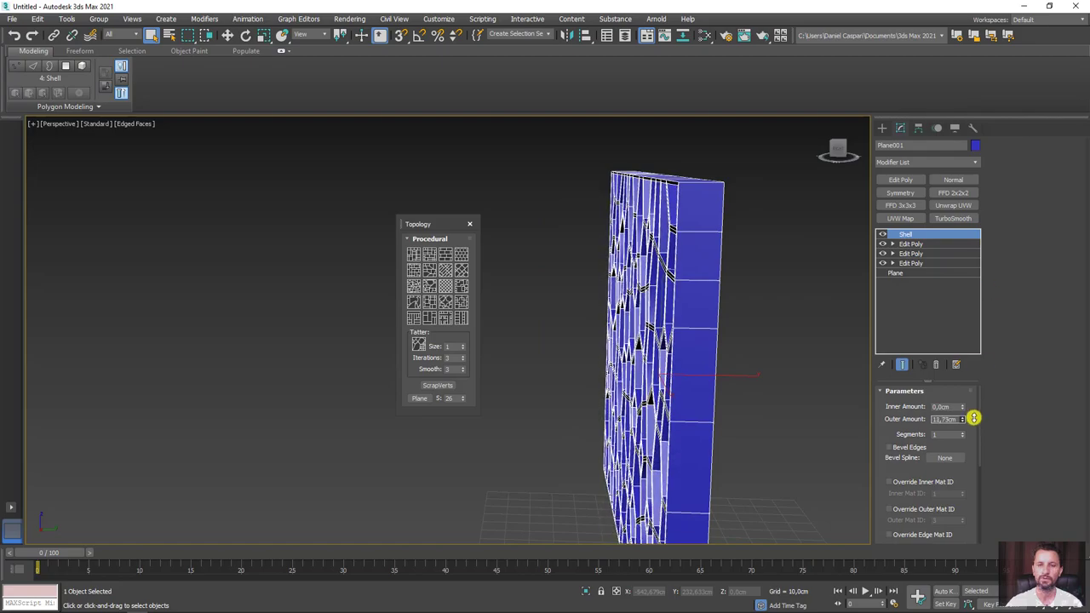
pyautogui.moveTo(818, 358)
pyautogui.keyDown('alt'); pyautogui.mouseDown(button='middle')
pyautogui.moveTo(754, 319)
pyautogui.moveTo(860, 335)
pyautogui.moveTo(786, 389)
pyautogui.moveTo(733, 455)
pyautogui.mouseUp(button='middle'); pyautogui.keyUp('alt')
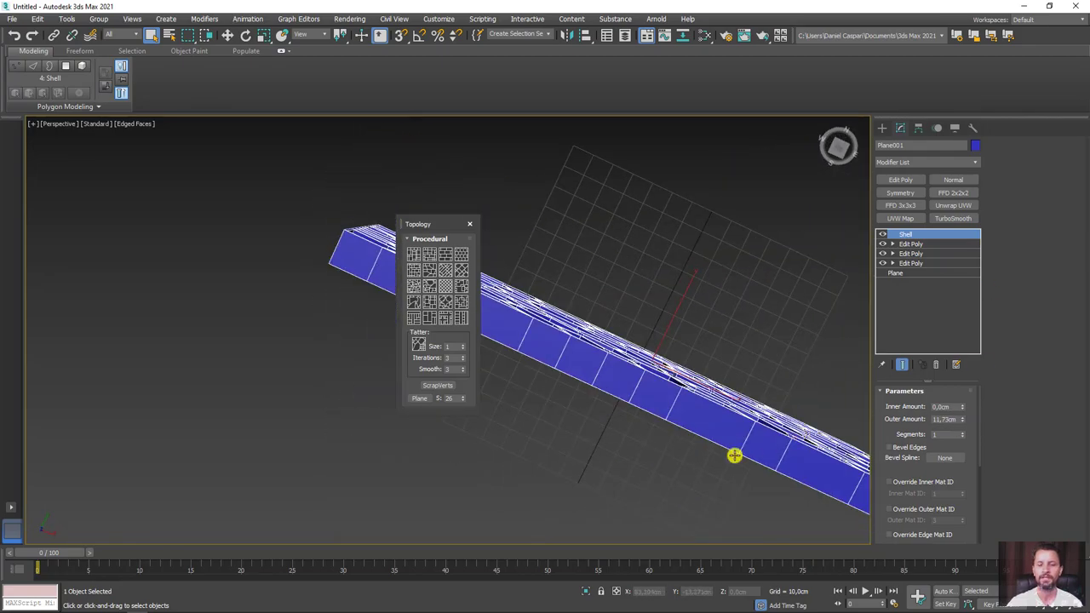
pyautogui.moveTo(605, 374)
pyautogui.keyDown('alt'); pyautogui.mouseDown(button='middle')
pyautogui.moveTo(618, 315)
pyautogui.moveTo(667, 243)
pyautogui.moveTo(640, 250)
pyautogui.mouseUp(button='middle'); pyautogui.keyUp('alt')
pyautogui.scroll(5, 688, 272)
pyautogui.scroll(-5, 688, 273)
pyautogui.scroll(-3, 677, 307)
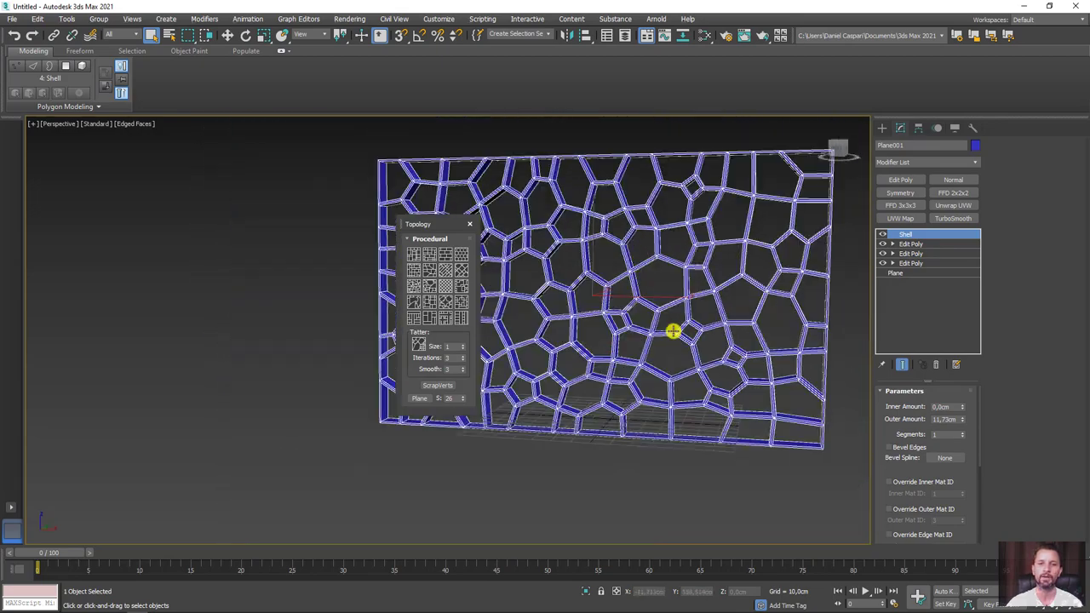
pyautogui.moveTo(458, 239); pyautogui.dragTo(118, 218)
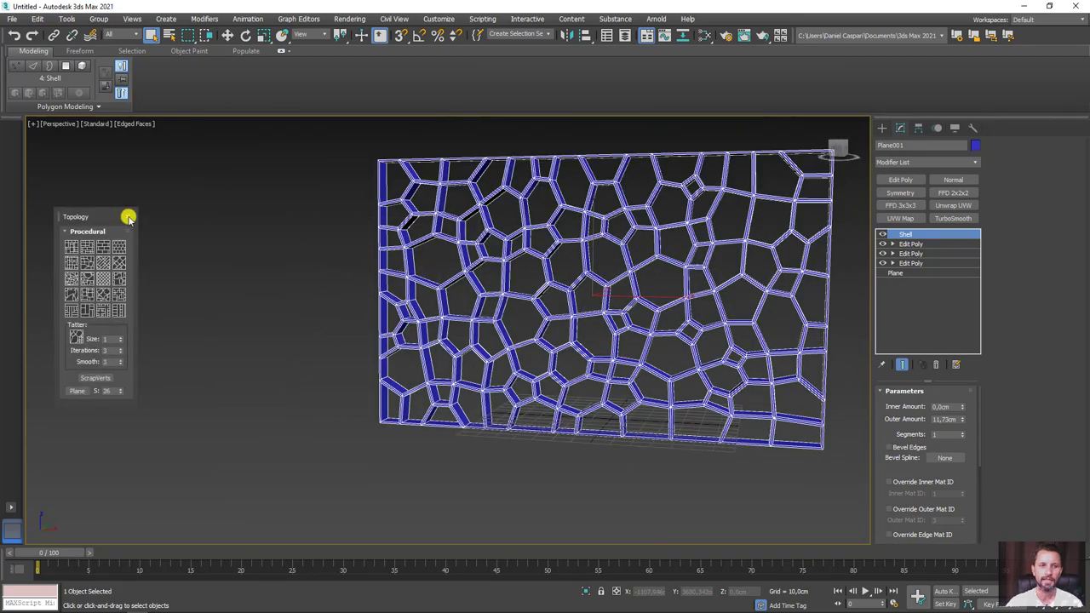
pyautogui.click(127, 218)
pyautogui.moveTo(614, 354)
pyautogui.keyDown('alt'); pyautogui.mouseDown(button='middle')
pyautogui.moveTo(519, 360)
pyautogui.moveTo(567, 360)
pyautogui.moveTo(540, 359)
pyautogui.mouseUp(button='middle'); pyautogui.keyUp('alt')
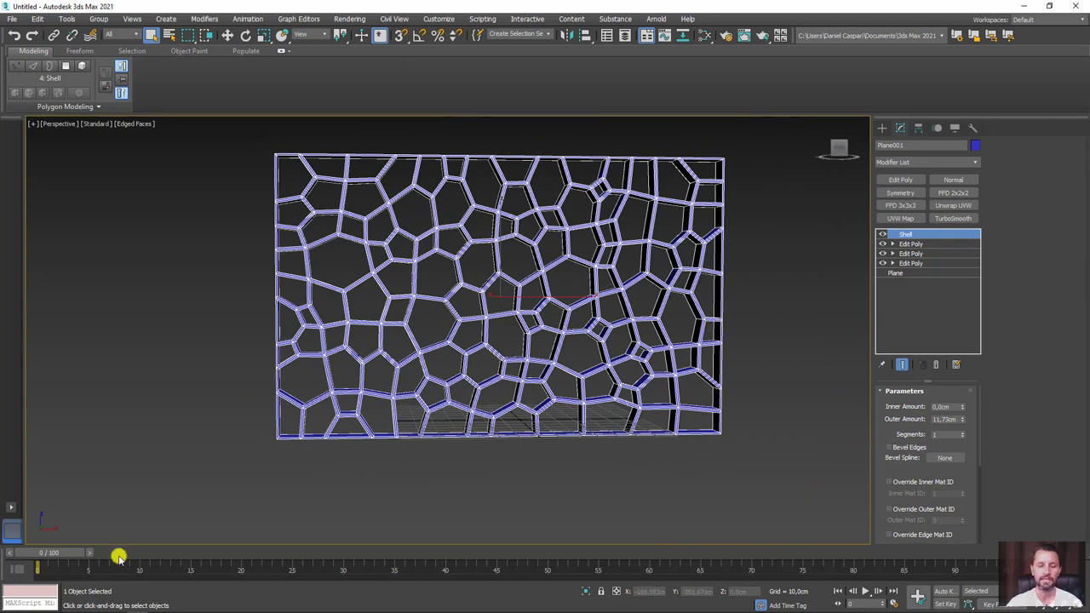
# Compare the wall's top corner against the panel reference image, then minimise it.
pyautogui.moveTo(178, 611)
pyautogui.click(175, 557)
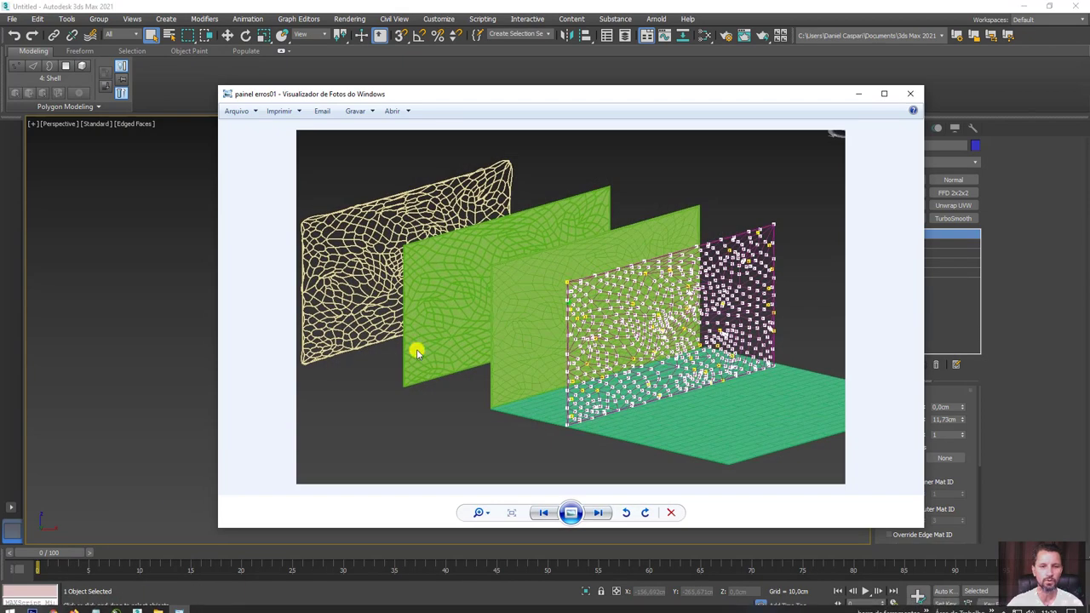
pyautogui.scroll(2, 501, 132)
pyautogui.scroll(1, 506, 162)
pyautogui.moveTo(502, 146)
pyautogui.mouseDown()
pyautogui.moveTo(474, 194)
pyautogui.moveTo(491, 156)
pyautogui.mouseUp()
pyautogui.press('Escape')
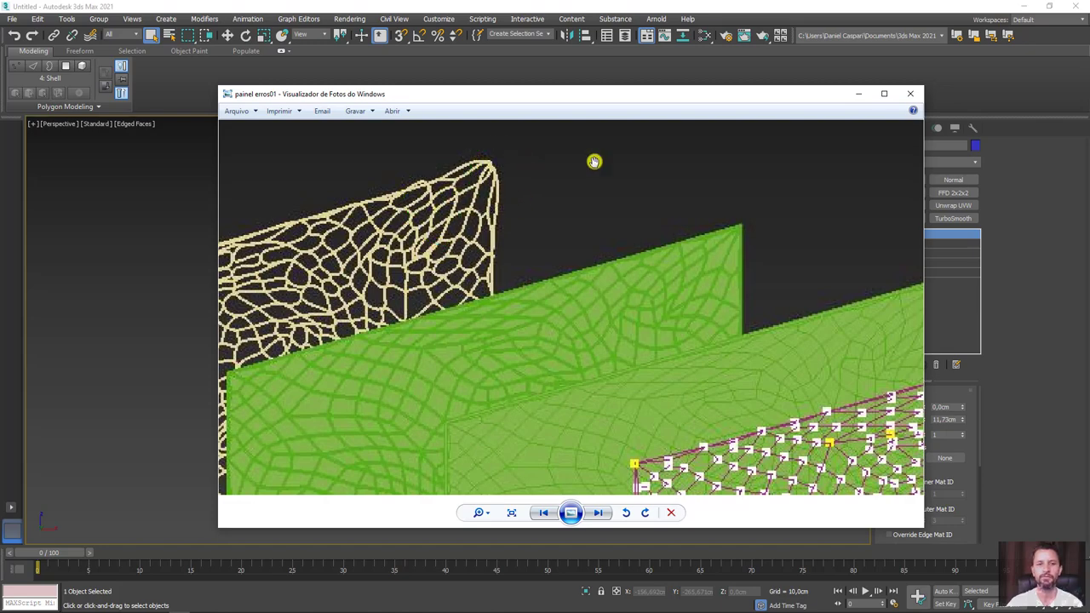
pyautogui.click(863, 95)
pyautogui.scroll(-4, 749, 234)
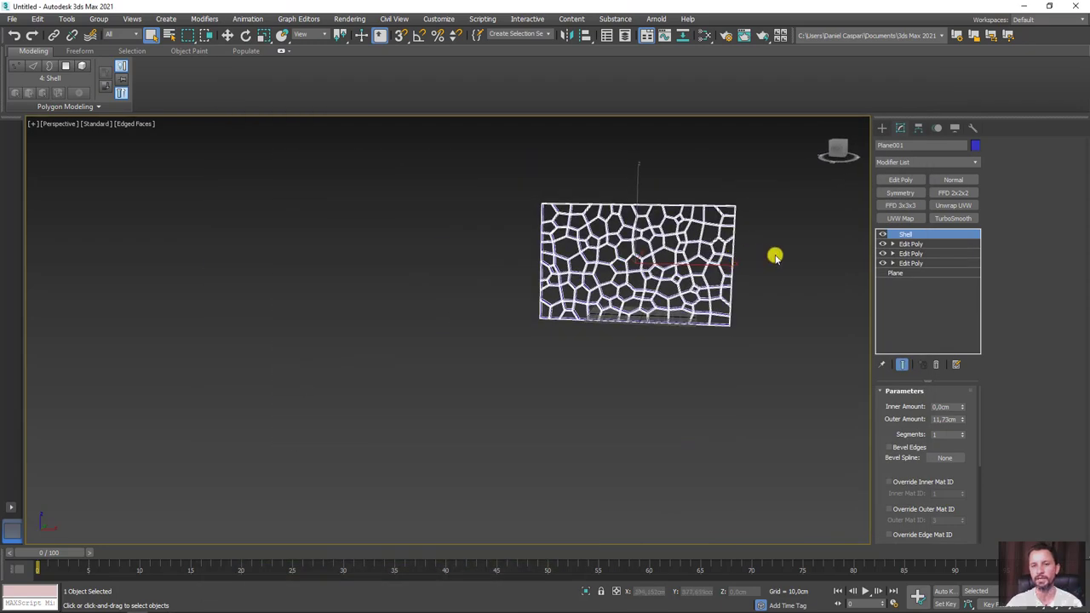
# Add TurboSmooth with 3 iterations to round the wall's holes.
pyautogui.scroll(2, 779, 255)
pyautogui.scroll(2, 794, 248)
pyautogui.click(953, 218)
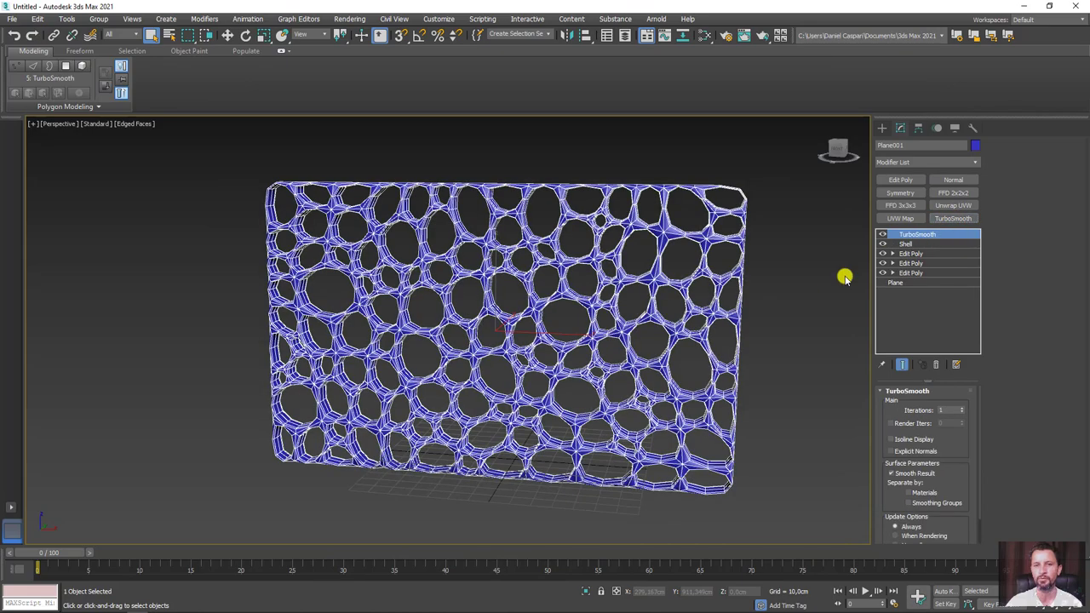
pyautogui.click(962, 407)
pyautogui.click(962, 408)
pyautogui.keyDown('alt'); pyautogui.moveTo(815, 377); pyautogui.dragTo(529, 312, button='middle'); pyautogui.keyUp('alt')
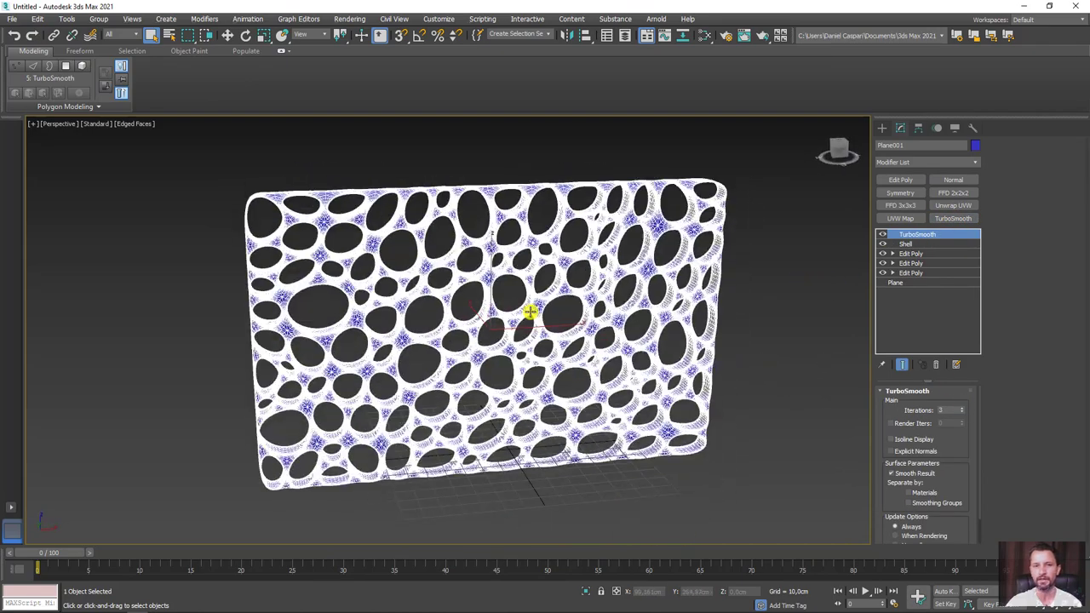
# Hide edged faces and orbit around the smoothed perforated wall.
pyautogui.scroll(2, 527, 312)
pyautogui.press('F4')
pyautogui.moveTo(601, 328)
pyautogui.keyDown('alt'); pyautogui.mouseDown(button='middle')
pyautogui.moveTo(554, 309)
pyautogui.moveTo(565, 352)
pyautogui.moveTo(590, 302)
pyautogui.moveTo(655, 309)
pyautogui.moveTo(620, 326)
pyautogui.moveTo(647, 349)
pyautogui.moveTo(521, 326)
pyautogui.moveTo(331, 319)
pyautogui.moveTo(271, 373)
pyautogui.mouseUp(button='middle'); pyautogui.keyUp('alt')
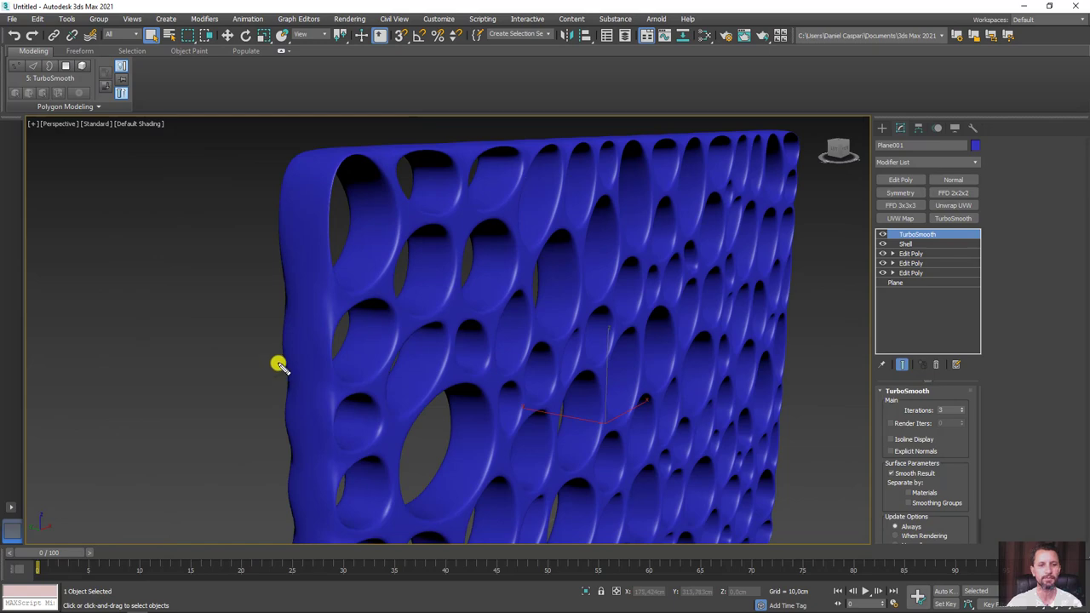
pyautogui.moveTo(281, 373); pyautogui.dragTo(300, 163)
pyautogui.scroll(-5, 593, 256)
pyautogui.keyDown('alt'); pyautogui.moveTo(593, 257); pyautogui.dragTo(730, 316, button='middle'); pyautogui.keyUp('alt')
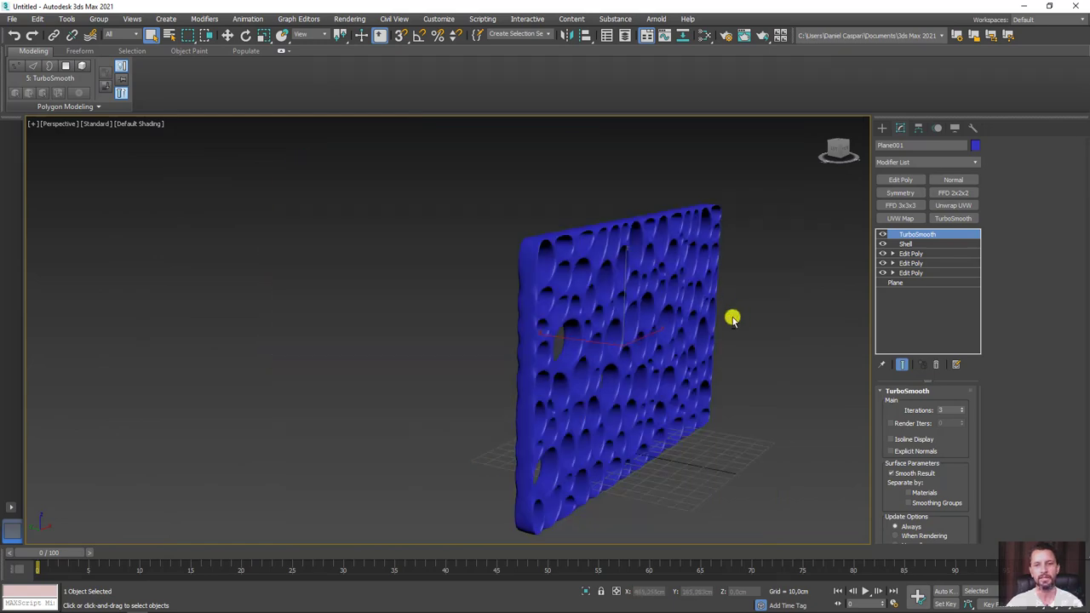
pyautogui.scroll(6, 667, 326)
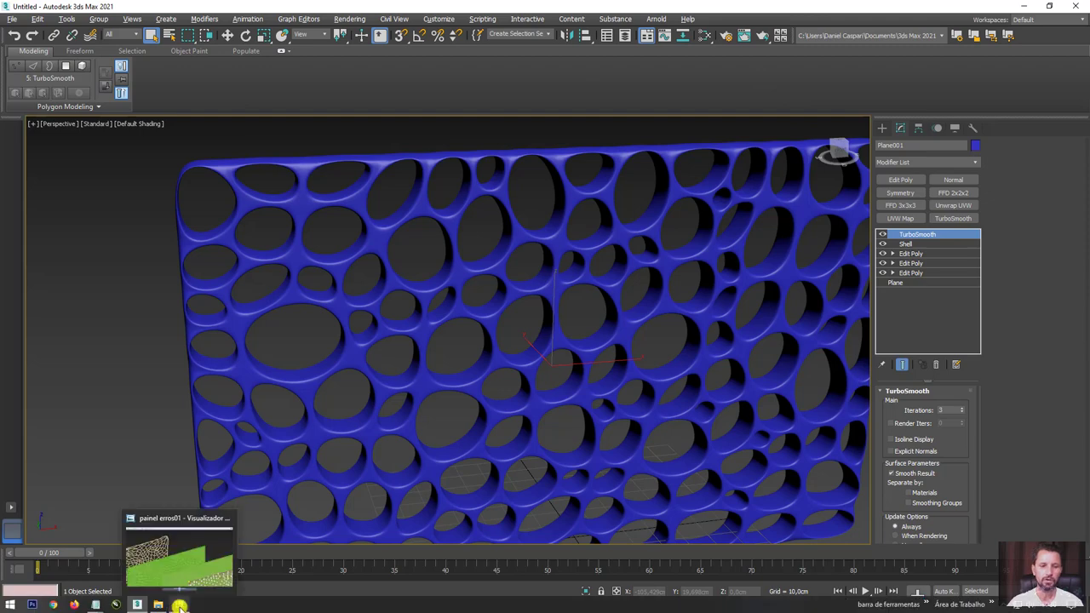
# Check the reference photo, then disable TurboSmooth and show Edged Faces with F4.
pyautogui.click(180, 606)
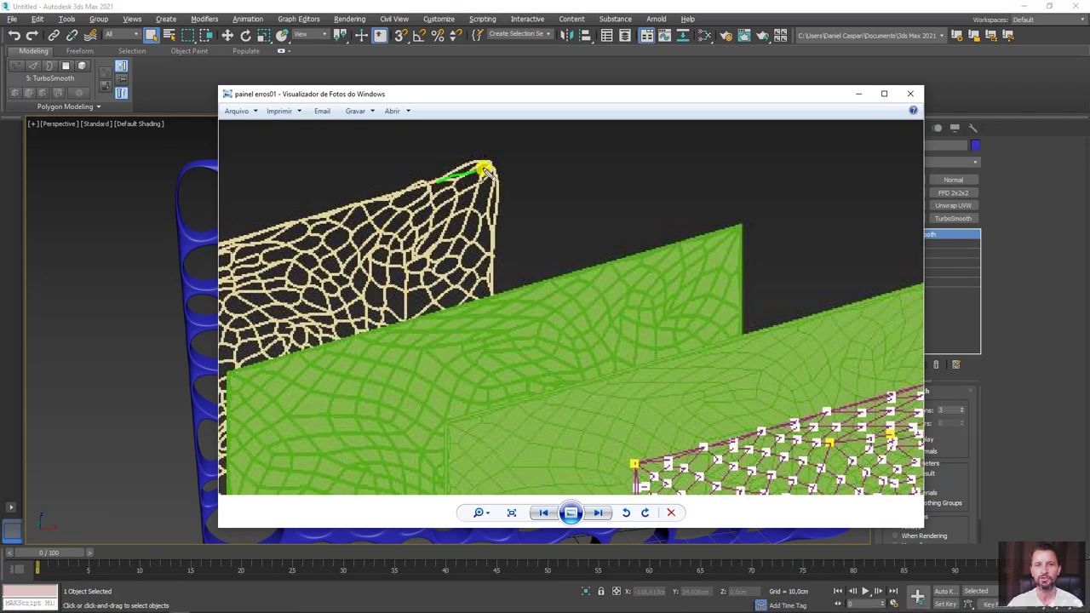
pyautogui.click(858, 94)
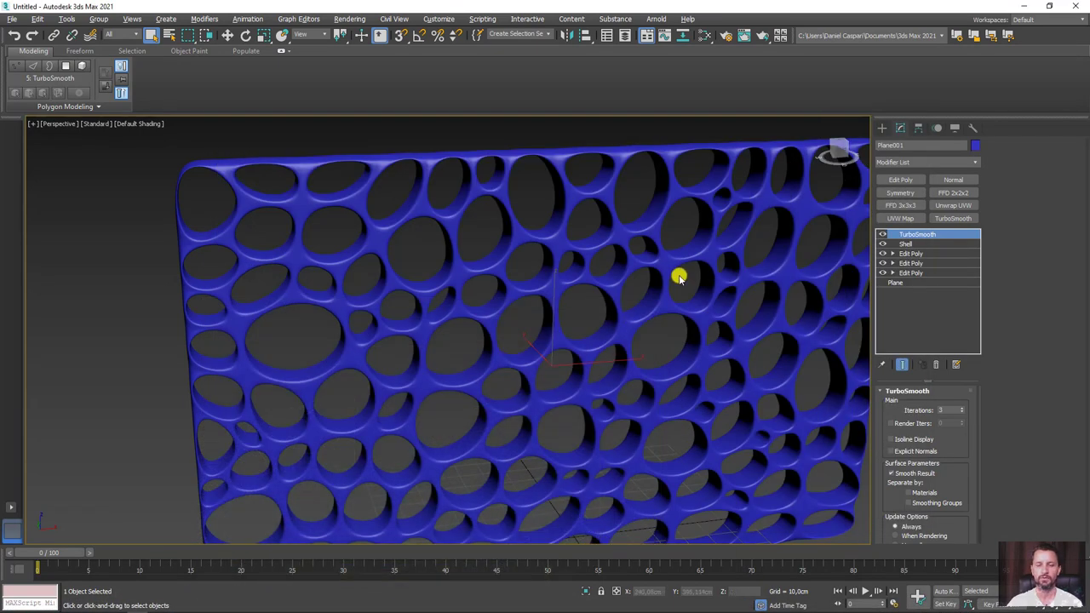
pyautogui.click(882, 234)
pyautogui.press('F4')
pyautogui.scroll(5, 734, 231)
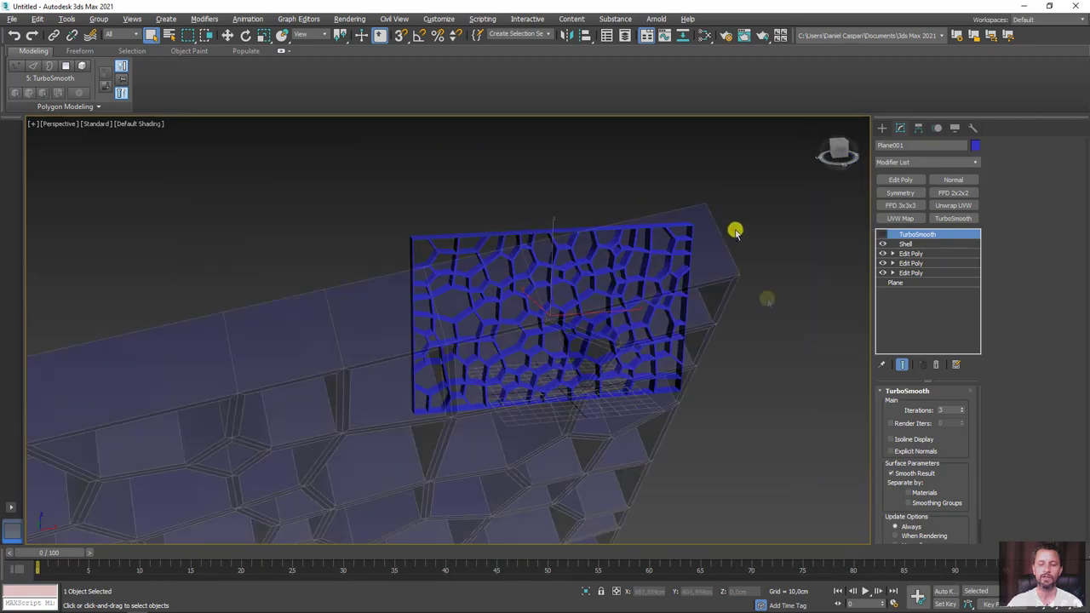
pyautogui.scroll(5, 769, 299)
pyautogui.scroll(3, 766, 299)
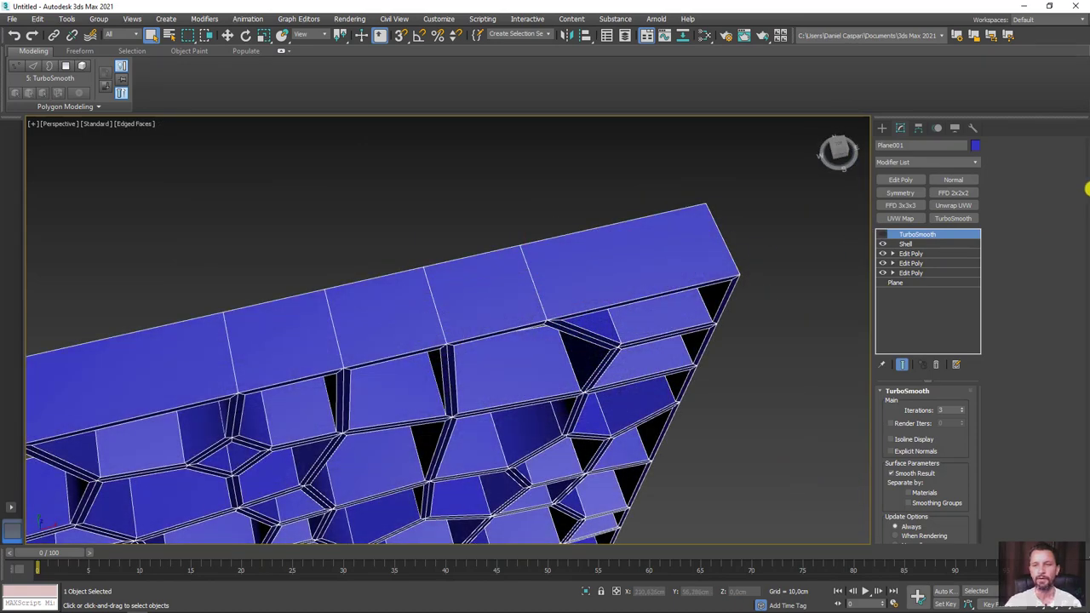
# Add an Edit Poly and select the edge ring along the wall's top.
pyautogui.click(900, 179)
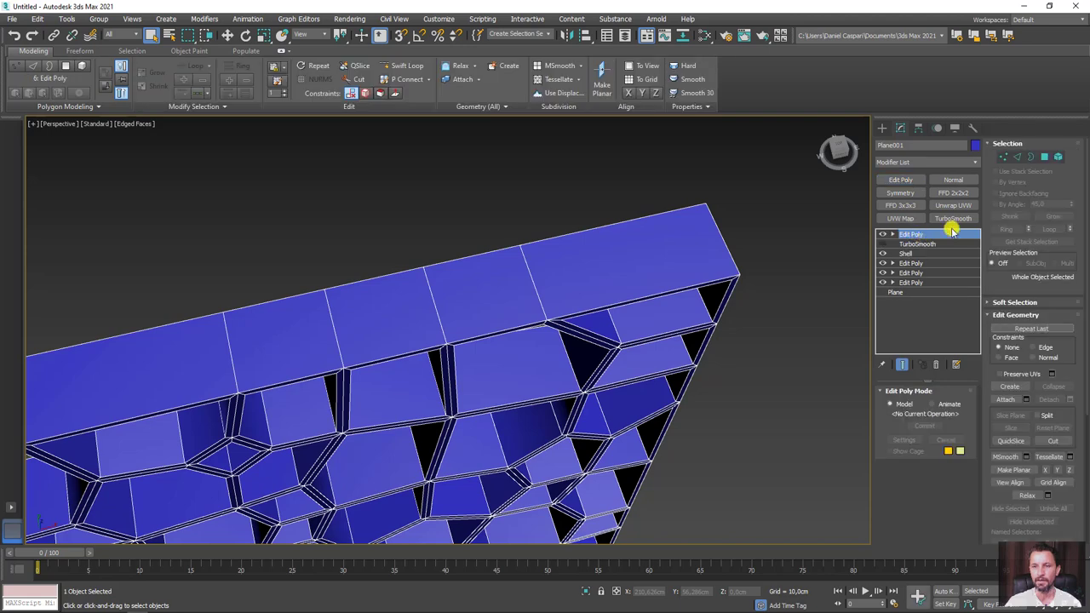
pyautogui.click(1015, 157)
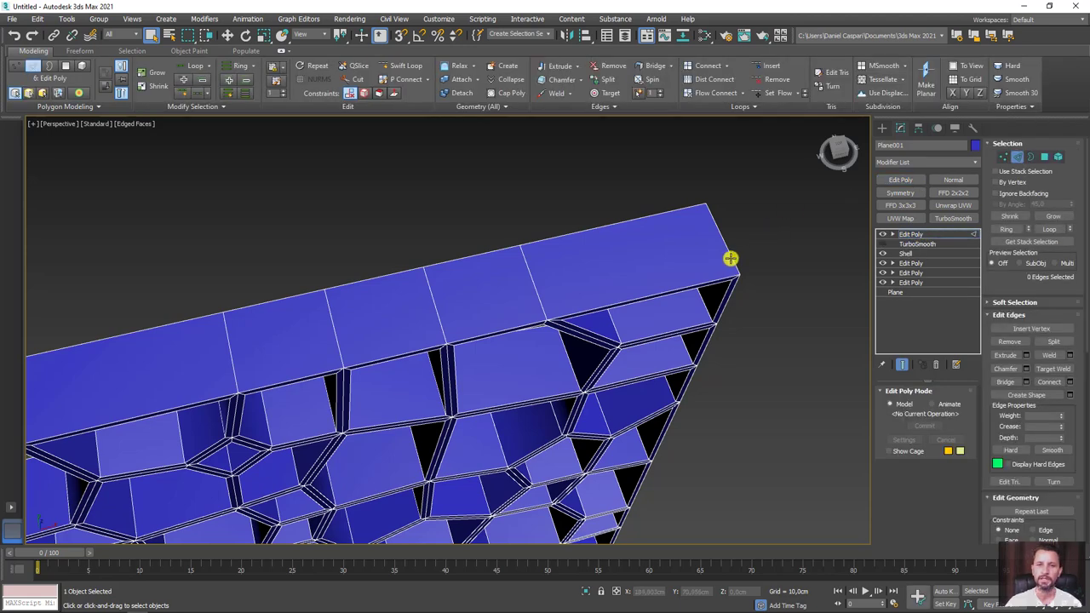
pyautogui.click(731, 258)
pyautogui.keyDown('alt'); pyautogui.moveTo(784, 306); pyautogui.dragTo(749, 277, button='middle'); pyautogui.keyUp('alt')
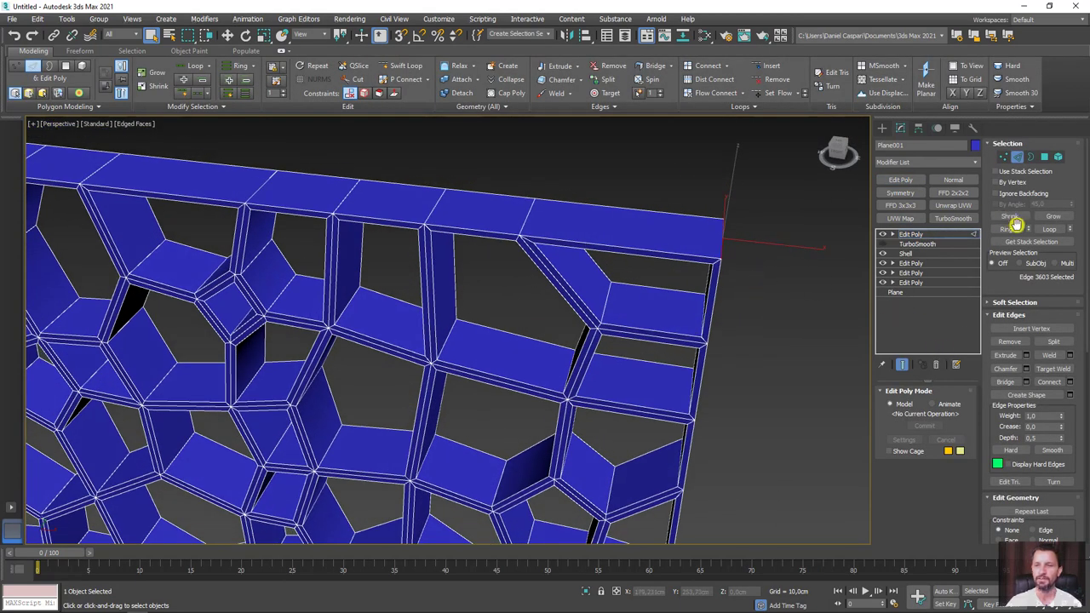
pyautogui.click(1008, 228)
pyautogui.keyDown('alt'); pyautogui.moveTo(804, 282); pyautogui.dragTo(779, 274, button='middle'); pyautogui.keyUp('alt')
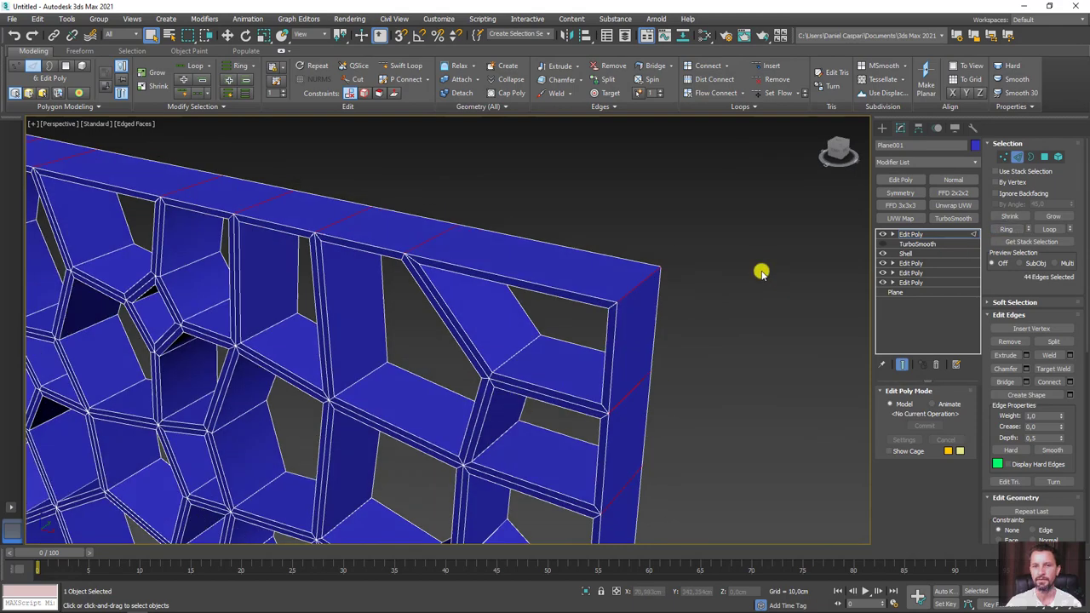
pyautogui.click(703, 205)
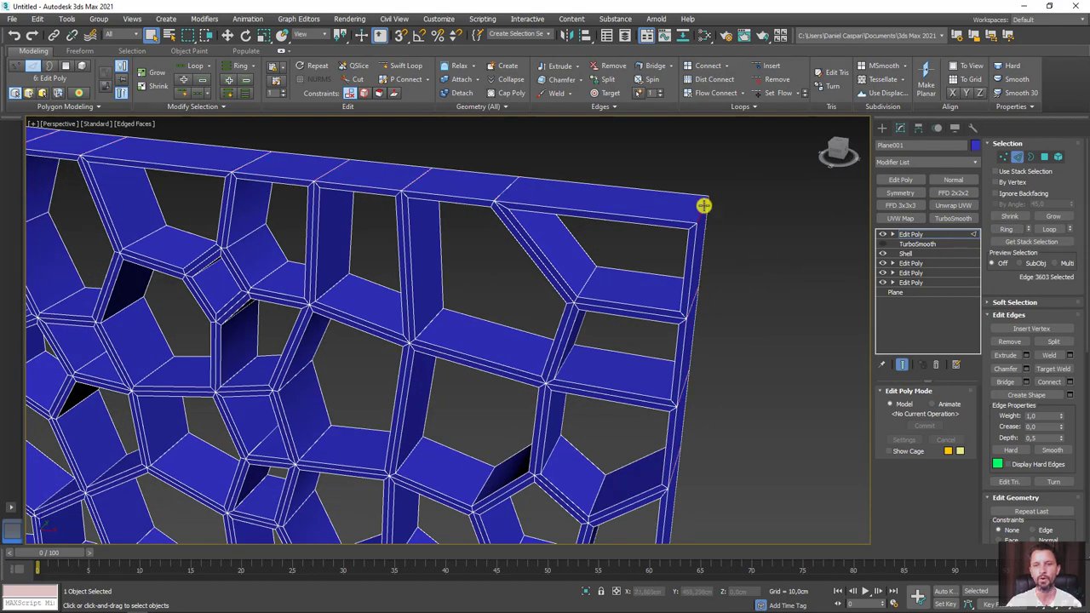
pyautogui.moveTo(703, 209)
pyautogui.keyDown('alt'); pyautogui.mouseDown(button='middle')
pyautogui.moveTo(340, 209)
pyautogui.moveTo(611, 236)
pyautogui.mouseUp(button='middle'); pyautogui.keyUp('alt')
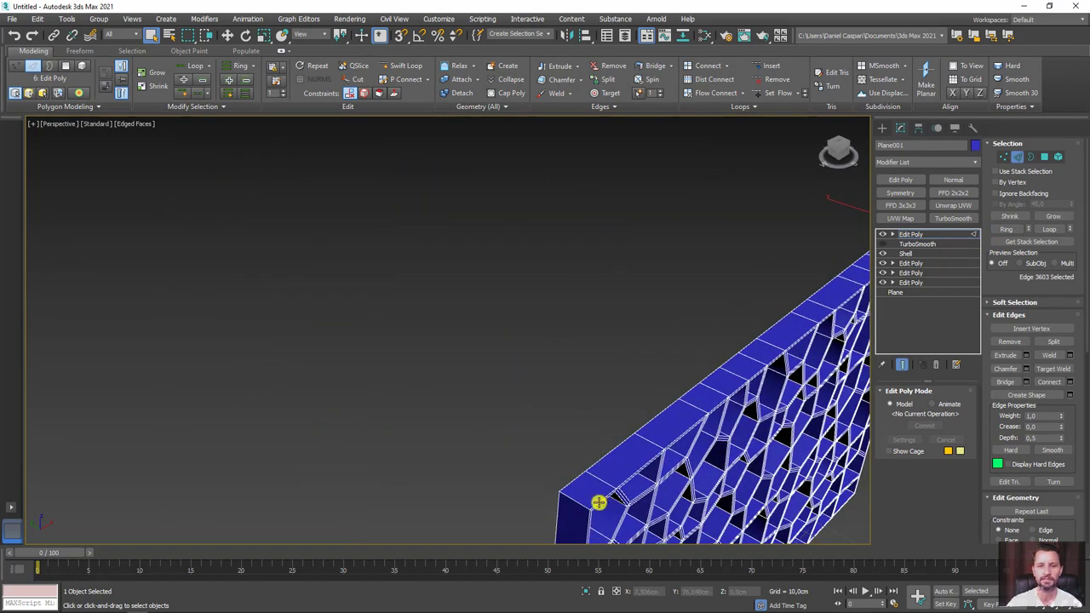
pyautogui.moveTo(598, 503)
pyautogui.keyDown('alt'); pyautogui.mouseDown(button='middle')
pyautogui.moveTo(556, 506)
pyautogui.moveTo(570, 472)
pyautogui.moveTo(536, 414)
pyautogui.mouseUp(button='middle'); pyautogui.keyUp('alt')
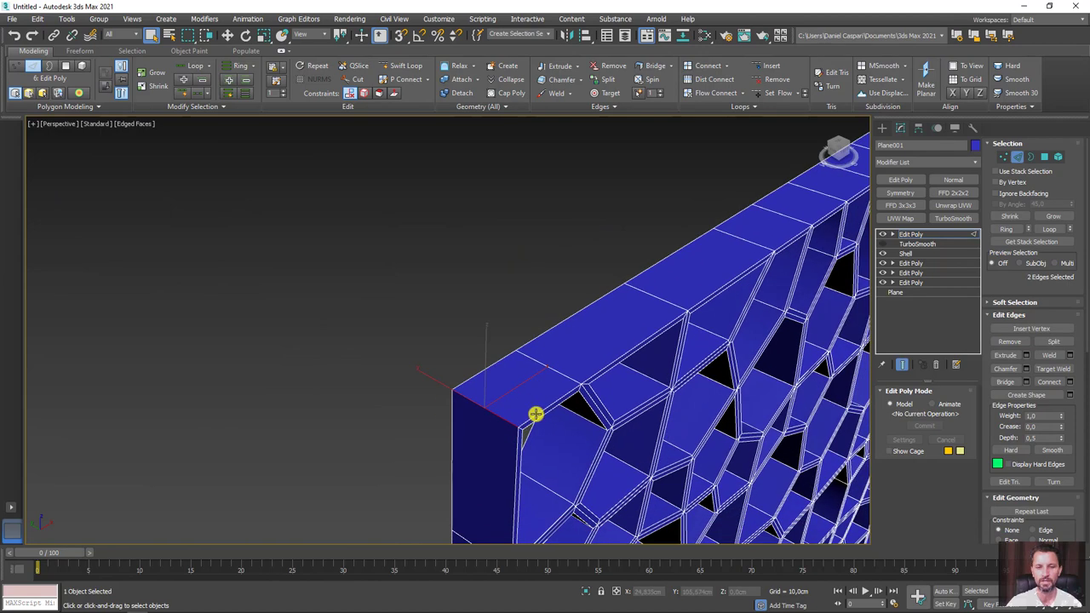
pyautogui.click(1006, 228)
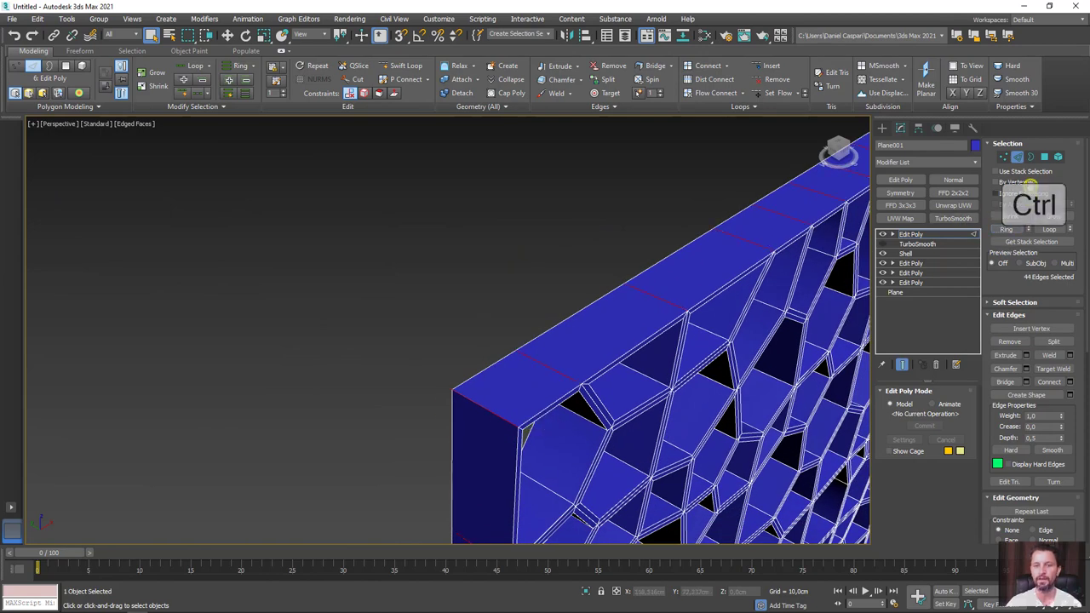
# Convert the ring to the top frame faces' bordering edges and set Crease to 1,0.
pyautogui.keyDown('ctrl'); pyautogui.click(1046, 158); pyautogui.keyUp('ctrl')
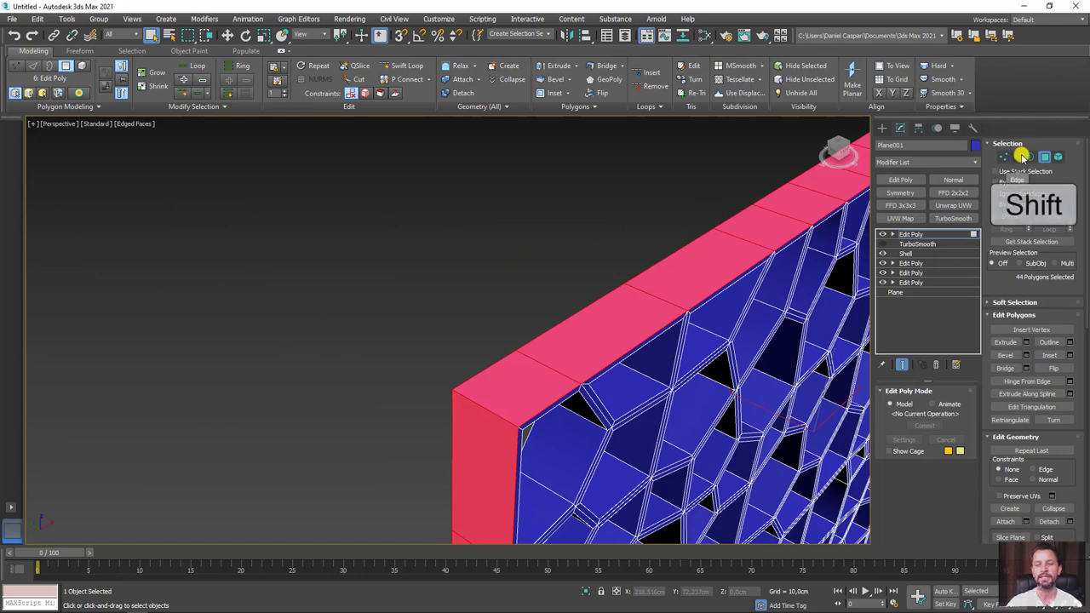
pyautogui.keyDown('shift'); pyautogui.click(1018, 158); pyautogui.keyUp('shift')
pyautogui.keyDown('alt'); pyautogui.moveTo(575, 341); pyautogui.dragTo(513, 258, button='middle'); pyautogui.keyUp('alt')
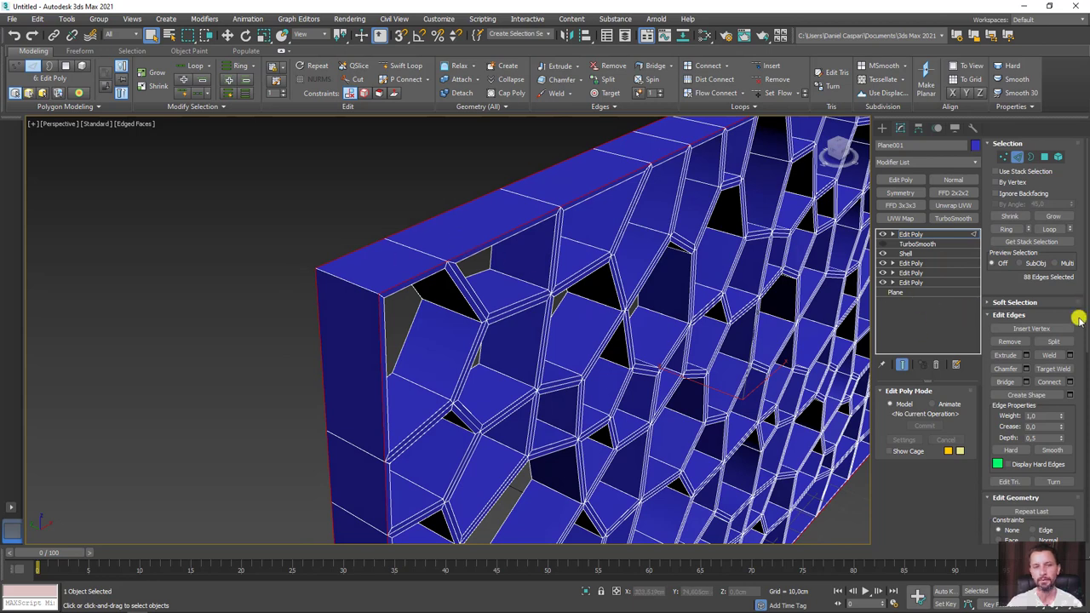
pyautogui.moveTo(1060, 429); pyautogui.dragTo(1053, 224)
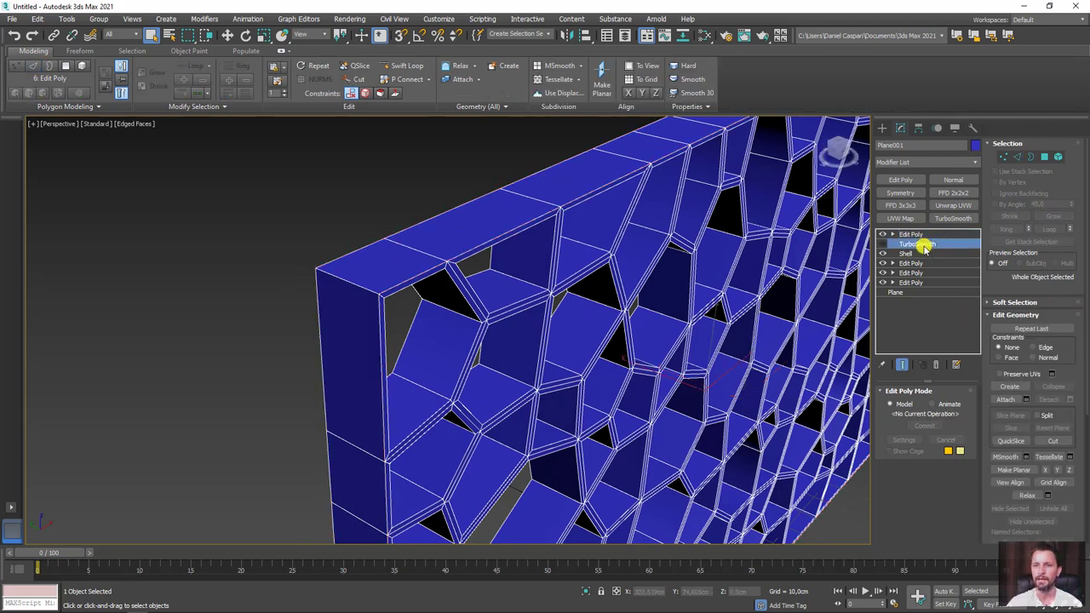
# Move TurboSmooth to the top of the stack, above the creased Edit Poly, with mesh edges hidden.
pyautogui.moveTo(924, 234); pyautogui.dragTo(894, 232)
pyautogui.scroll(-5, 662, 267)
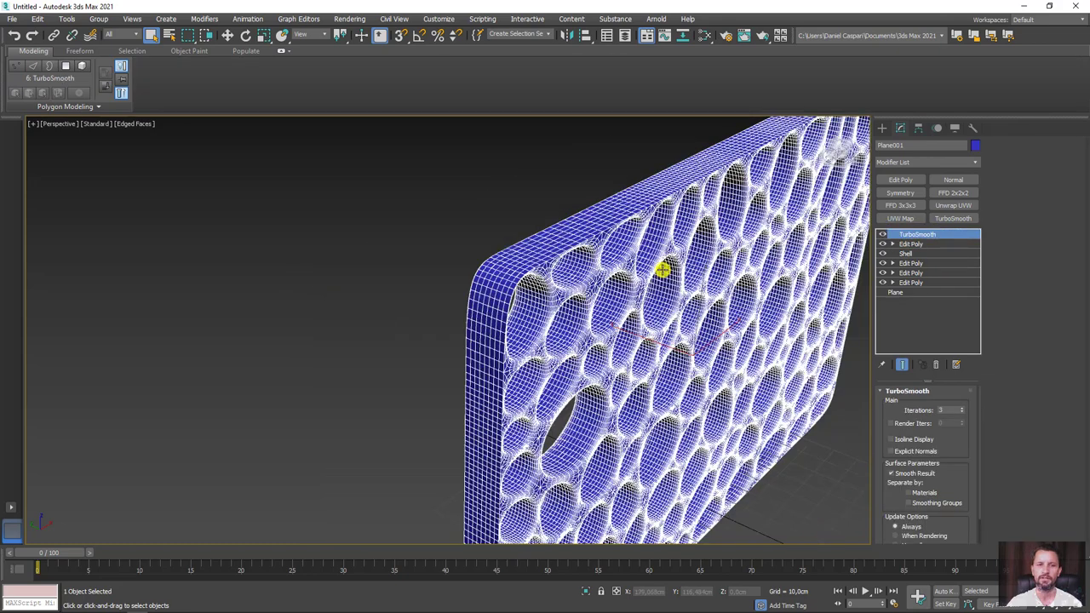
pyautogui.moveTo(661, 267)
pyautogui.keyDown('alt'); pyautogui.mouseDown(button='middle')
pyautogui.moveTo(631, 307)
pyautogui.moveTo(494, 297)
pyautogui.moveTo(674, 316)
pyautogui.mouseUp(button='middle'); pyautogui.keyUp('alt')
pyautogui.press('F4')
pyautogui.scroll(5, 489, 352)
# From an angled front view, switch TurboSmooth off and expand Edit Poly's sub-object levels.
pyautogui.moveTo(488, 353)
pyautogui.keyDown('alt'); pyautogui.mouseDown(button='middle')
pyautogui.moveTo(618, 333)
pyautogui.moveTo(621, 413)
pyautogui.moveTo(611, 364)
pyautogui.mouseUp(button='middle'); pyautogui.keyUp('alt')
pyautogui.keyDown('alt'); pyautogui.moveTo(616, 278); pyautogui.dragTo(459, 283, button='middle'); pyautogui.keyUp('alt')
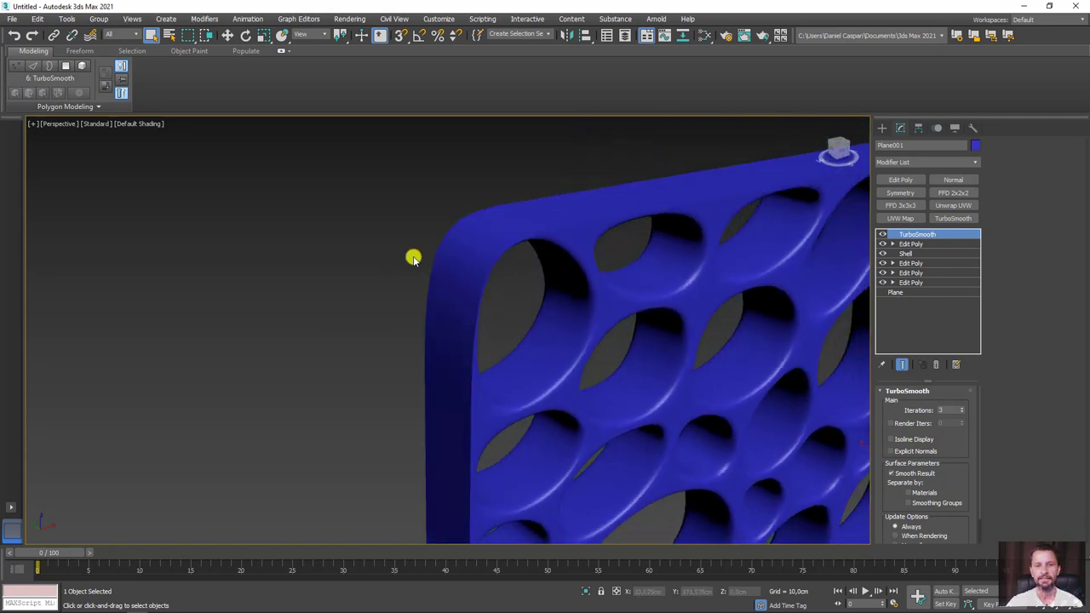
pyautogui.click(881, 235)
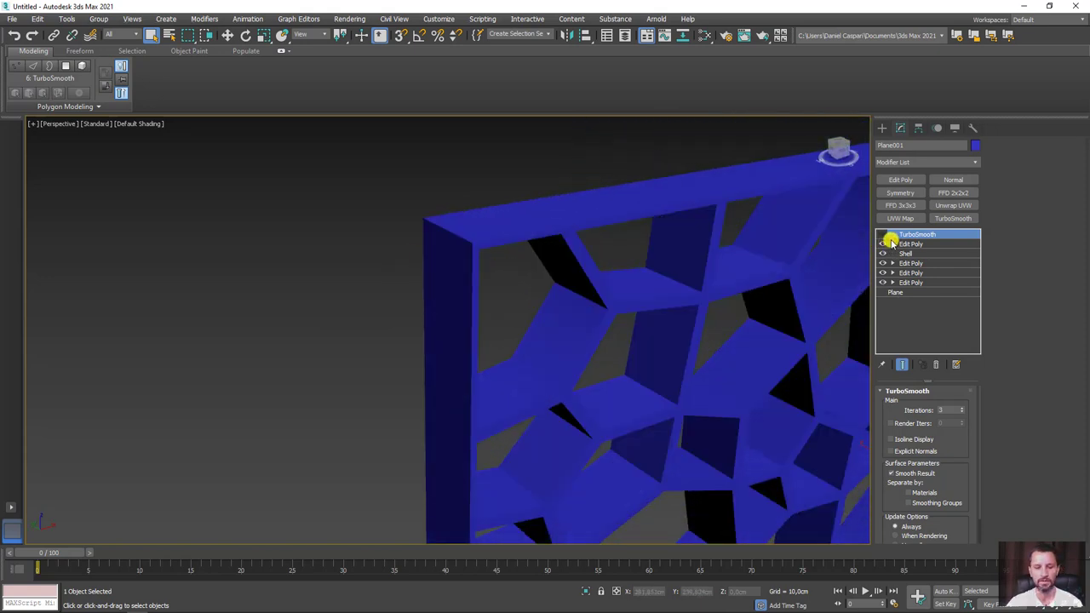
pyautogui.click(892, 244)
# At Edge level with edges shown, select and fully crease the four top-left frame corner edges.
pyautogui.click(912, 264)
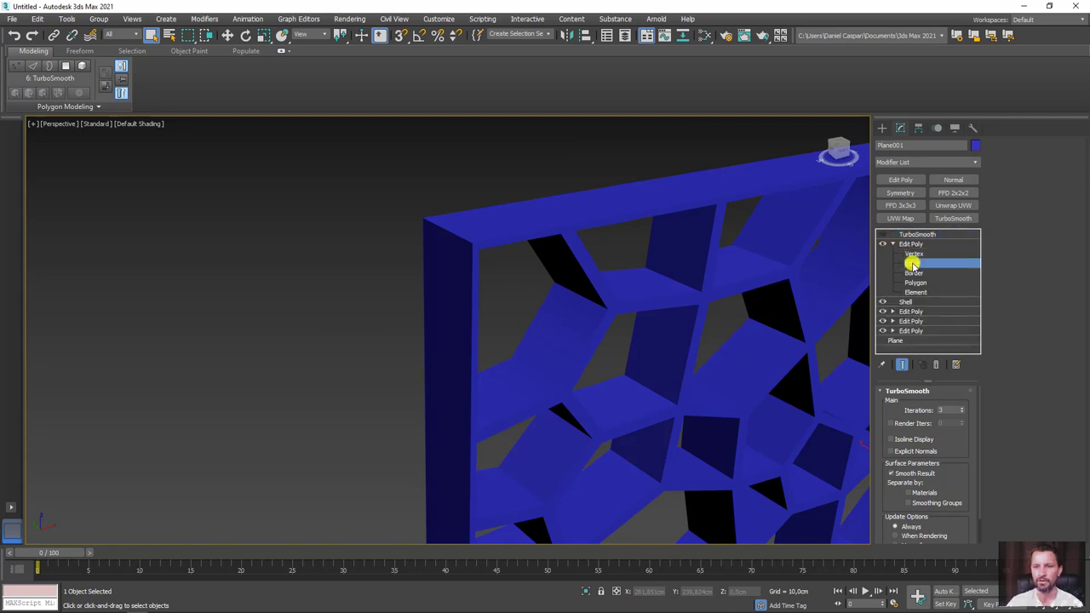
pyautogui.press('F4')
pyautogui.click(456, 235)
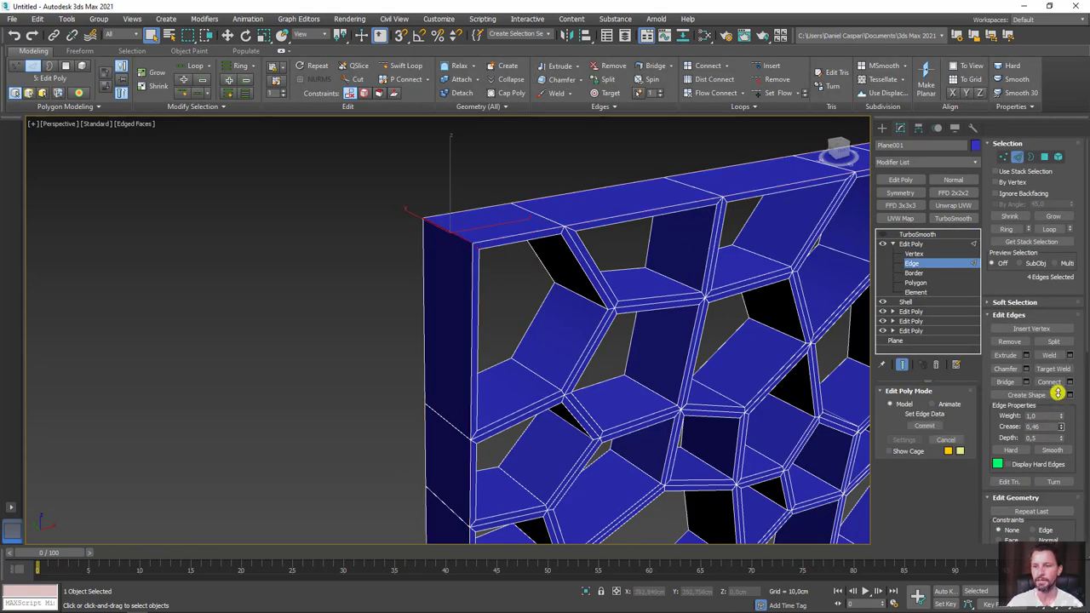
pyautogui.scroll(3, 540, 264)
pyautogui.scroll(1, 509, 242)
pyautogui.moveTo(510, 242)
pyautogui.keyDown('alt'); pyautogui.mouseDown(button='middle')
pyautogui.moveTo(588, 272)
pyautogui.moveTo(740, 284)
pyautogui.moveTo(579, 267)
pyautogui.moveTo(613, 264)
pyautogui.mouseUp(button='middle'); pyautogui.keyUp('alt')
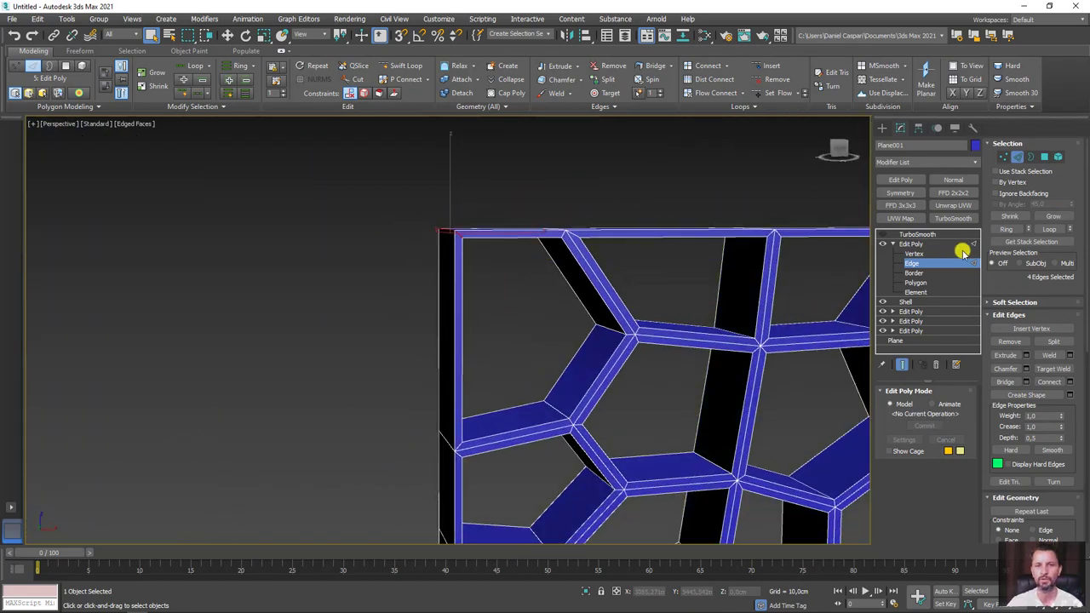
# Enable TurboSmooth to check the sharp corner on the whole panel, then disable it again.
pyautogui.click(909, 244)
pyautogui.click(916, 234)
pyautogui.click(882, 234)
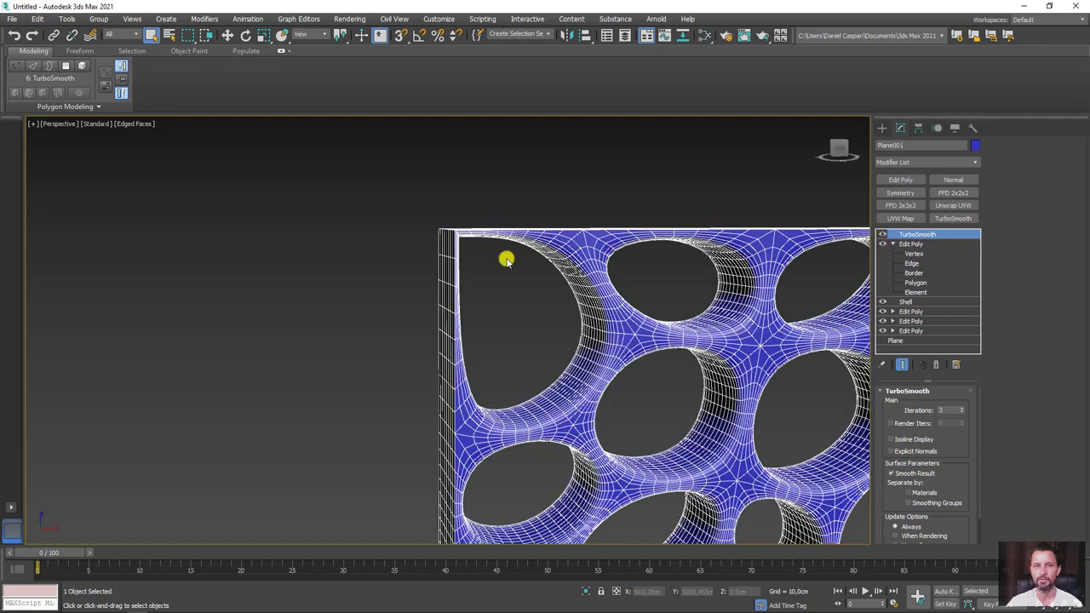
pyautogui.scroll(-3, 506, 260)
pyautogui.scroll(-1, 552, 292)
pyautogui.scroll(5, 491, 275)
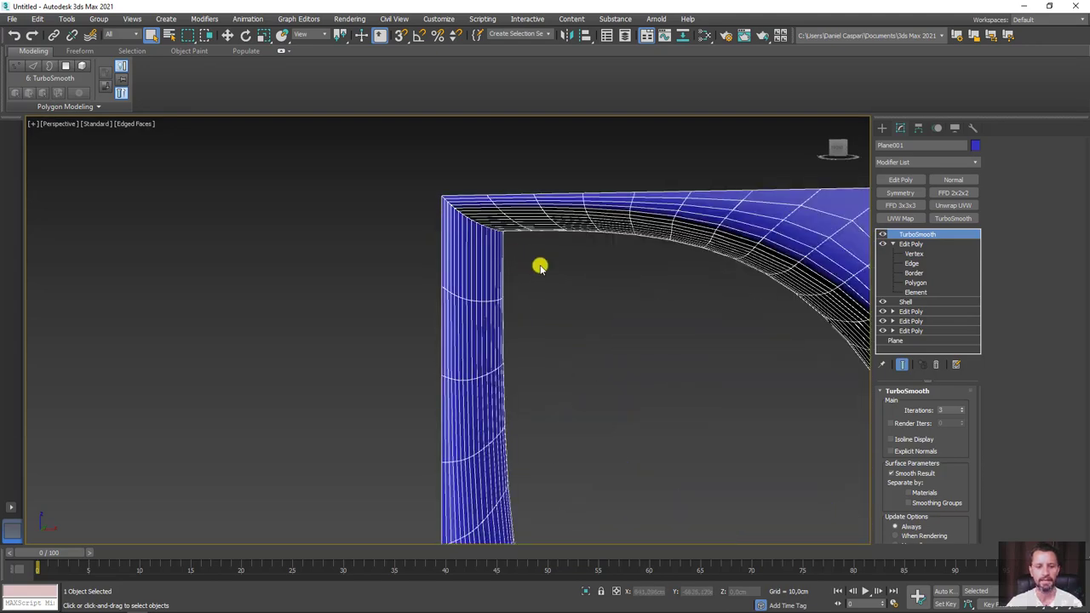
pyautogui.scroll(-3, 539, 271)
pyautogui.scroll(-1, 625, 333)
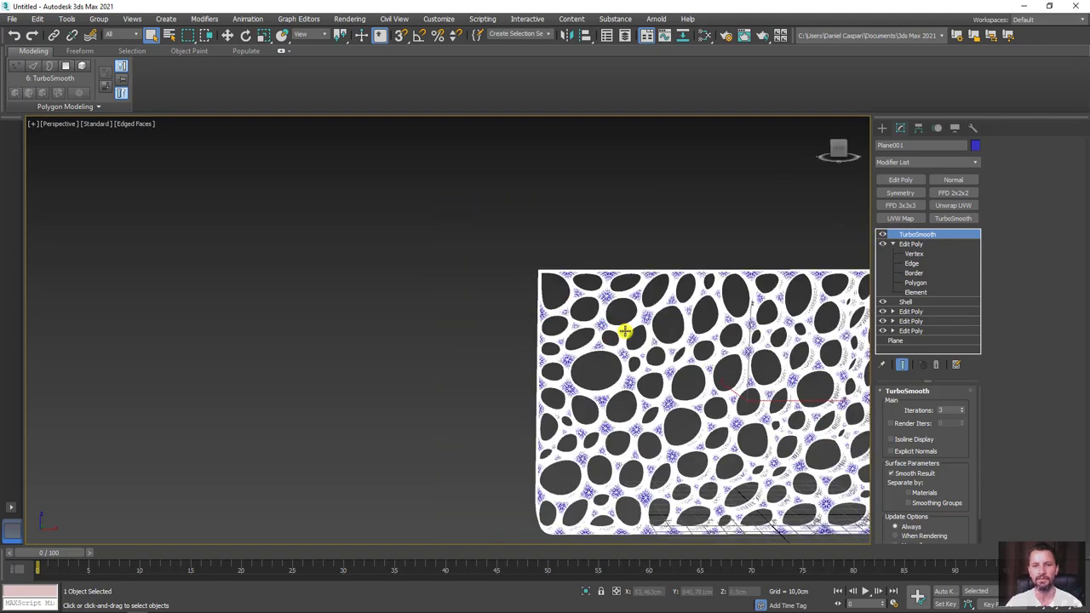
pyautogui.moveTo(608, 335); pyautogui.dragTo(483, 311, button='middle')
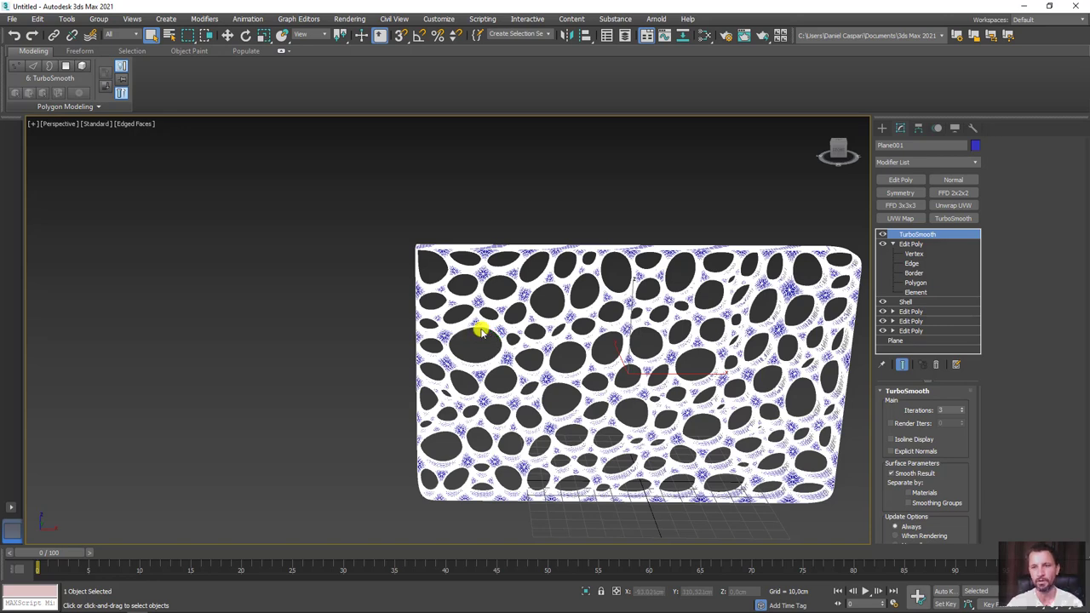
pyautogui.click(883, 233)
# Back at Edge level, marquee-select all edges of the panel.
pyautogui.click(911, 263)
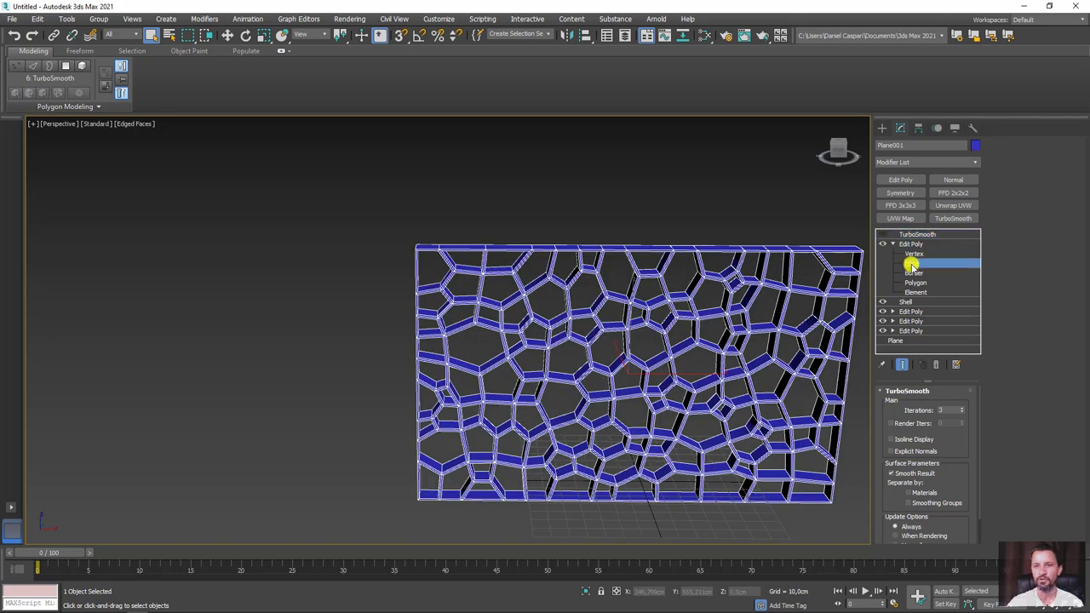
pyautogui.moveTo(723, 284)
pyautogui.keyDown('alt'); pyautogui.mouseDown(button='middle')
pyautogui.moveTo(672, 251)
pyautogui.moveTo(715, 294)
pyautogui.mouseUp(button='middle'); pyautogui.keyUp('alt')
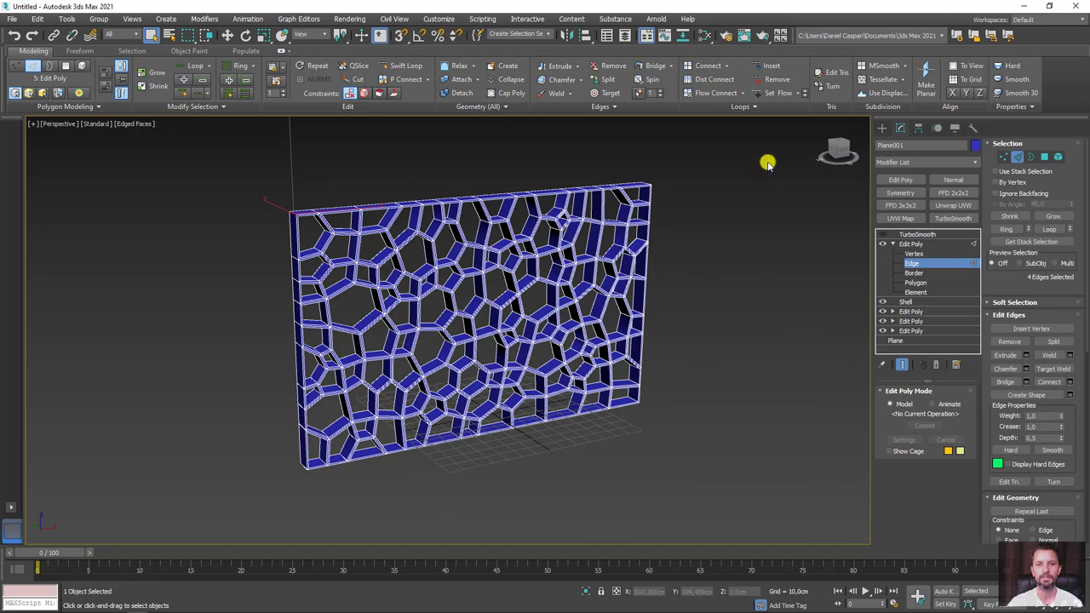
pyautogui.moveTo(237, 444); pyautogui.dragTo(40, 543)
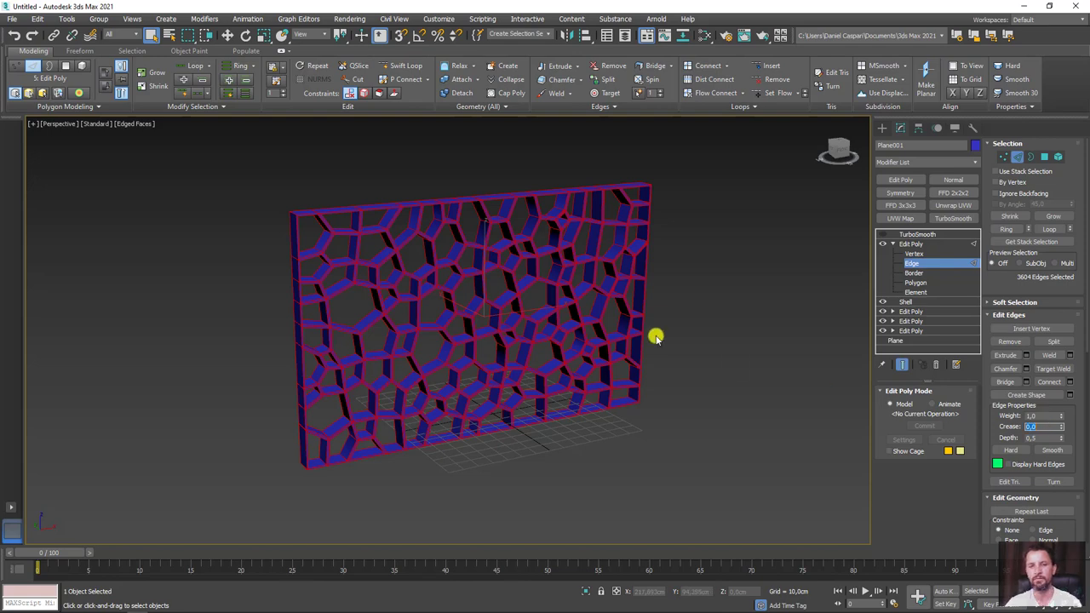
pyautogui.moveTo(654, 337); pyautogui.dragTo(644, 348, button='middle')
# Turn TurboSmooth on to inspect the smoothed panel from the side, then off again.
pyautogui.click(915, 235)
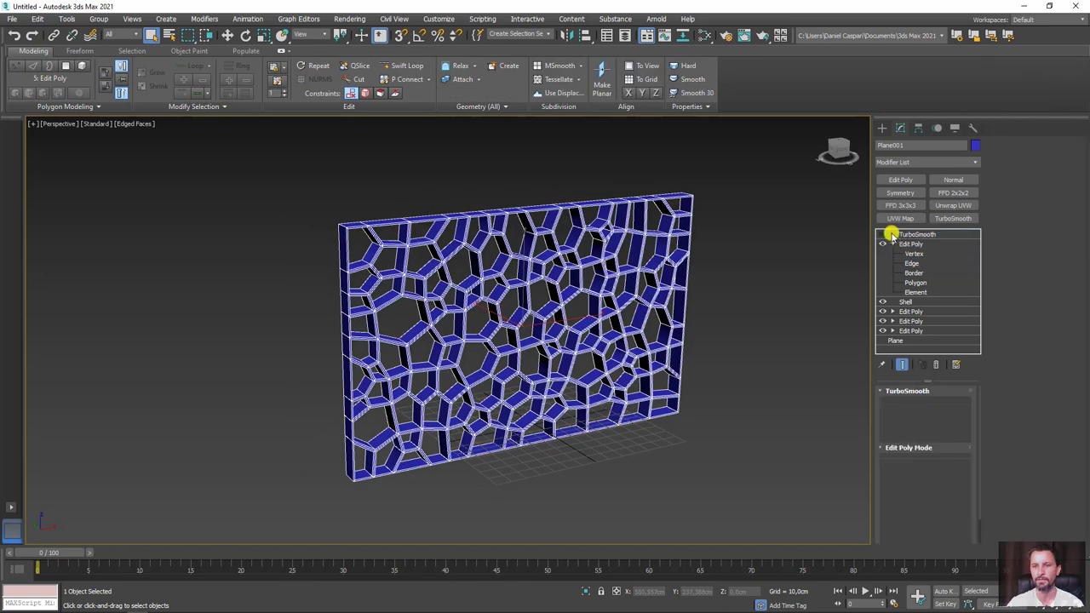
pyautogui.click(882, 234)
pyautogui.keyDown('alt'); pyautogui.moveTo(518, 304); pyautogui.dragTo(458, 328, button='middle'); pyautogui.keyUp('alt')
pyautogui.scroll(3, 458, 328)
pyautogui.scroll(2, 474, 312)
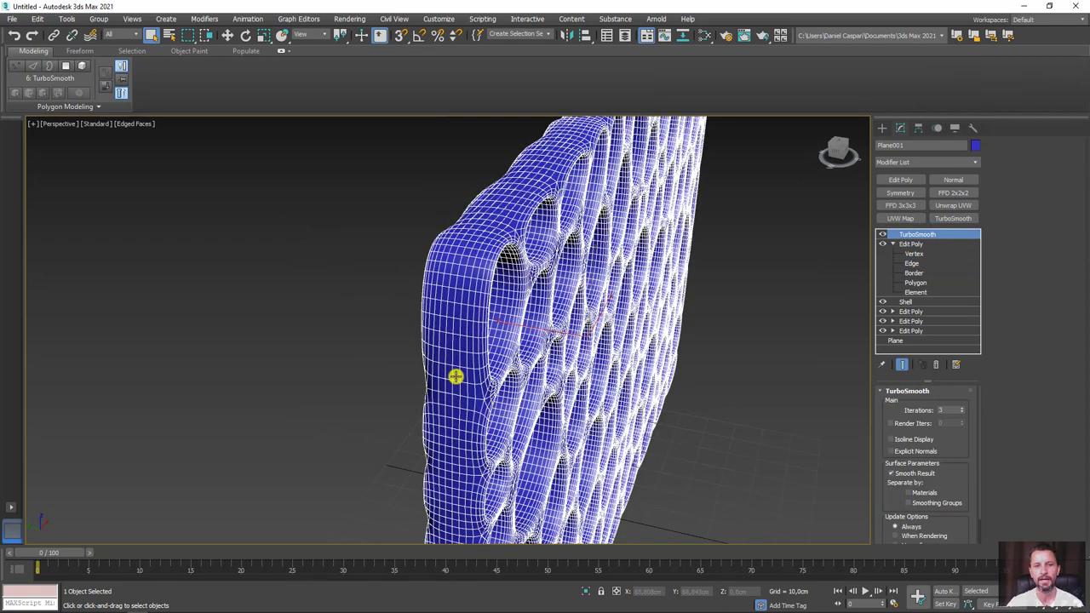
pyautogui.click(883, 235)
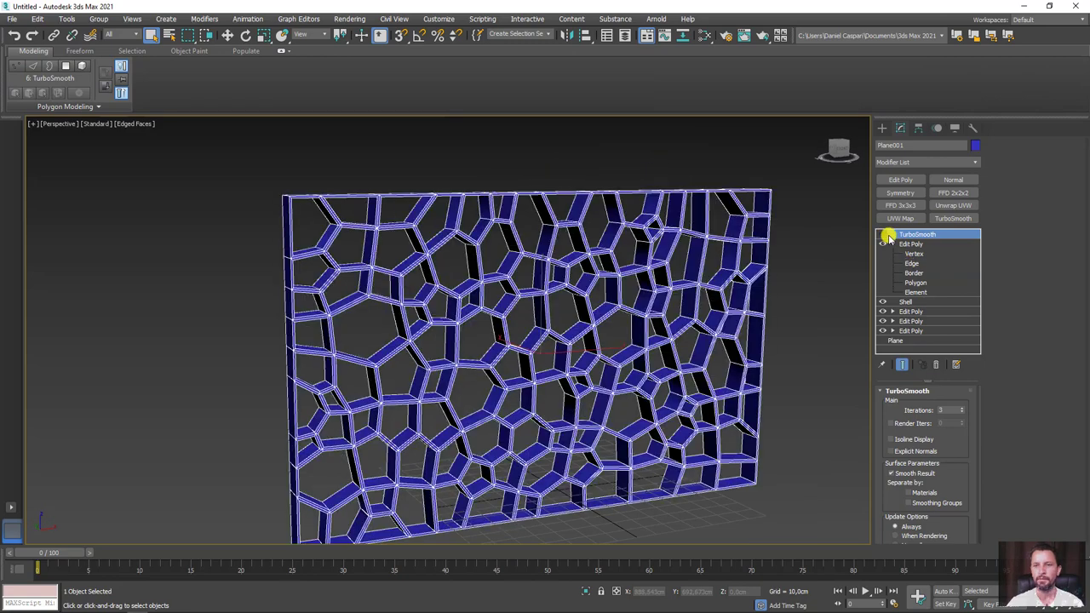
# In Edge mode, switch to Top view and display the panel as shaded faces with edges.
pyautogui.click(911, 263)
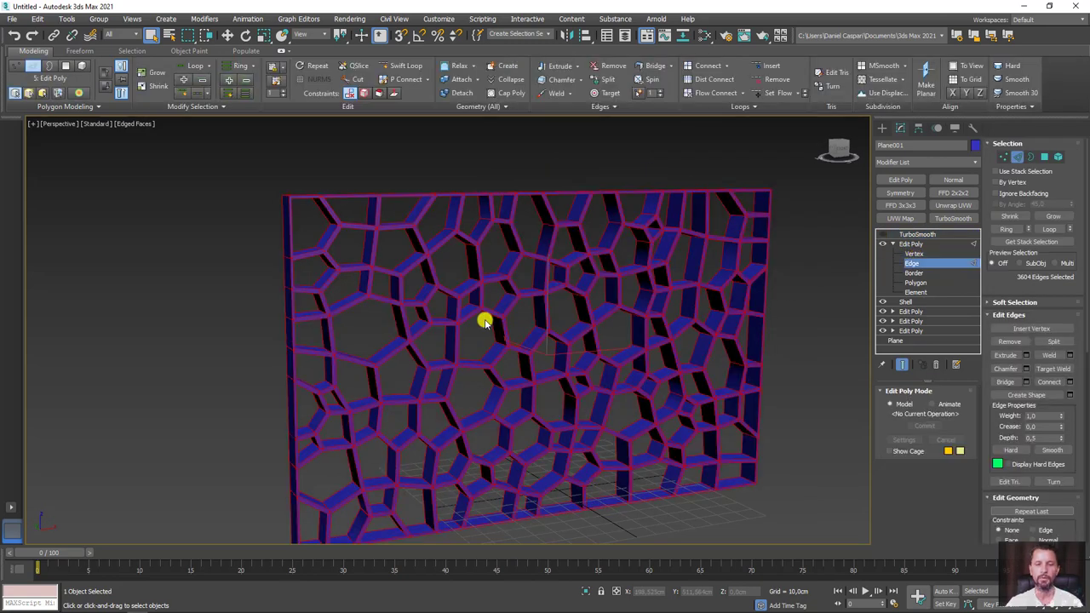
pyautogui.press('t')
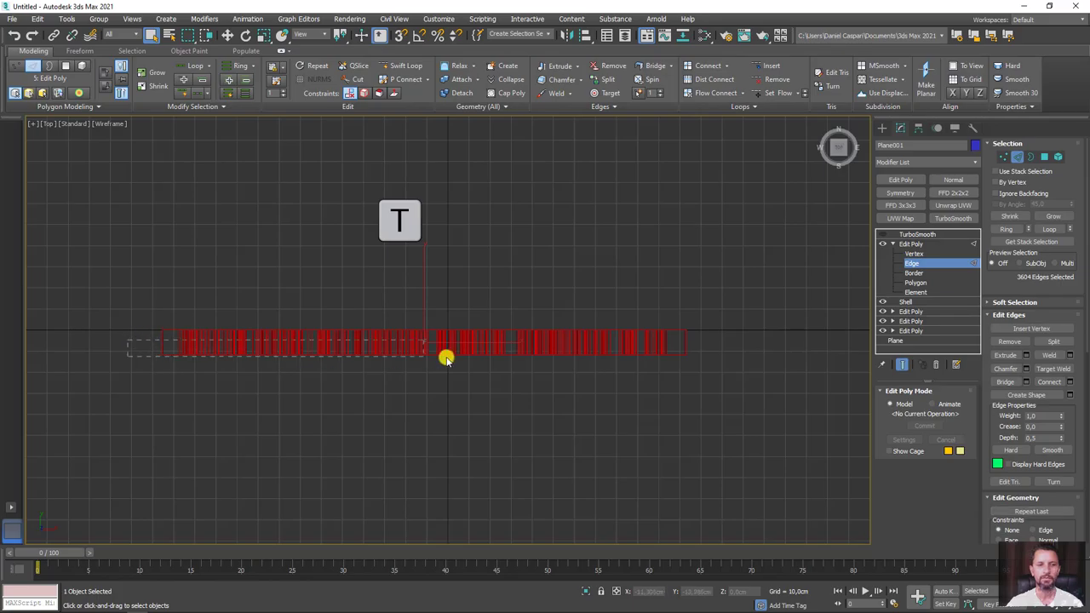
pyautogui.keyDown('alt'); pyautogui.moveTo(735, 348); pyautogui.dragTo(692, 351, button='middle'); pyautogui.keyUp('alt')
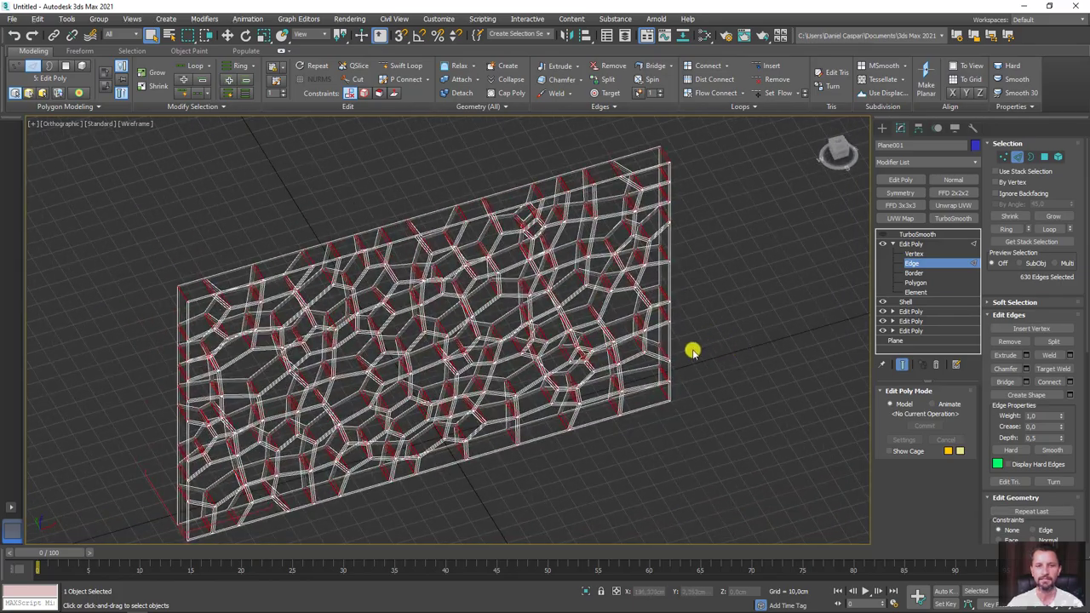
pyautogui.press('F3')
pyautogui.moveTo(531, 348)
pyautogui.keyDown('alt'); pyautogui.mouseDown(button='middle')
pyautogui.moveTo(628, 372)
pyautogui.moveTo(534, 343)
pyautogui.moveTo(576, 316)
pyautogui.moveTo(633, 333)
pyautogui.moveTo(576, 358)
pyautogui.moveTo(560, 413)
pyautogui.moveTo(389, 284)
pyautogui.moveTo(420, 301)
pyautogui.mouseUp(button='middle'); pyautogui.keyUp('alt')
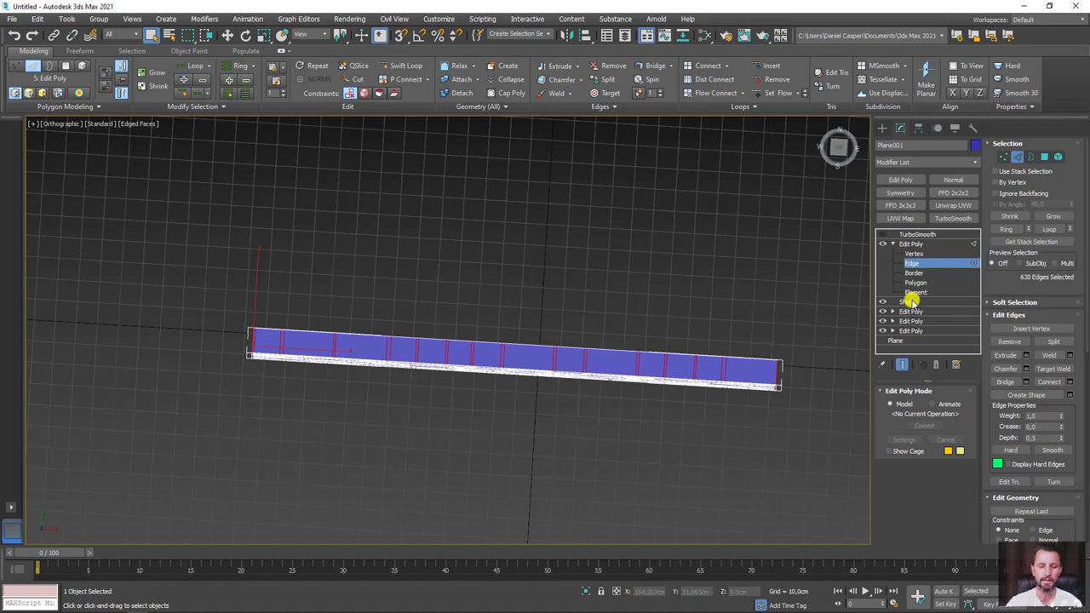
# In Top view, select the panel's upper-side vertices and move them along Y to thicken it.
pyautogui.press('t')
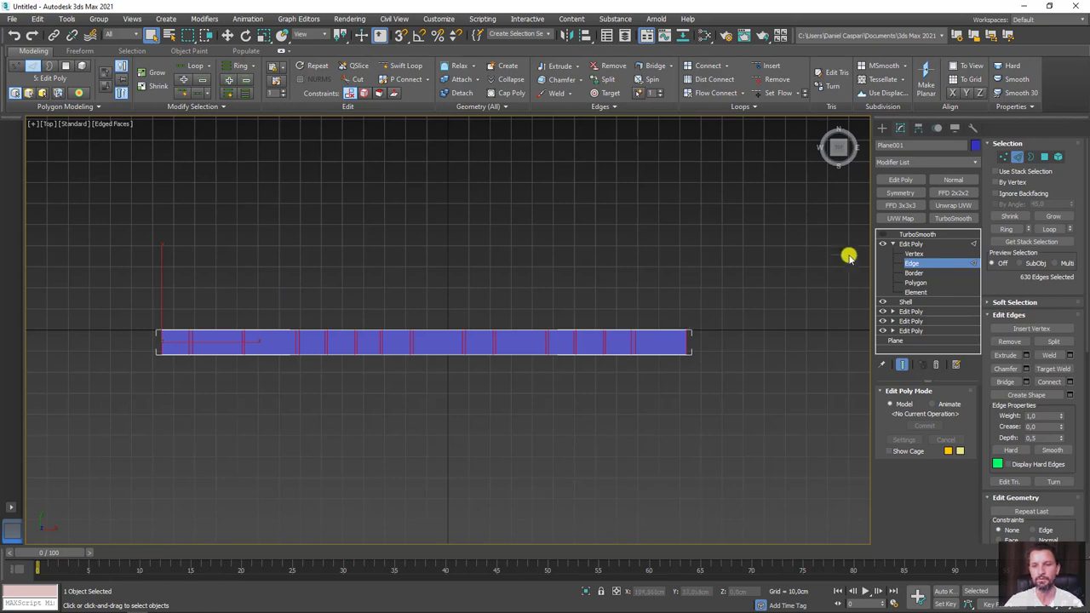
pyautogui.click(912, 253)
pyautogui.moveTo(81, 276); pyautogui.dragTo(351, 325)
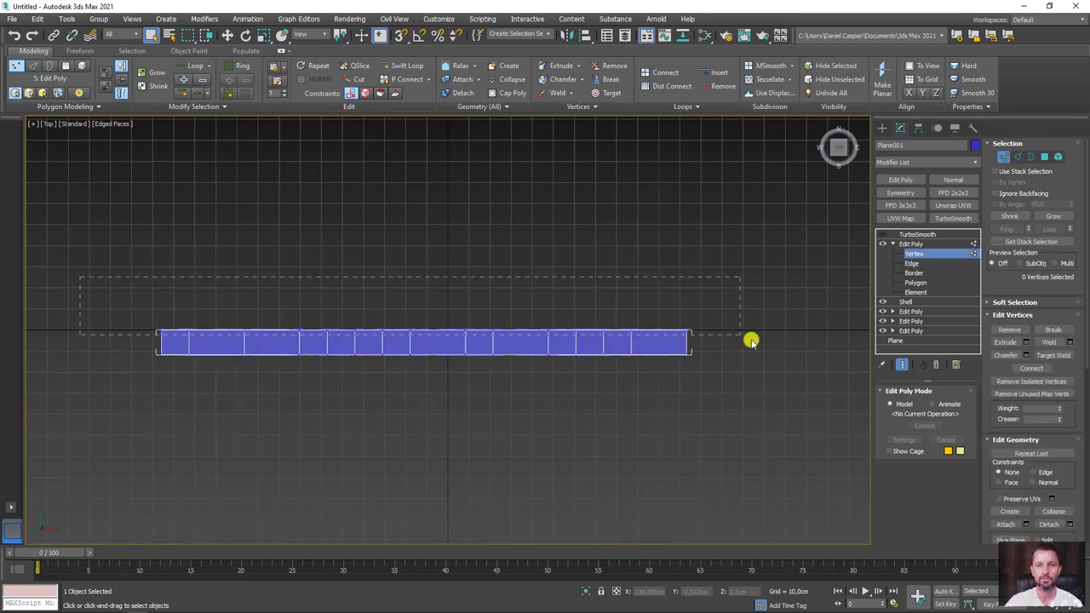
pyautogui.moveTo(750, 341); pyautogui.dragTo(750, 340)
pyautogui.press('w')
pyautogui.moveTo(424, 272)
pyautogui.mouseDown()
pyautogui.moveTo(409, 292)
pyautogui.moveTo(443, 253)
pyautogui.mouseUp()
# At Edge level in Perspective, use Loop to extend the edge selection to 1802 edges.
pyautogui.click(909, 263)
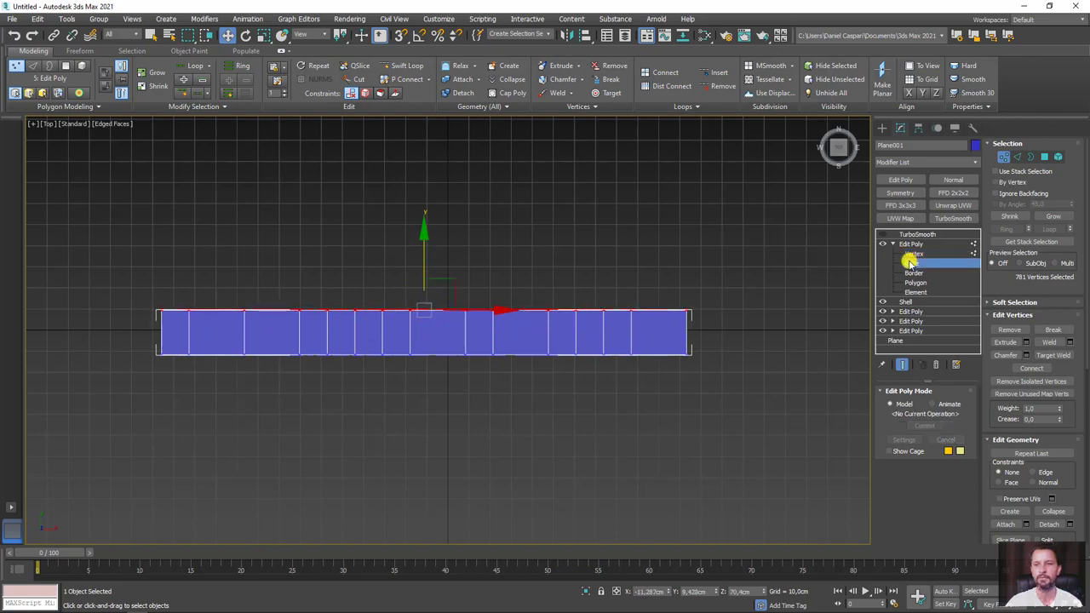
pyautogui.press('p')
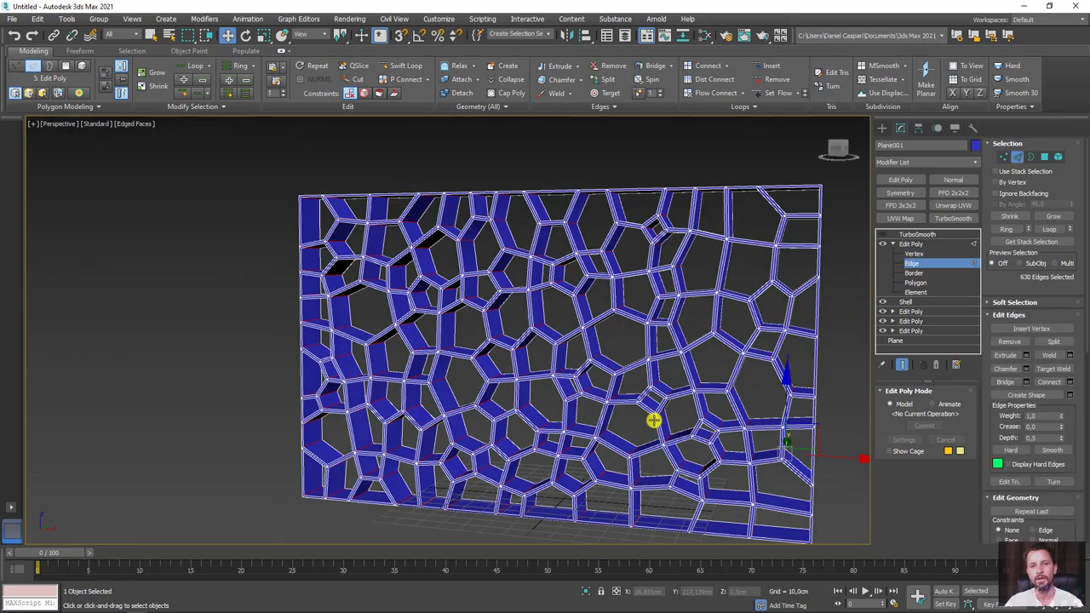
pyautogui.keyDown('alt'); pyautogui.moveTo(653, 420); pyautogui.dragTo(715, 433, button='middle'); pyautogui.keyUp('alt')
pyautogui.scroll(5, 679, 301)
pyautogui.scroll(5, 634, 315)
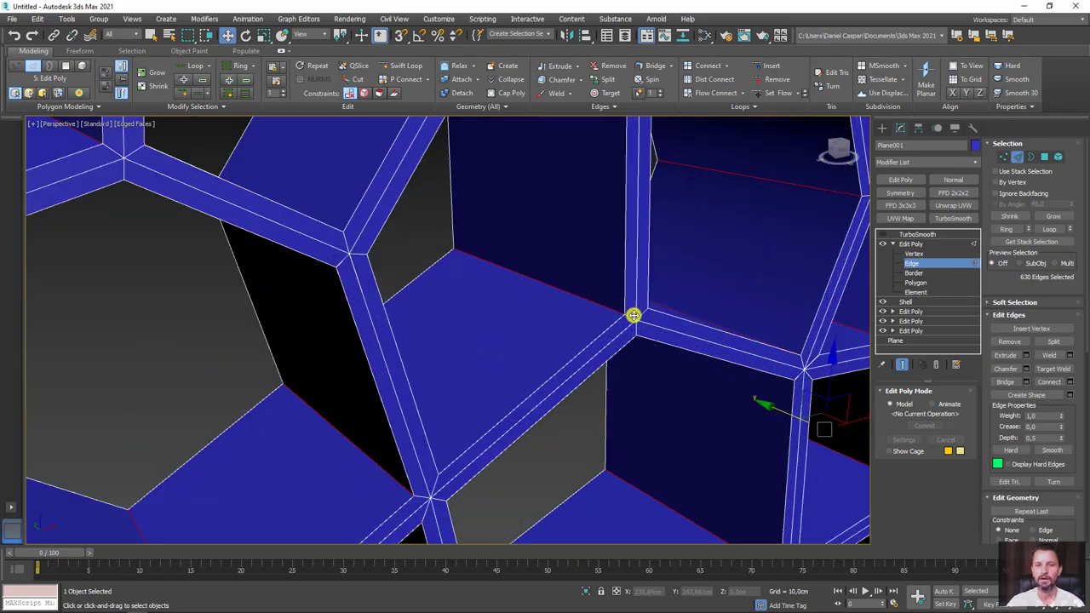
pyautogui.scroll(3, 633, 315)
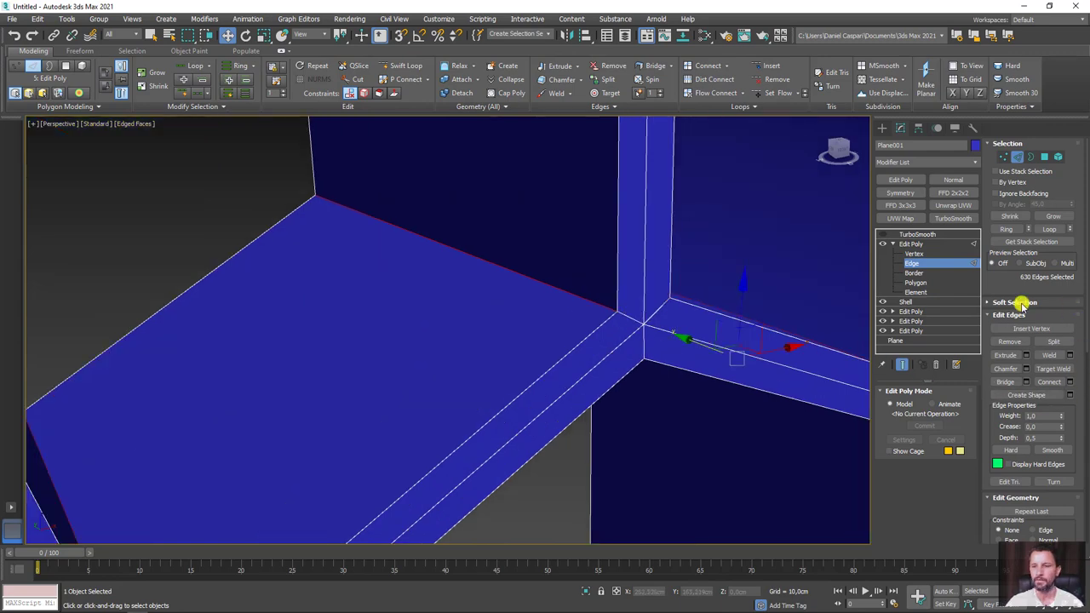
pyautogui.click(1046, 230)
pyautogui.scroll(-5, 433, 469)
# Set the crease of the 1802 selected cell edges to 1.0.
pyautogui.scroll(-2, 448, 418)
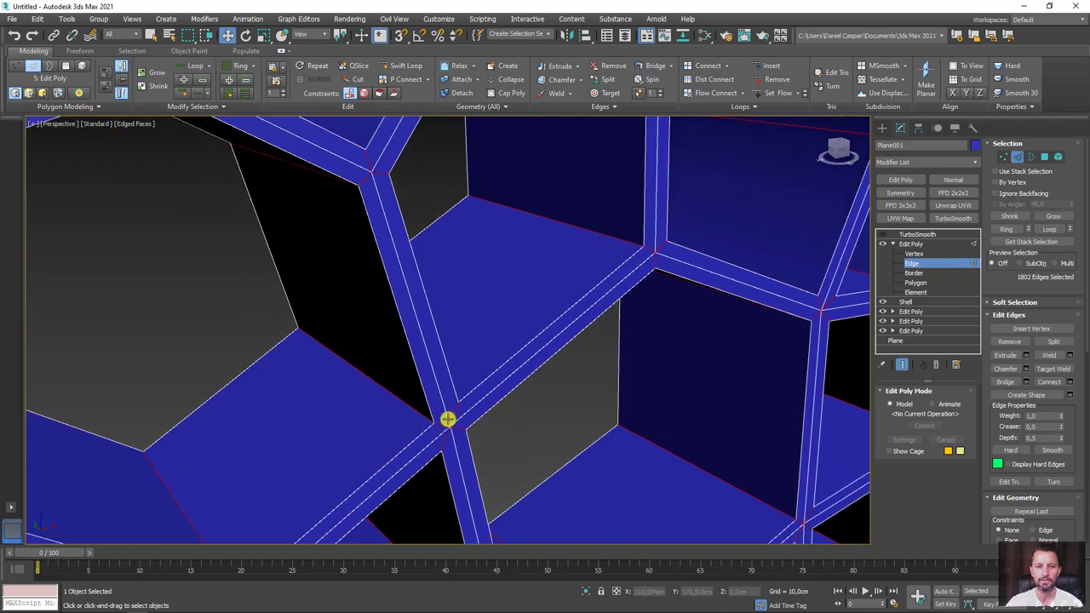
pyautogui.scroll(3, 451, 438)
pyautogui.scroll(-3, 448, 423)
pyautogui.scroll(-3, 448, 422)
pyautogui.keyDown('alt'); pyautogui.moveTo(477, 431); pyautogui.dragTo(550, 441, button='middle'); pyautogui.keyUp('alt')
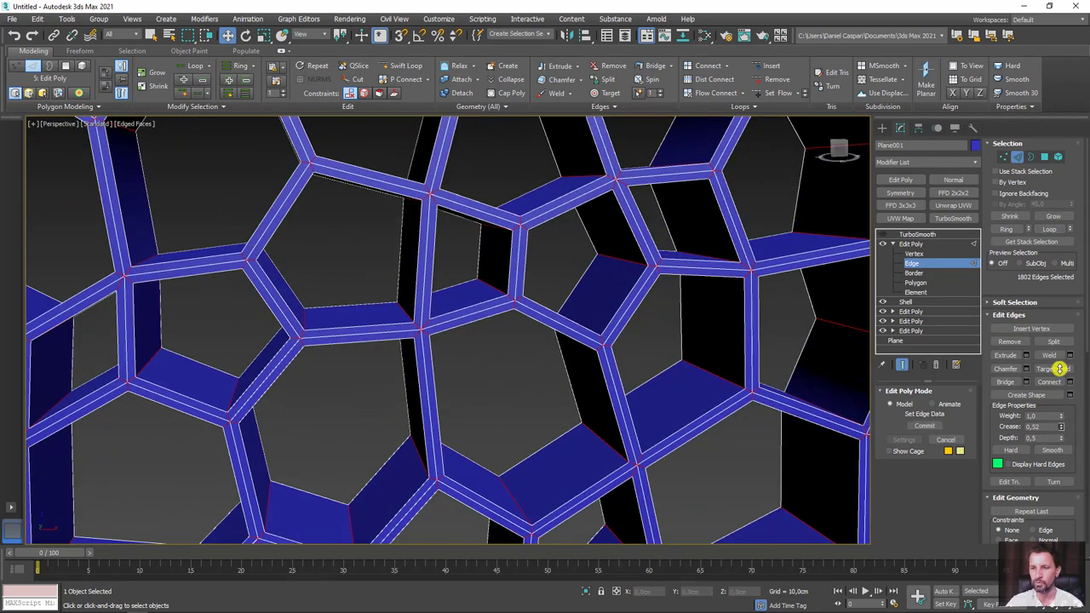
pyautogui.scroll(-6, 654, 249)
pyautogui.moveTo(654, 249)
pyautogui.keyDown('alt'); pyautogui.mouseDown(button='middle')
pyautogui.moveTo(681, 286)
pyautogui.moveTo(451, 389)
pyautogui.moveTo(431, 341)
pyautogui.moveTo(553, 323)
pyautogui.mouseUp(button='middle'); pyautogui.keyUp('alt')
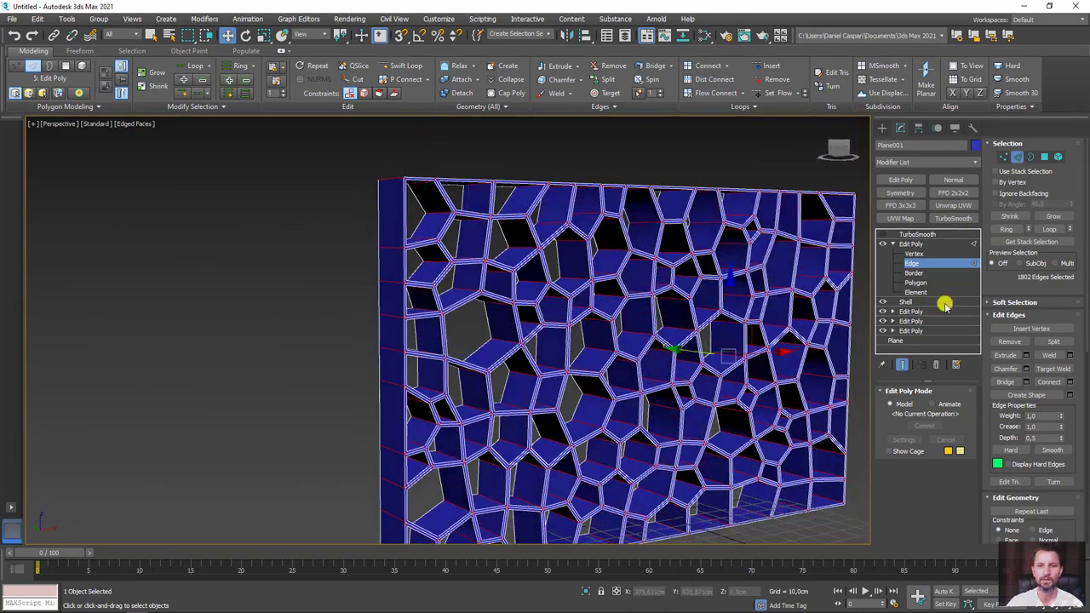
# Select TurboSmooth and orbit close to the panel's side to examine the smoothed result.
pyautogui.click(911, 245)
pyautogui.click(910, 234)
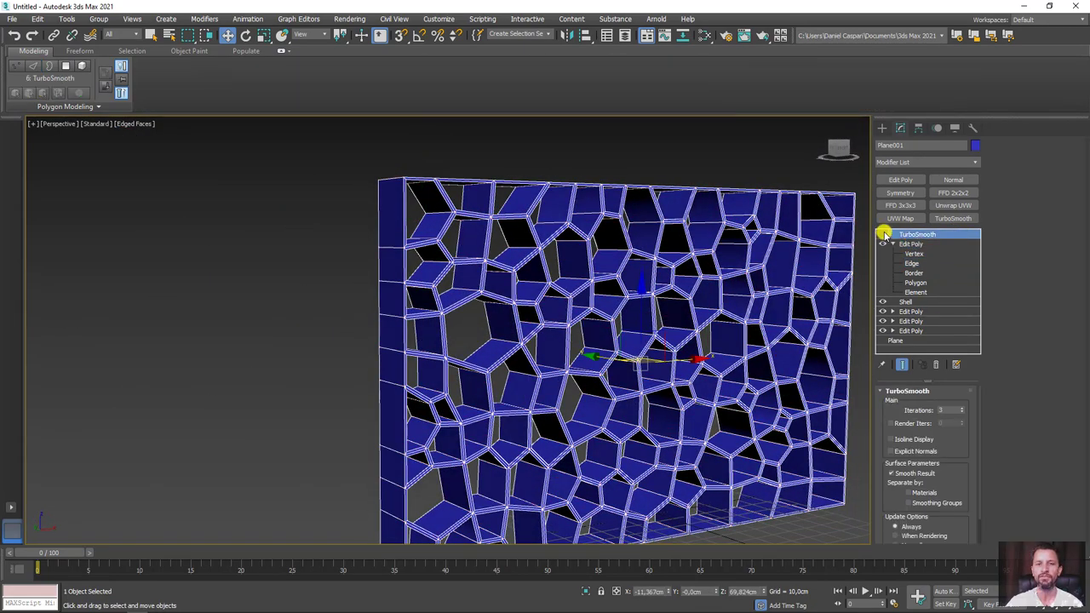
pyautogui.moveTo(511, 341)
pyautogui.keyDown('alt'); pyautogui.mouseDown(button='middle')
pyautogui.moveTo(587, 351)
pyautogui.moveTo(656, 301)
pyautogui.moveTo(608, 346)
pyautogui.moveTo(559, 365)
pyautogui.moveTo(616, 353)
pyautogui.moveTo(634, 361)
pyautogui.mouseUp(button='middle'); pyautogui.keyUp('alt')
pyautogui.press('F3')
pyautogui.press('F3')
pyautogui.press('F3')
pyautogui.keyDown('alt'); pyautogui.moveTo(673, 366); pyautogui.dragTo(389, 309, button='middle'); pyautogui.keyUp('alt')
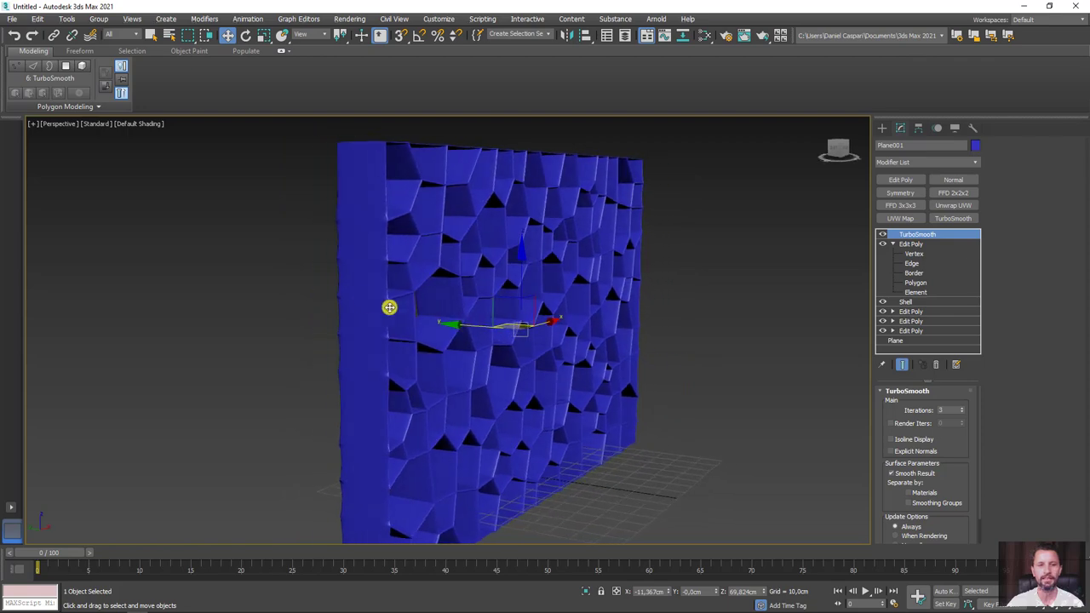
pyautogui.scroll(8, 392, 308)
# Compare the shading with and without edges, then disable TurboSmooth and return to Edge level.
pyautogui.press('F4')
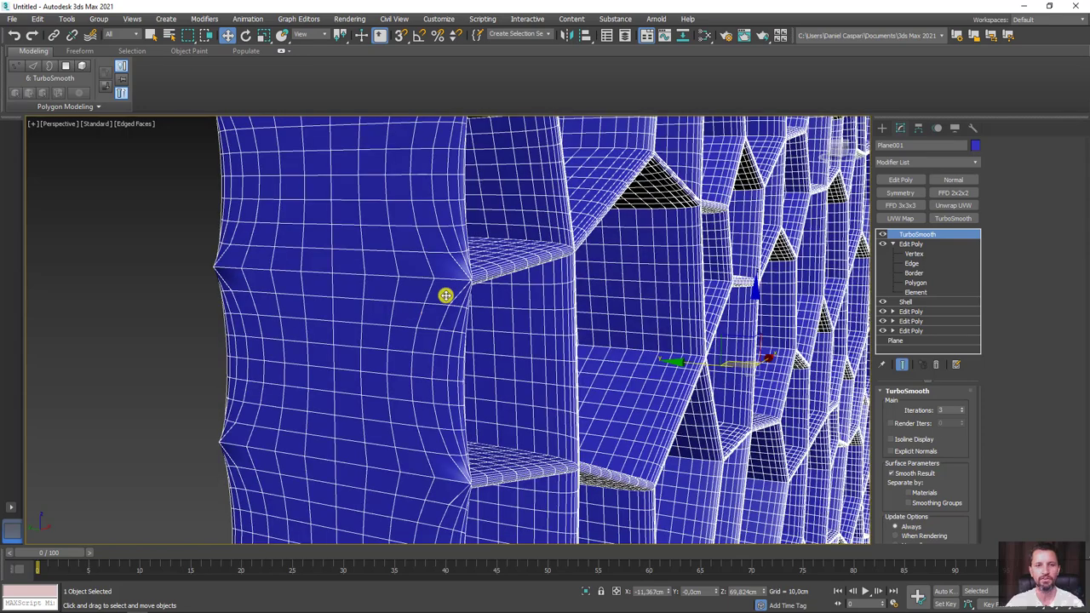
pyautogui.press('F4')
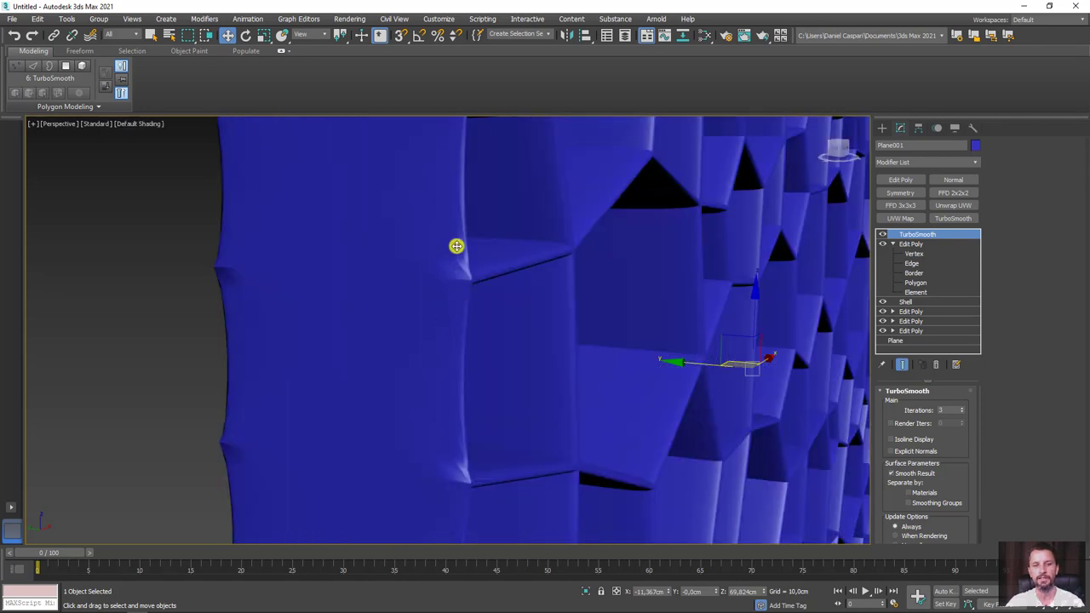
pyautogui.press('F4')
pyautogui.scroll(3, 465, 257)
pyautogui.scroll(-5, 481, 234)
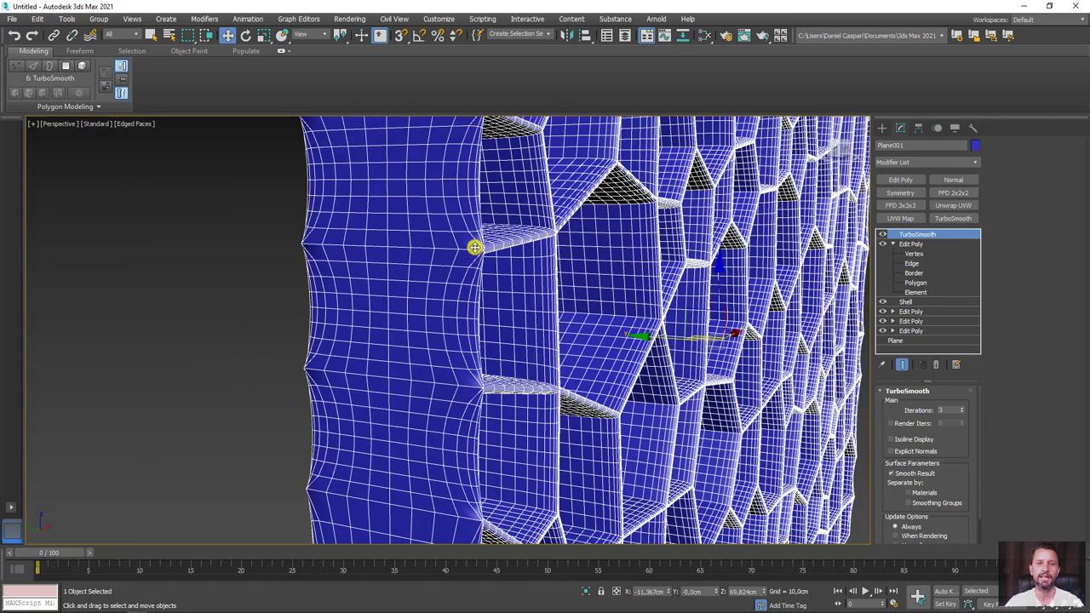
pyautogui.scroll(4, 474, 243)
pyautogui.scroll(-3, 481, 248)
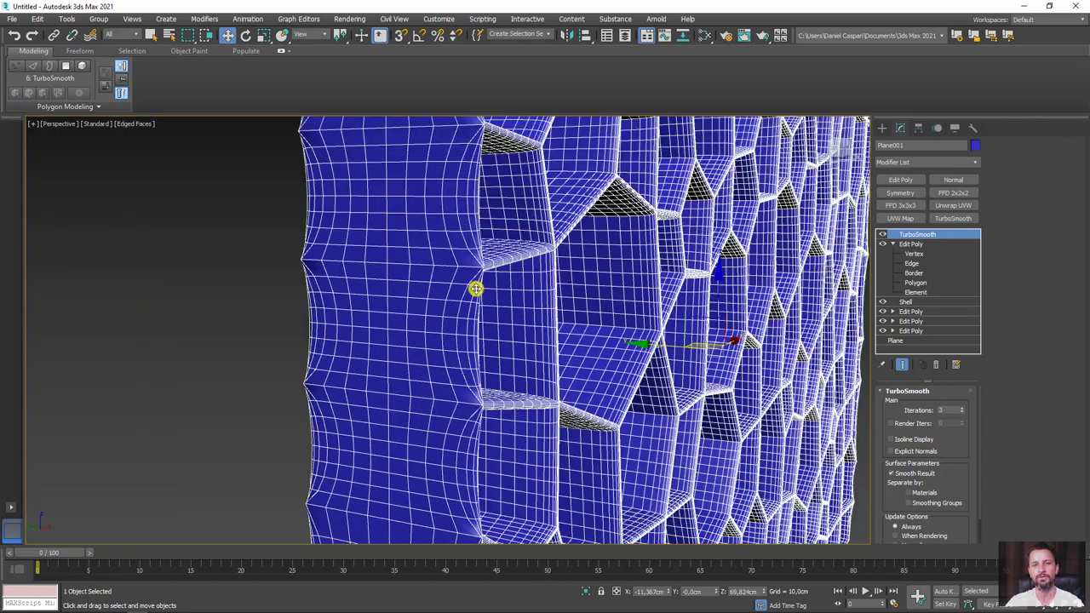
pyautogui.press('F4')
pyautogui.click(882, 234)
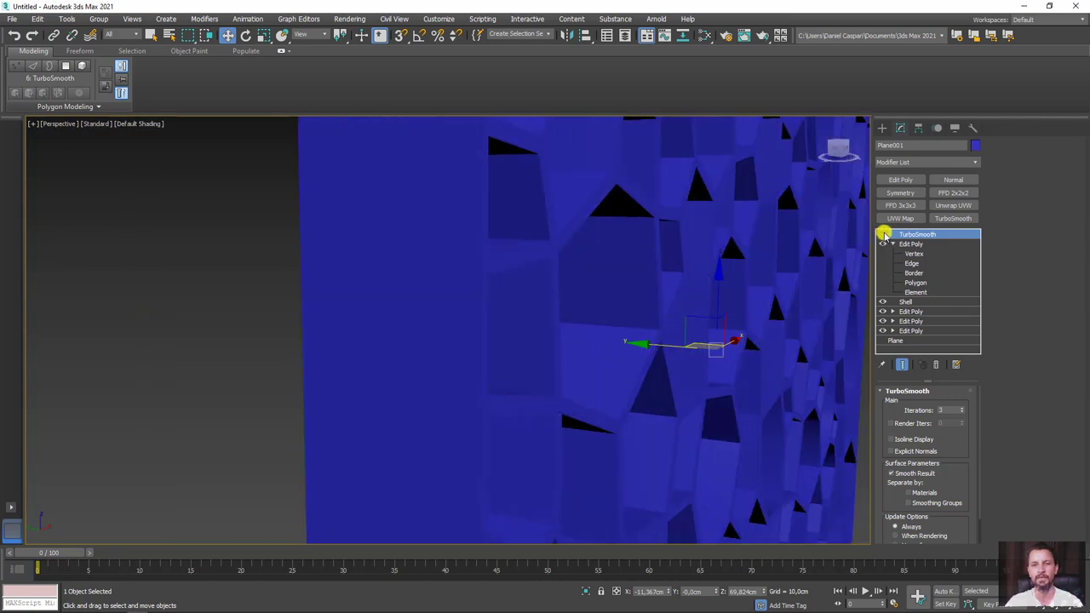
pyautogui.click(911, 263)
# Select a rim edge, ring it to 44 edges, and convert the selection to the rim polygons.
pyautogui.press('F4')
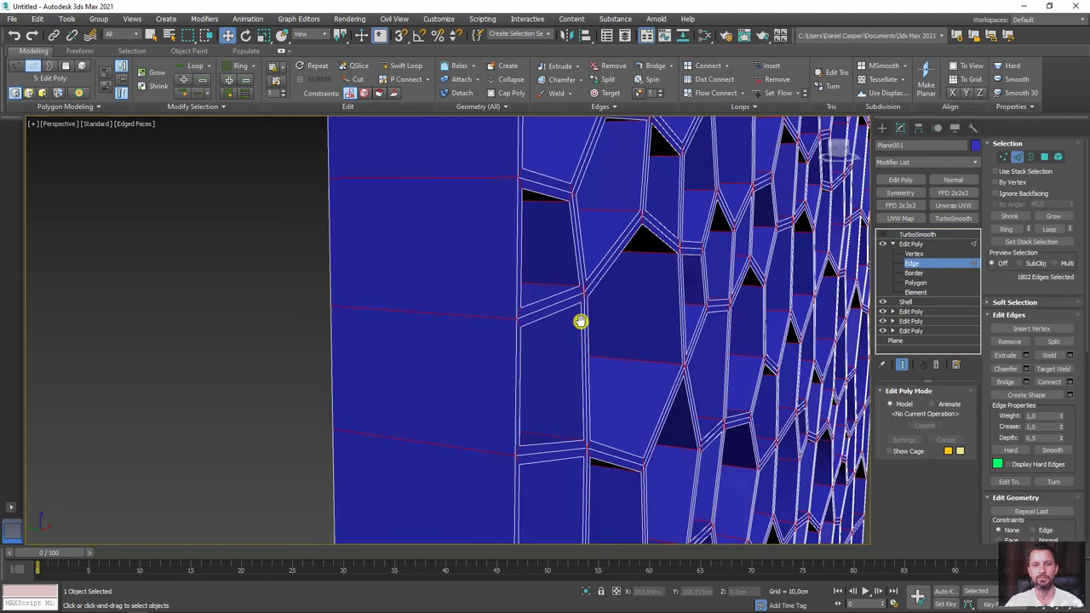
pyautogui.scroll(-3, 582, 318)
pyautogui.keyDown('alt'); pyautogui.moveTo(578, 350); pyautogui.dragTo(568, 353, button='middle'); pyautogui.keyUp('alt')
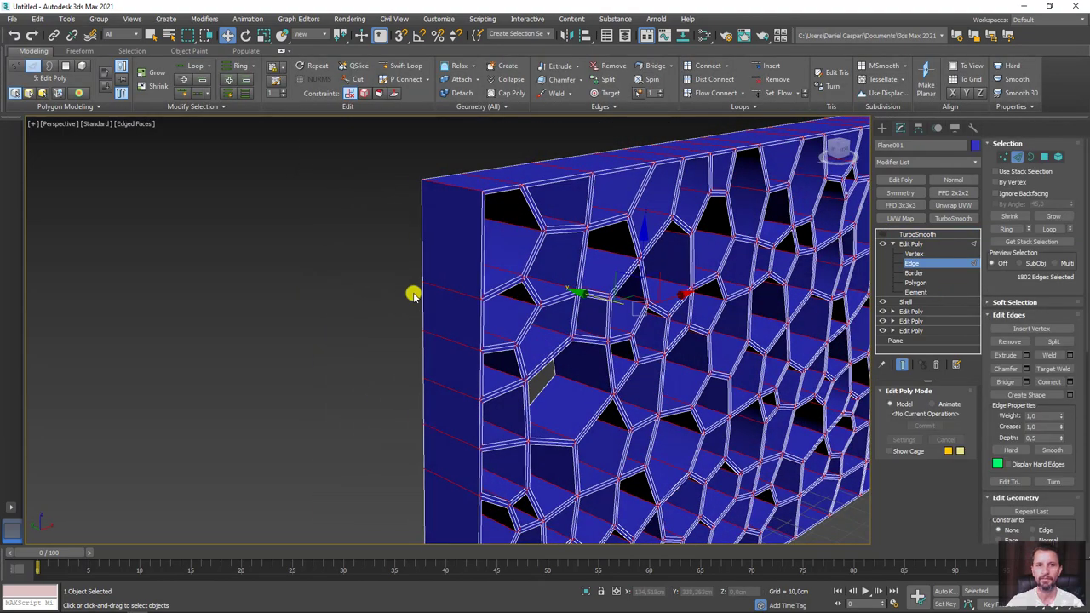
pyautogui.click(451, 290)
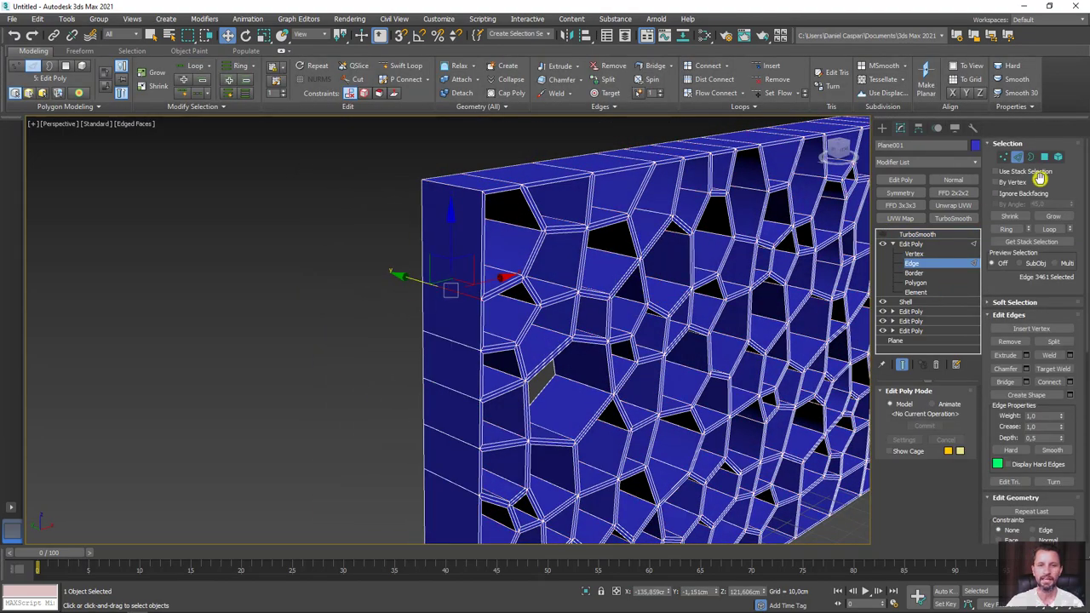
pyautogui.click(1008, 230)
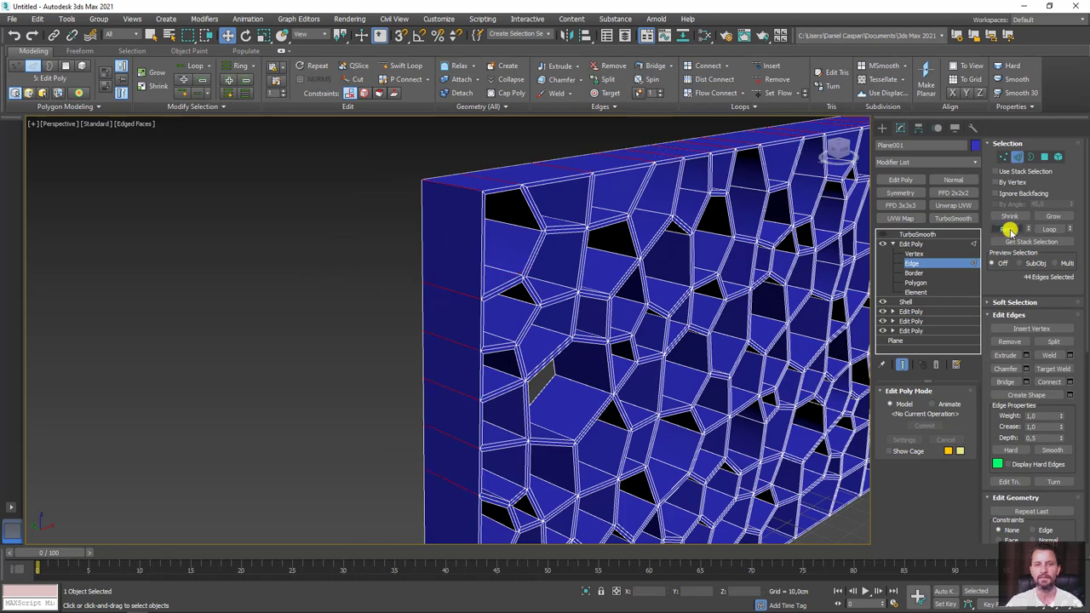
pyautogui.keyDown('ctrl'); pyautogui.click(1045, 157); pyautogui.keyUp('ctrl')
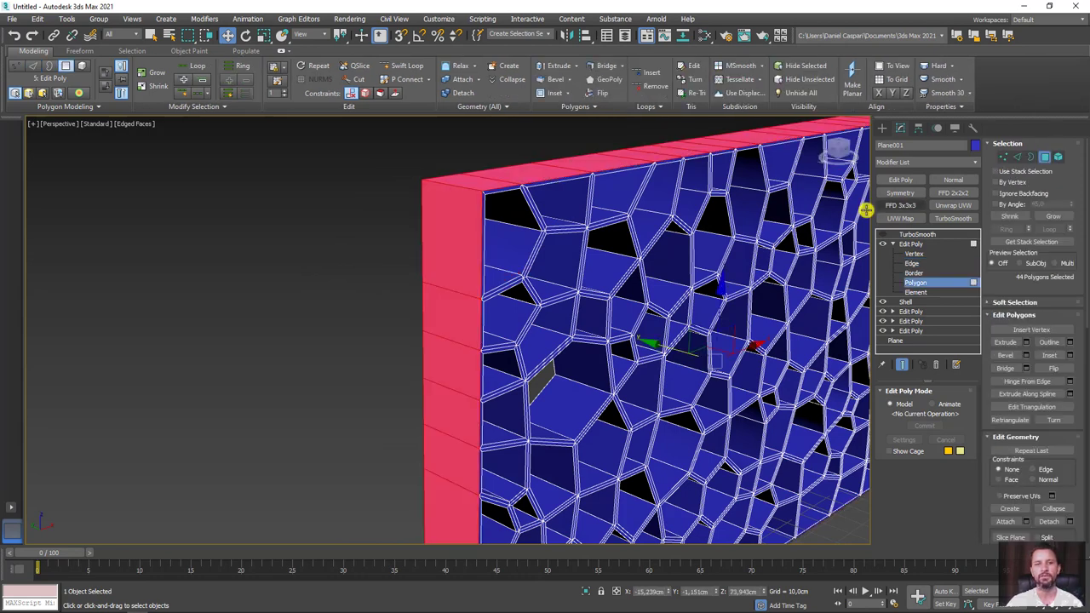
# Extrude the rim faces by Local Normals about 1.2 cm.
pyautogui.click(1026, 342)
pyautogui.moveTo(696, 235); pyautogui.dragTo(709, 203)
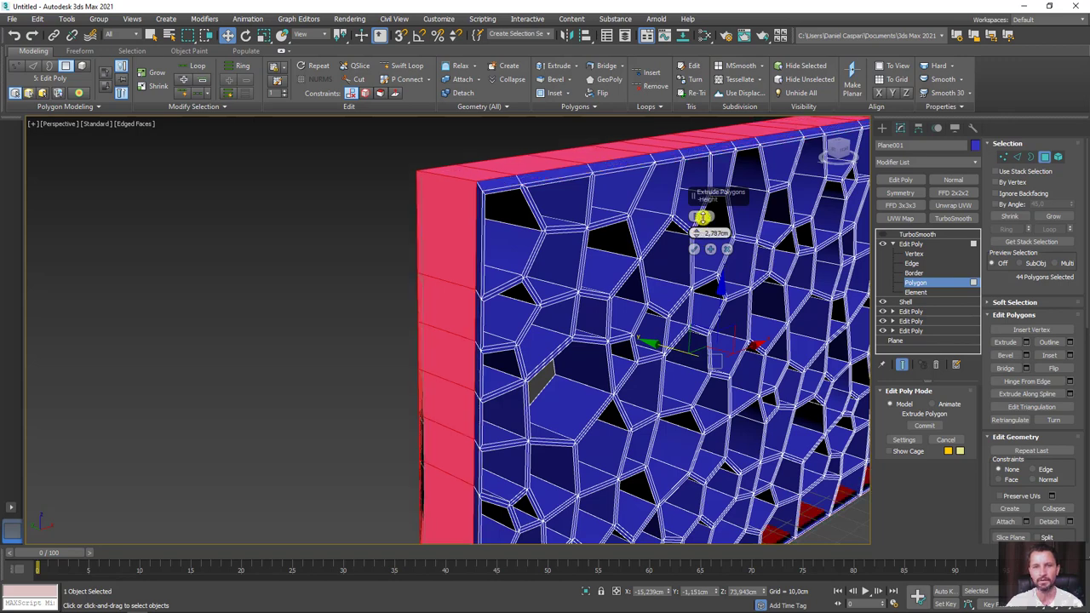
pyautogui.click(697, 216)
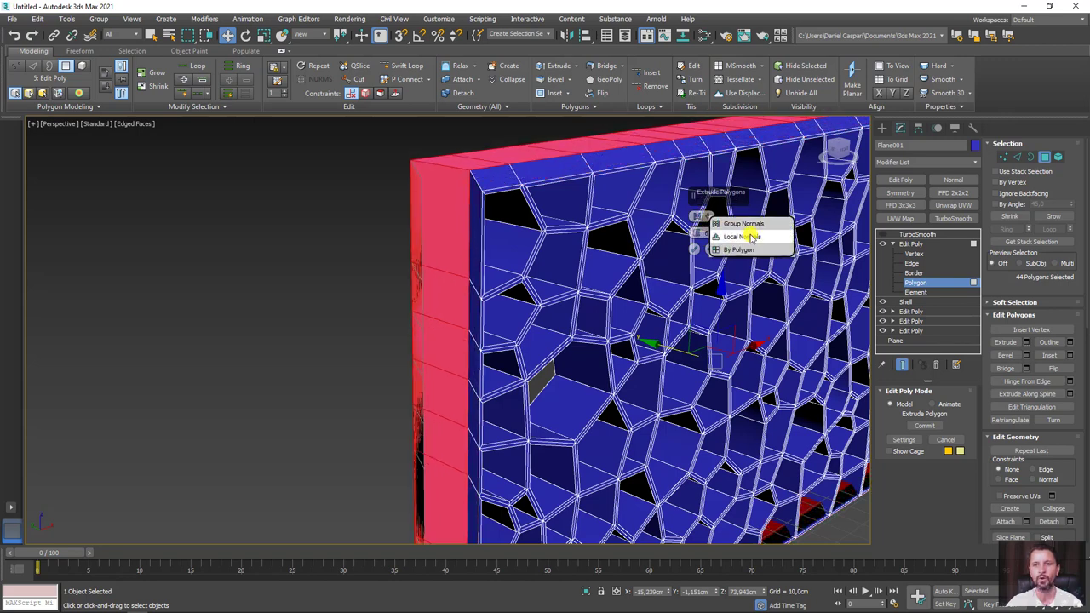
pyautogui.click(742, 237)
pyautogui.moveTo(696, 234); pyautogui.dragTo(686, 257)
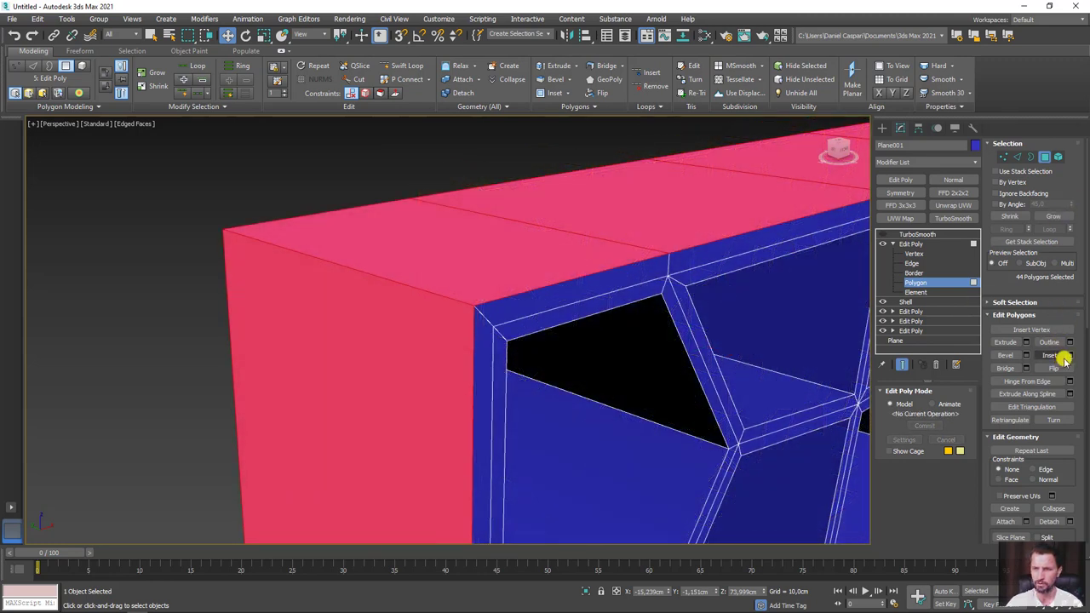
# Inset the extruded rim faces by 0.446 cm.
pyautogui.click(1069, 355)
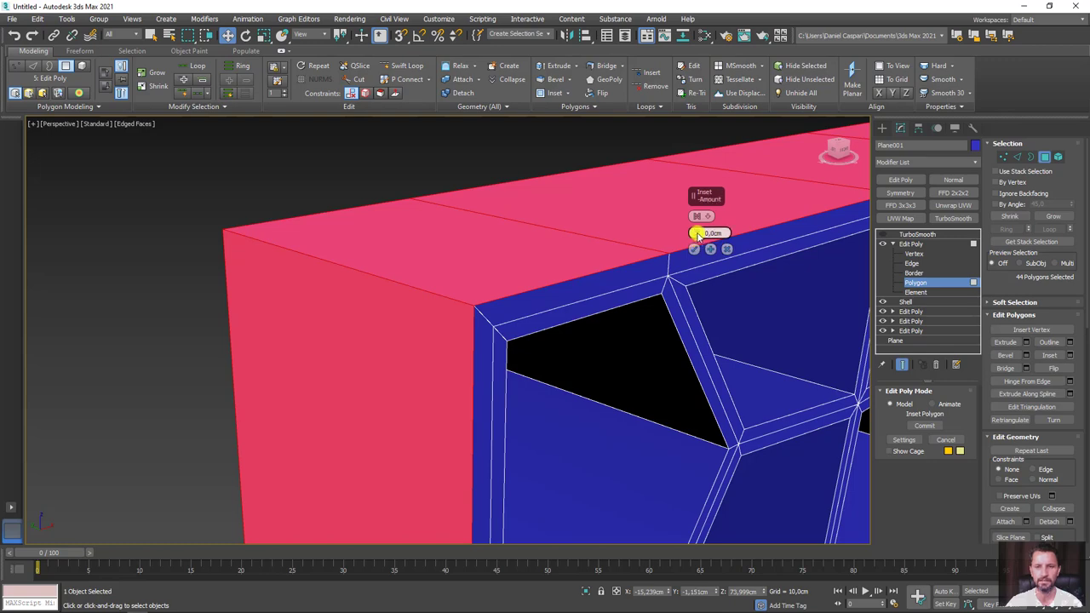
pyautogui.moveTo(698, 233); pyautogui.dragTo(704, 231)
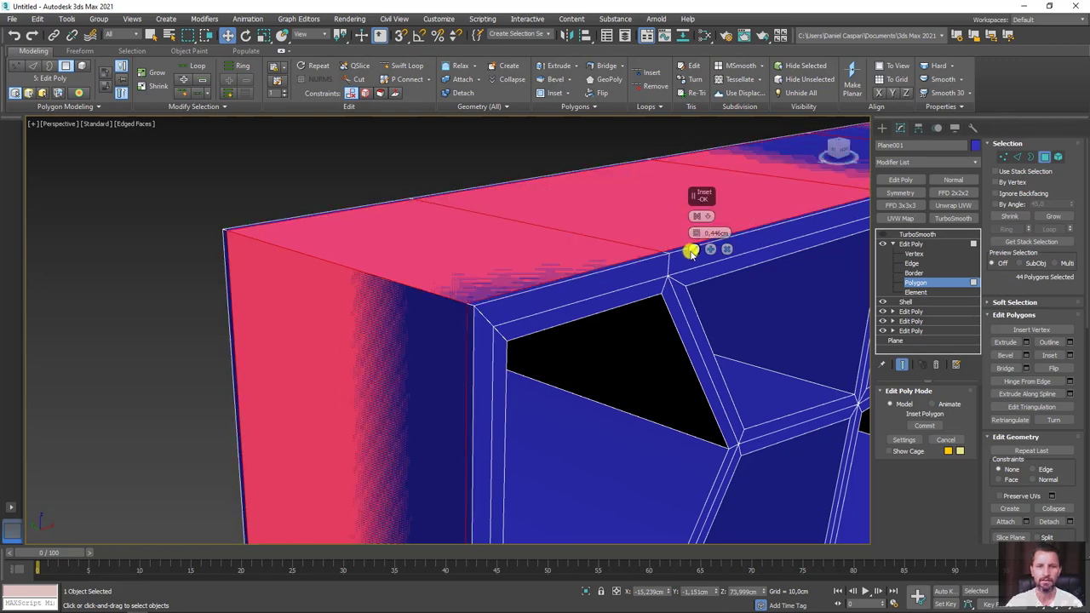
pyautogui.click(690, 251)
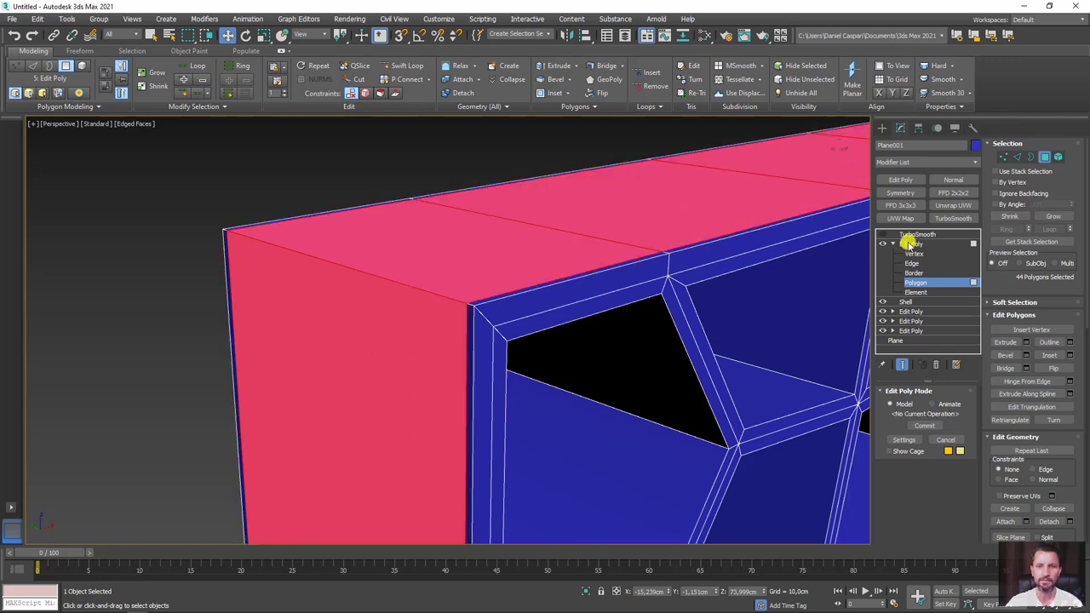
pyautogui.click(916, 235)
# Turn TurboSmooth back on and view the rounded frame in perspective.
pyautogui.click(884, 235)
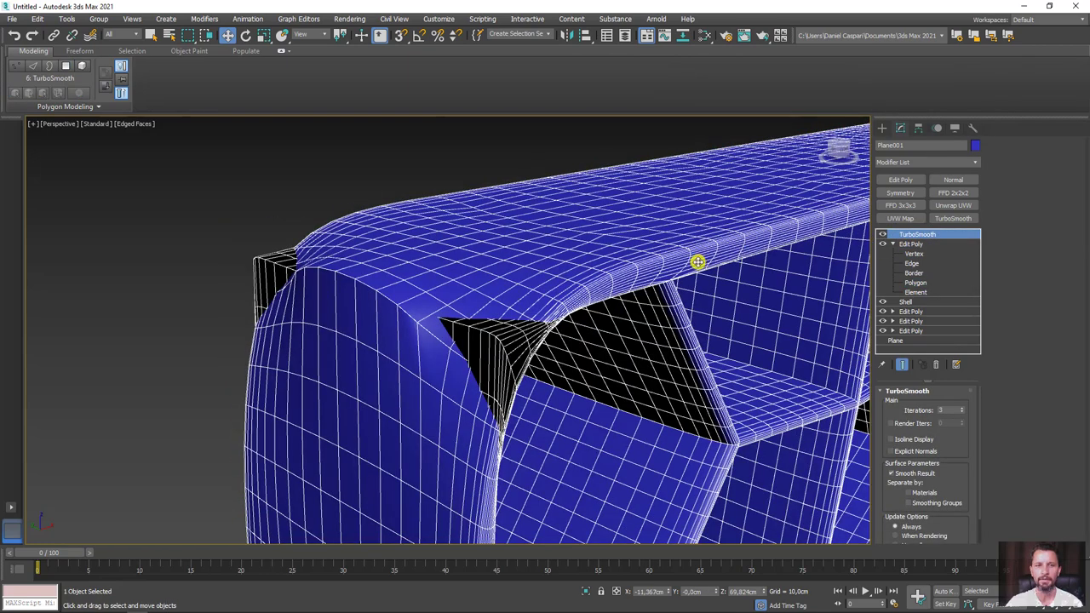
pyautogui.scroll(-5, 692, 281)
pyautogui.scroll(5, 515, 282)
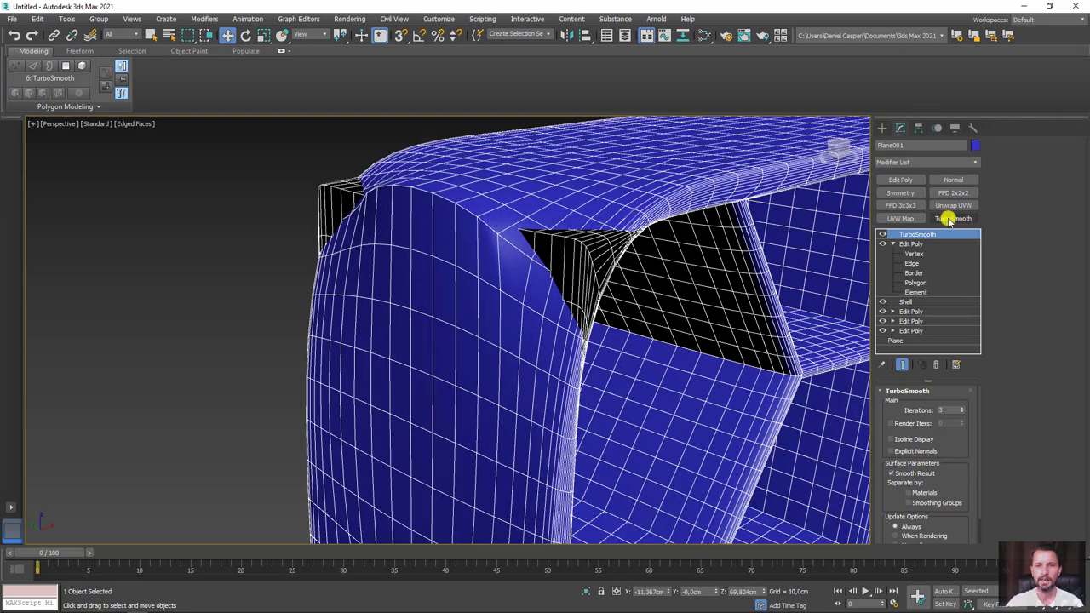
pyautogui.moveTo(599, 302)
pyautogui.keyDown('alt'); pyautogui.mouseDown(button='middle')
pyautogui.moveTo(557, 287)
pyautogui.moveTo(580, 473)
pyautogui.mouseUp(button='middle'); pyautogui.keyUp('alt')
pyautogui.scroll(-3, 581, 472)
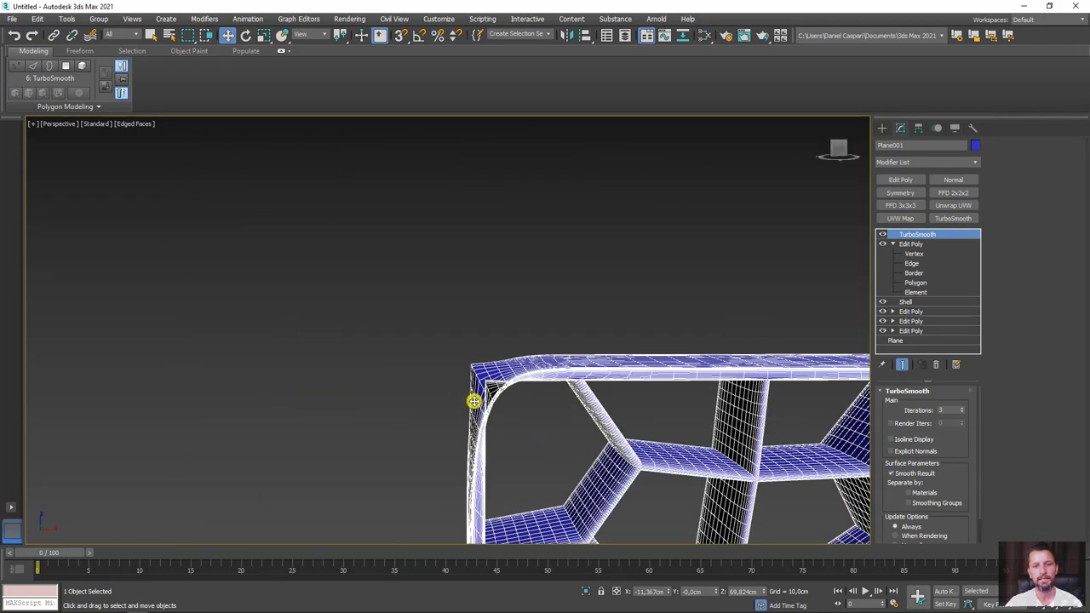
pyautogui.keyDown('alt'); pyautogui.moveTo(472, 397); pyautogui.dragTo(497, 393, button='middle'); pyautogui.keyUp('alt')
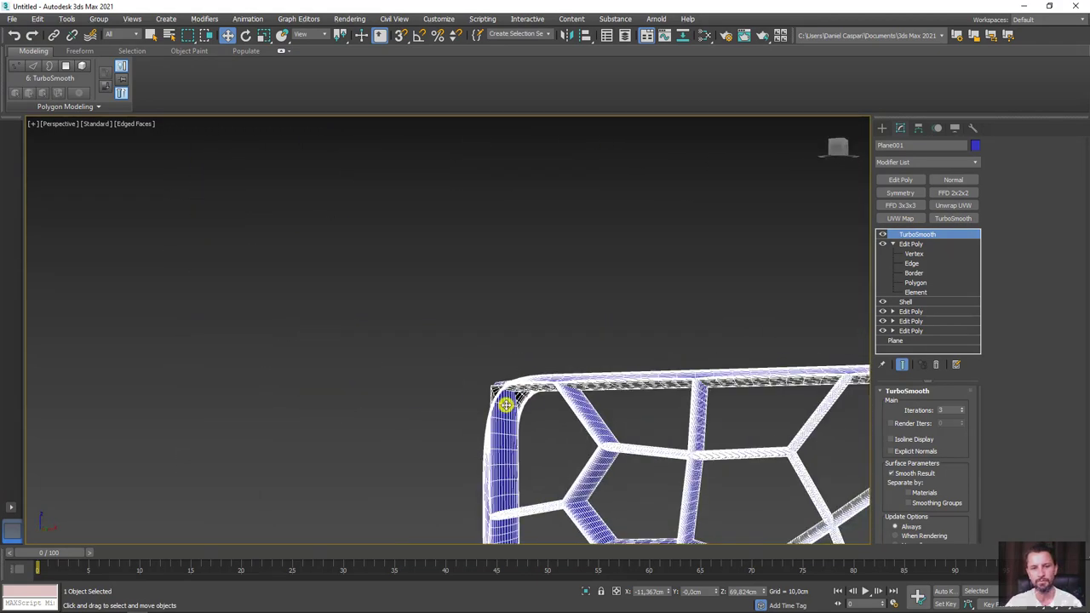
# At Edge level, double-click to select the edge loop along the frame's top.
pyautogui.click(917, 265)
pyautogui.keyDown('alt'); pyautogui.moveTo(545, 315); pyautogui.dragTo(600, 339, button='middle'); pyautogui.keyUp('alt')
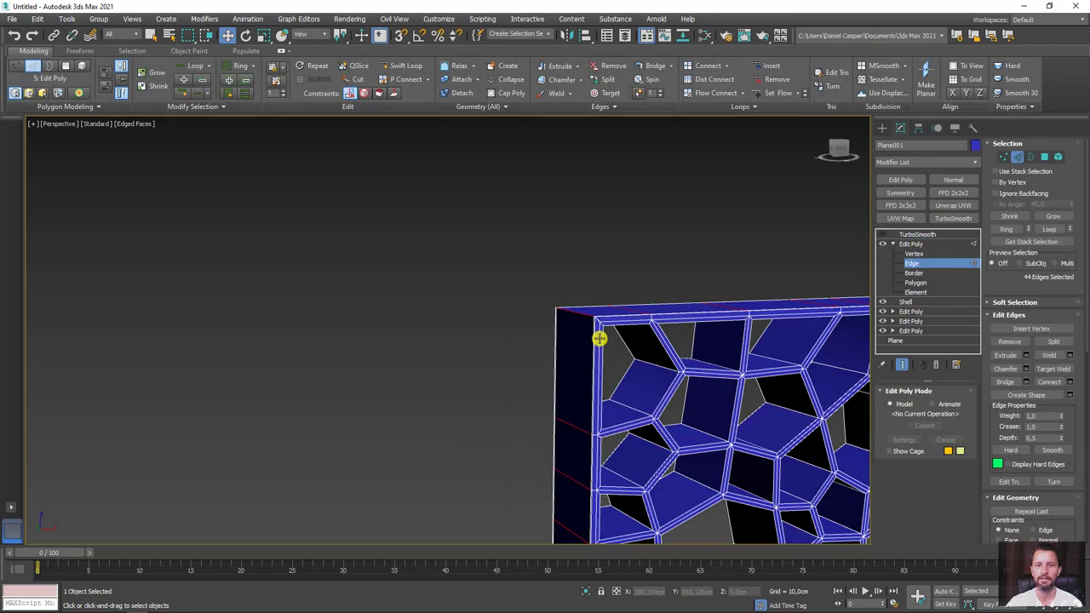
pyautogui.scroll(3, 581, 313)
pyautogui.doubleClick(578, 307)
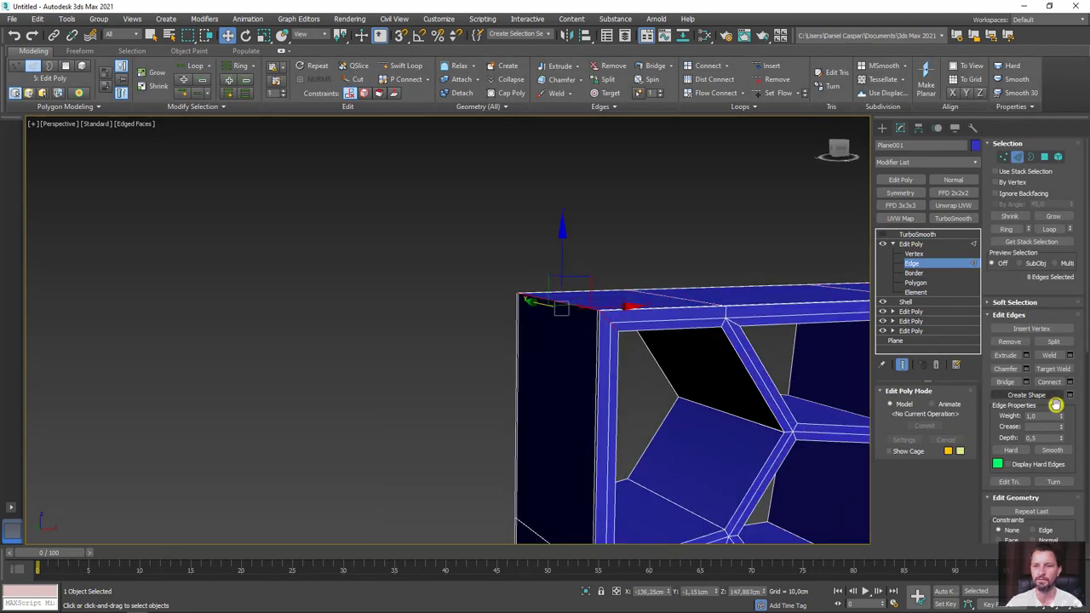
# Preview the smoothed frame corner via TurboSmooth, then return to Edge level.
pyautogui.click(908, 235)
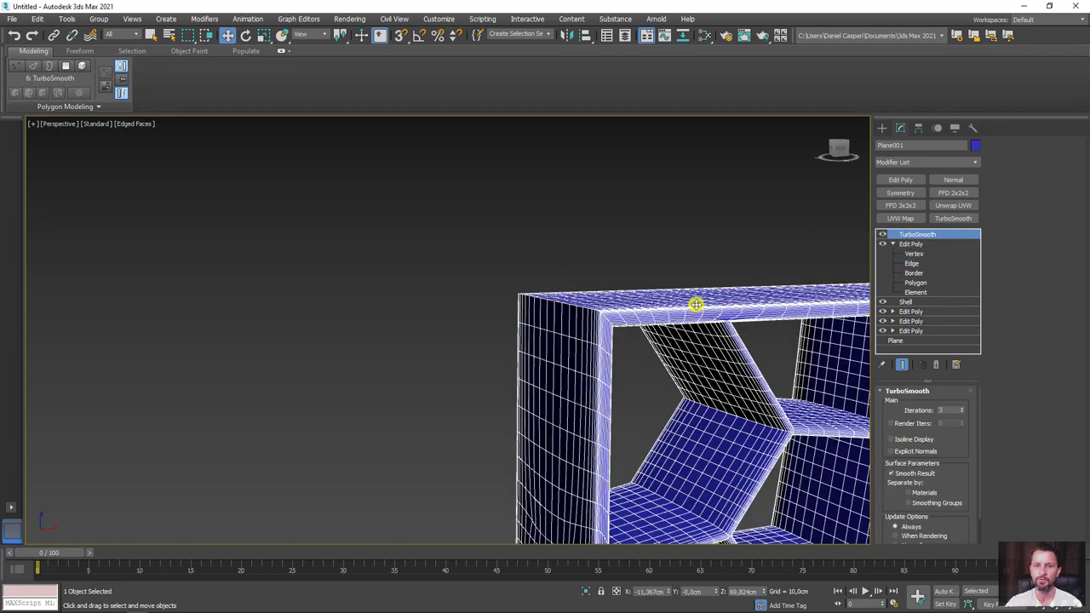
pyautogui.scroll(-2, 696, 304)
pyautogui.scroll(3, 514, 252)
pyautogui.scroll(-1, 499, 256)
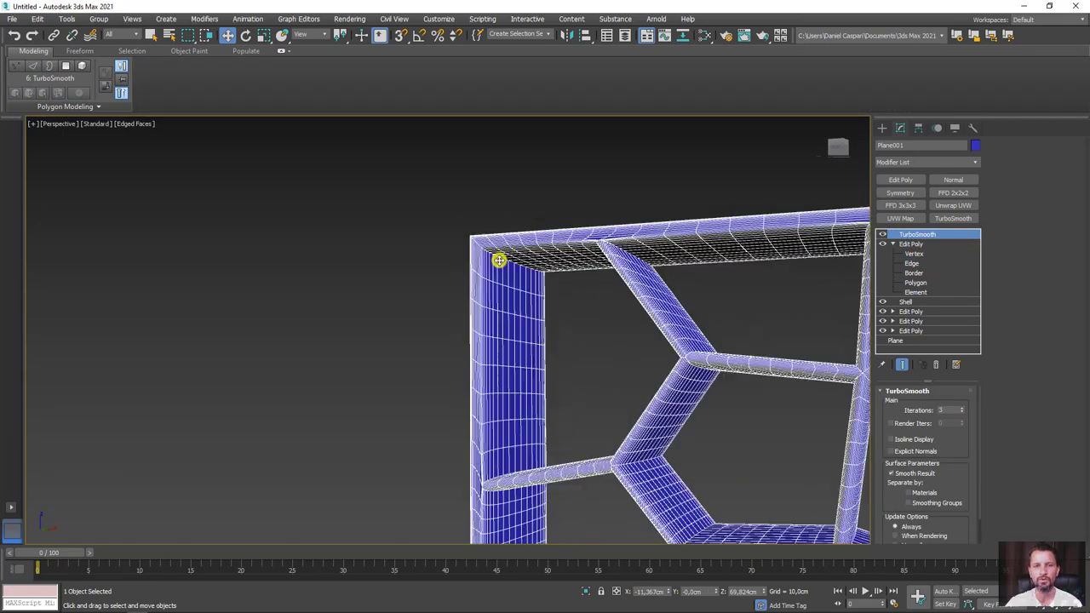
pyautogui.moveTo(499, 256)
pyautogui.keyDown('alt'); pyautogui.mouseDown(button='middle')
pyautogui.moveTo(608, 377)
pyautogui.moveTo(635, 376)
pyautogui.moveTo(650, 501)
pyautogui.mouseUp(button='middle'); pyautogui.keyUp('alt')
pyautogui.scroll(3, 605, 358)
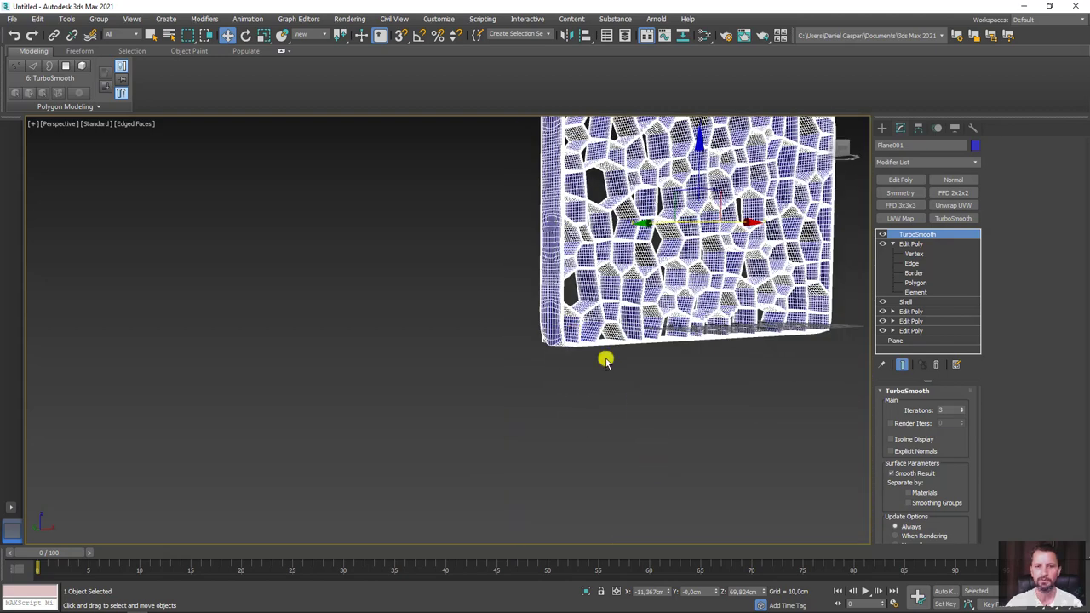
pyautogui.scroll(3, 566, 363)
pyautogui.click(920, 262)
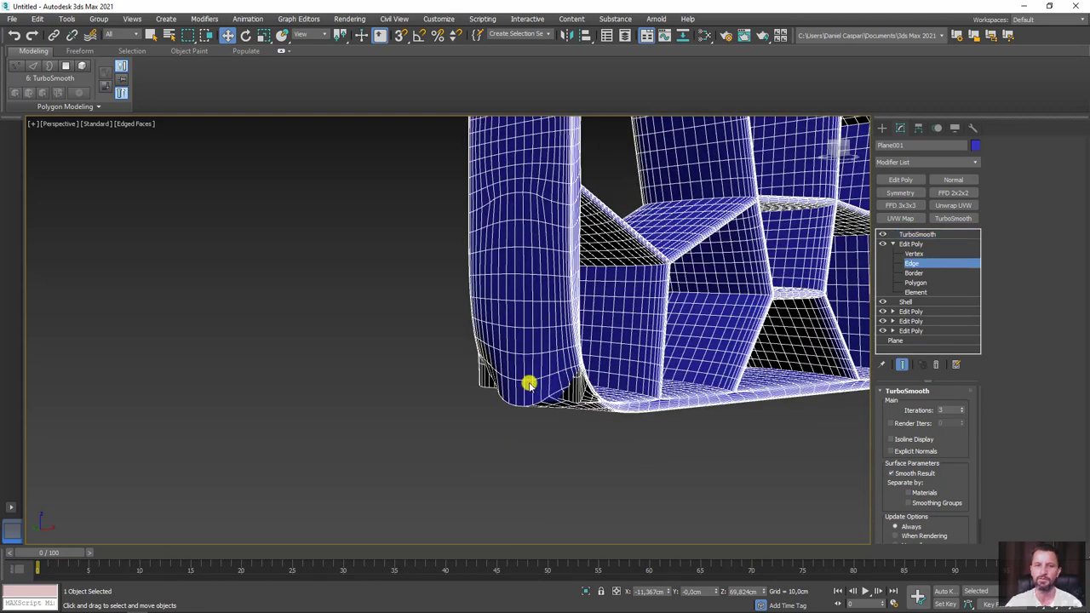
# With TurboSmooth hidden, select the edge loop along the frame's bottom.
pyautogui.click(883, 234)
pyautogui.click(546, 414)
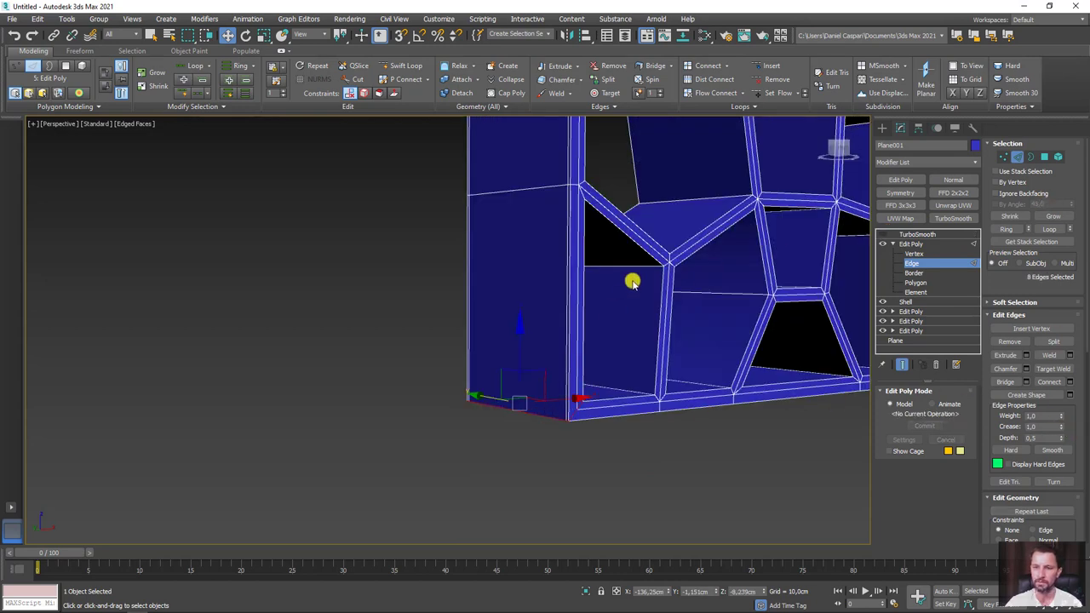
pyautogui.scroll(-5, 632, 279)
pyautogui.moveTo(691, 311)
pyautogui.mouseDown(button='middle')
pyautogui.moveTo(561, 355)
pyautogui.moveTo(693, 287)
pyautogui.mouseUp(button='middle')
pyautogui.scroll(6, 623, 368)
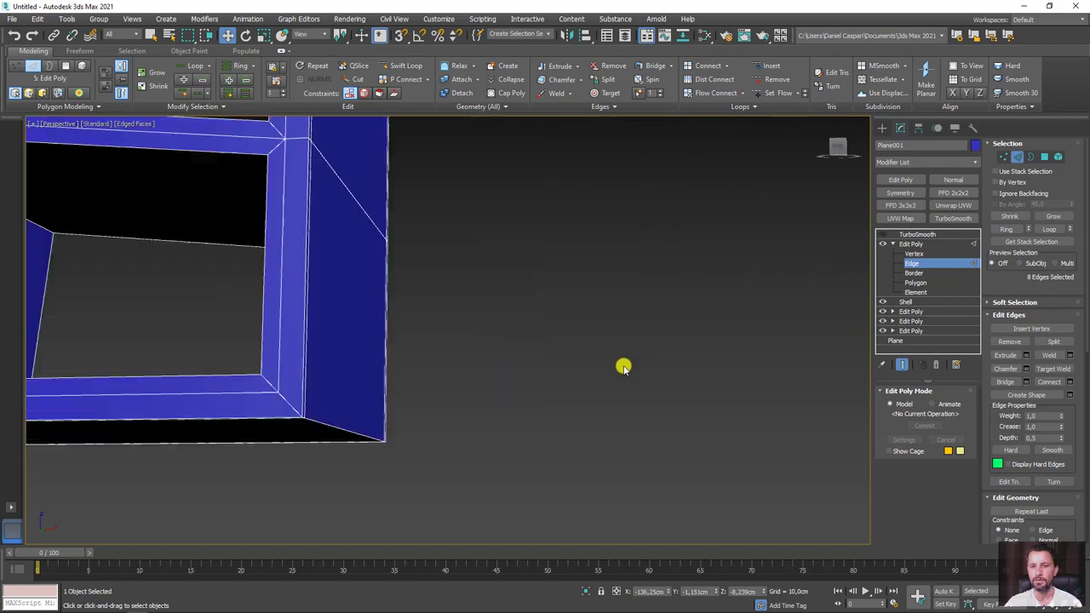
pyautogui.click(338, 425)
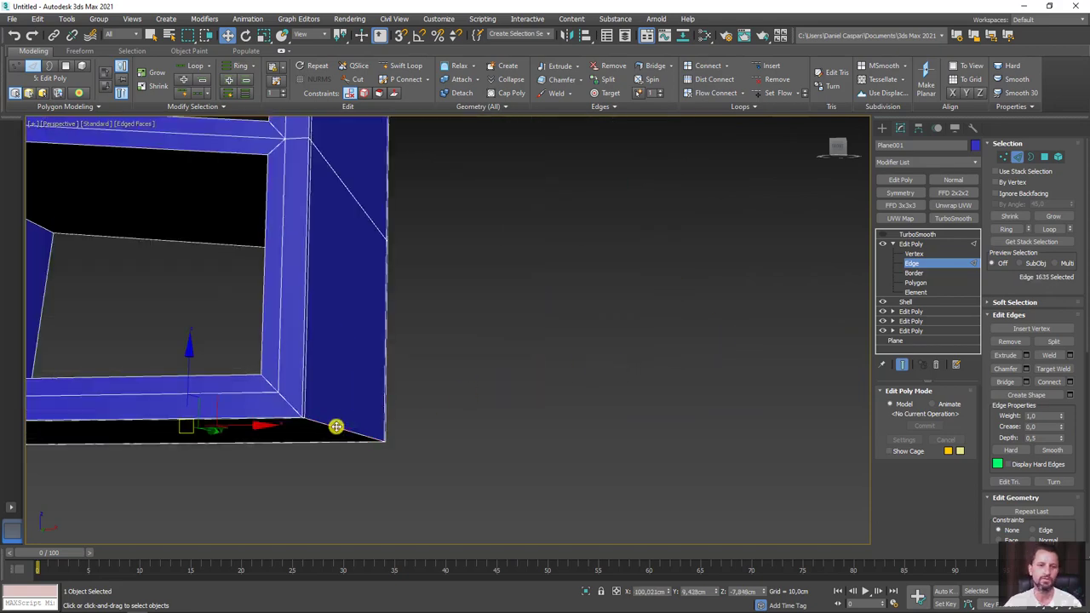
pyautogui.doubleClick(336, 426)
# Add the upper-right frame loop, bringing the selection to 16 edges.
pyautogui.scroll(-5, 414, 165)
pyautogui.keyDown('alt'); pyautogui.moveTo(414, 165); pyautogui.dragTo(742, 339, button='middle'); pyautogui.keyUp('alt')
pyautogui.scroll(3, 741, 339)
pyautogui.keyDown('ctrl'); pyautogui.doubleClick(783, 317); pyautogui.keyUp('ctrl')
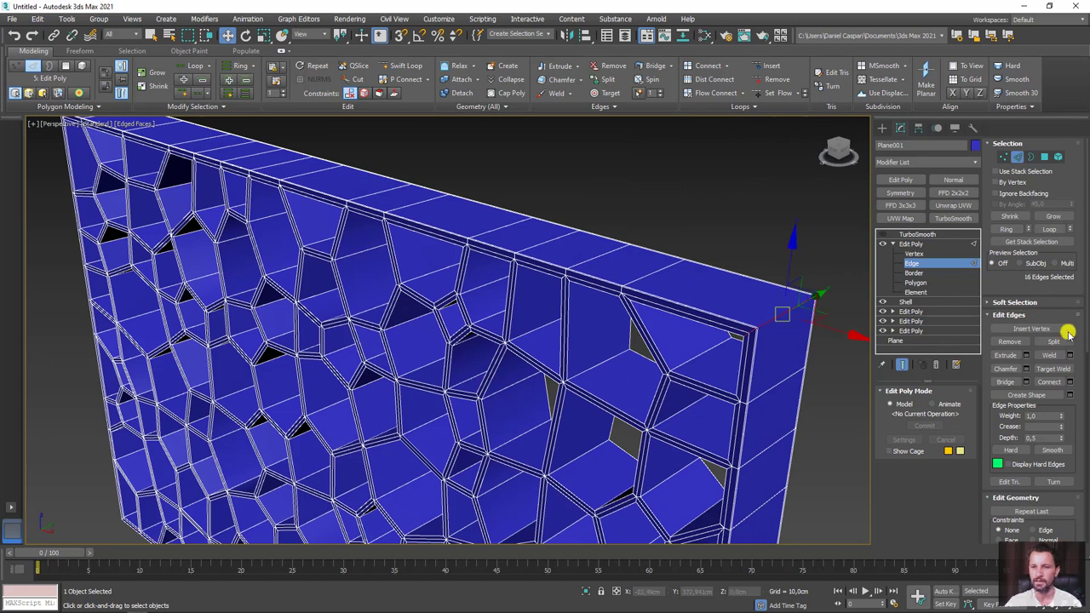
# Re-enable TurboSmooth and view the rounded panel from a nearly frontal angle.
pyautogui.click(911, 244)
pyautogui.click(890, 235)
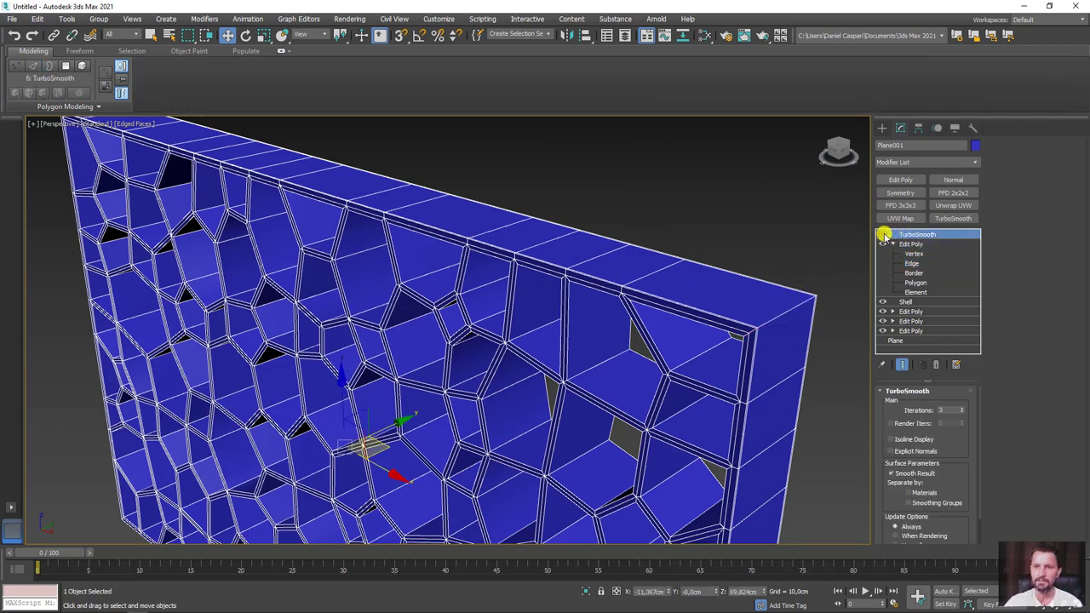
pyautogui.click(883, 234)
pyautogui.scroll(-5, 698, 281)
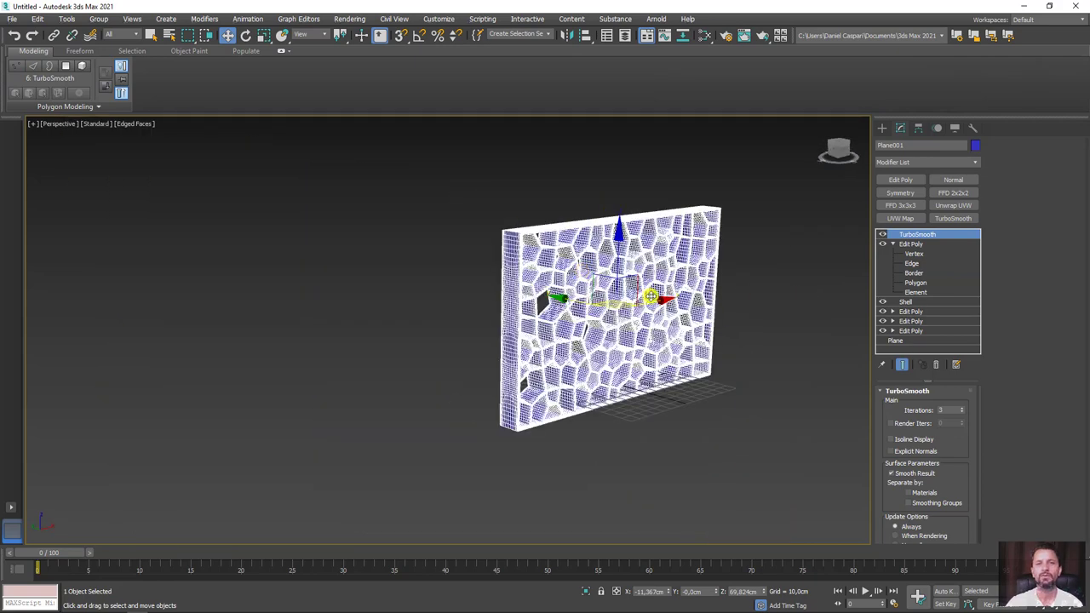
pyautogui.keyDown('alt'); pyautogui.moveTo(651, 296); pyautogui.dragTo(347, 375, button='middle'); pyautogui.keyUp('alt')
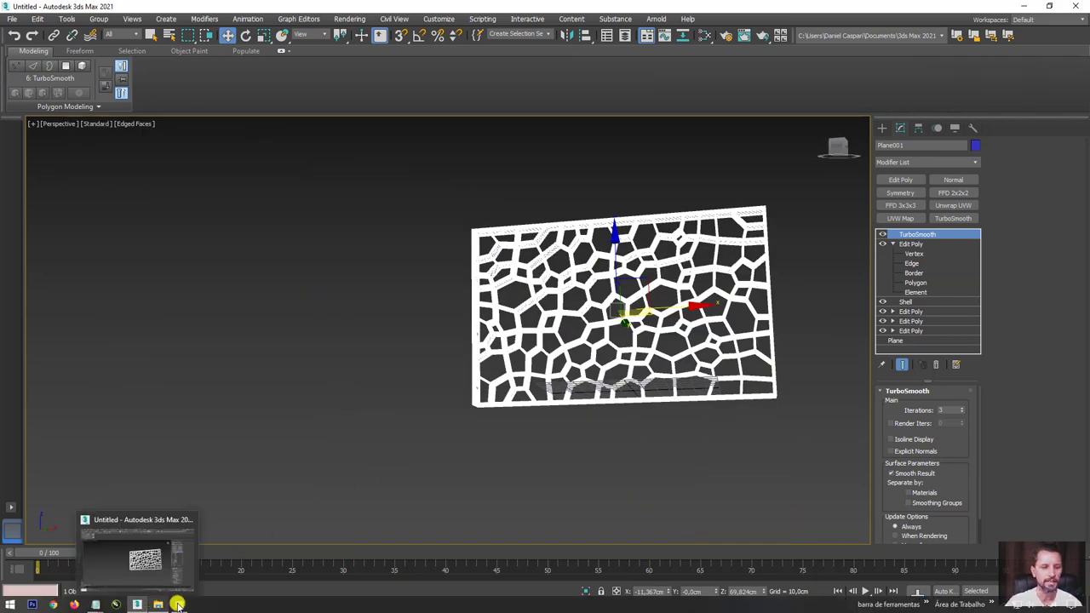
# Bring up the 'mensagem' Notepad note and highlight the sentence about the erro2 image.
pyautogui.click(95, 604)
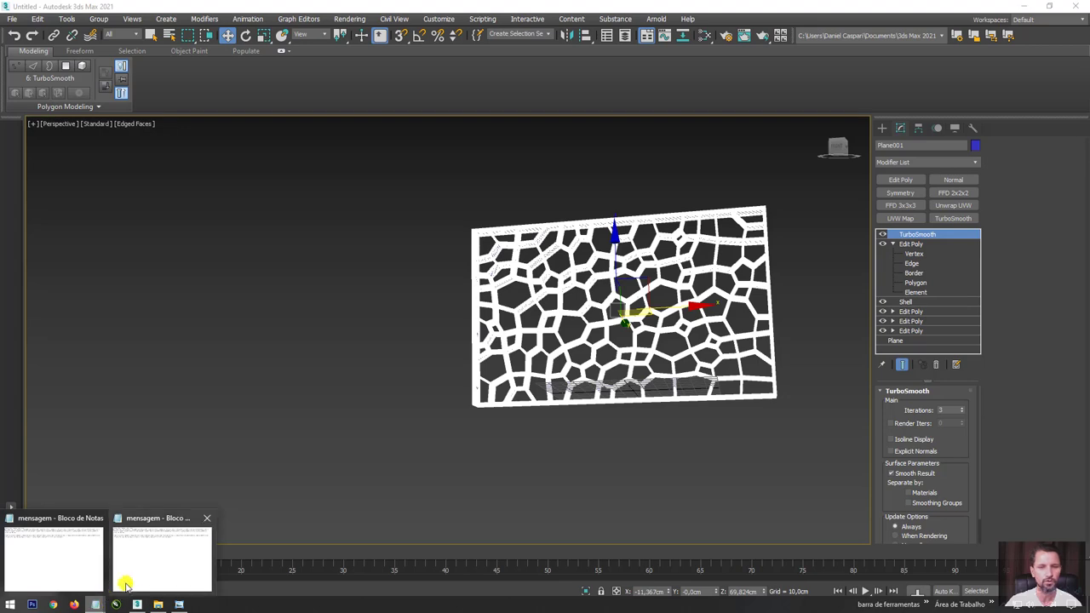
pyautogui.click(153, 572)
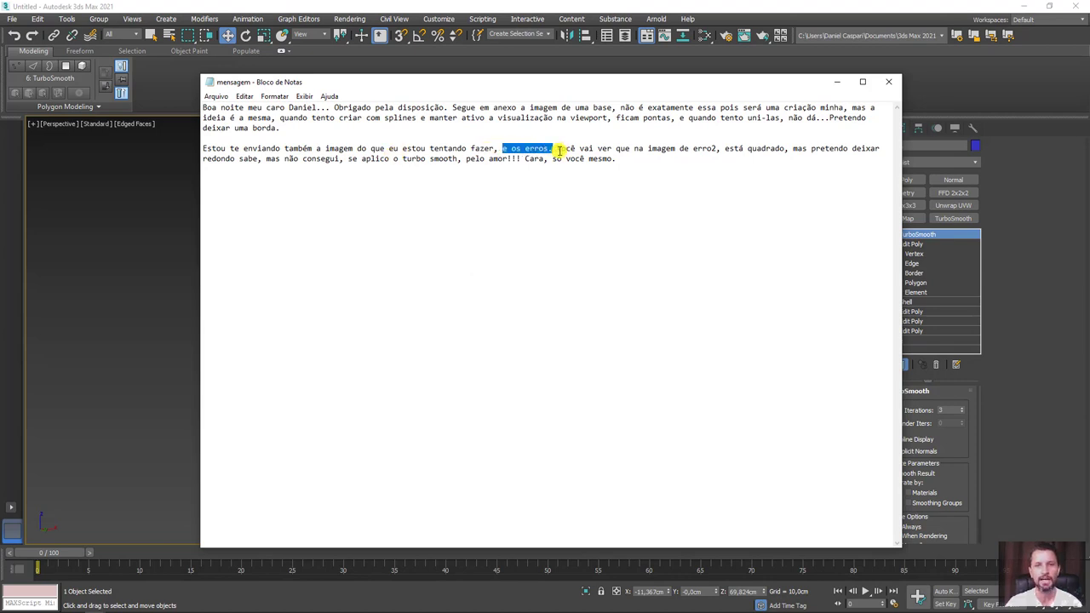
pyautogui.moveTo(574, 148); pyautogui.dragTo(717, 151)
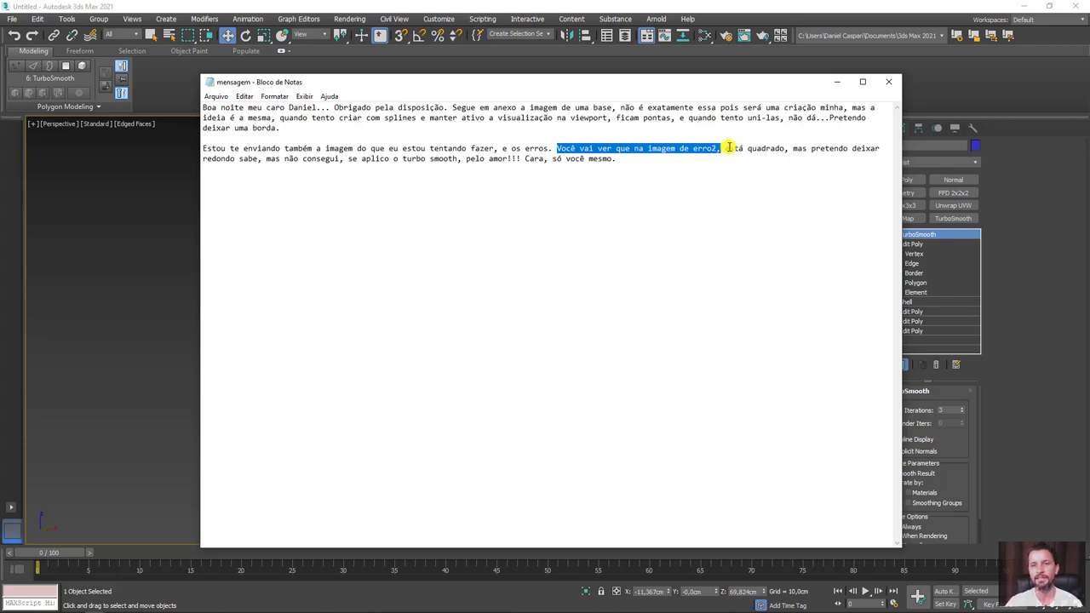
# Highlight the passage describing the wish to make the panel rounded.
pyautogui.moveTo(794, 149)
pyautogui.mouseDown()
pyautogui.moveTo(827, 148)
pyautogui.moveTo(240, 160)
pyautogui.moveTo(344, 162)
pyautogui.mouseUp()
pyautogui.click(287, 161)
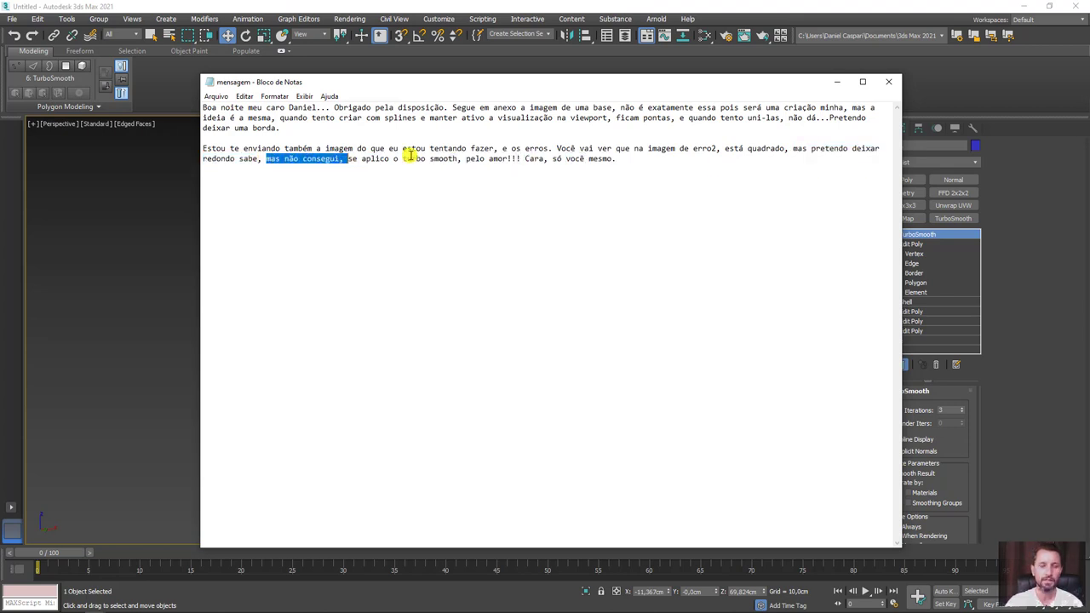
pyautogui.click(409, 157)
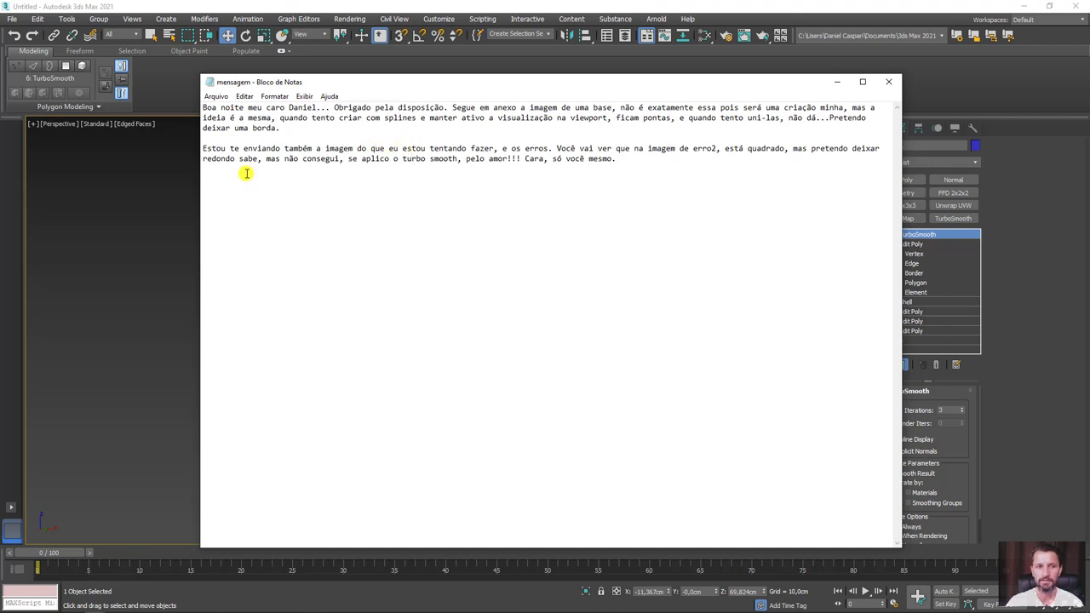
pyautogui.moveTo(256, 158); pyautogui.dragTo(781, 148)
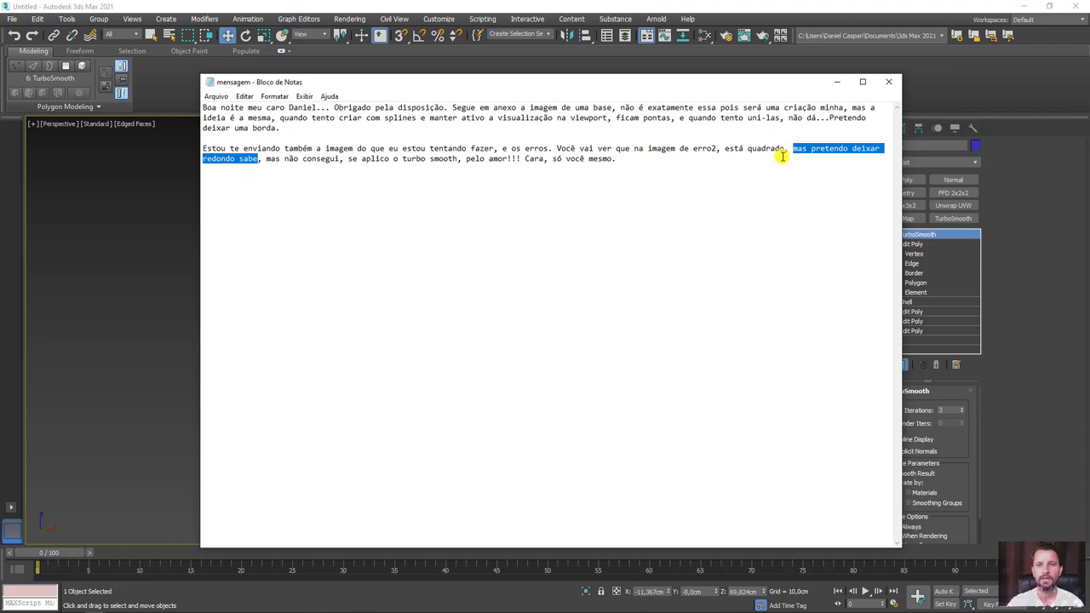
# Bring 3ds Max back in front and orbit to face the perforated panel.
pyautogui.click(835, 83)
pyautogui.moveTo(689, 297)
pyautogui.keyDown('alt'); pyautogui.mouseDown(button='middle')
pyautogui.moveTo(652, 304)
pyautogui.moveTo(603, 292)
pyautogui.moveTo(612, 307)
pyautogui.moveTo(573, 323)
pyautogui.moveTo(559, 258)
pyautogui.mouseUp(button='middle'); pyautogui.keyUp('alt')
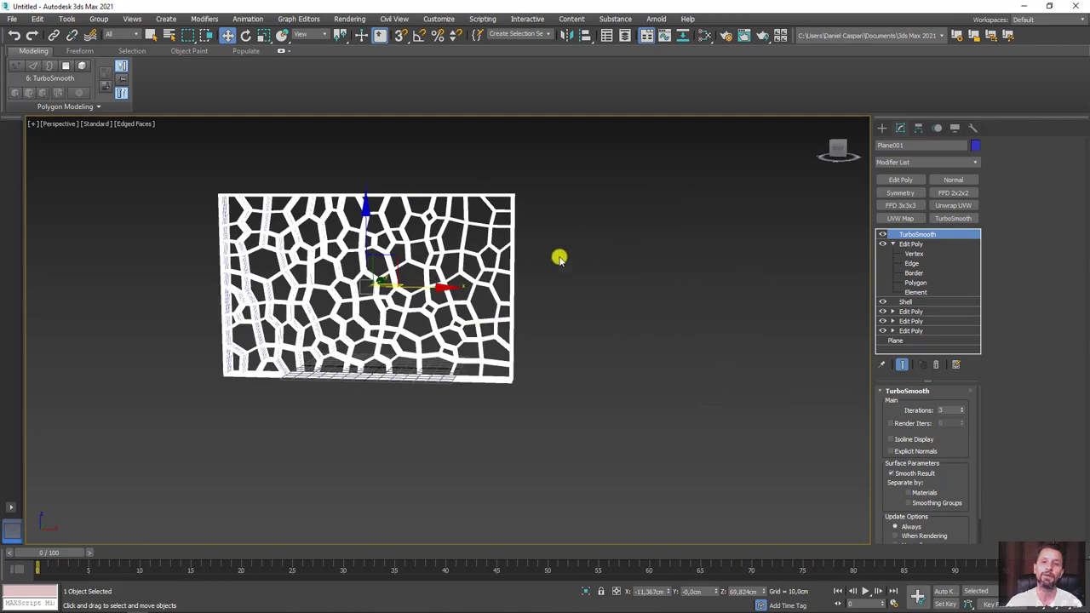
pyautogui.moveTo(590, 204)
pyautogui.mouseDown()
pyautogui.moveTo(749, 216)
pyautogui.moveTo(703, 413)
pyautogui.moveTo(584, 292)
pyautogui.moveTo(600, 198)
pyautogui.mouseUp()
pyautogui.press('Escape')
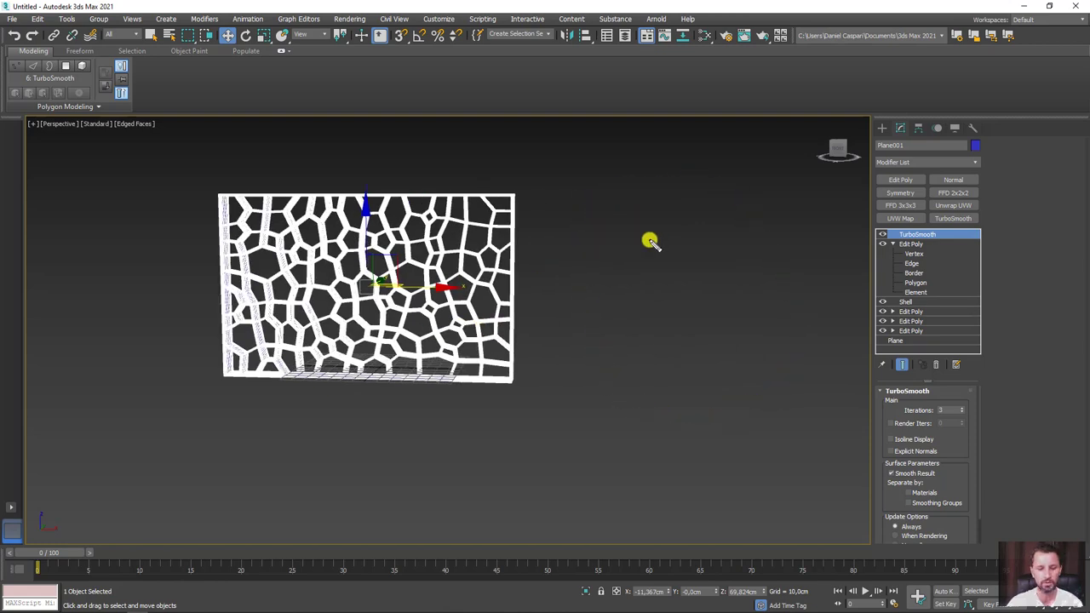
# Review the panel in Front view, return to Perspective, and show the Standard Primitives list.
pyautogui.press('f')
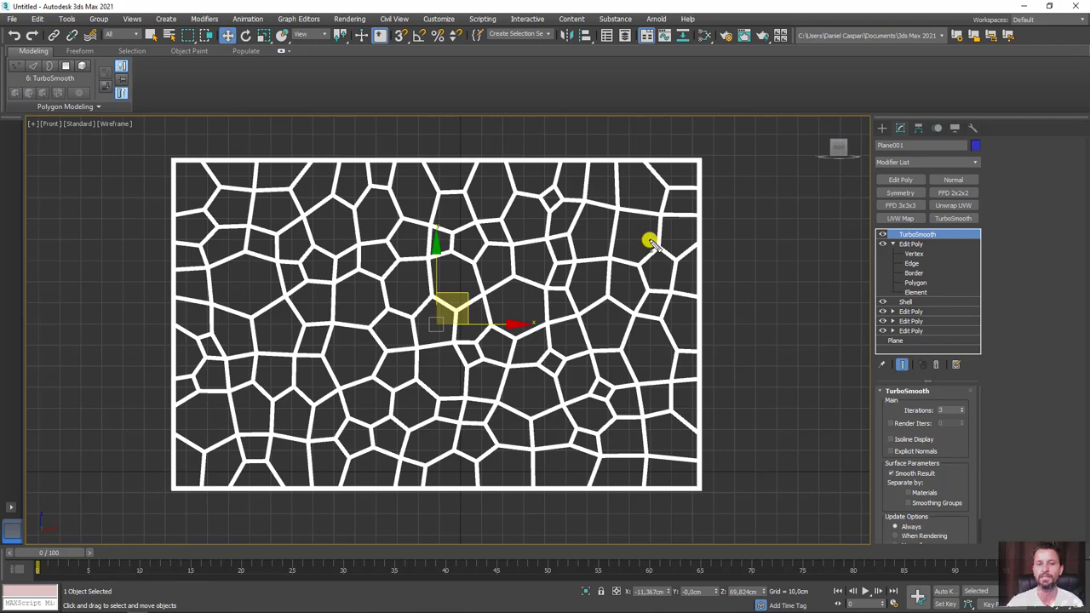
pyautogui.scroll(2, 650, 242)
pyautogui.scroll(-6, 625, 340)
pyautogui.scroll(-1, 701, 302)
pyautogui.scroll(-1, 820, 160)
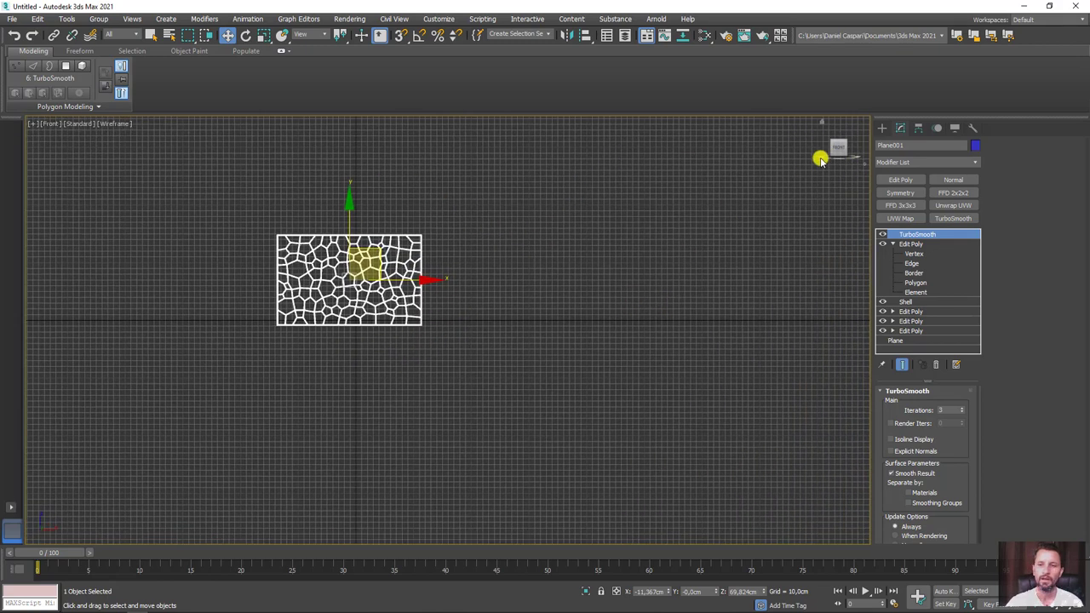
pyautogui.press('p')
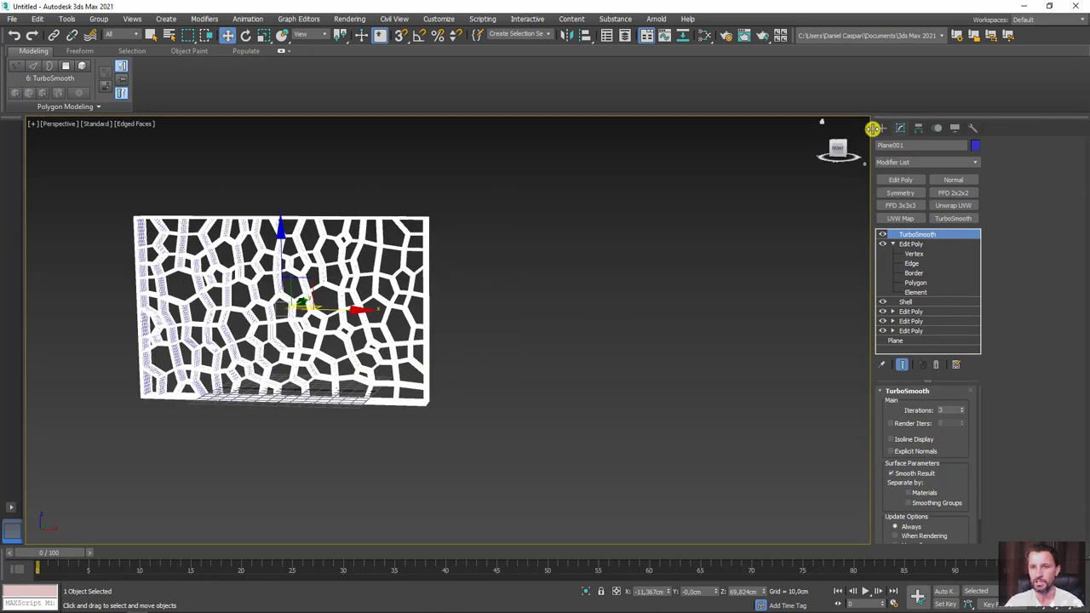
pyautogui.click(881, 127)
# Draw a cylinder right of the panel in Front view, discarding an unwanted trial one.
pyautogui.click(908, 221)
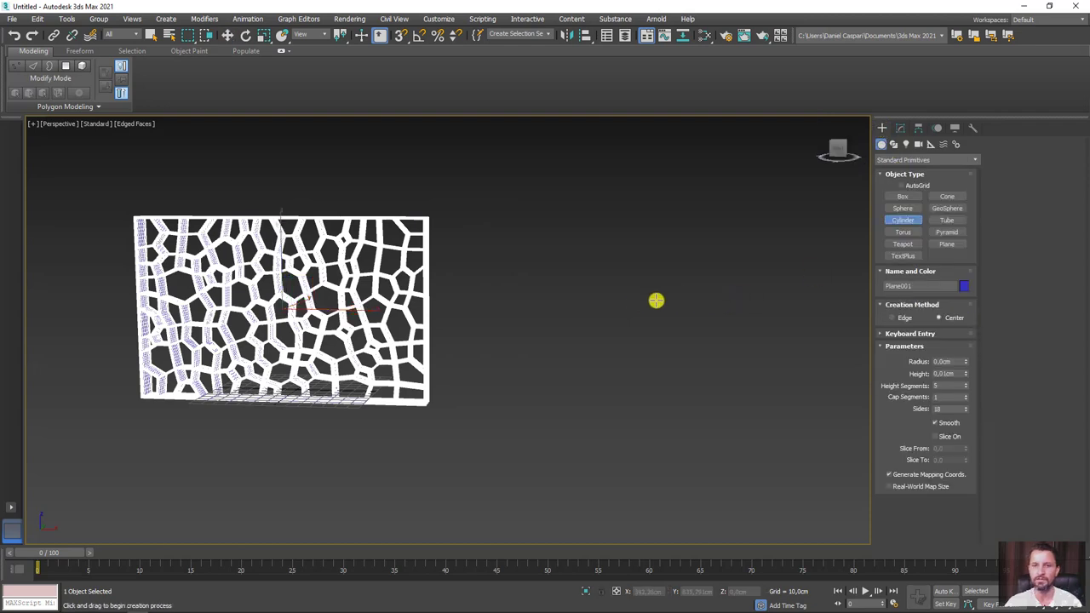
pyautogui.moveTo(623, 275); pyautogui.dragTo(664, 338)
pyautogui.press('f')
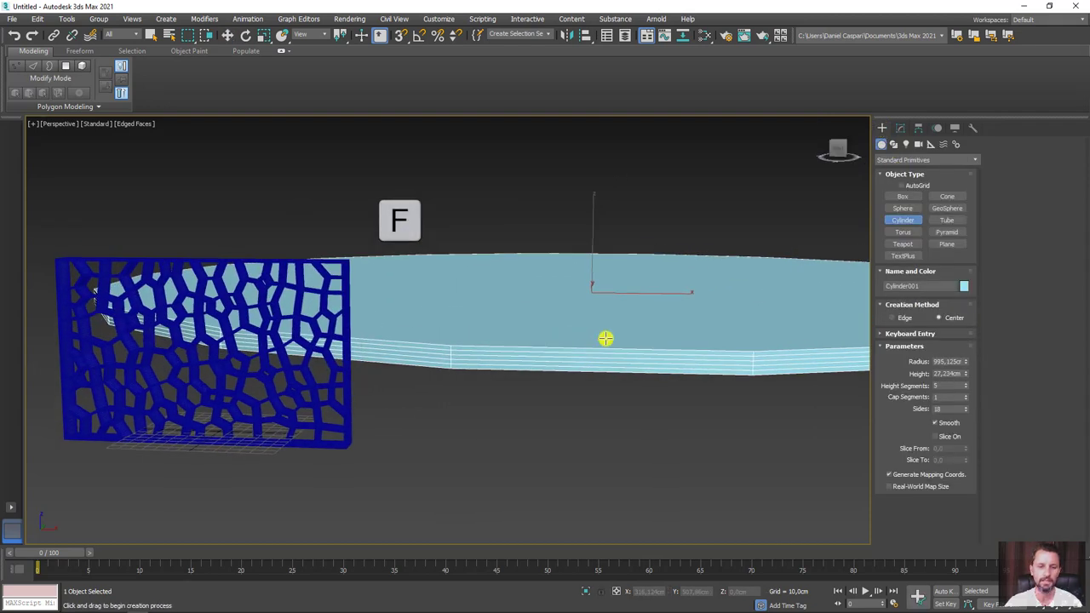
pyautogui.rightClick(606, 338)
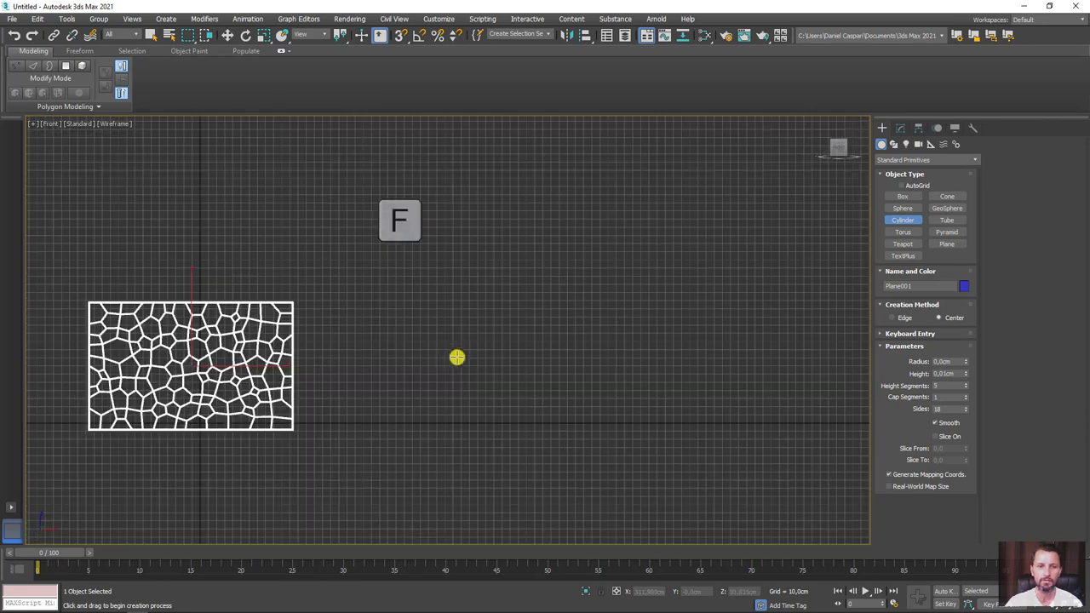
pyautogui.moveTo(452, 349); pyautogui.dragTo(530, 408)
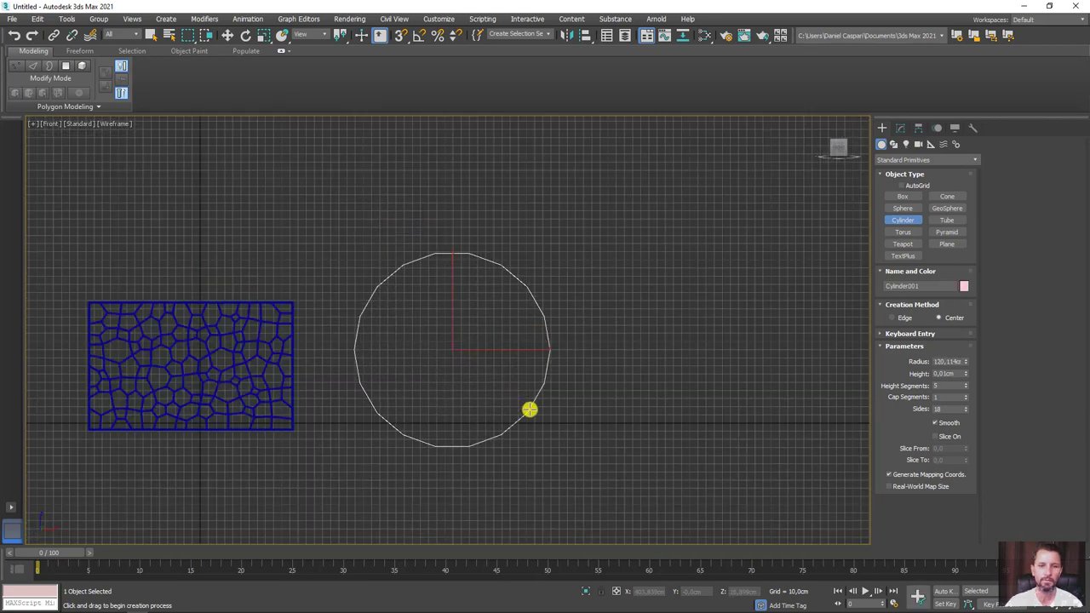
pyautogui.click(506, 315)
pyautogui.rightClick(457, 327)
pyautogui.keyDown('alt'); pyautogui.moveTo(457, 326); pyautogui.dragTo(832, 204, button='middle'); pyautogui.keyUp('alt')
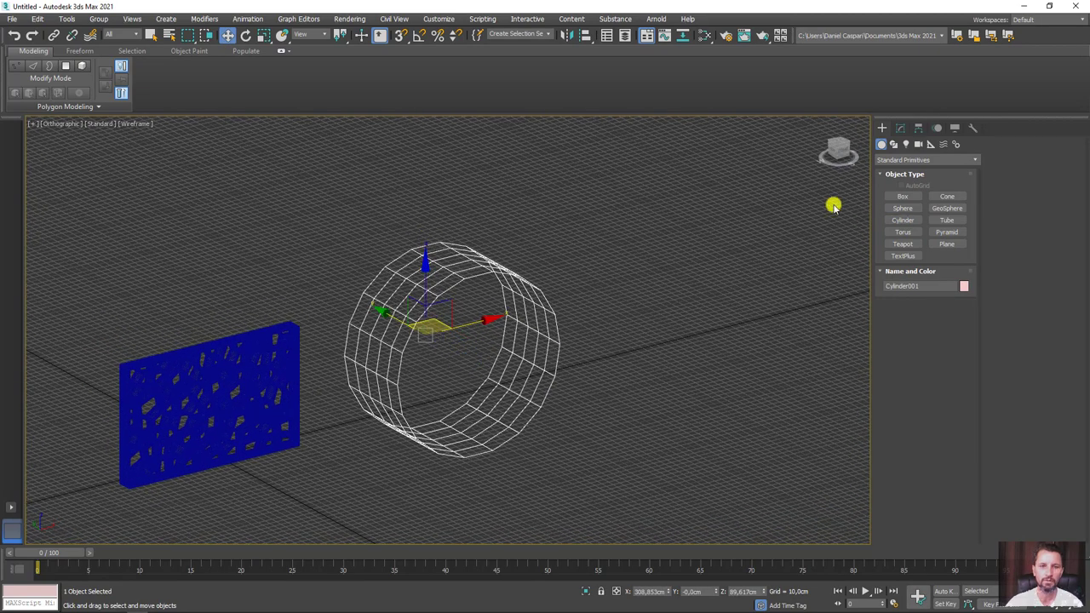
# Give the cylinder 1 height segment, 13 cap segments and 64 sides, then add Edit Poly.
pyautogui.click(900, 128)
pyautogui.moveTo(964, 432); pyautogui.dragTo(968, 440)
pyautogui.doubleClick(947, 453)
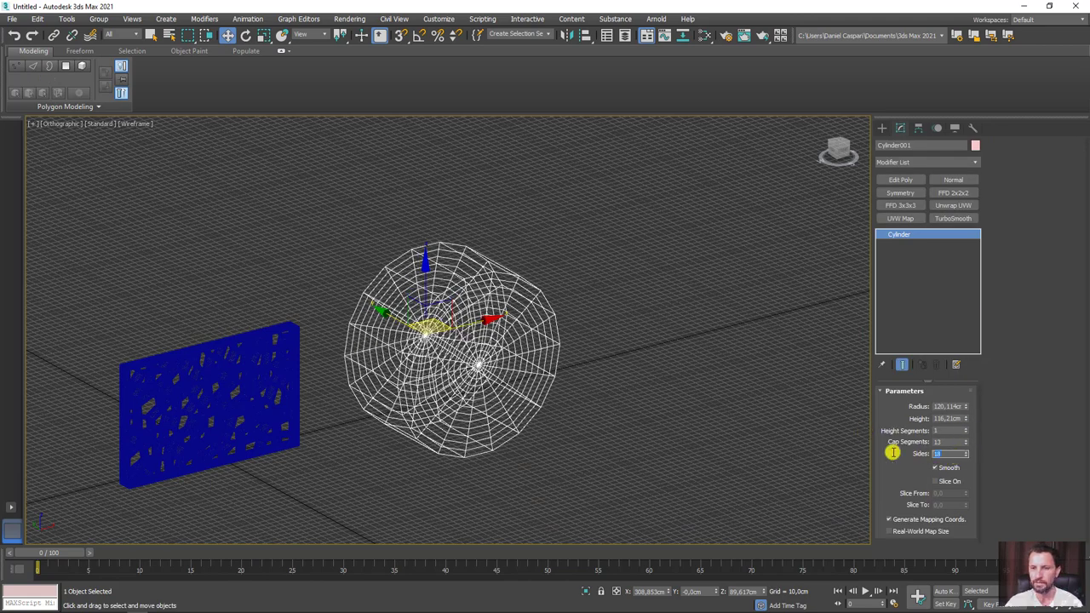
pyautogui.write('64')
pyautogui.press('Return')
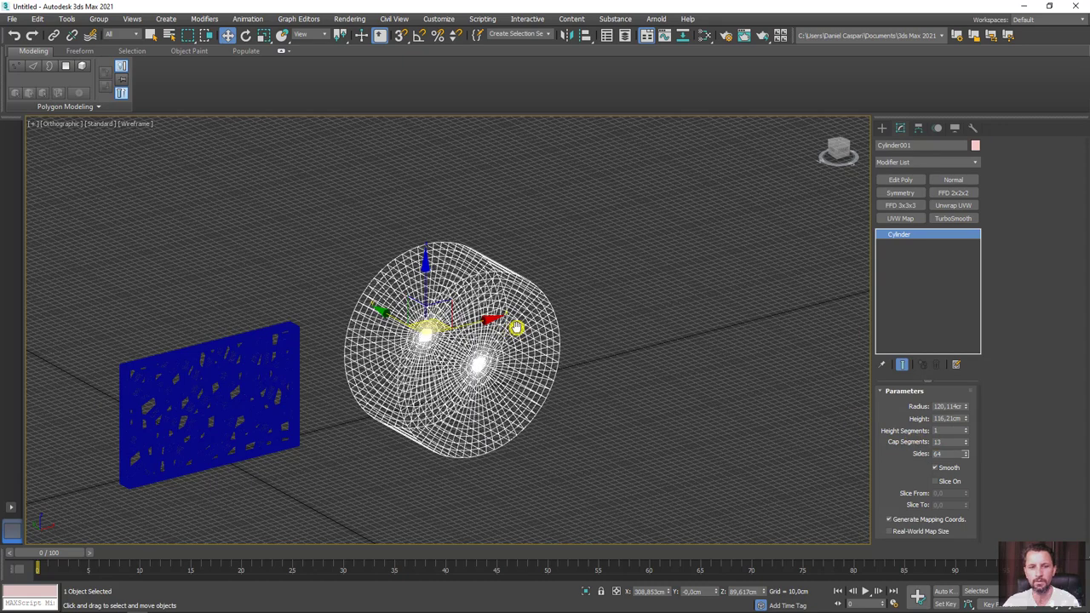
pyautogui.keyDown('alt'); pyautogui.moveTo(516, 328); pyautogui.dragTo(560, 322, button='middle'); pyautogui.keyUp('alt')
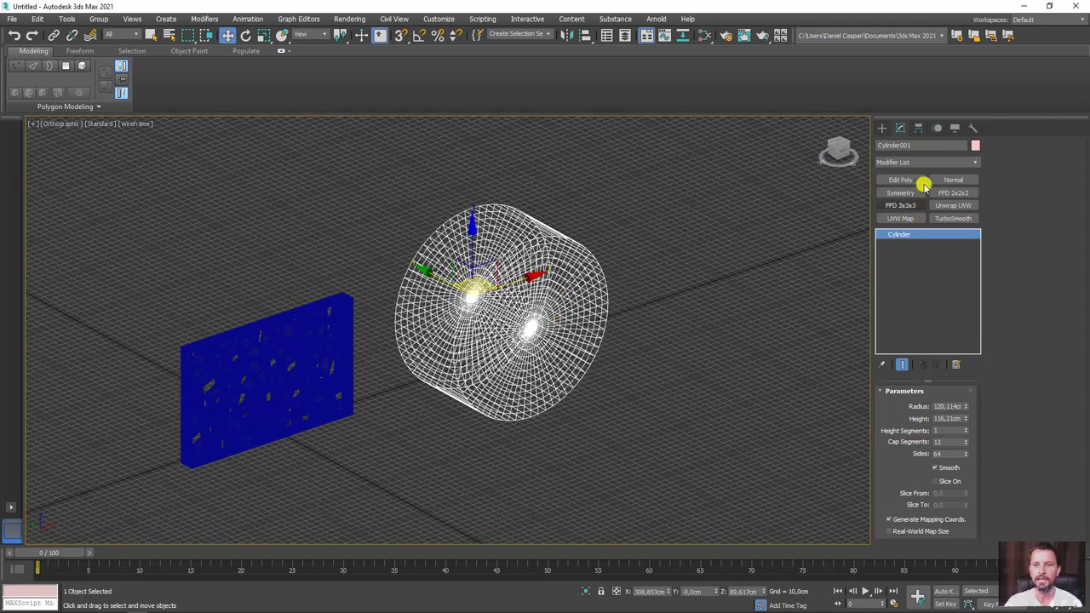
pyautogui.click(901, 179)
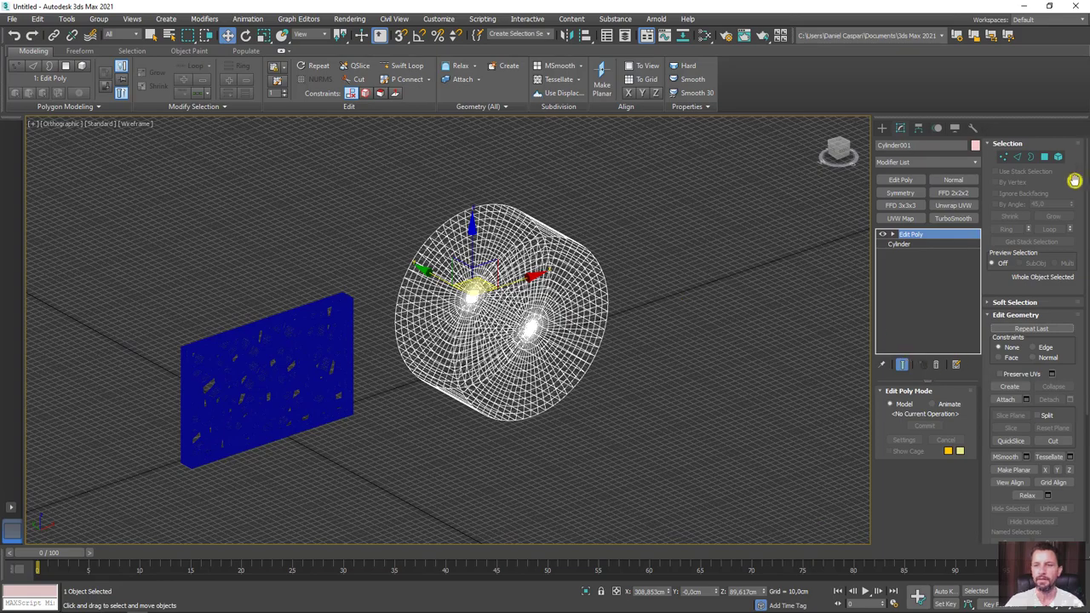
# Inspect the disc's polygons, then view it shaded with edged faces in Perspective.
pyautogui.click(1040, 158)
pyautogui.keyDown('alt'); pyautogui.moveTo(550, 236); pyautogui.dragTo(590, 240, button='middle'); pyautogui.keyUp('alt')
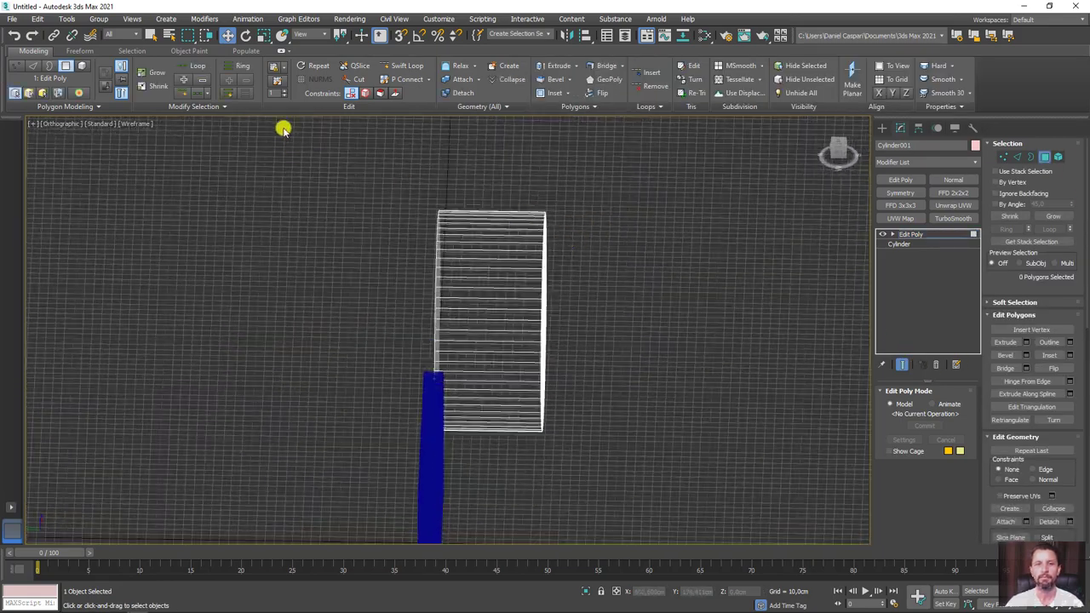
pyautogui.moveTo(286, 130); pyautogui.dragTo(460, 537)
pyautogui.click(518, 460)
pyautogui.moveTo(518, 460)
pyautogui.keyDown('alt'); pyautogui.mouseDown(button='middle')
pyautogui.moveTo(630, 437)
pyautogui.moveTo(710, 260)
pyautogui.mouseUp(button='middle'); pyautogui.keyUp('alt')
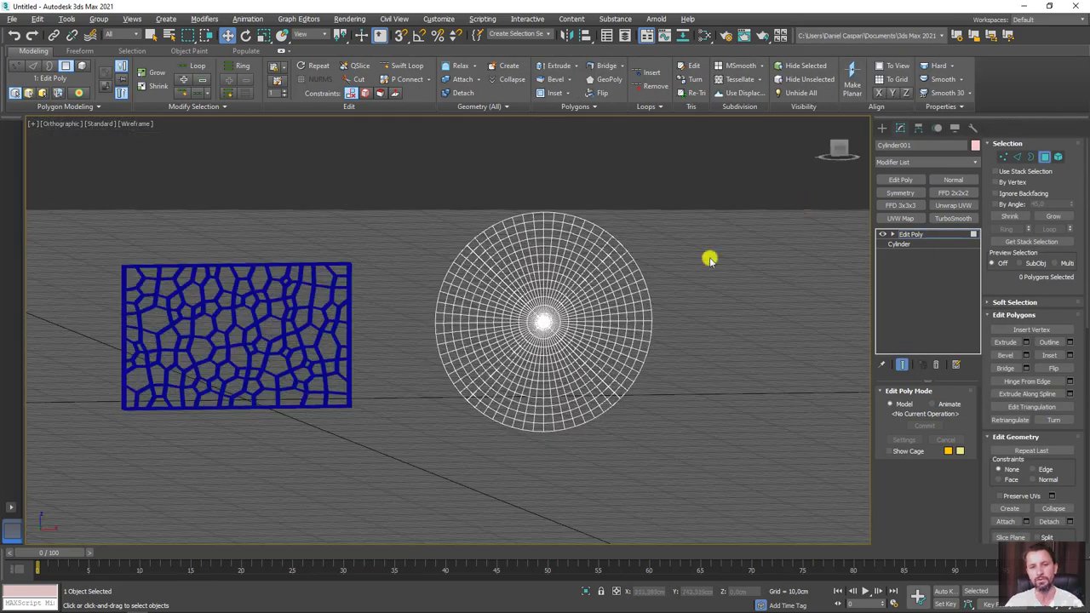
pyautogui.click(909, 234)
pyautogui.press('F3')
pyautogui.scroll(2, 562, 322)
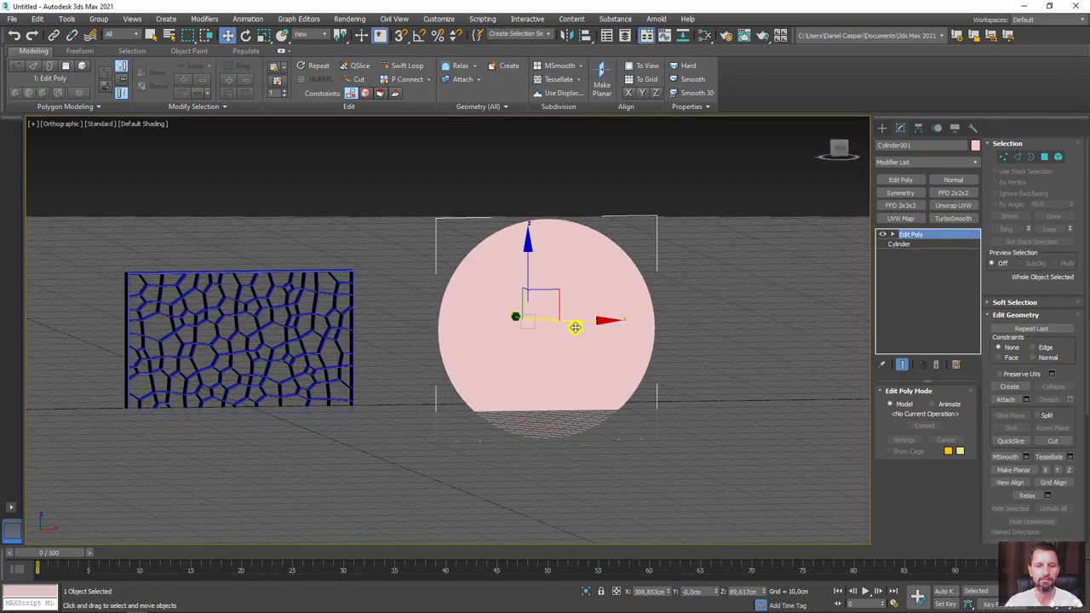
pyautogui.scroll(2, 574, 323)
pyautogui.scroll(2, 588, 328)
pyautogui.keyDown('alt'); pyautogui.moveTo(594, 330); pyautogui.dragTo(619, 354, button='middle'); pyautogui.keyUp('alt')
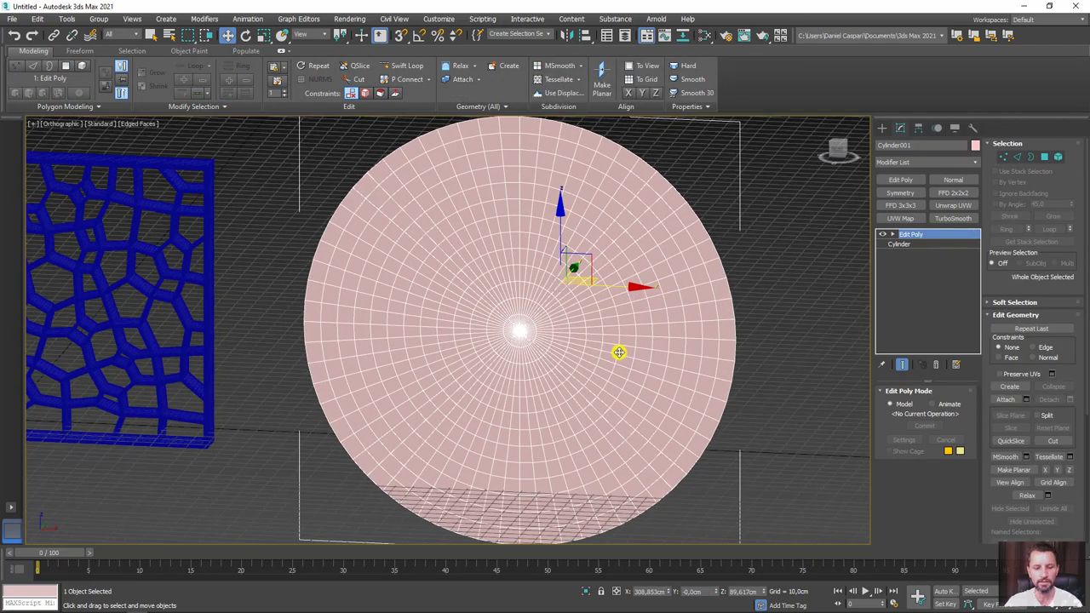
pyautogui.keyDown('alt'); pyautogui.moveTo(672, 385); pyautogui.dragTo(625, 389, button='middle'); pyautogui.keyUp('alt')
pyautogui.press('p')
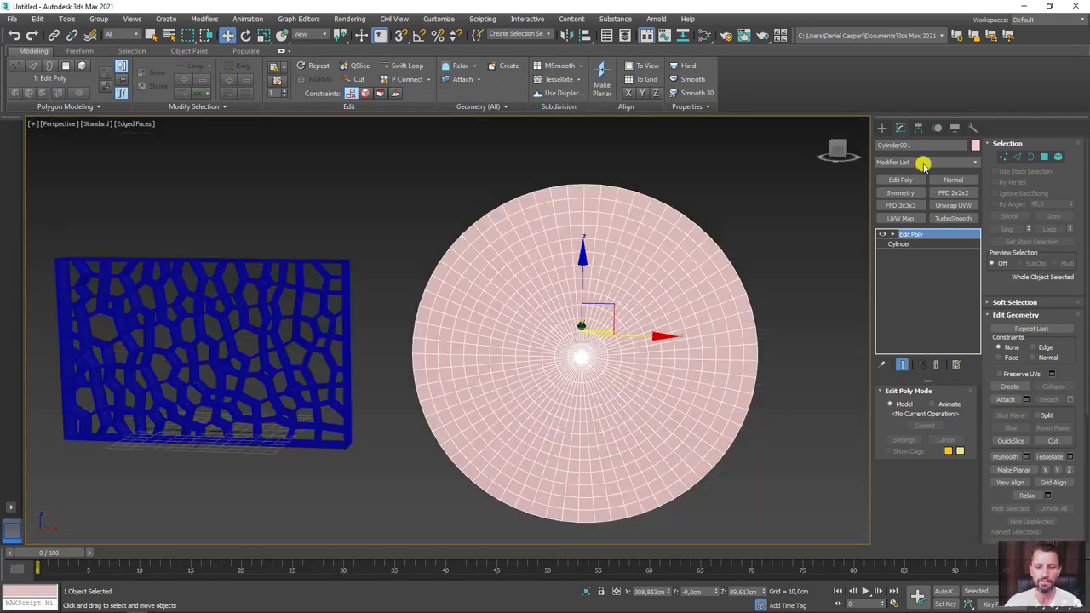
# Colour the disc blue and add a second Edit Poly modifier.
pyautogui.click(976, 146)
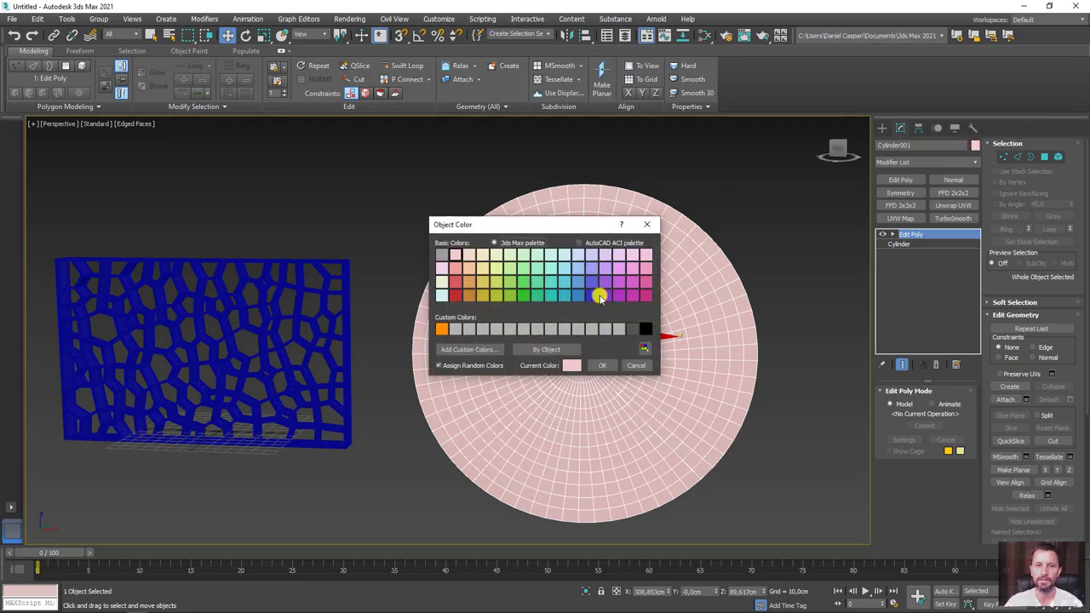
pyautogui.click(592, 295)
pyautogui.click(602, 366)
pyautogui.moveTo(602, 366)
pyautogui.keyDown('alt'); pyautogui.mouseDown(button='middle')
pyautogui.moveTo(615, 382)
pyautogui.moveTo(679, 382)
pyautogui.moveTo(698, 373)
pyautogui.moveTo(696, 358)
pyautogui.mouseUp(button='middle'); pyautogui.keyUp('alt')
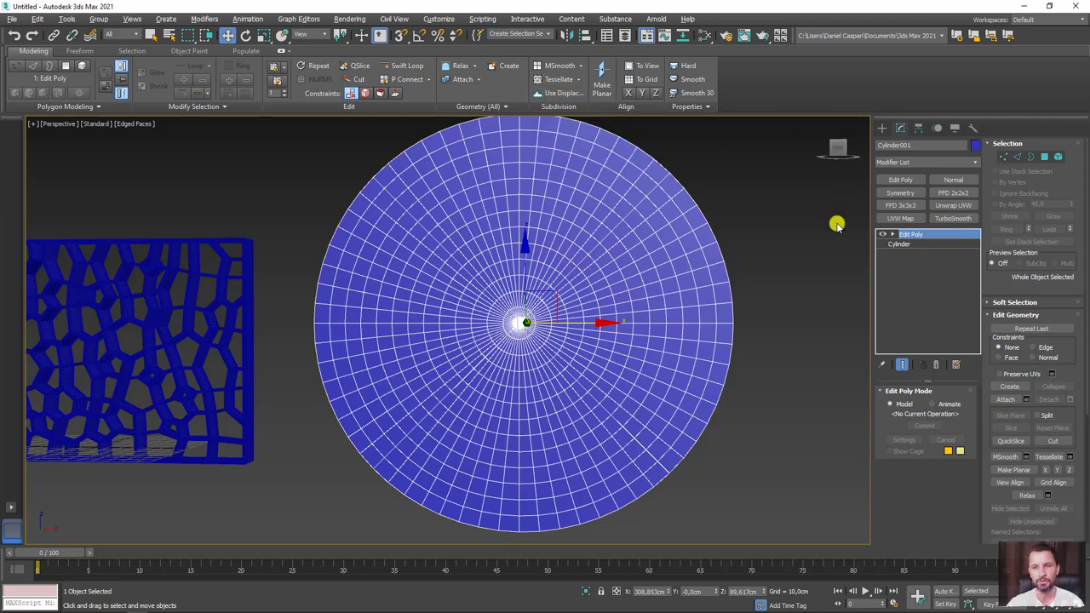
pyautogui.click(900, 180)
pyautogui.moveTo(447, 209); pyautogui.dragTo(426, 217, button='middle')
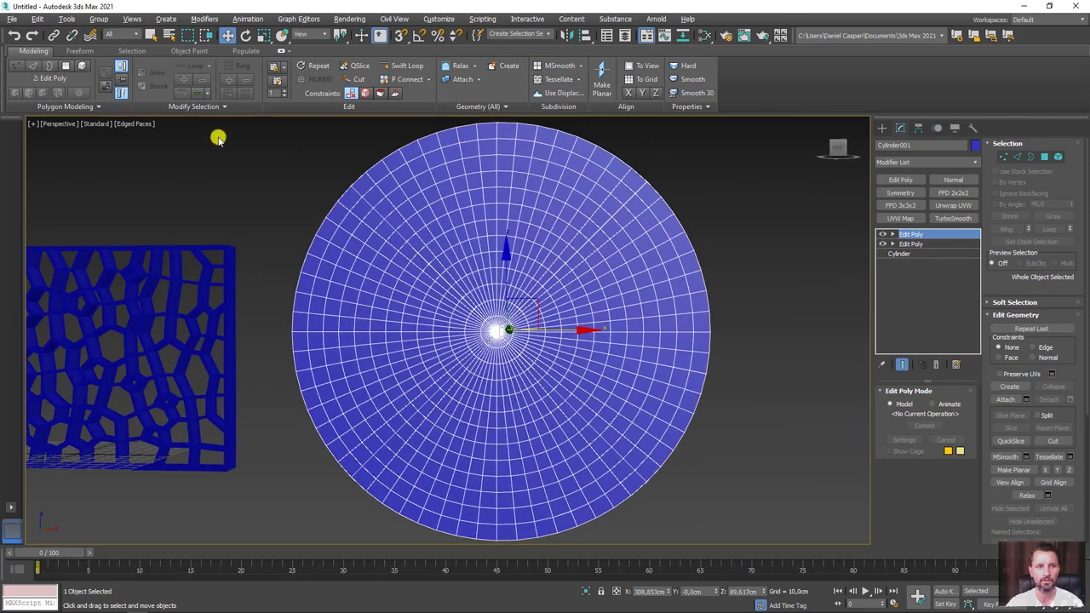
# Apply the Tatter pattern from Polygon Modeling > Generate Topology to the disc.
pyautogui.click(60, 106)
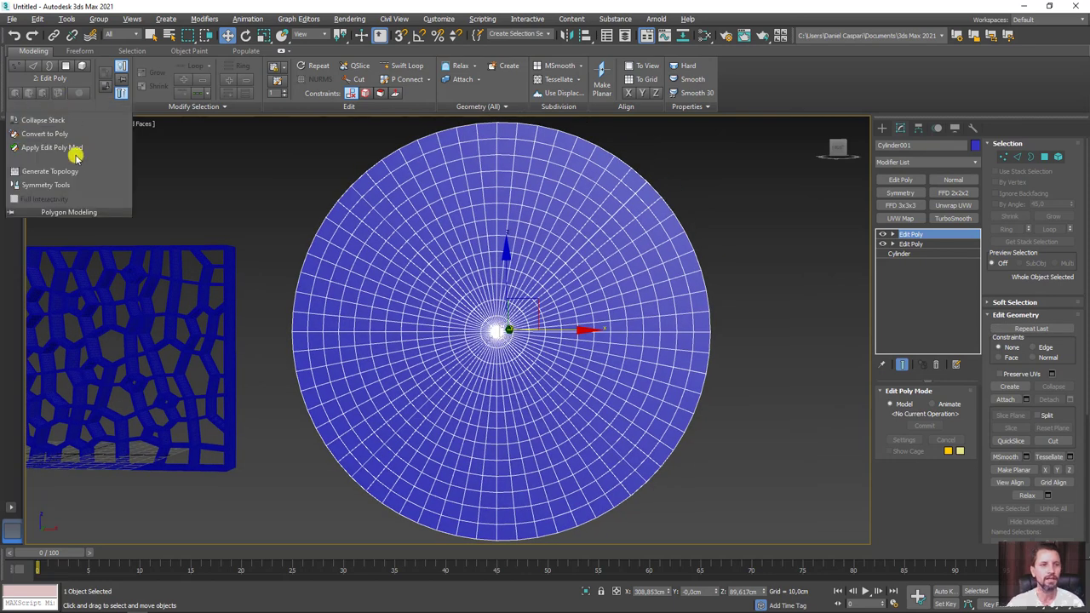
pyautogui.click(55, 172)
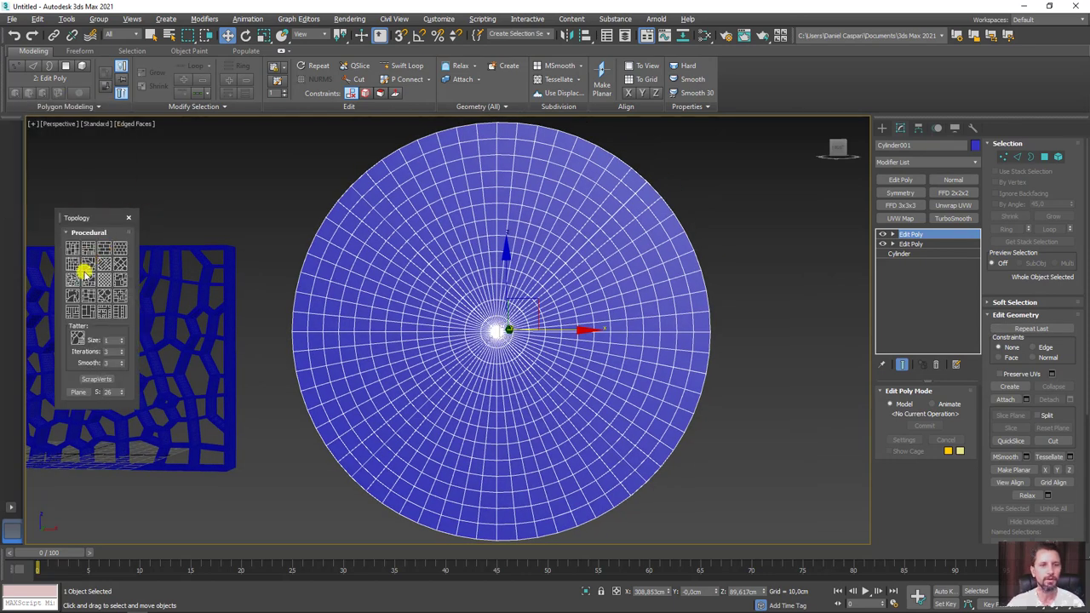
pyautogui.click(73, 281)
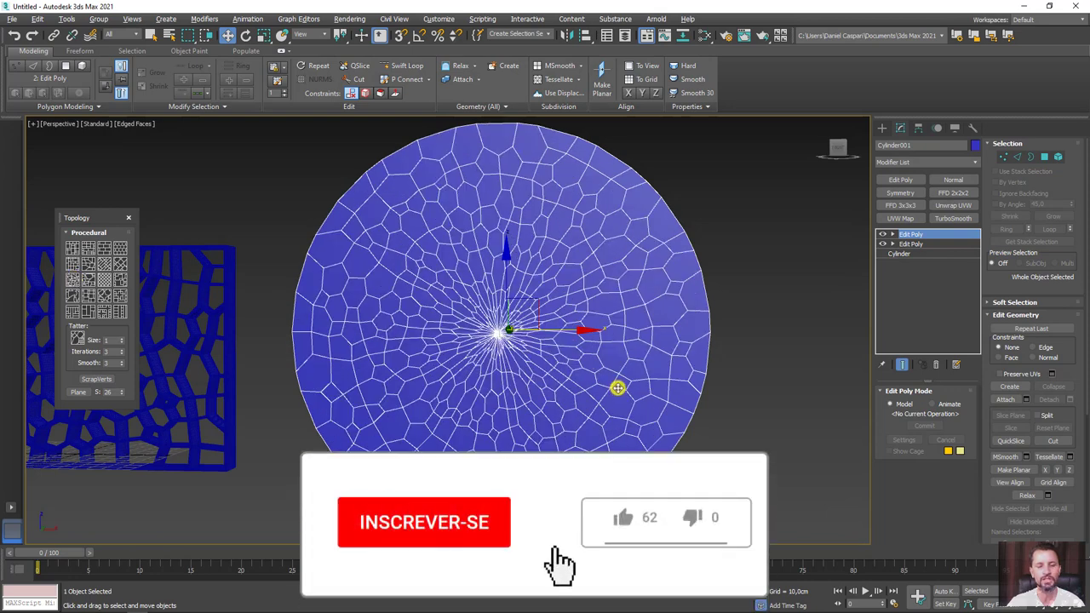
# Sketch annotation lines over the new cell pattern, clear them, and orbit to show both objects.
pyautogui.moveTo(647, 174)
pyautogui.mouseDown()
pyautogui.moveTo(576, 280)
pyautogui.moveTo(498, 349)
pyautogui.mouseUp()
pyautogui.moveTo(545, 166); pyautogui.dragTo(511, 323)
pyautogui.moveTo(311, 177); pyautogui.dragTo(498, 327)
pyautogui.moveTo(317, 325); pyautogui.dragTo(430, 316)
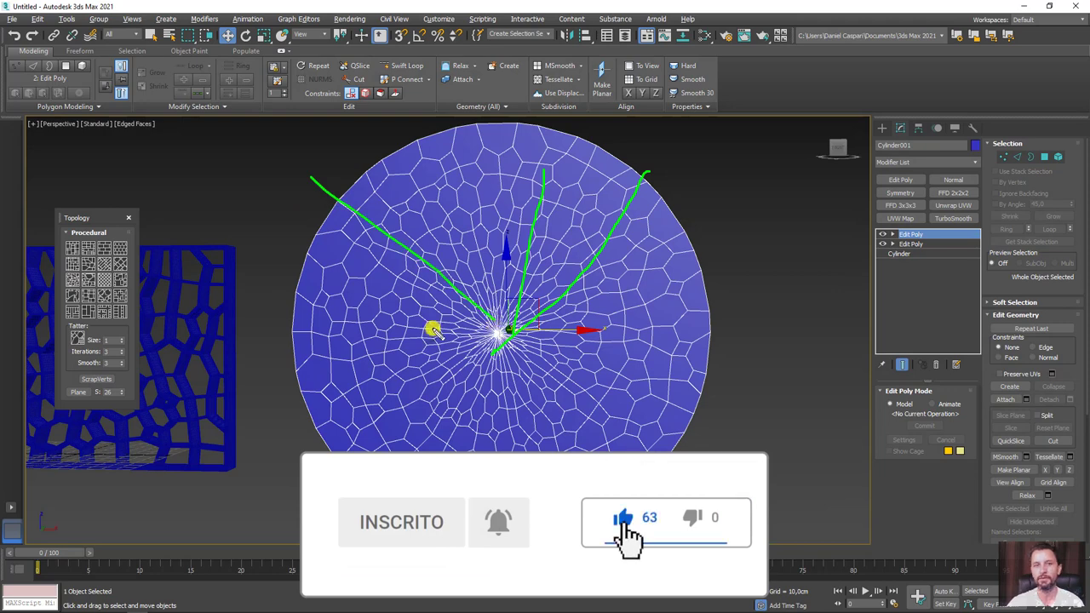
pyautogui.moveTo(521, 294); pyautogui.dragTo(538, 291)
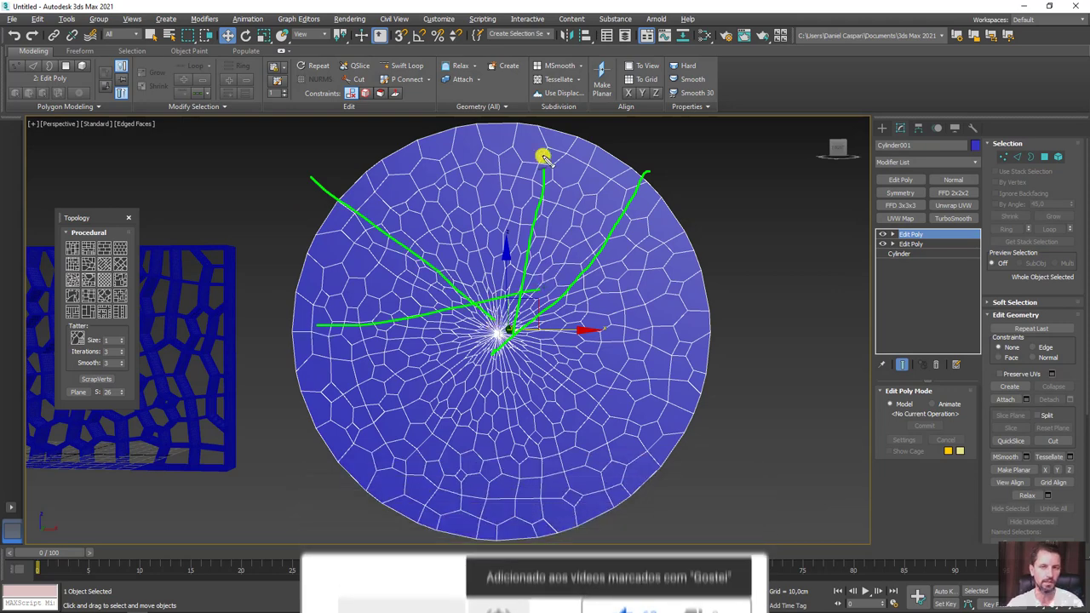
pyautogui.press('Escape')
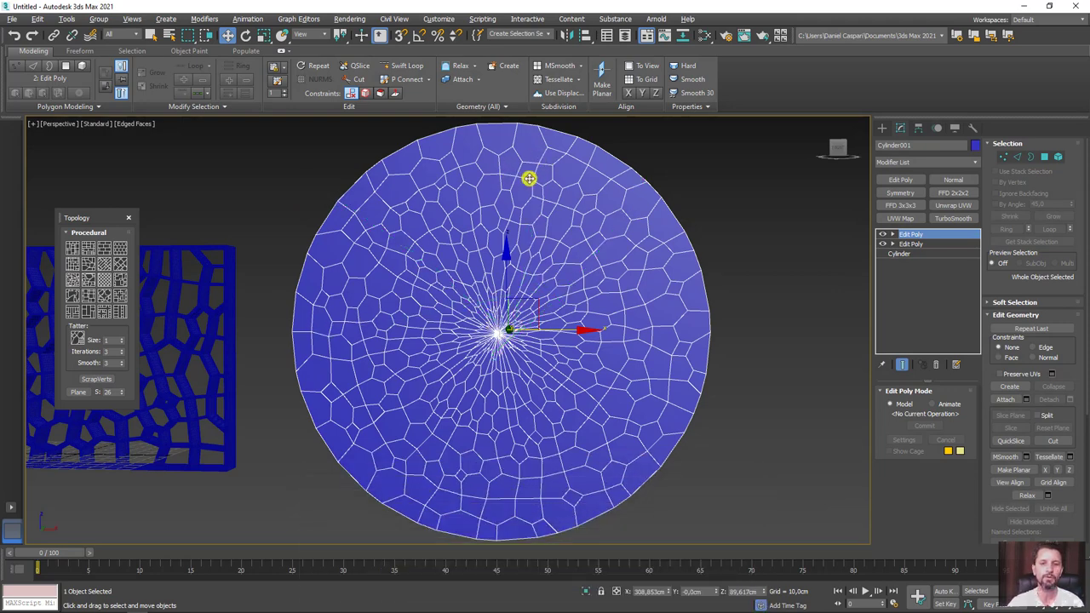
pyautogui.keyDown('alt'); pyautogui.moveTo(529, 178); pyautogui.dragTo(451, 280, button='middle'); pyautogui.keyUp('alt')
pyautogui.scroll(-3, 614, 313)
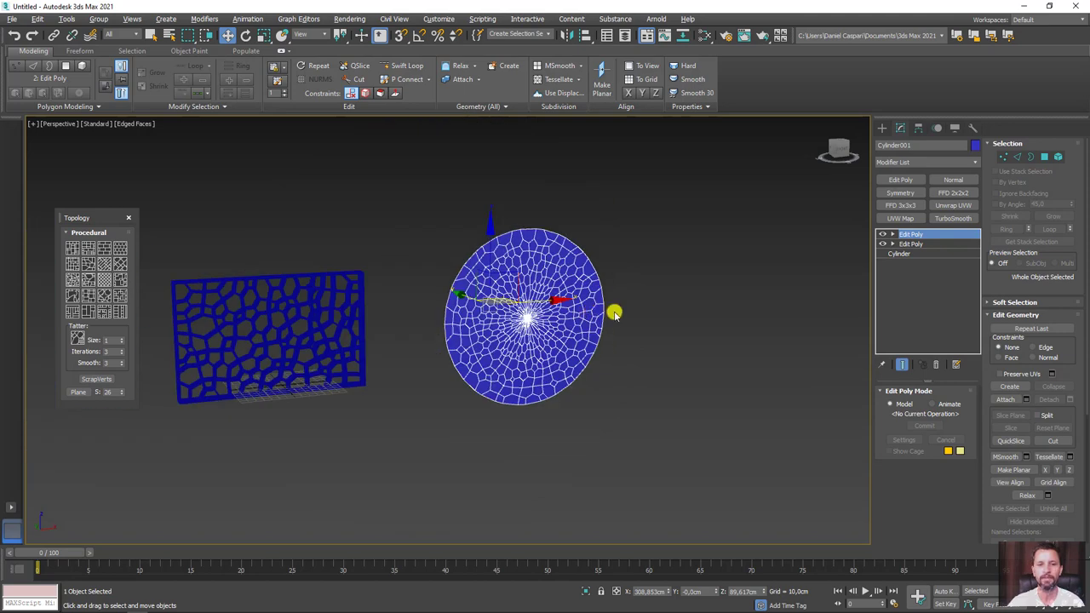
pyautogui.scroll(5, 711, 319)
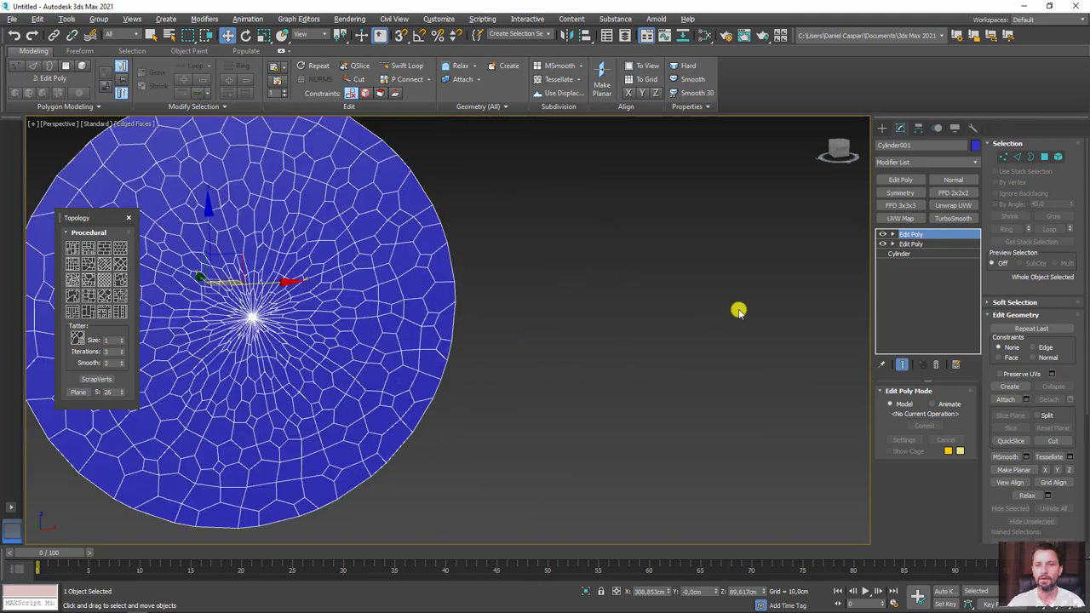
# Remove the top Edit Poly and reduce the cylinder's Cap Segments from 13 to 1.
pyautogui.click(936, 364)
pyautogui.moveTo(684, 356); pyautogui.dragTo(787, 368, button='middle')
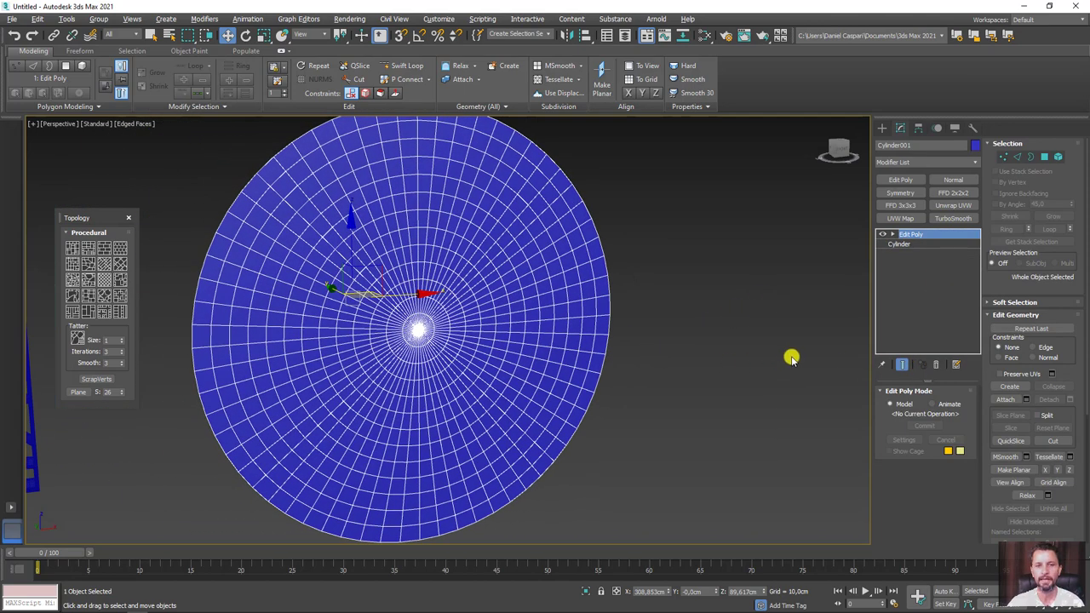
pyautogui.click(881, 234)
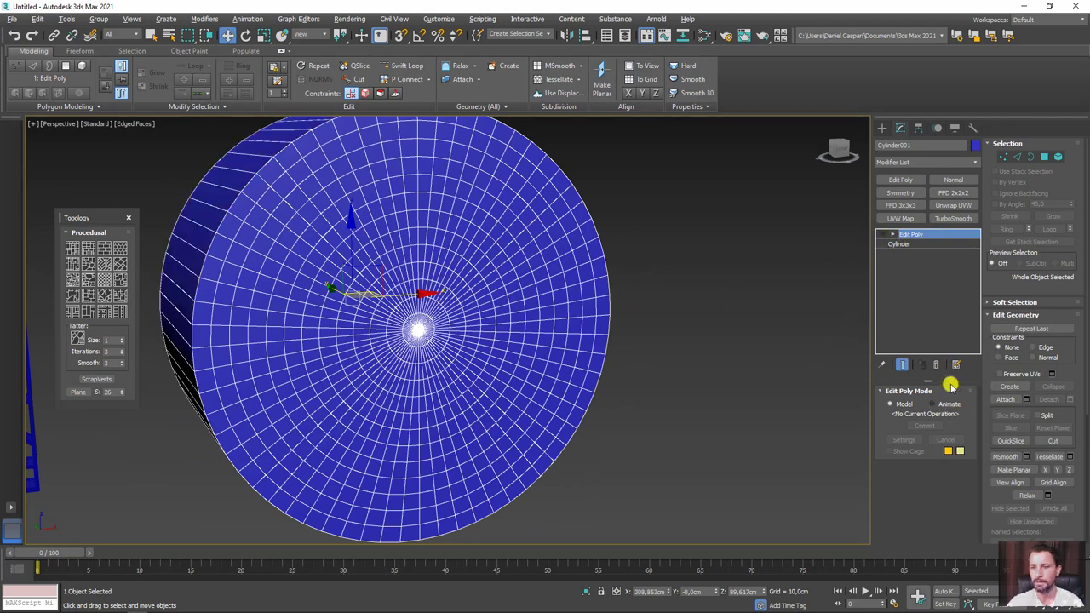
pyautogui.click(909, 243)
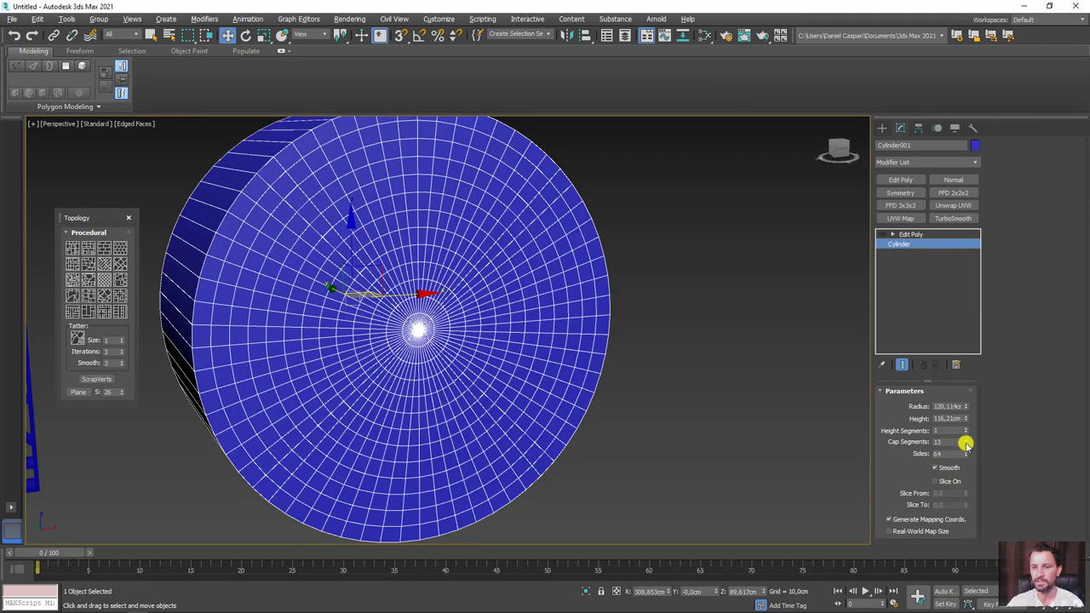
pyautogui.rightClick(965, 443)
# Return to the restored Edit Poly and inspect the plain cap's polygons from above.
pyautogui.click(911, 234)
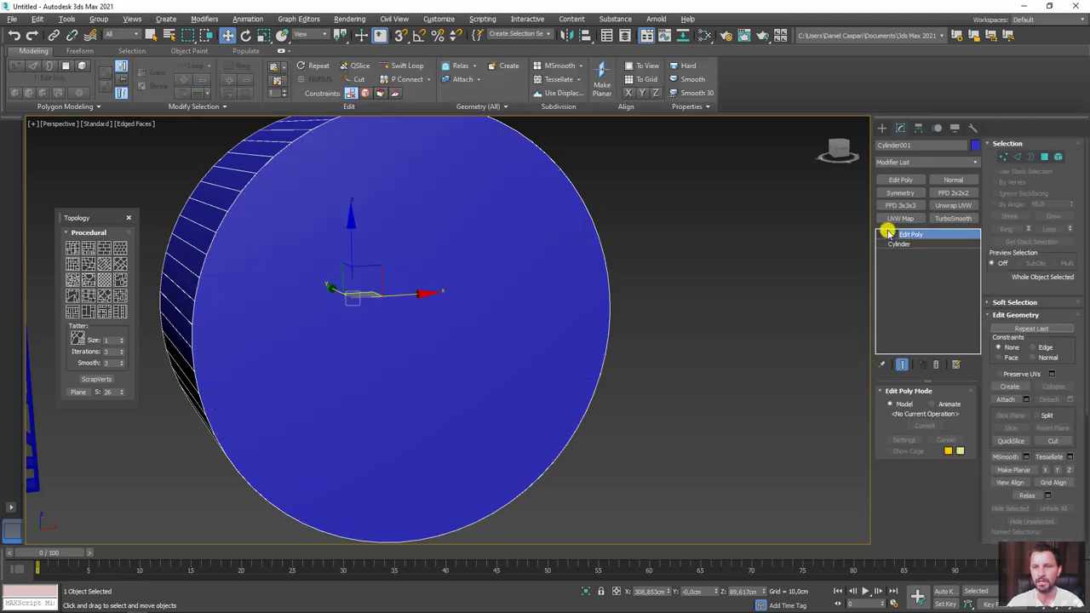
pyautogui.click(882, 234)
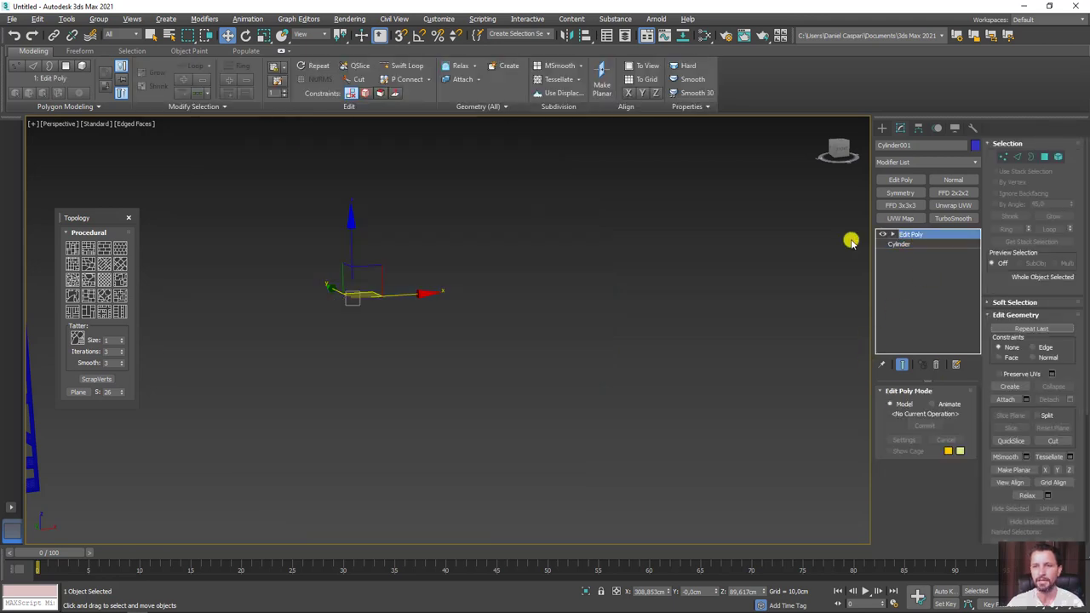
pyautogui.click(936, 364)
pyautogui.hotkey('ctrl', 'z')
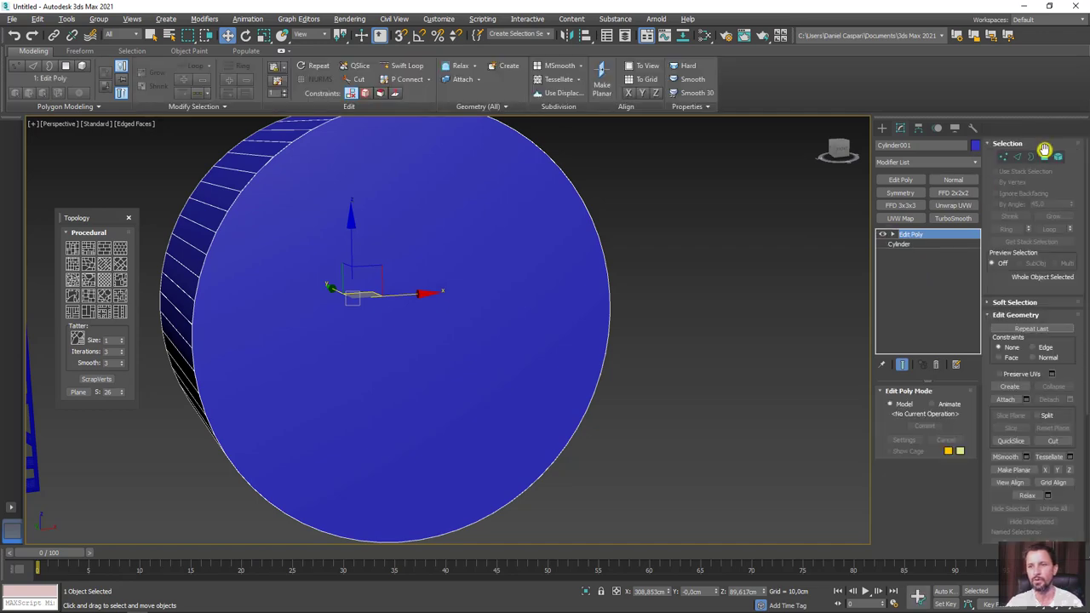
pyautogui.click(1044, 152)
pyautogui.scroll(-3, 632, 264)
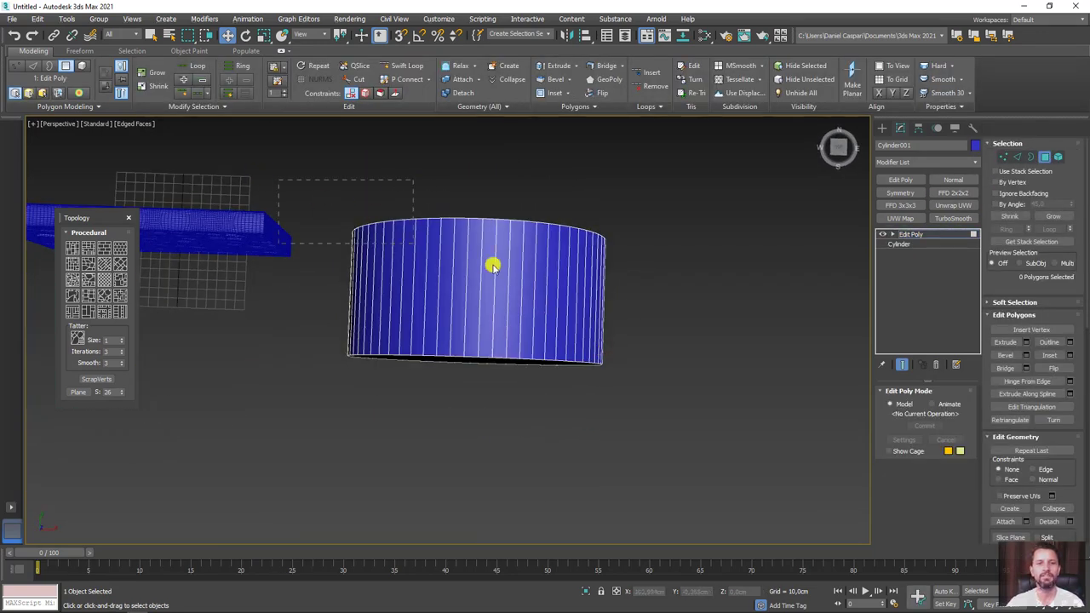
pyautogui.moveTo(681, 284)
pyautogui.keyDown('alt'); pyautogui.mouseDown(button='middle')
pyautogui.moveTo(632, 300)
pyautogui.moveTo(634, 285)
pyautogui.mouseUp(button='middle'); pyautogui.keyUp('alt')
pyautogui.scroll(3, 631, 300)
pyautogui.click(910, 233)
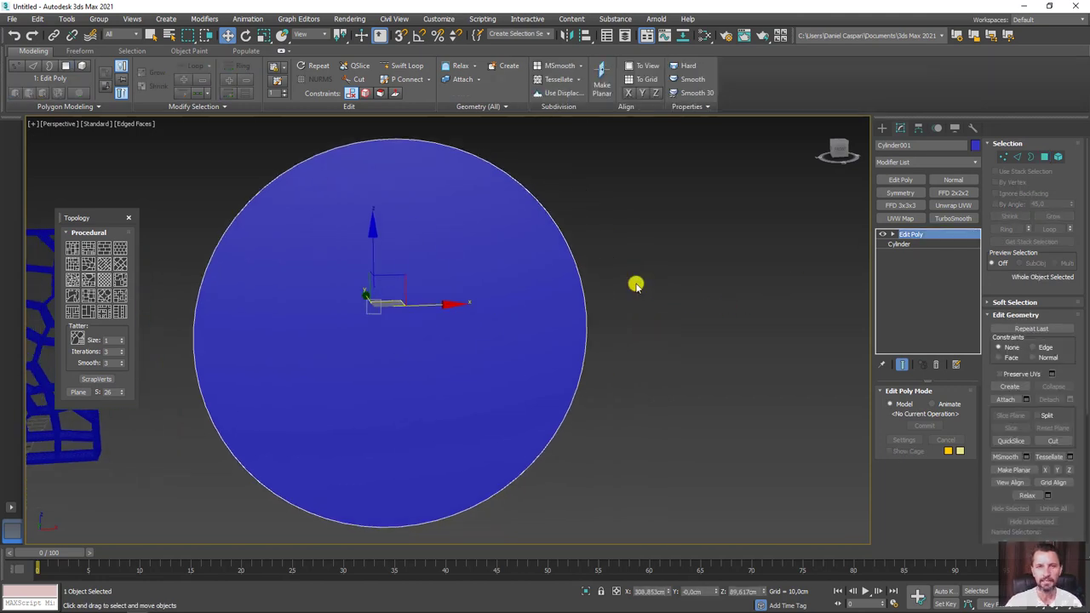
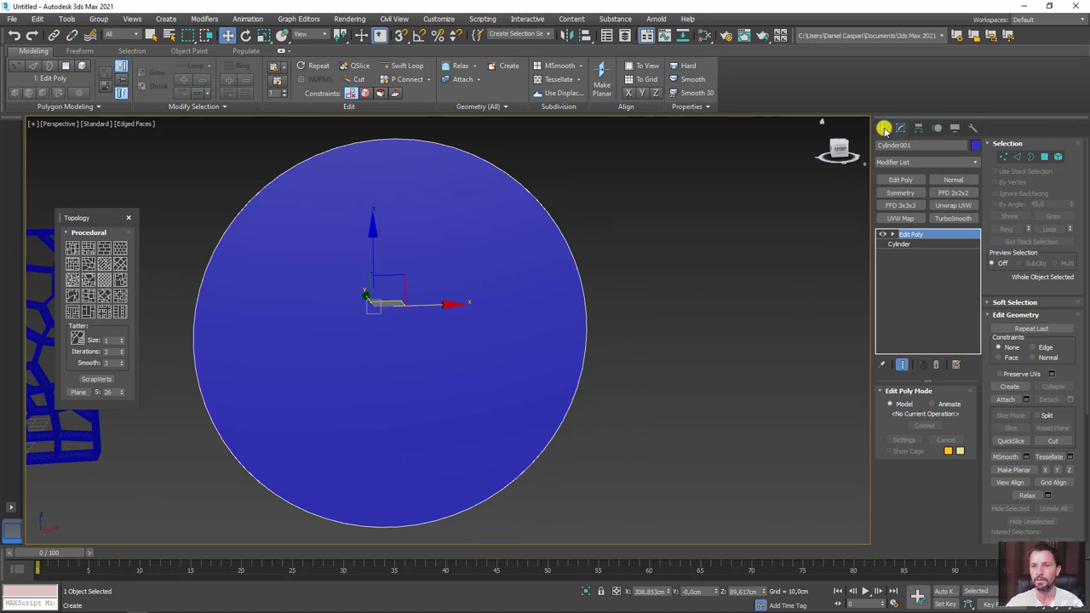
# Create a tall box beside the blue disc.
pyautogui.click(882, 127)
pyautogui.keyDown('alt'); pyautogui.moveTo(763, 239); pyautogui.dragTo(855, 228, button='middle'); pyautogui.keyUp('alt')
pyautogui.click(903, 196)
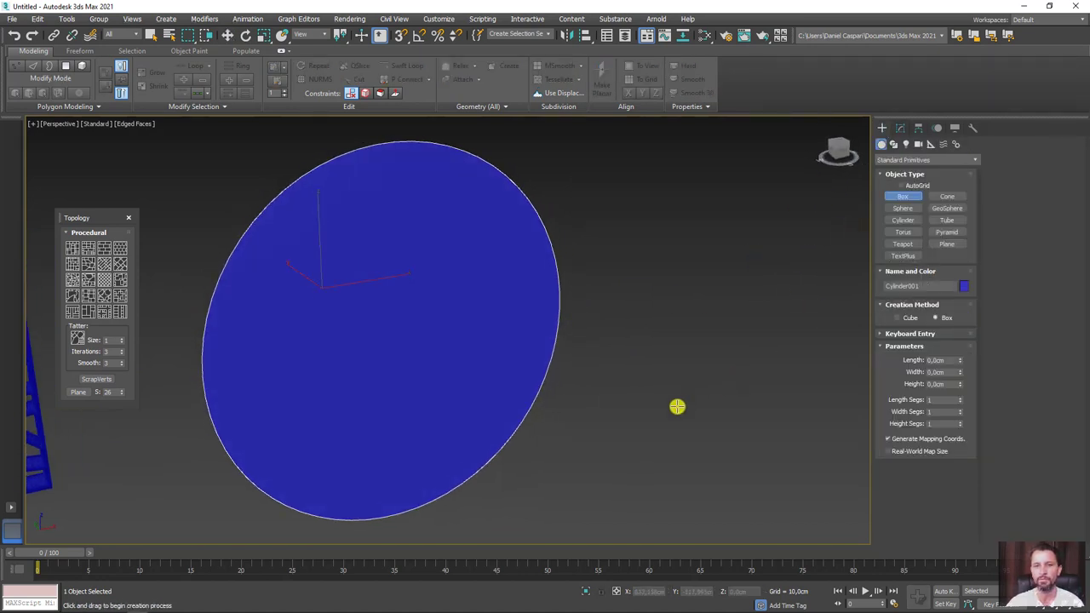
pyautogui.moveTo(615, 460); pyautogui.dragTo(695, 473)
pyautogui.click(734, 344)
pyautogui.press('w')
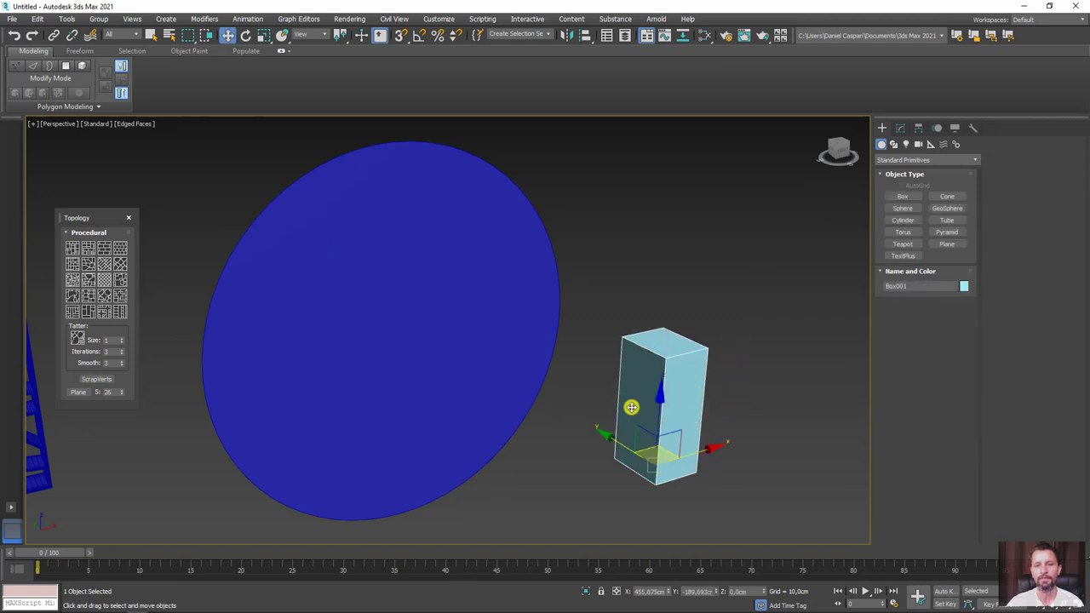
# Turn the blue disc into a ProBoolean compound object set to Subtraction.
pyautogui.click(474, 351)
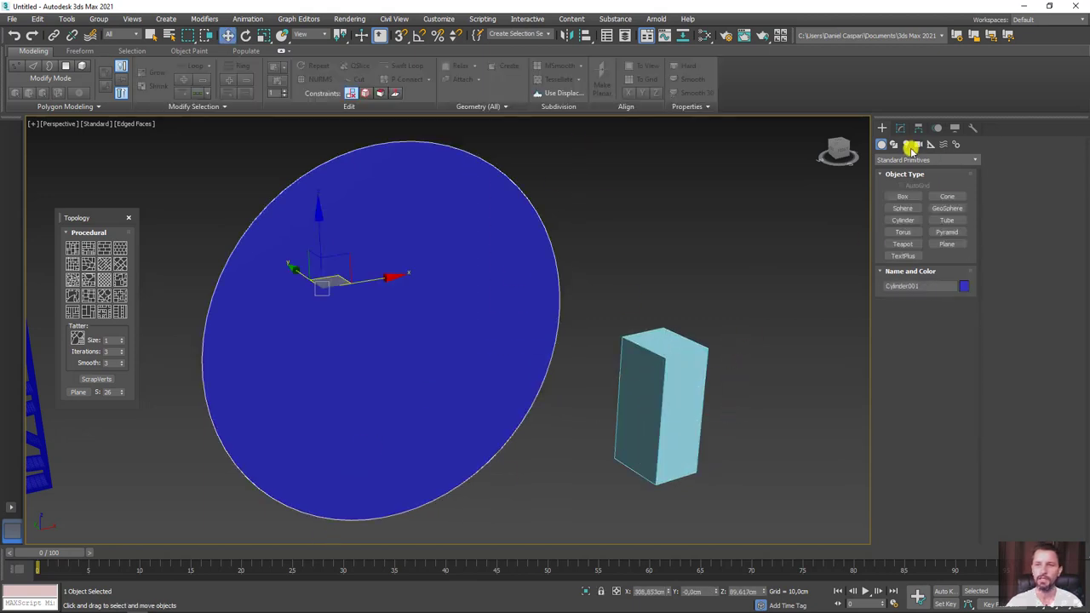
pyautogui.click(921, 161)
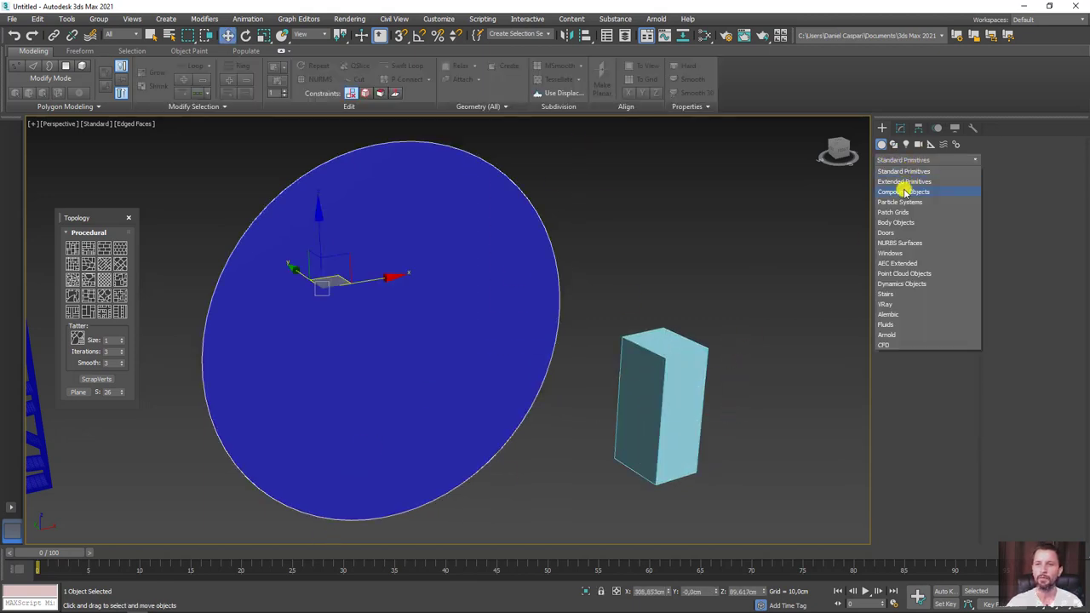
pyautogui.click(903, 191)
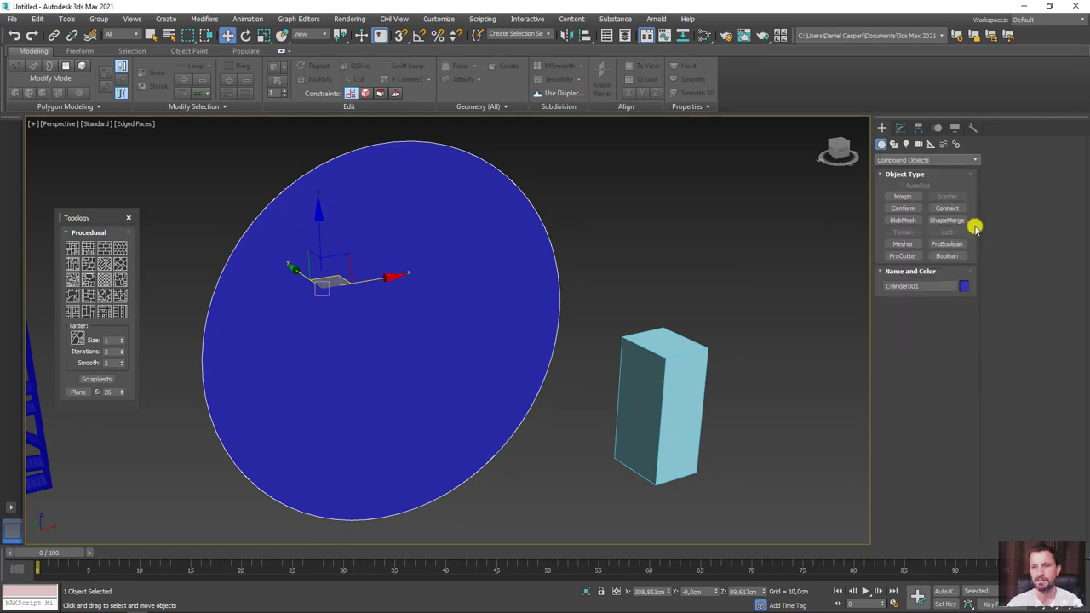
pyautogui.click(947, 244)
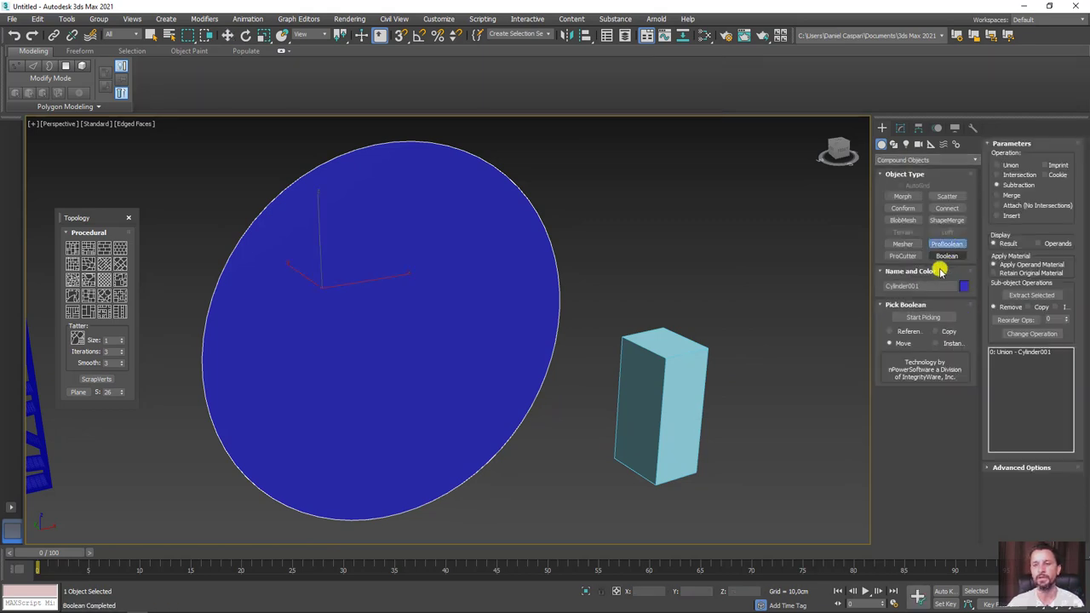
# Mark the box and disc with on-screen annotations and activate Start Picking.
pyautogui.moveTo(583, 251)
pyautogui.mouseDown()
pyautogui.moveTo(639, 285)
pyautogui.moveTo(625, 297)
pyautogui.moveTo(652, 260)
pyautogui.mouseUp()
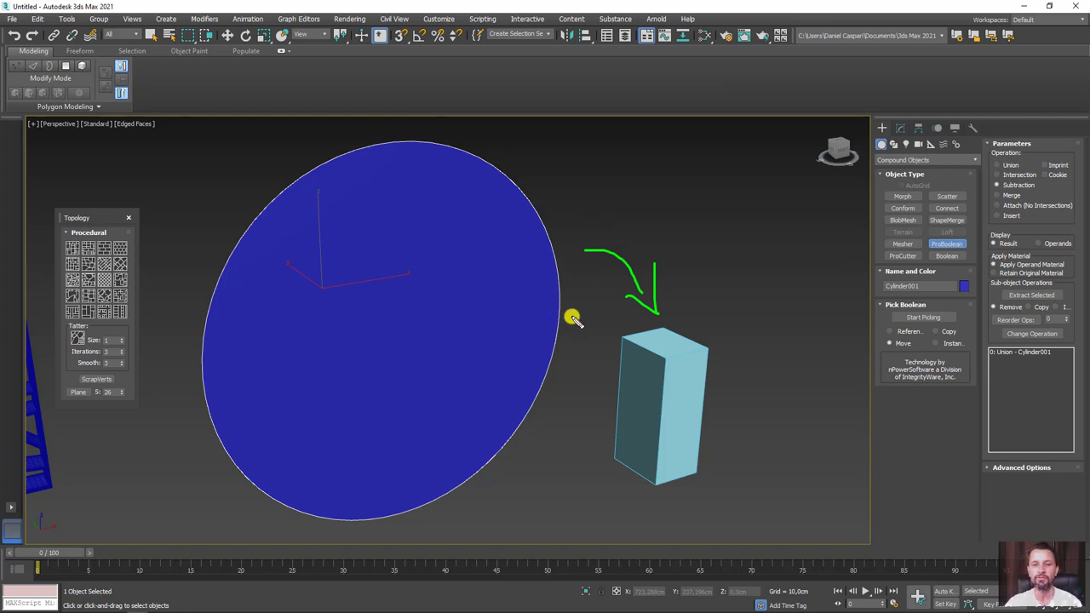
pyautogui.moveTo(603, 281)
pyautogui.mouseDown()
pyautogui.moveTo(596, 404)
pyautogui.moveTo(568, 503)
pyautogui.mouseUp()
pyautogui.moveTo(574, 351); pyautogui.dragTo(602, 522)
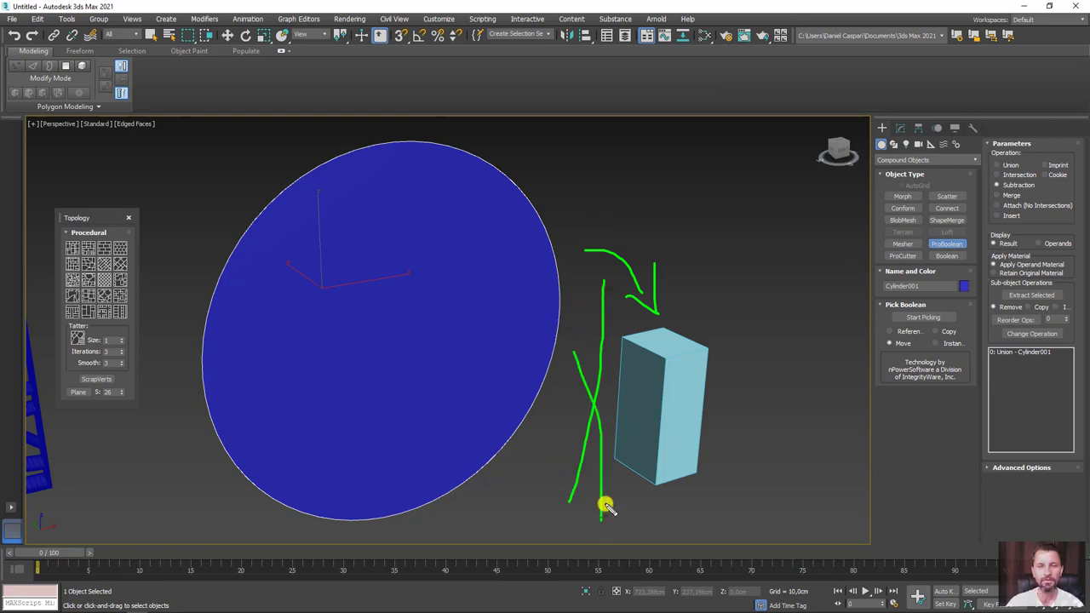
pyautogui.press('Escape')
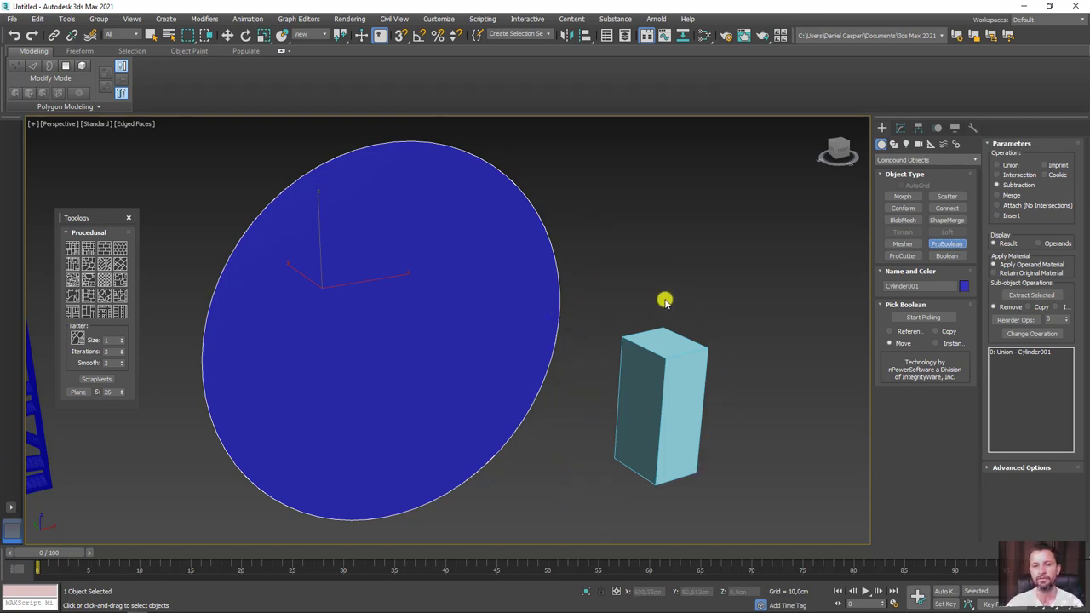
pyautogui.moveTo(630, 302)
pyautogui.mouseDown()
pyautogui.moveTo(632, 505)
pyautogui.moveTo(706, 309)
pyautogui.moveTo(656, 277)
pyautogui.mouseUp()
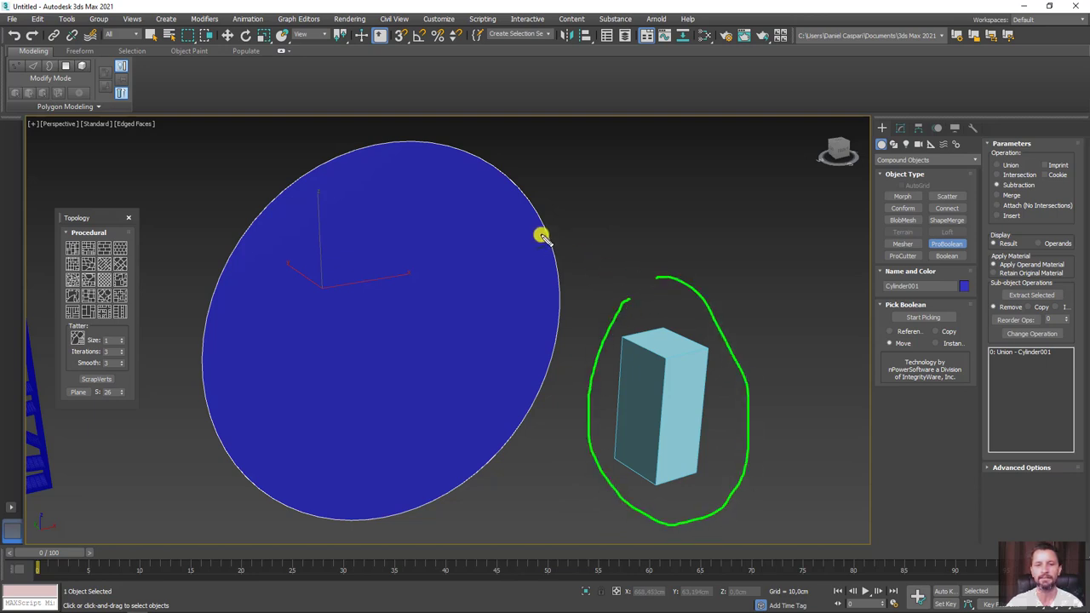
pyautogui.moveTo(540, 236); pyautogui.dragTo(622, 223)
pyautogui.press('Escape')
pyautogui.click(941, 315)
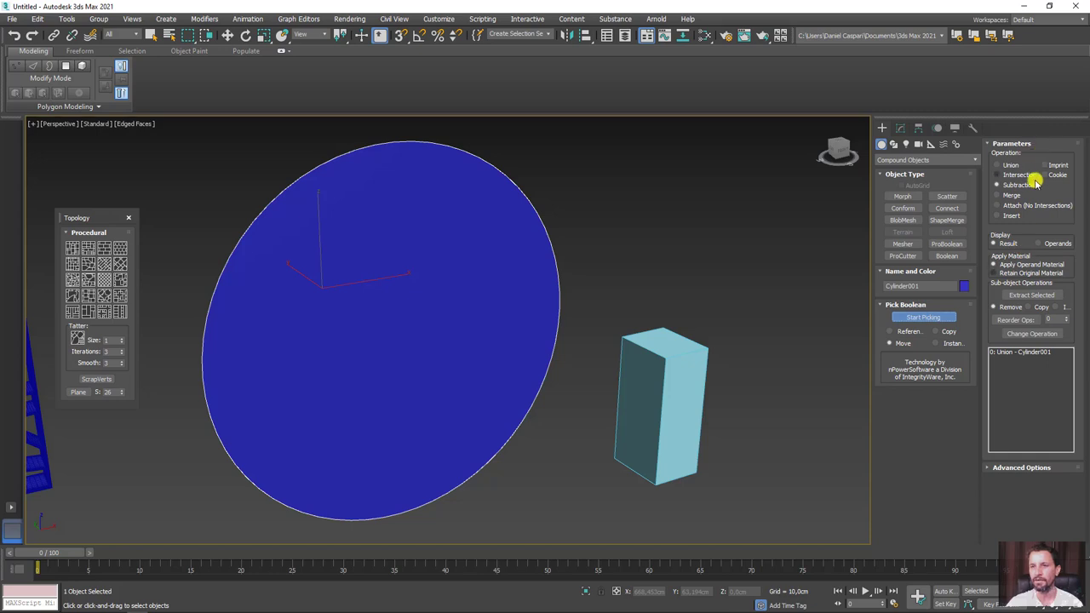
# Pick the box to subtract it from the disc, then bring the lattice panel into view.
pyautogui.moveTo(1037, 179)
pyautogui.mouseDown()
pyautogui.moveTo(1003, 180)
pyautogui.moveTo(1027, 185)
pyautogui.mouseUp()
pyautogui.press('Escape')
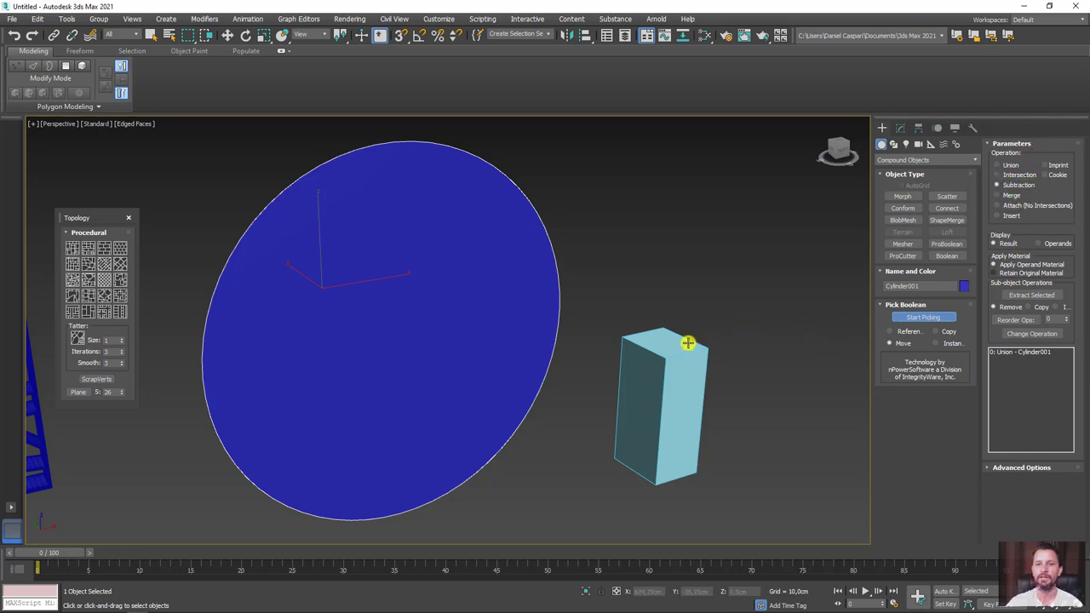
pyautogui.click(663, 353)
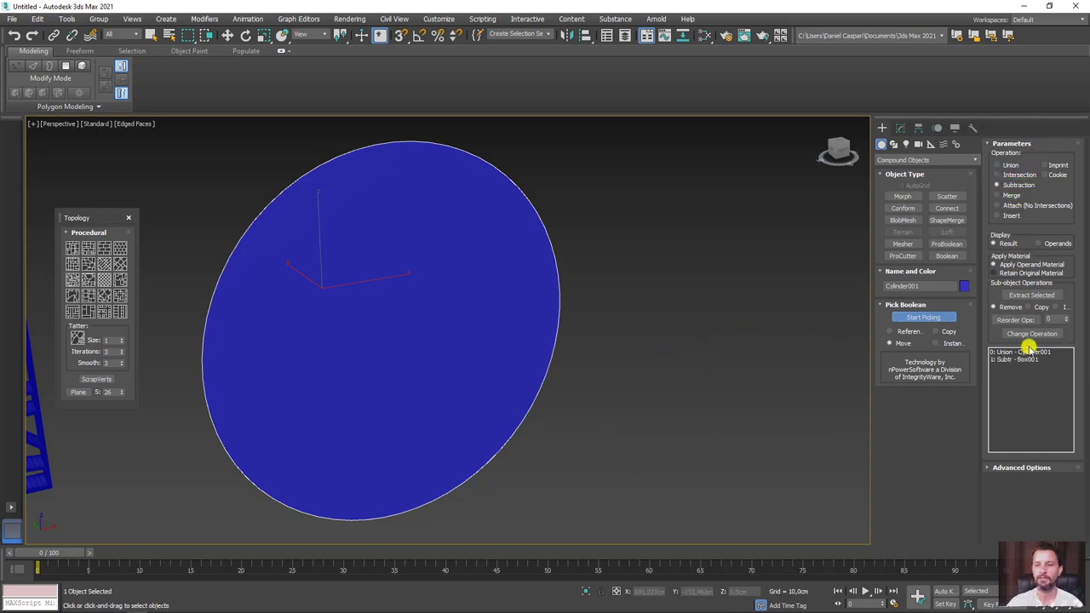
pyautogui.moveTo(618, 340)
pyautogui.keyDown('alt'); pyautogui.mouseDown(button='middle')
pyautogui.moveTo(540, 302)
pyautogui.moveTo(659, 282)
pyautogui.moveTo(586, 340)
pyautogui.moveTo(345, 201)
pyautogui.mouseUp(button='middle'); pyautogui.keyUp('alt')
pyautogui.moveTo(626, 364)
pyautogui.mouseDown(button='middle')
pyautogui.moveTo(669, 382)
pyautogui.moveTo(705, 352)
pyautogui.mouseUp(button='middle')
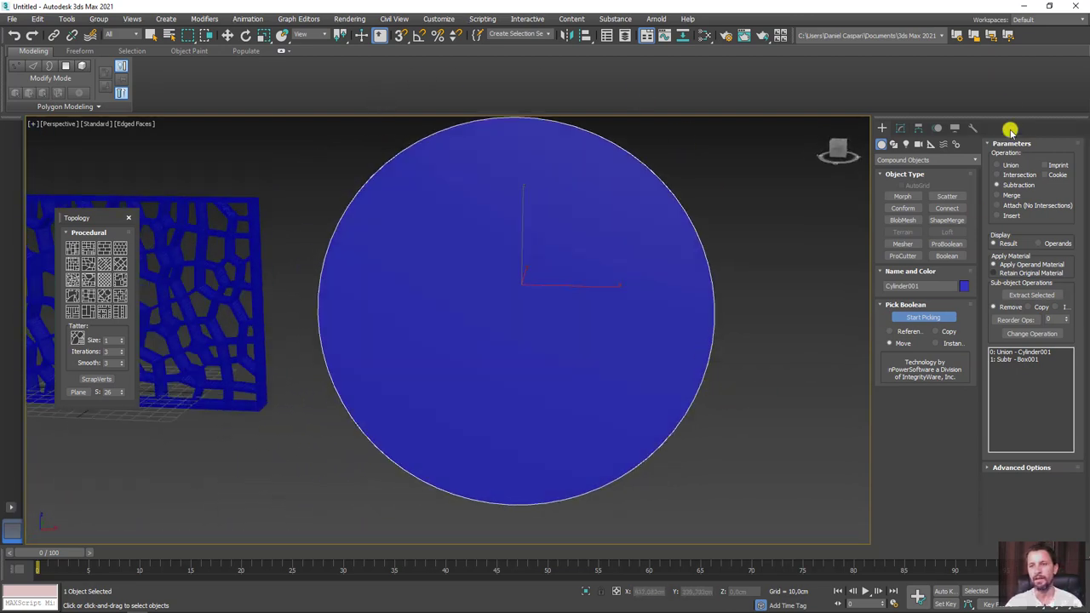
# Show the disc's ProBoolean in the Modify panel, scrolled to Advanced Options.
pyautogui.click(900, 130)
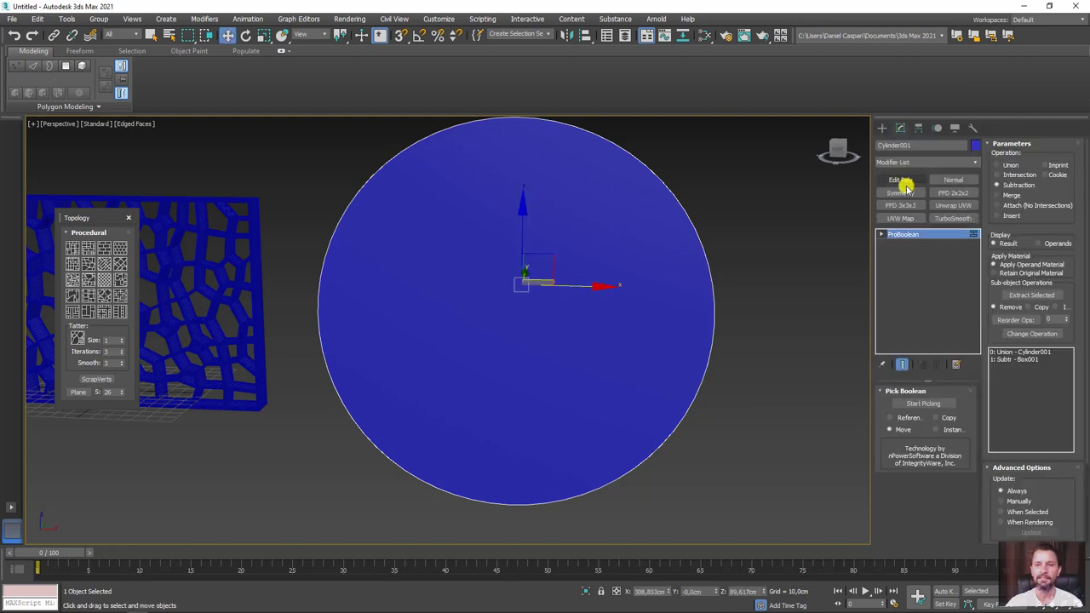
pyautogui.moveTo(876, 219)
pyautogui.mouseDown()
pyautogui.moveTo(895, 246)
pyautogui.moveTo(934, 244)
pyautogui.moveTo(911, 219)
pyautogui.mouseUp()
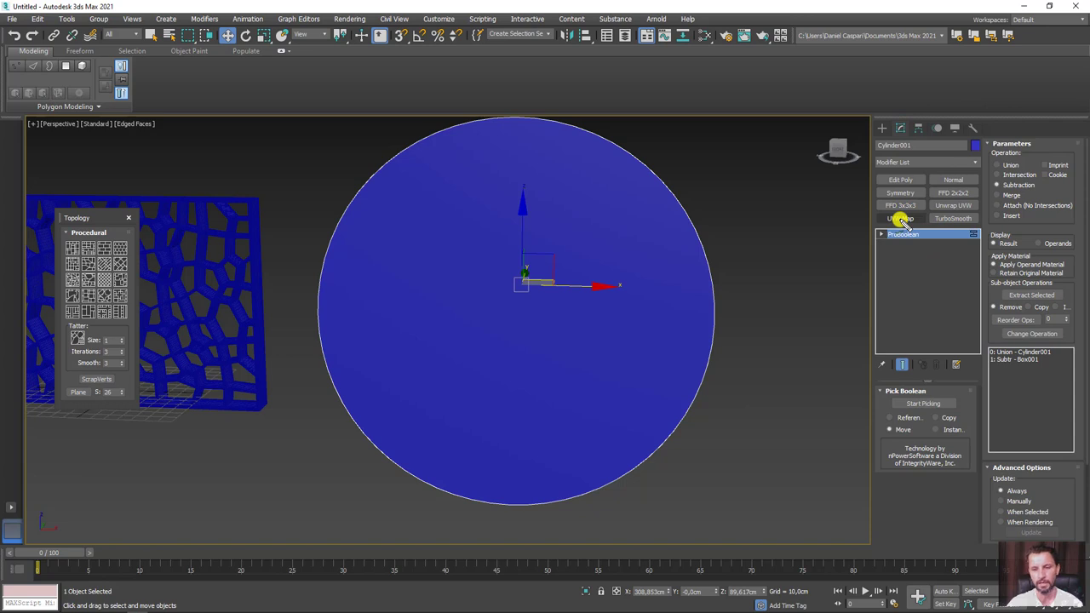
pyautogui.scroll(-3, 1067, 497)
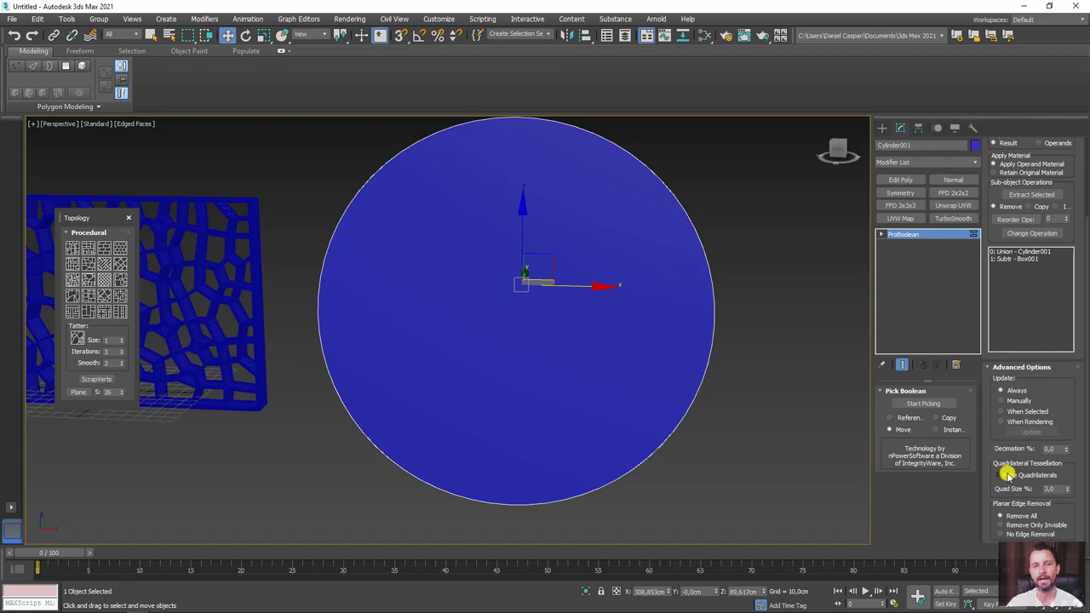
# Enable Make Quadrilaterals at Quad Size 3.0 and add an Edit Poly modifier with Ctrl+E.
pyautogui.click(1001, 474)
pyautogui.moveTo(758, 434)
pyautogui.keyDown('alt'); pyautogui.mouseDown(button='middle')
pyautogui.moveTo(757, 384)
pyautogui.moveTo(778, 431)
pyautogui.mouseUp(button='middle'); pyautogui.keyUp('alt')
pyautogui.scroll(-3, 778, 430)
pyautogui.moveTo(1059, 492); pyautogui.dragTo(1024, 492)
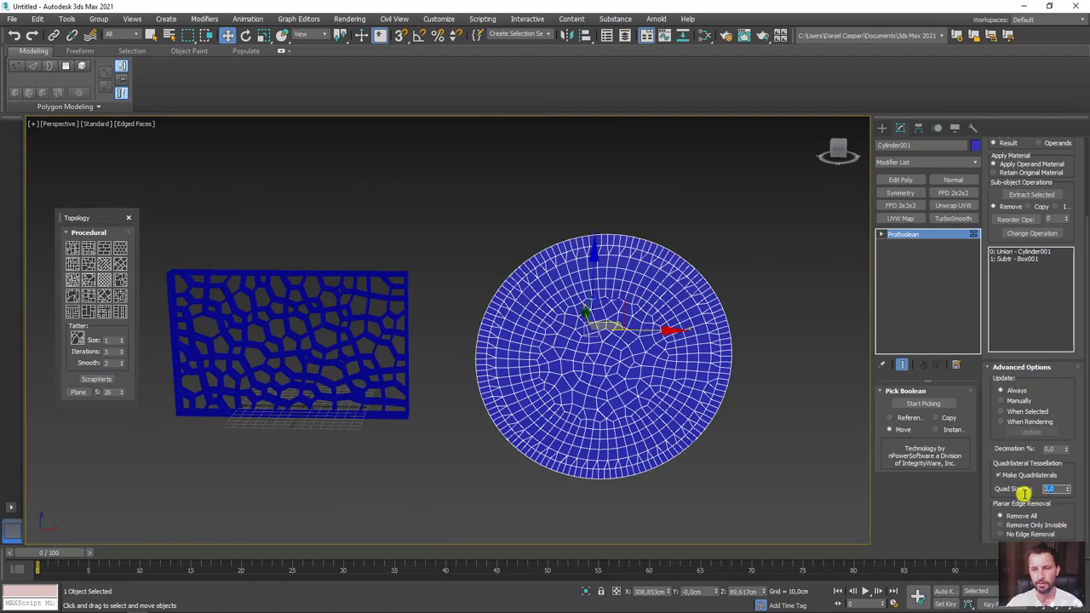
pyautogui.press('Return')
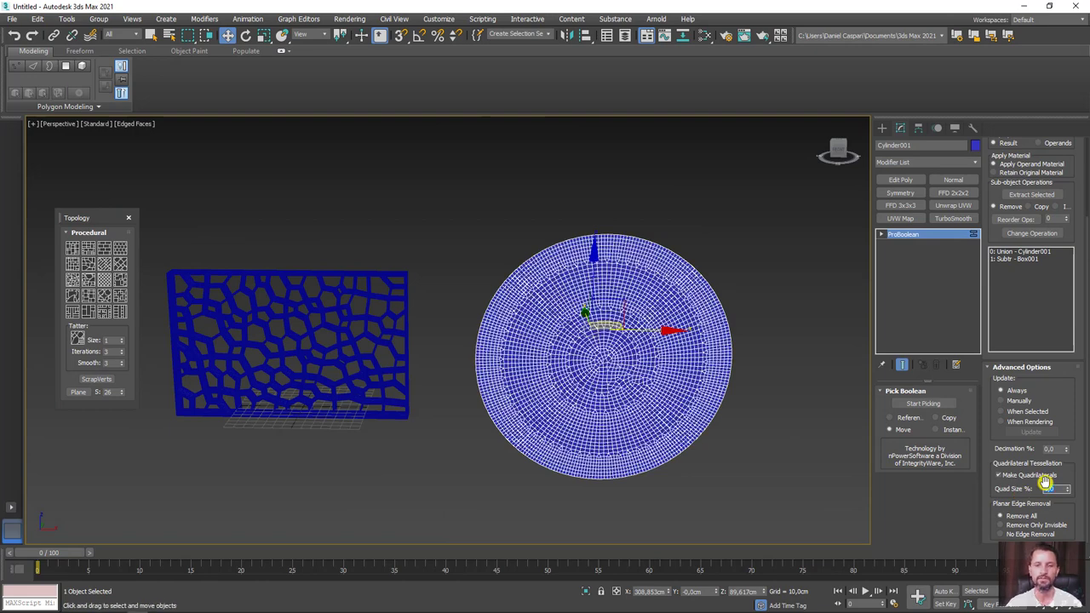
pyautogui.press('Return')
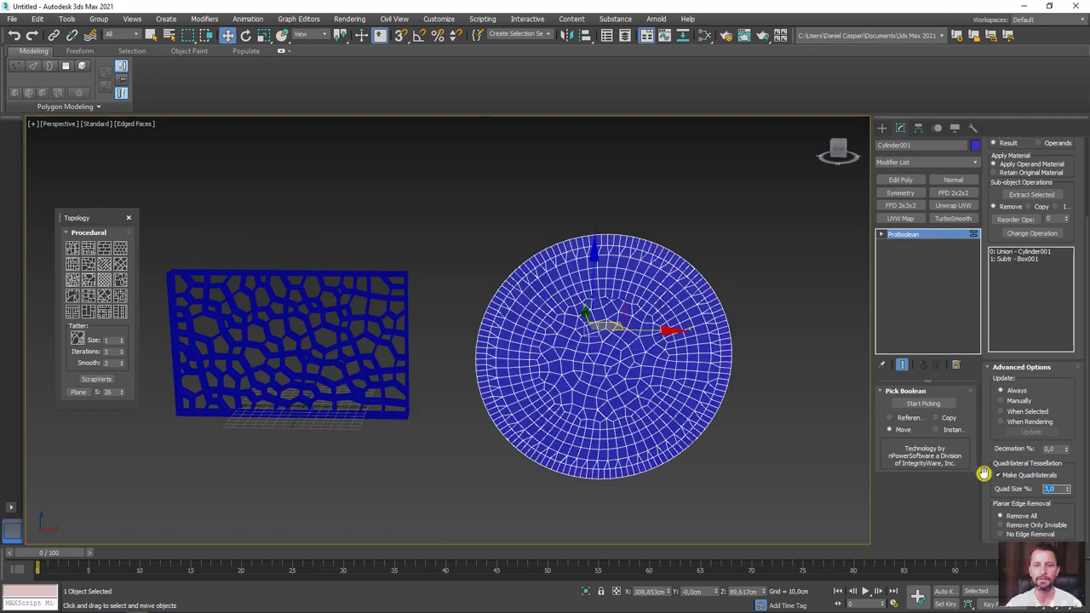
pyautogui.moveTo(612, 431)
pyautogui.keyDown('alt'); pyautogui.mouseDown(button='middle')
pyautogui.moveTo(573, 433)
pyautogui.moveTo(614, 418)
pyautogui.mouseUp(button='middle'); pyautogui.keyUp('alt')
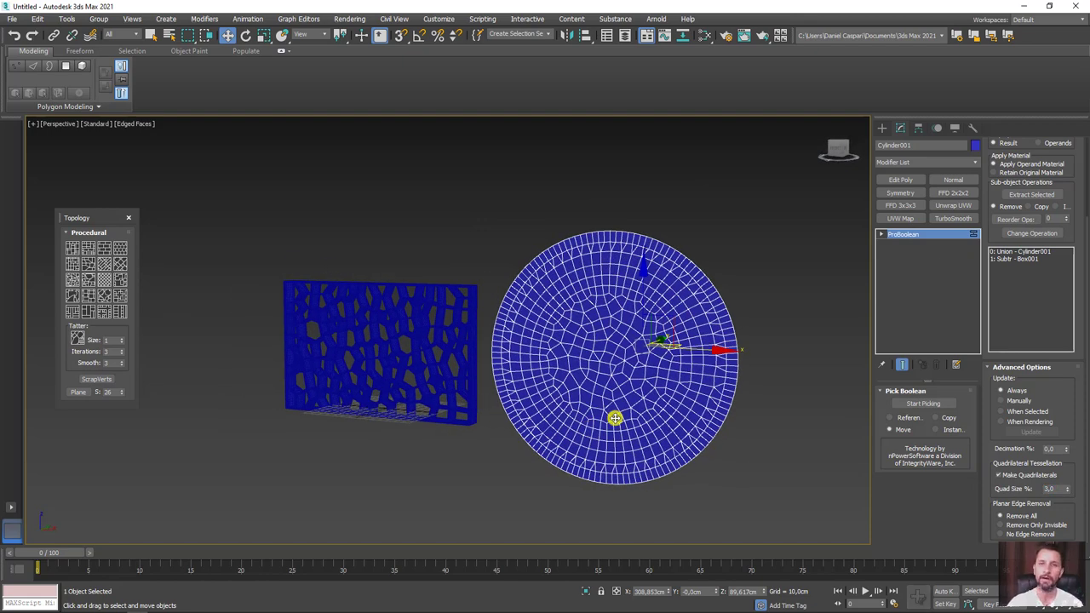
pyautogui.hotkey('ctrl', 'e')
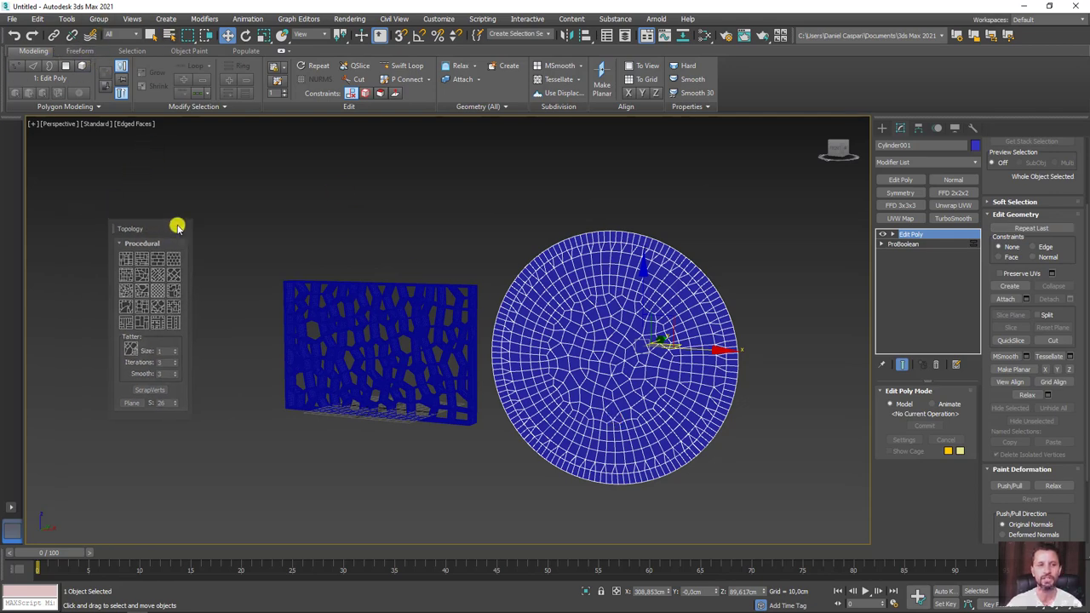
# Apply a Voronoi-like cell pattern to the disc from the Topology panel.
pyautogui.moveTo(106, 207); pyautogui.dragTo(327, 179)
pyautogui.keyDown('alt'); pyautogui.moveTo(499, 246); pyautogui.dragTo(560, 311, button='middle'); pyautogui.keyUp('alt')
pyautogui.scroll(2, 554, 310)
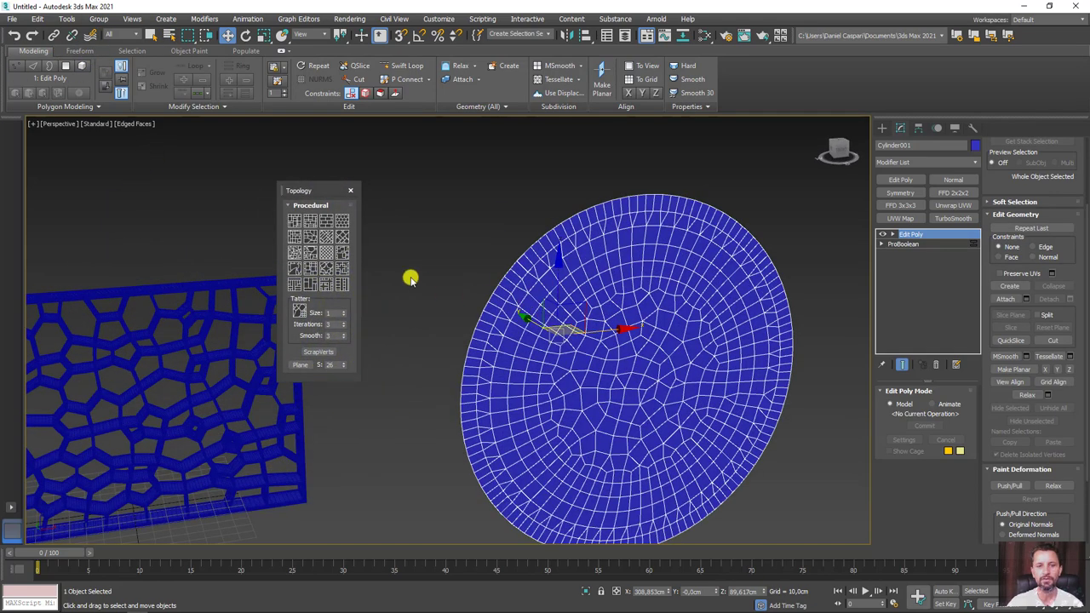
pyautogui.click(294, 253)
# Switch to a coarser cell pattern and stack a second Edit Poly modifier on top.
pyautogui.keyDown('alt'); pyautogui.moveTo(486, 336); pyautogui.dragTo(499, 297, button='middle'); pyautogui.keyUp('alt')
pyautogui.scroll(-2, 522, 324)
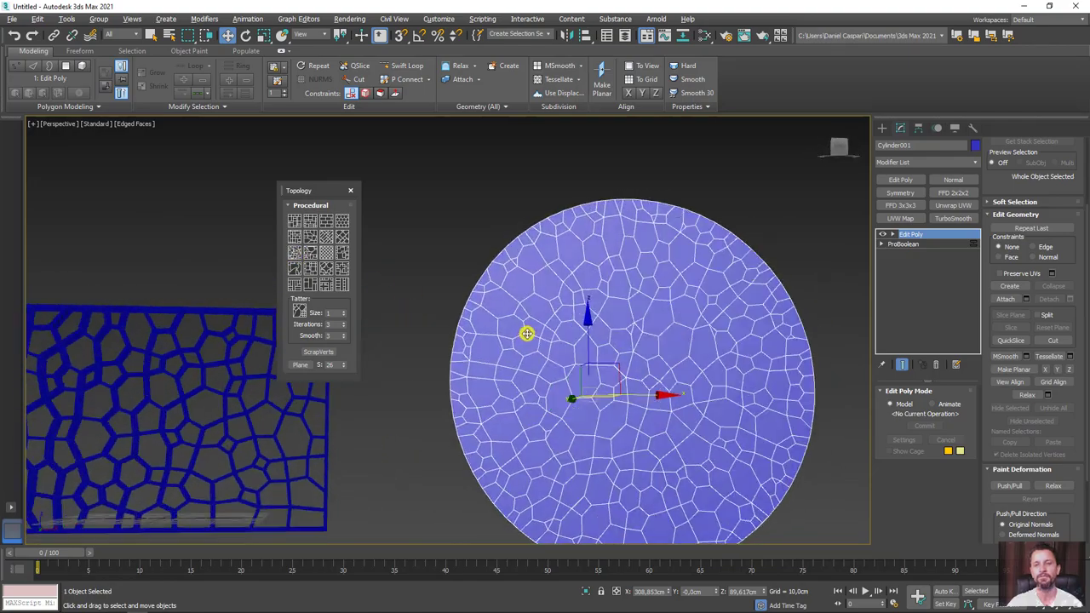
pyautogui.scroll(2, 509, 296)
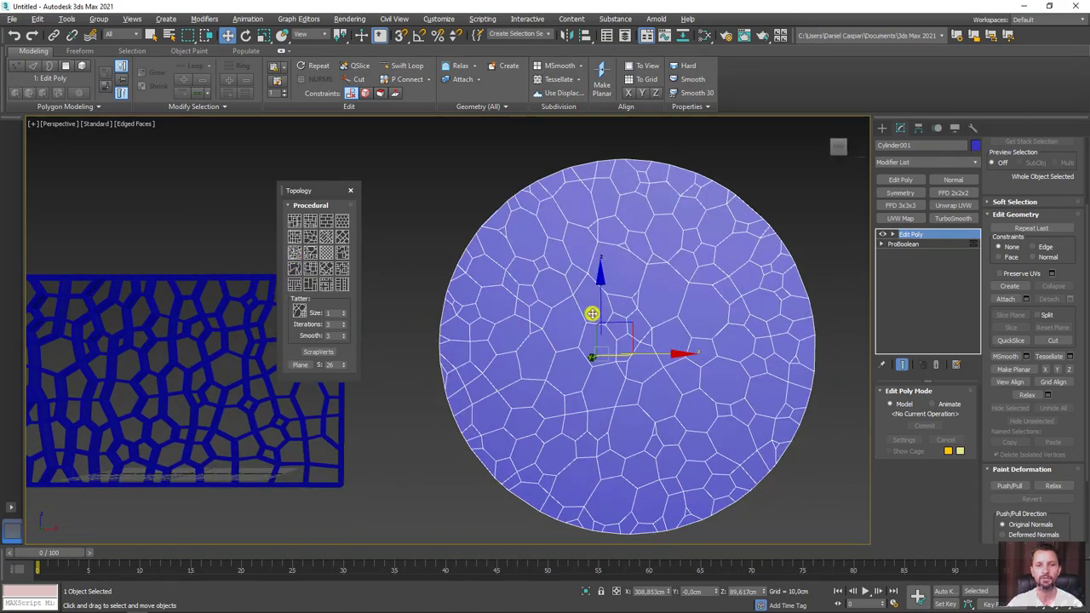
pyautogui.moveTo(591, 312)
pyautogui.keyDown('alt'); pyautogui.mouseDown(button='middle')
pyautogui.moveTo(571, 299)
pyautogui.moveTo(588, 333)
pyautogui.moveTo(552, 336)
pyautogui.mouseUp(button='middle'); pyautogui.keyUp('alt')
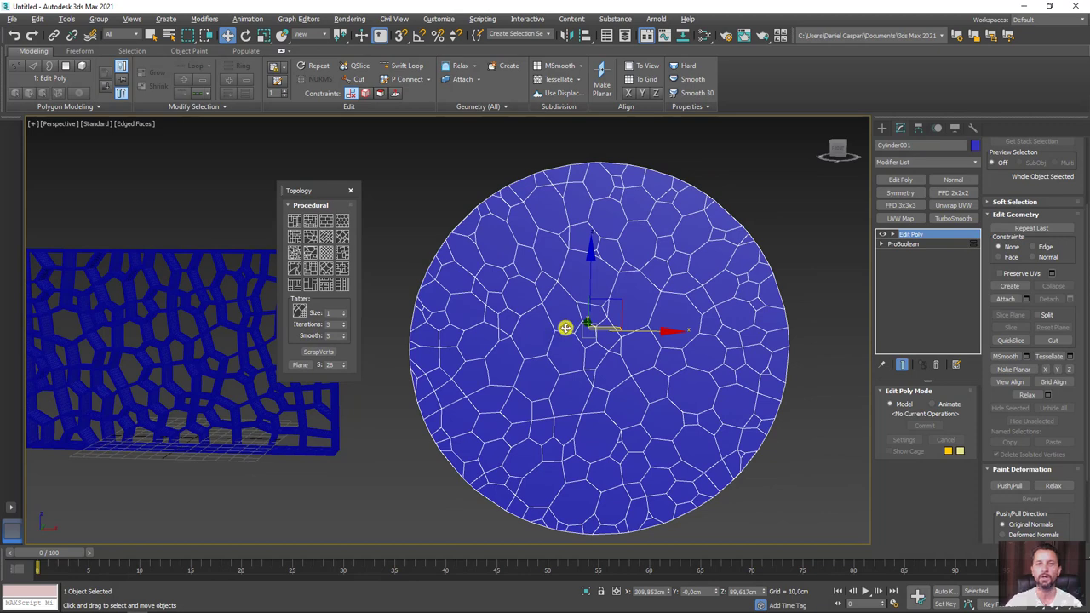
pyautogui.click(293, 255)
pyautogui.scroll(-3, 690, 290)
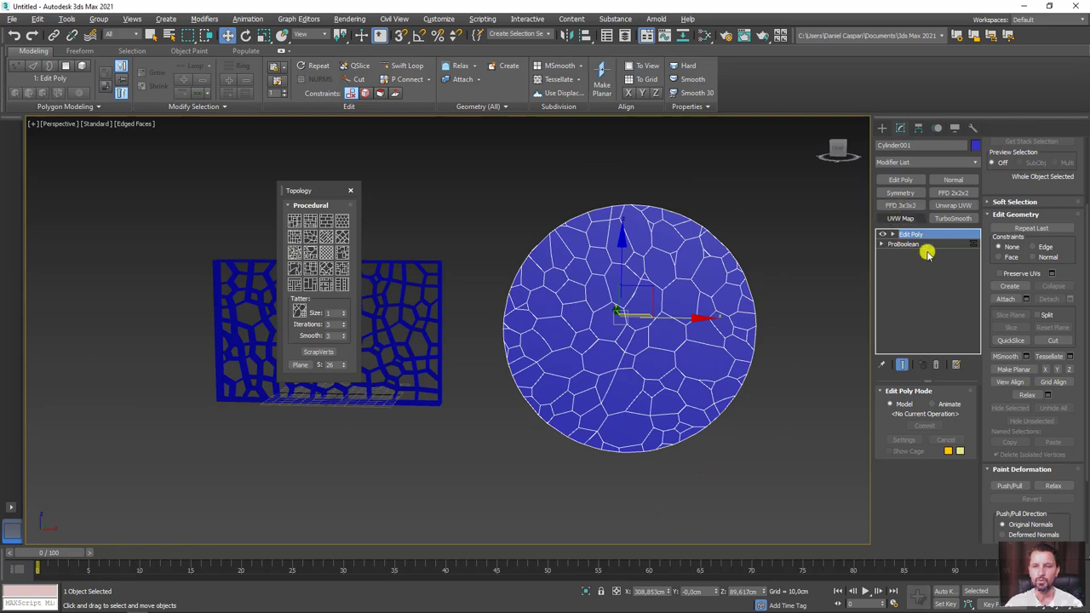
pyautogui.keyDown('ctrl'); pyautogui.moveTo(909, 233); pyautogui.dragTo(926, 249); pyautogui.keyUp('ctrl')
# Select all 110 polygons of the disc at Polygon level.
pyautogui.click(893, 234)
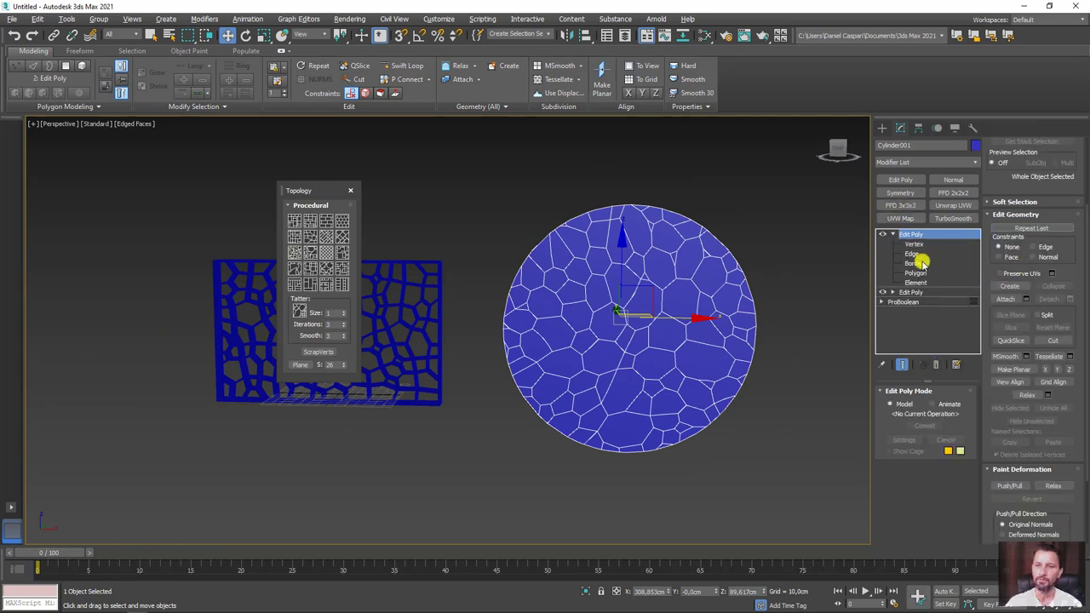
pyautogui.click(915, 272)
pyautogui.hotkey('ctrl', 'a')
pyautogui.scroll(4, 733, 298)
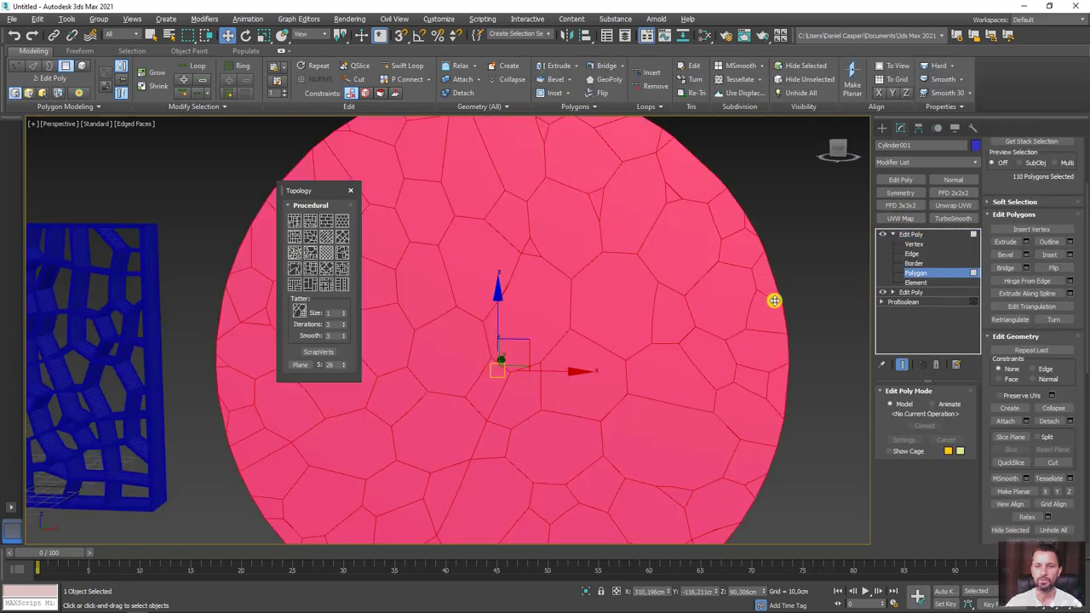
# Preview a By Polygon inset on every cell and inspect the result.
pyautogui.click(1069, 255)
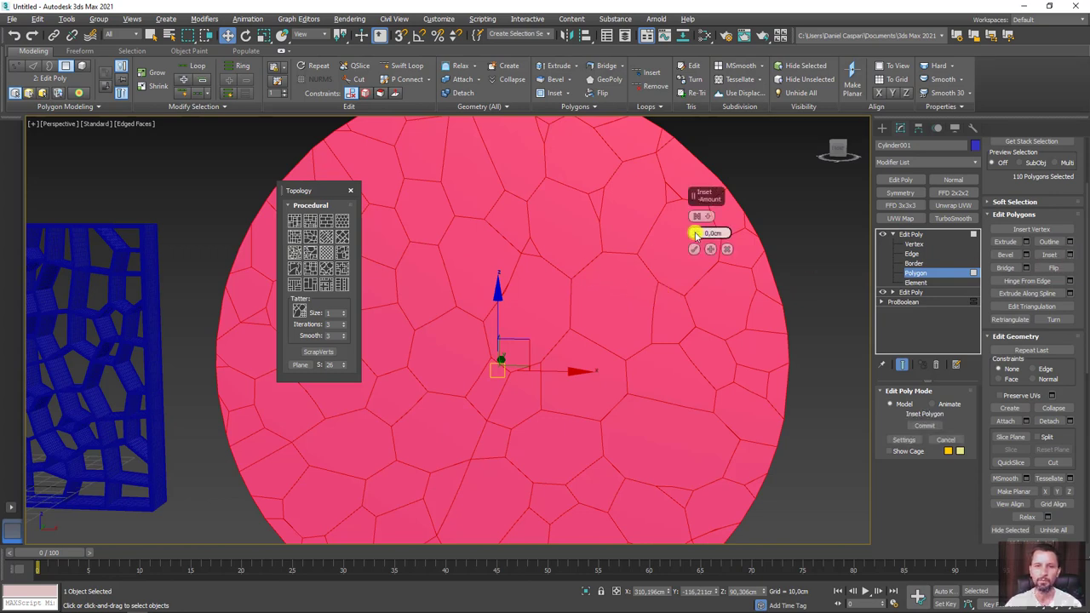
pyautogui.moveTo(700, 231); pyautogui.dragTo(703, 223)
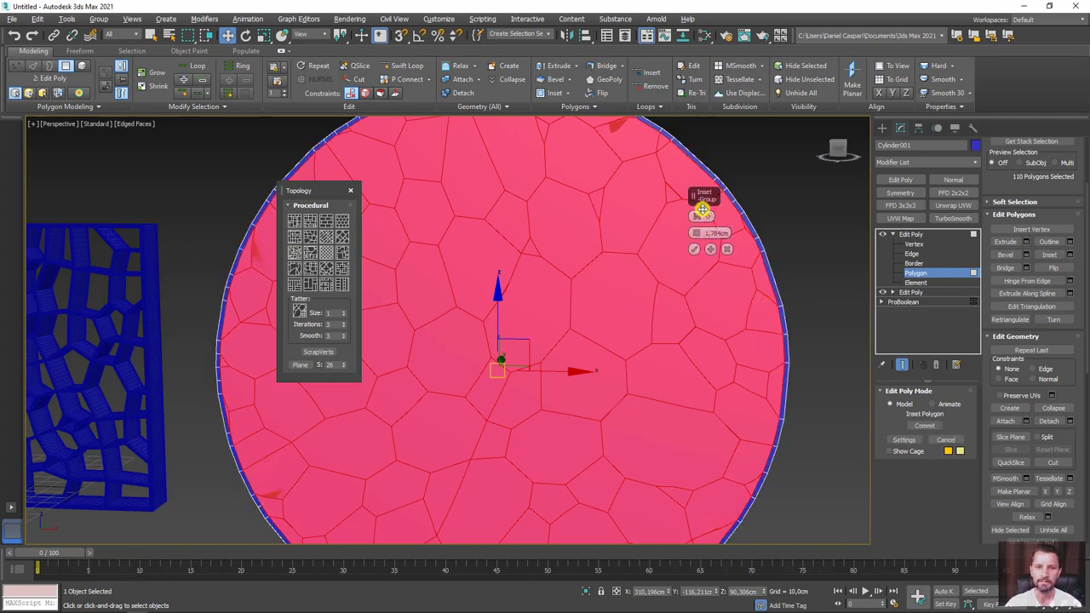
pyautogui.click(703, 217)
pyautogui.click(700, 237)
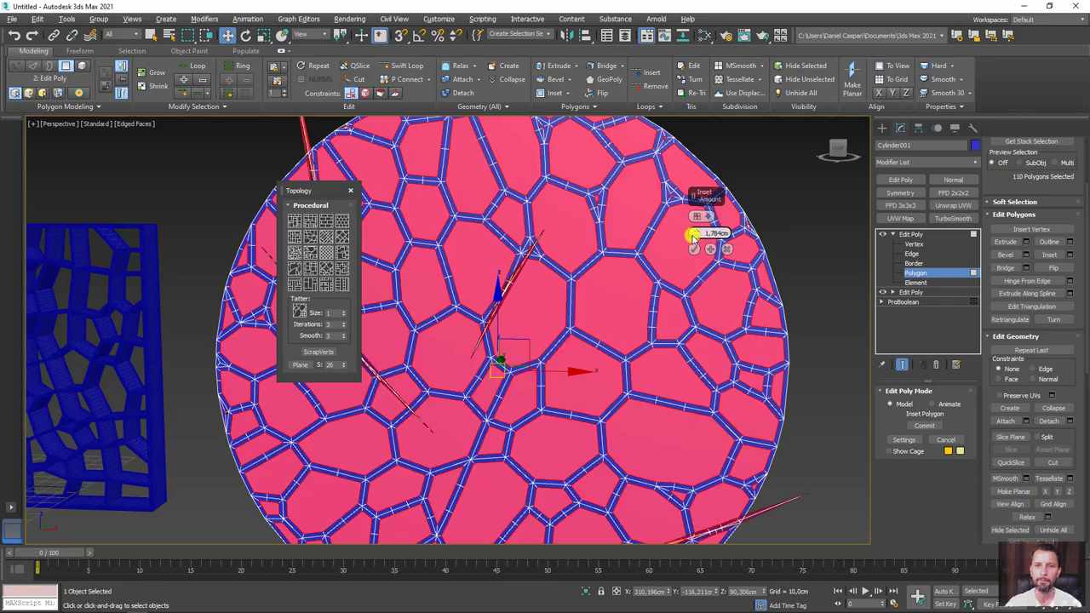
pyautogui.moveTo(696, 236); pyautogui.dragTo(698, 239)
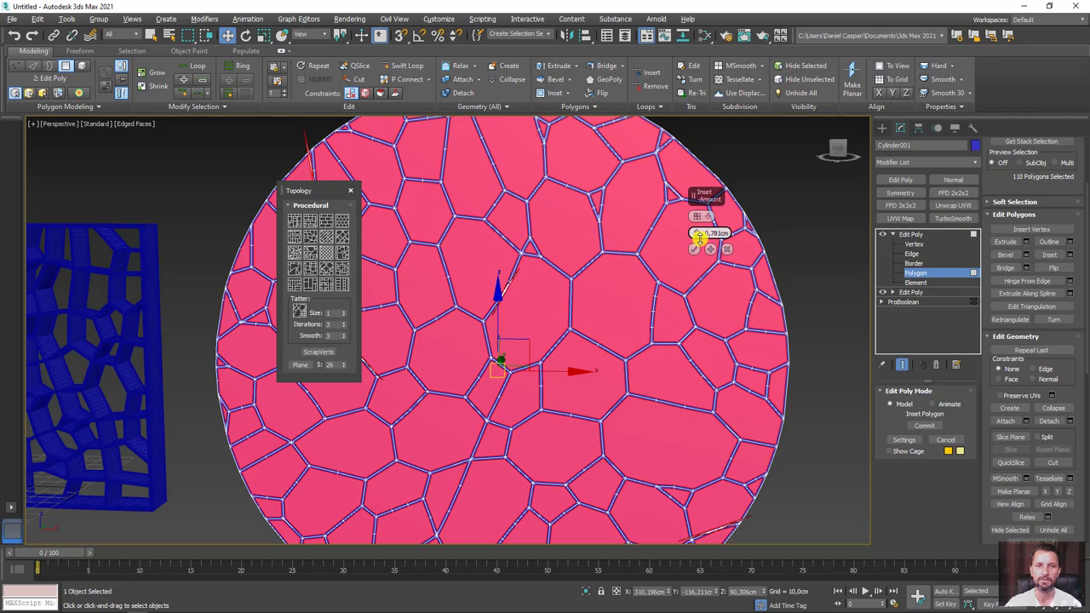
pyautogui.moveTo(696, 239)
pyautogui.keyDown('alt'); pyautogui.mouseDown(button='middle')
pyautogui.moveTo(523, 309)
pyautogui.moveTo(409, 287)
pyautogui.moveTo(518, 273)
pyautogui.moveTo(555, 229)
pyautogui.mouseUp(button='middle'); pyautogui.keyUp('alt')
pyautogui.scroll(3, 554, 228)
pyautogui.scroll(3, 556, 244)
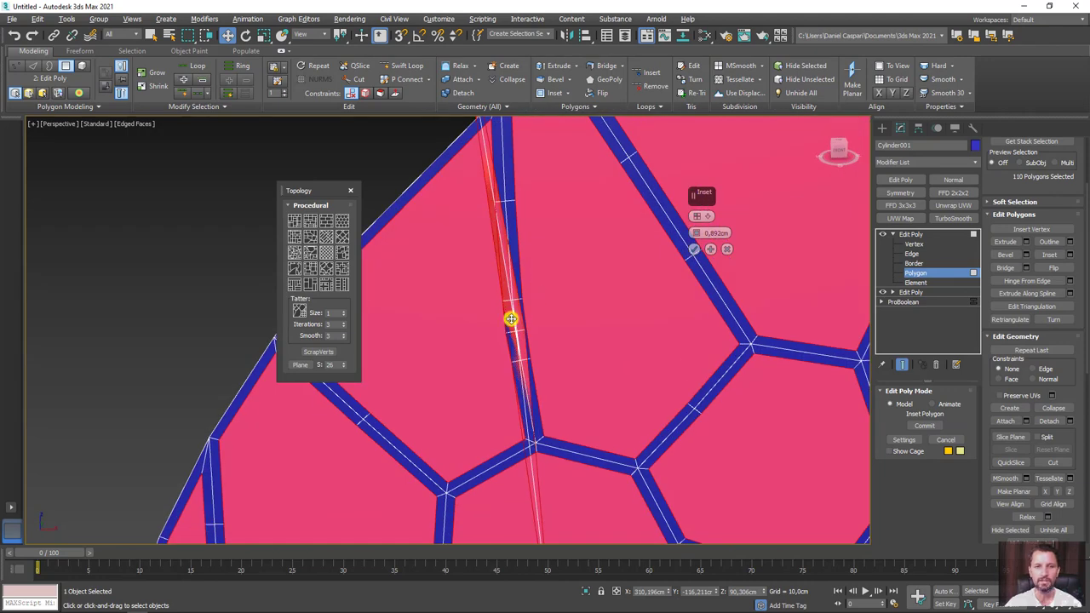
# Try deselecting polygons beside a stray edge, undo that, and cancel the inset.
pyautogui.keyDown('alt'); pyautogui.click(509, 318); pyautogui.keyUp('alt')
pyautogui.hotkey('ctrl', 'z')
pyautogui.keyDown('alt'); pyautogui.click(630, 242); pyautogui.keyUp('alt')
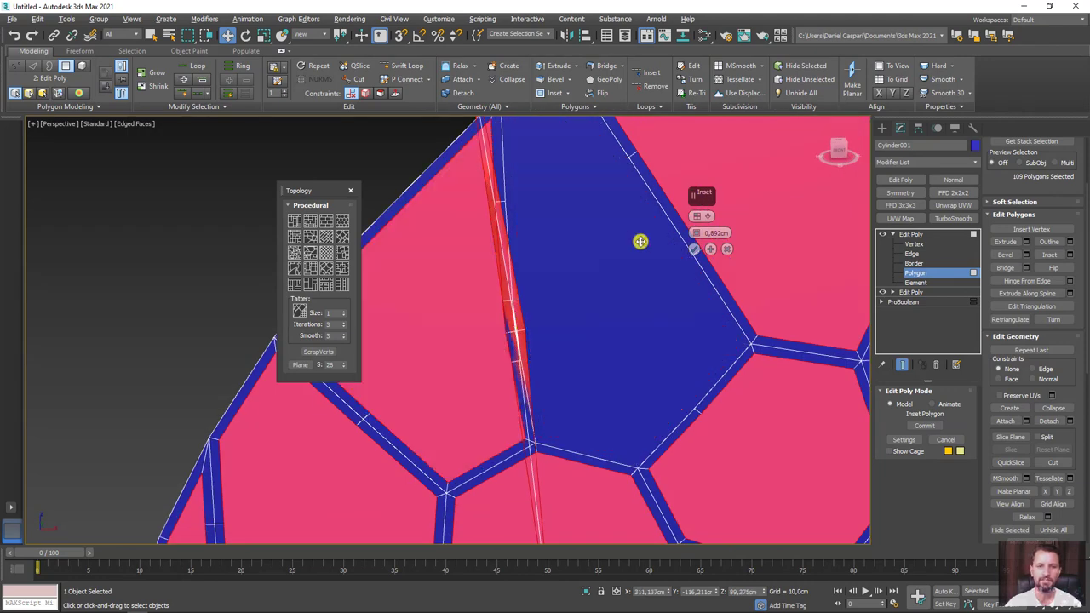
pyautogui.hotkey('ctrl', 'z')
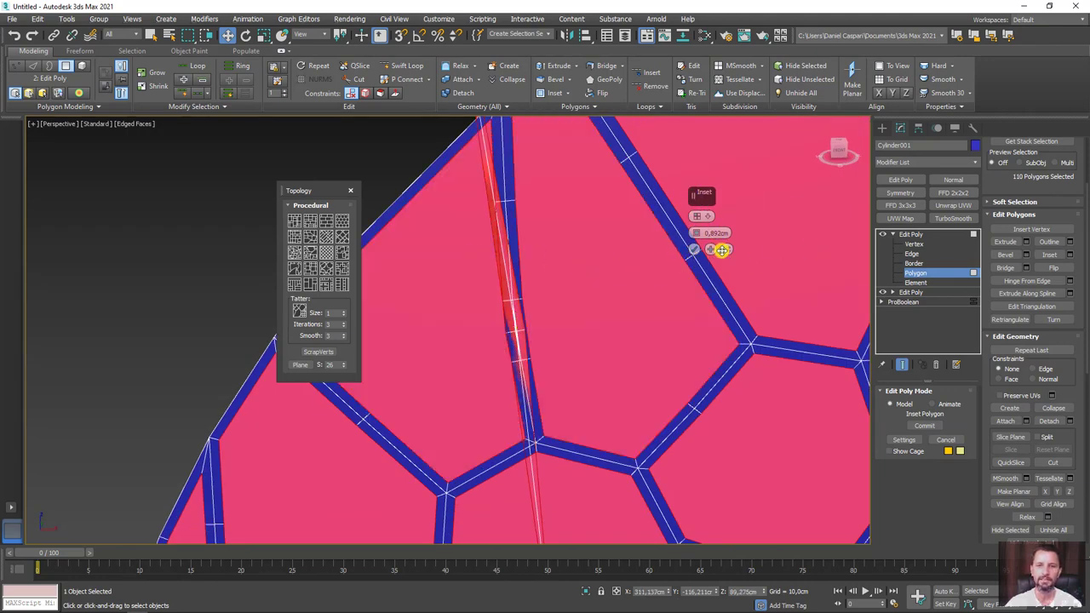
pyautogui.click(727, 250)
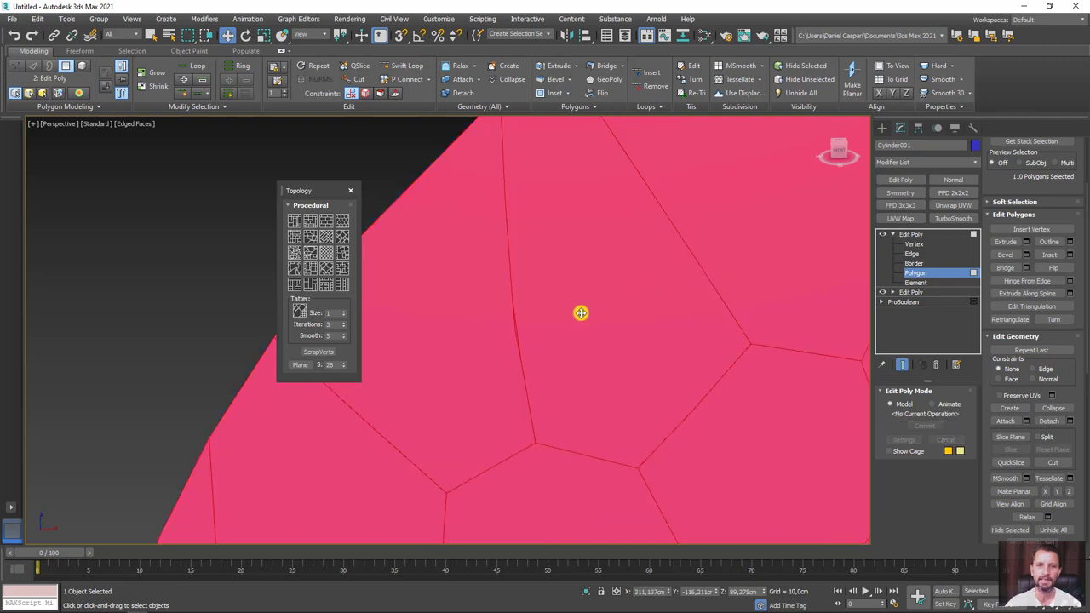
pyautogui.scroll(3, 580, 313)
pyautogui.scroll(3, 662, 275)
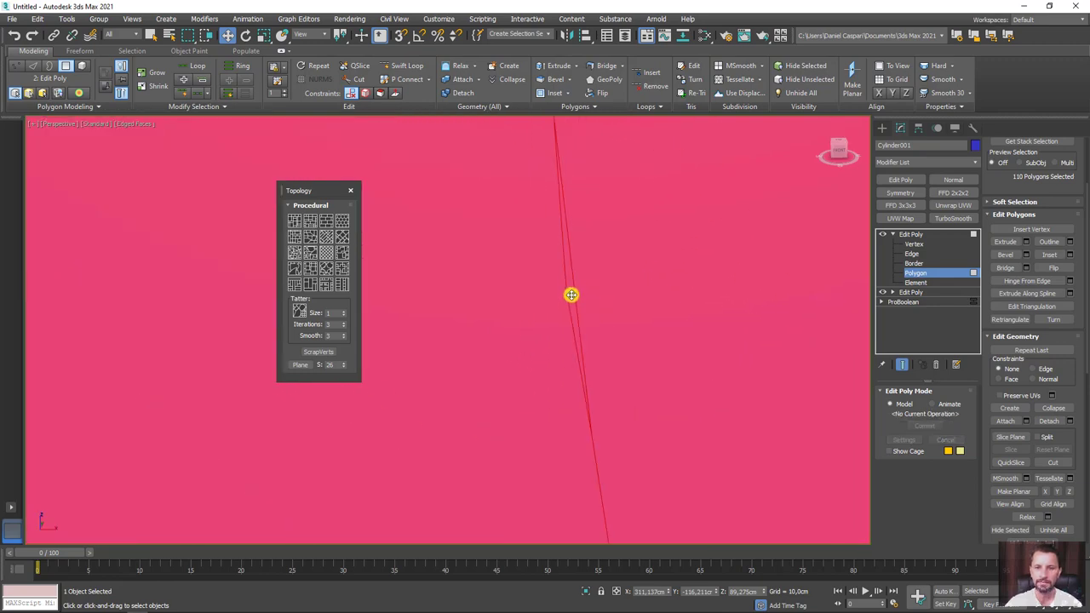
# Remove the stray edge running through one cell.
pyautogui.click(911, 254)
pyautogui.doubleClick(565, 277)
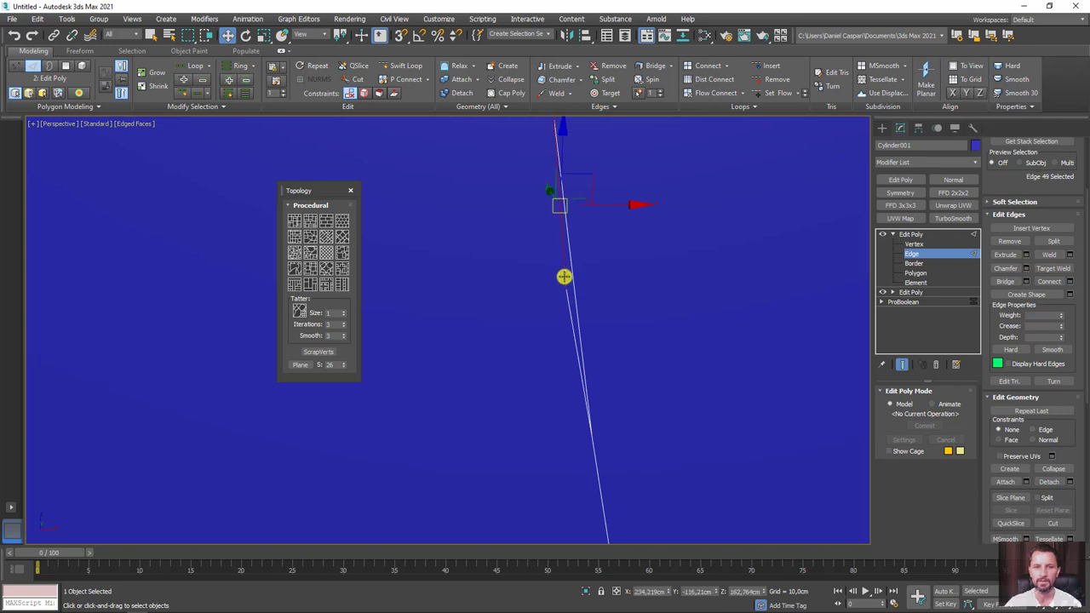
pyautogui.click(1009, 242)
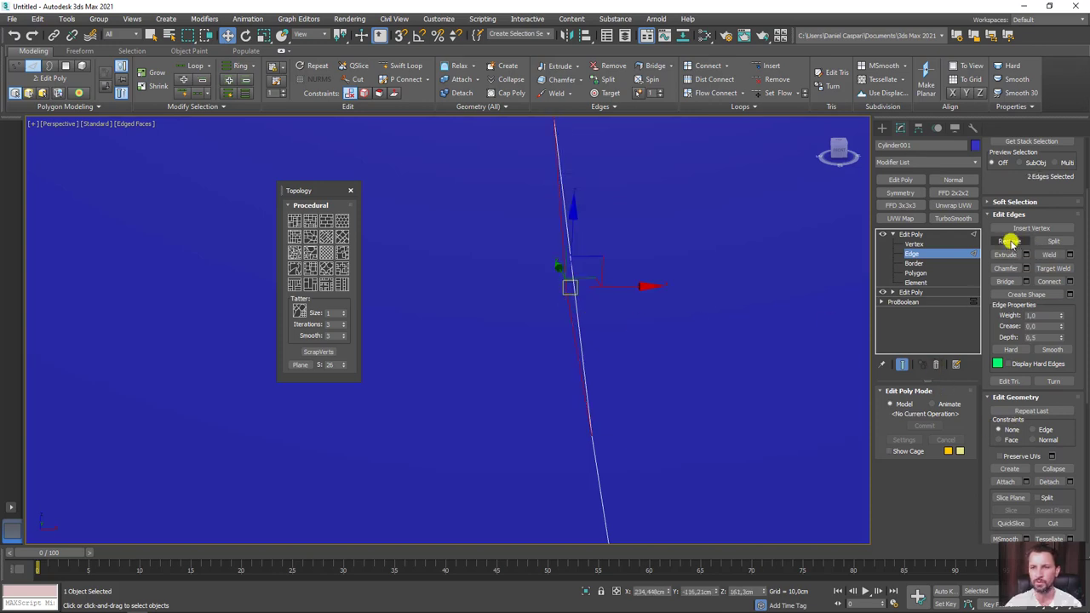
# Preview an inset on the polygons, inspect the whole disc, then cancel and undo it.
pyautogui.click(915, 273)
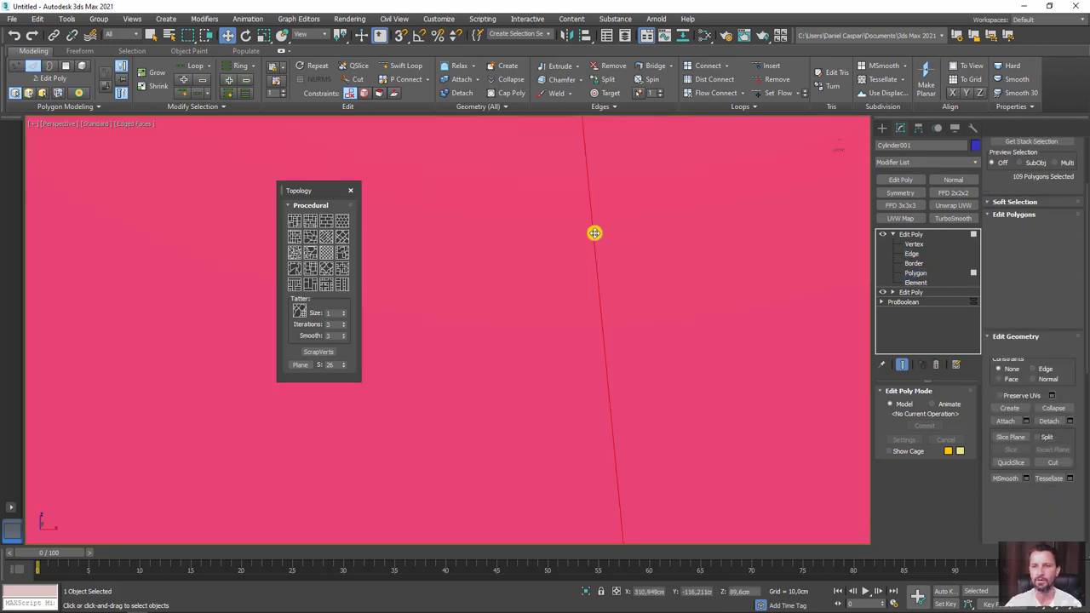
pyautogui.scroll(-3, 593, 234)
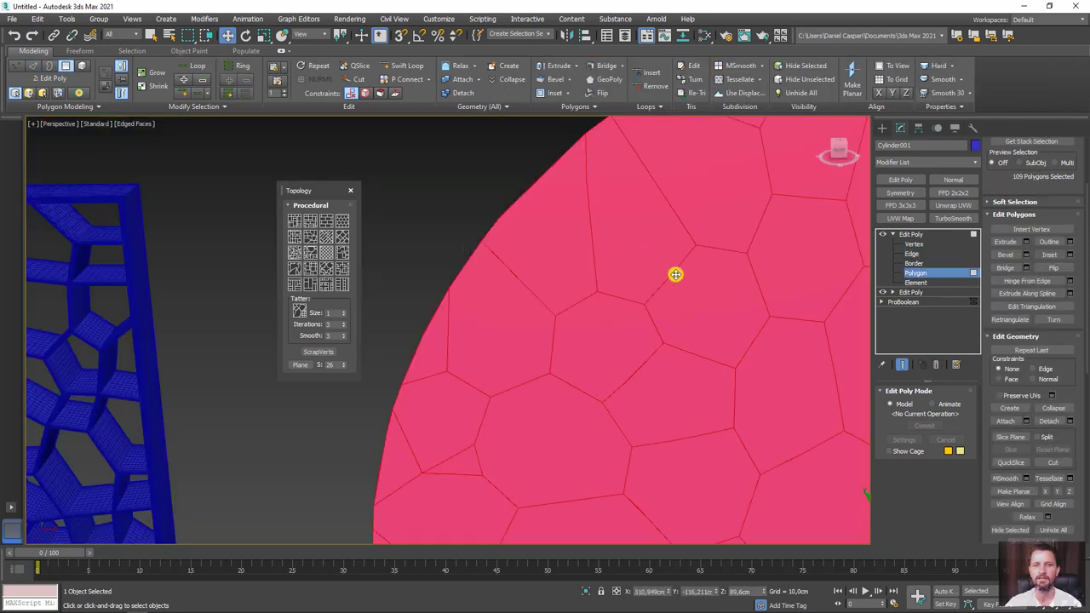
pyautogui.click(1070, 255)
pyautogui.moveTo(637, 301)
pyautogui.keyDown('alt'); pyautogui.mouseDown(button='middle')
pyautogui.moveTo(679, 267)
pyautogui.moveTo(599, 367)
pyautogui.moveTo(552, 311)
pyautogui.moveTo(587, 304)
pyautogui.moveTo(567, 309)
pyautogui.moveTo(618, 459)
pyautogui.moveTo(676, 382)
pyautogui.mouseUp(button='middle'); pyautogui.keyUp('alt')
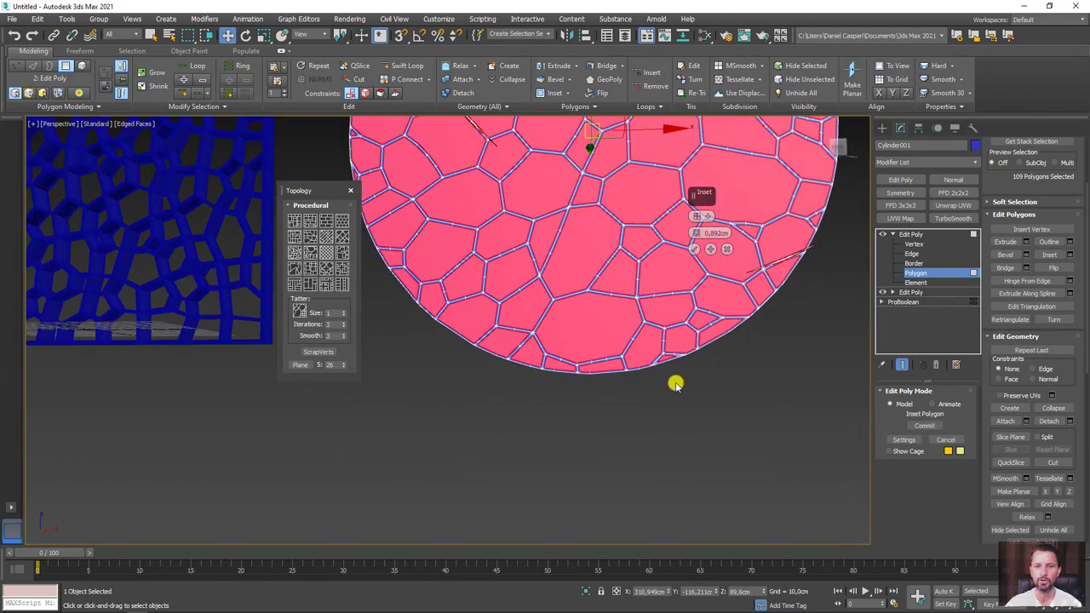
pyautogui.scroll(3, 669, 316)
pyautogui.scroll(2, 602, 317)
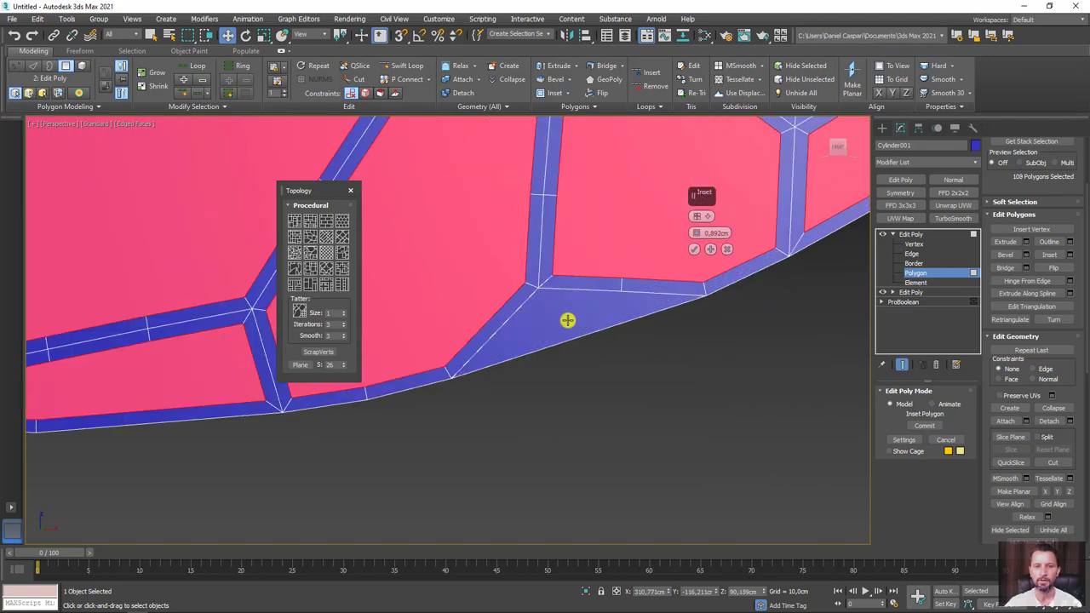
pyautogui.scroll(-5, 588, 340)
pyautogui.scroll(-2, 716, 417)
pyautogui.scroll(1, 557, 357)
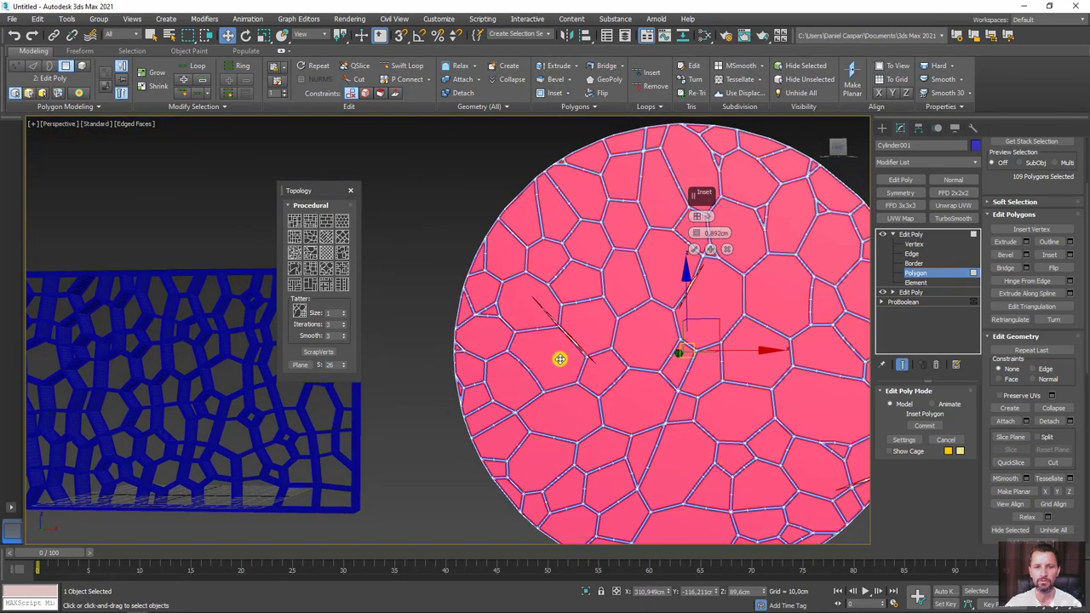
pyautogui.scroll(4, 584, 326)
pyautogui.scroll(1, 637, 361)
pyautogui.scroll(1, 603, 370)
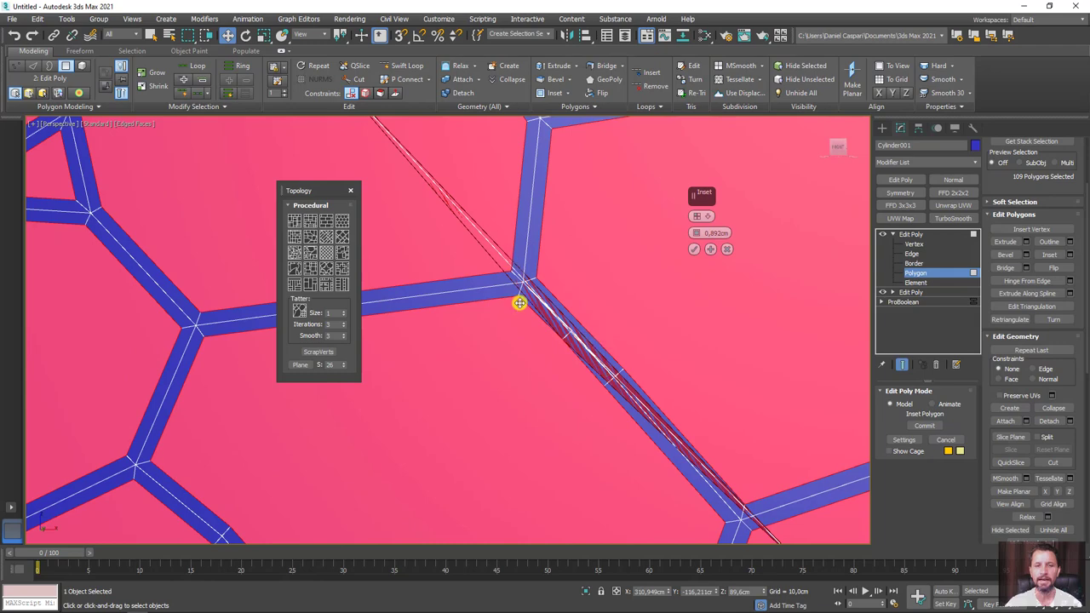
pyautogui.click(726, 249)
pyautogui.hotkey('ctrl', 'z')
# Remove the stray diagonal edge and its adjoining segment.
pyautogui.click(912, 254)
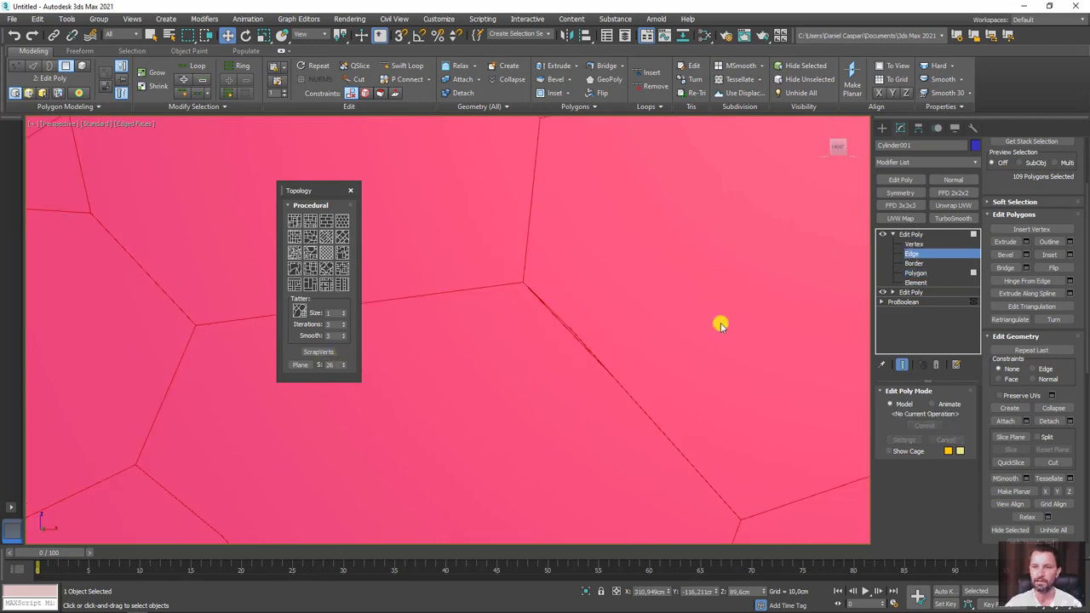
pyautogui.scroll(2, 601, 353)
pyautogui.scroll(1, 553, 322)
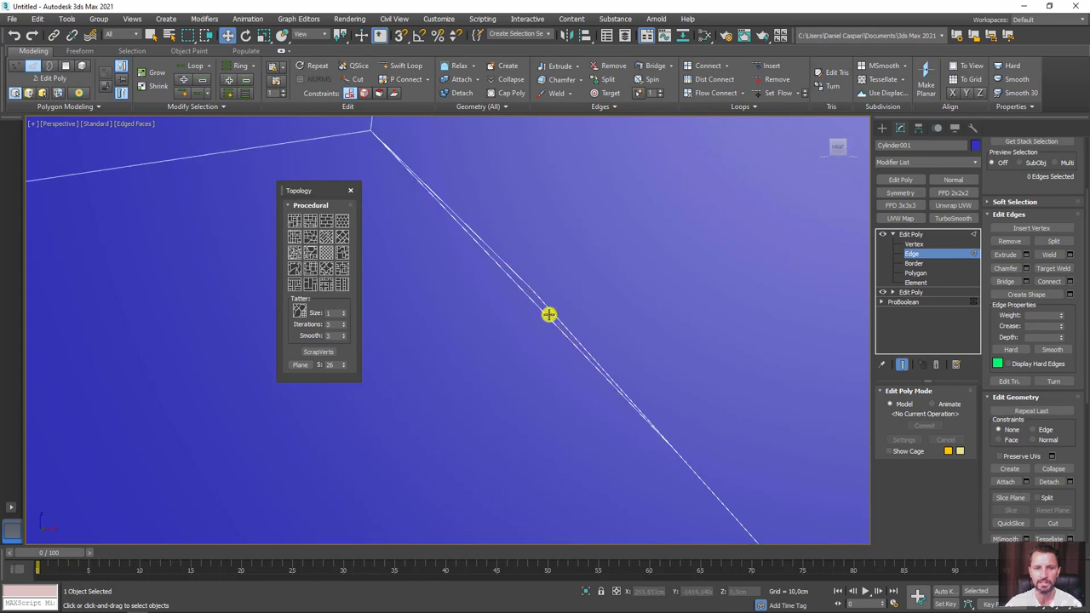
pyautogui.click(549, 314)
pyautogui.keyDown('ctrl'); pyautogui.click(529, 287); pyautogui.keyUp('ctrl')
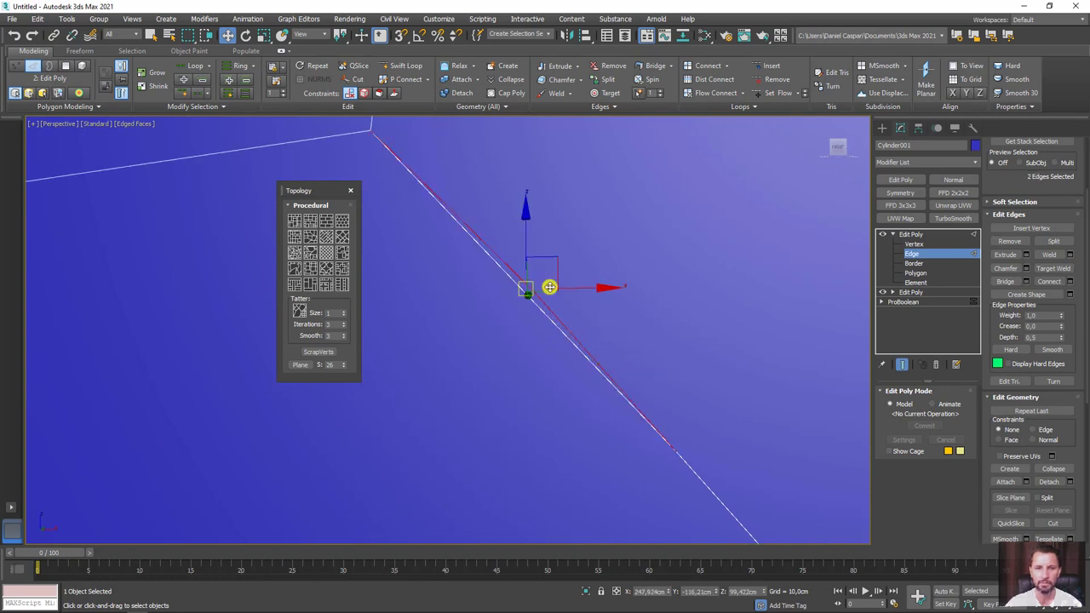
pyautogui.click(1007, 241)
pyautogui.click(916, 273)
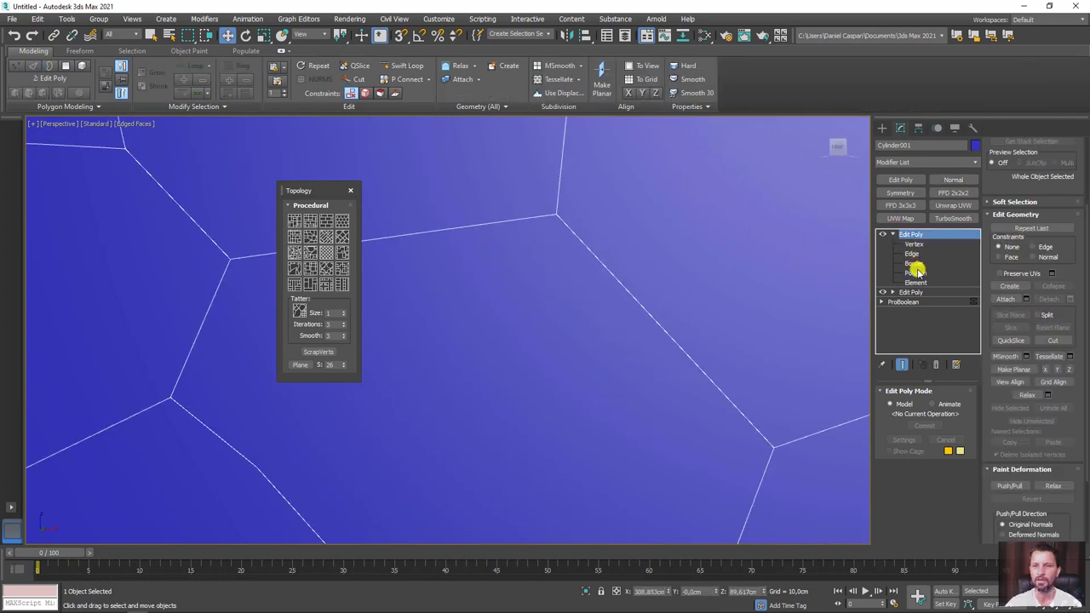
# Preview another inset on the polygons in an oblique close-up, then cancel it.
pyautogui.click(315, 313)
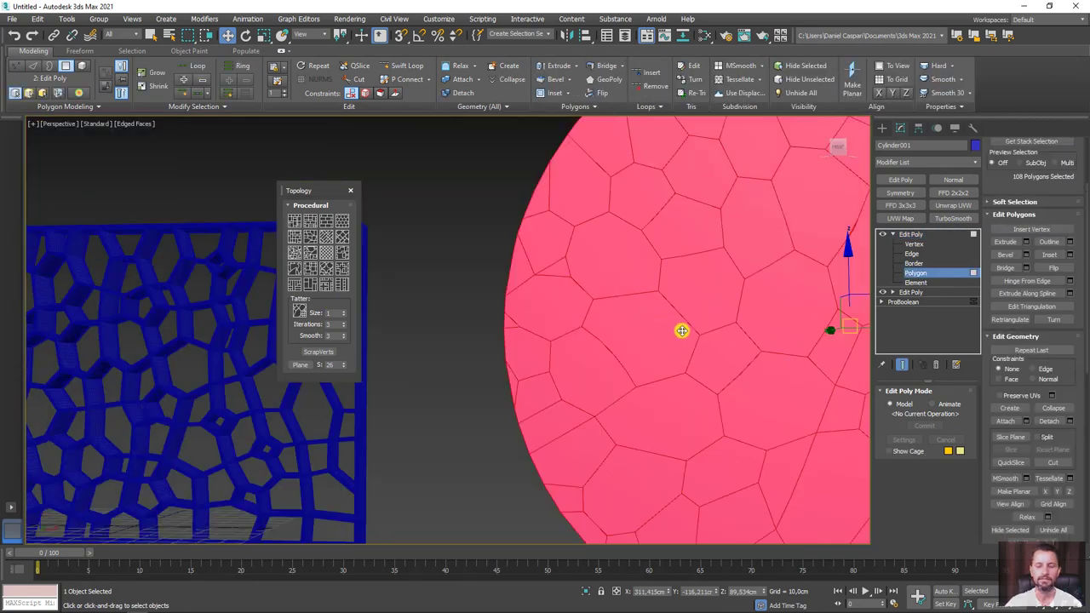
pyautogui.click(1069, 254)
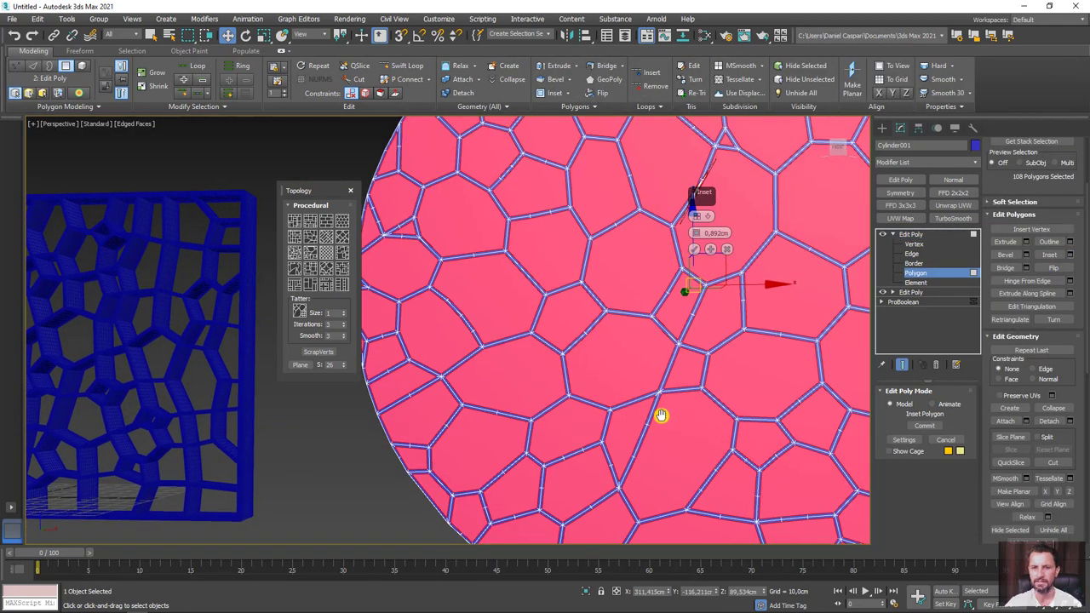
pyautogui.scroll(-3, 639, 369)
pyautogui.moveTo(639, 370)
pyautogui.keyDown('alt'); pyautogui.mouseDown(button='middle')
pyautogui.moveTo(683, 327)
pyautogui.moveTo(547, 325)
pyautogui.moveTo(662, 321)
pyautogui.moveTo(722, 255)
pyautogui.mouseUp(button='middle'); pyautogui.keyUp('alt')
pyautogui.scroll(5, 547, 325)
pyautogui.click(726, 249)
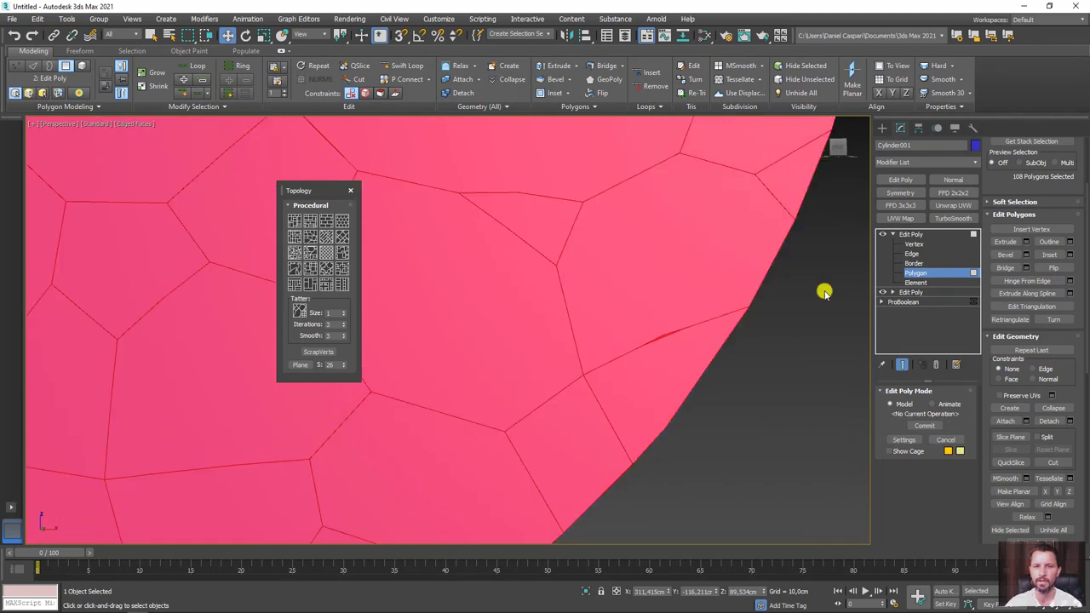
# Remove a thin edge sliver and preview a 0.892cm per-cell inset on 107 polygons.
pyautogui.click(911, 254)
pyautogui.scroll(5, 673, 337)
pyautogui.click(693, 341)
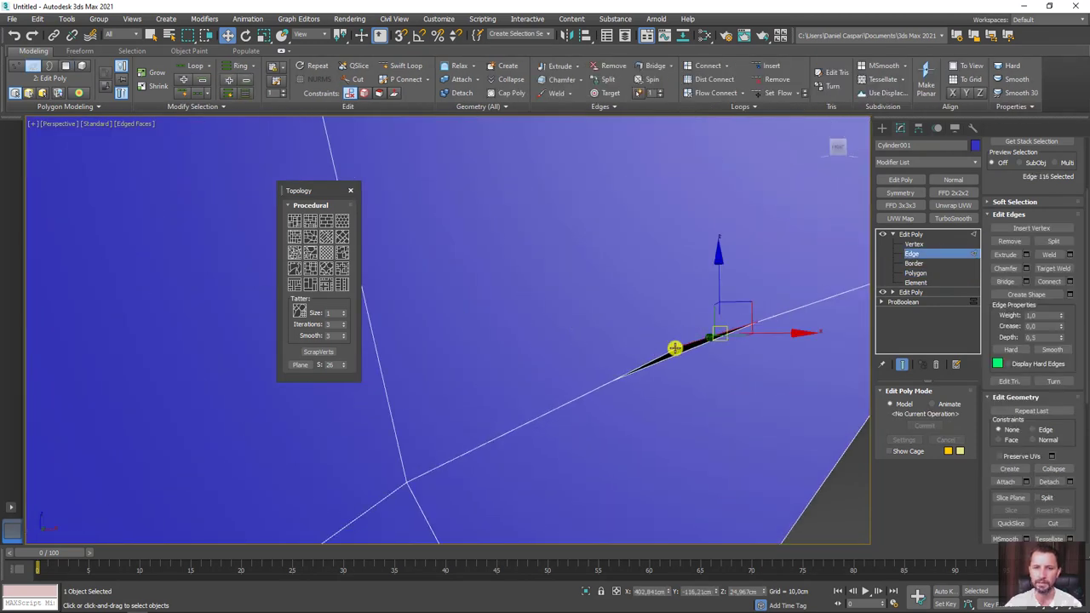
pyautogui.click(1009, 241)
pyautogui.scroll(-3, 736, 327)
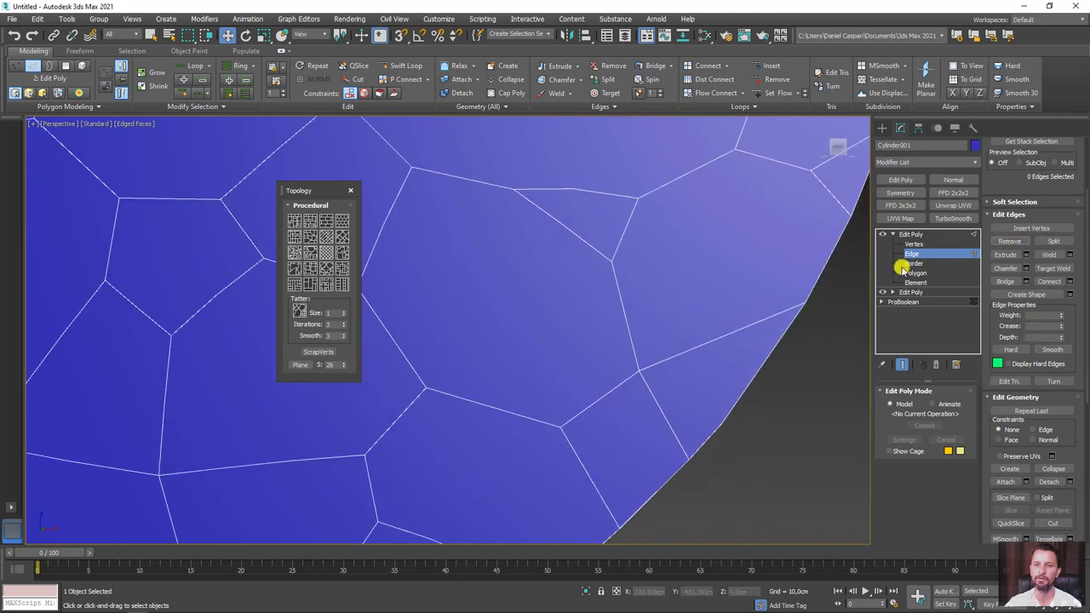
pyautogui.click(915, 272)
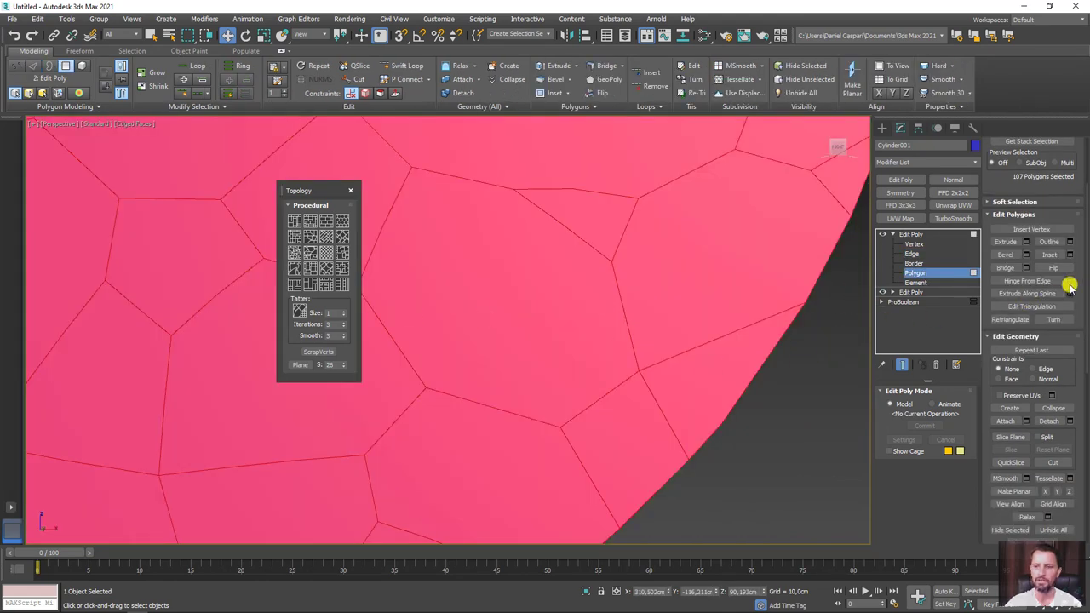
pyautogui.click(1071, 255)
pyautogui.scroll(-3, 681, 267)
# Inspect the inset preview, spot a remaining sliver, and cancel the inset.
pyautogui.scroll(-3, 608, 365)
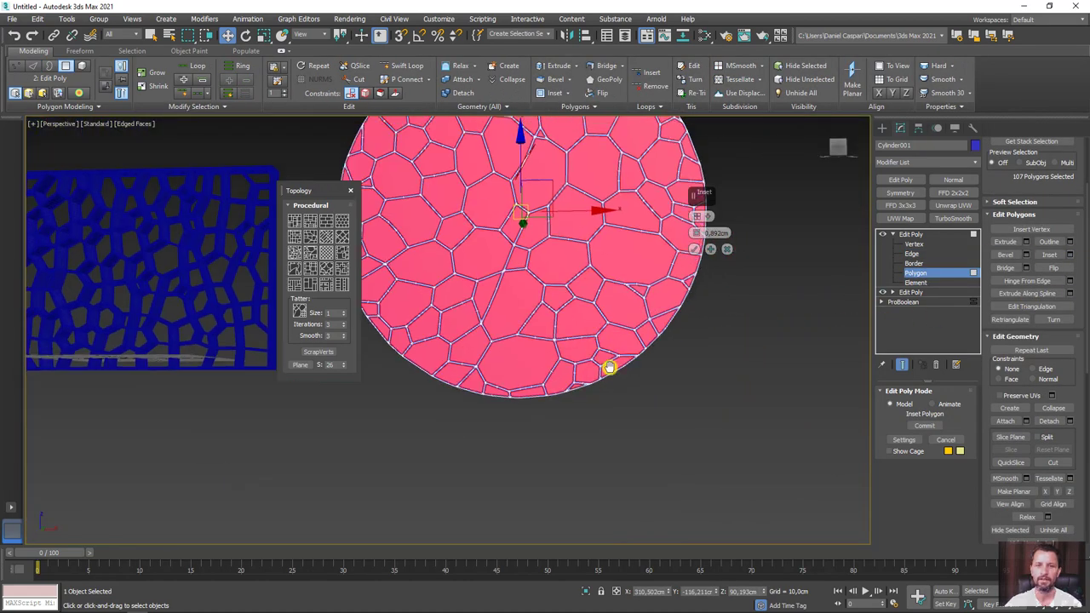
pyautogui.scroll(-2, 663, 453)
pyautogui.scroll(1, 603, 437)
pyautogui.scroll(1, 638, 452)
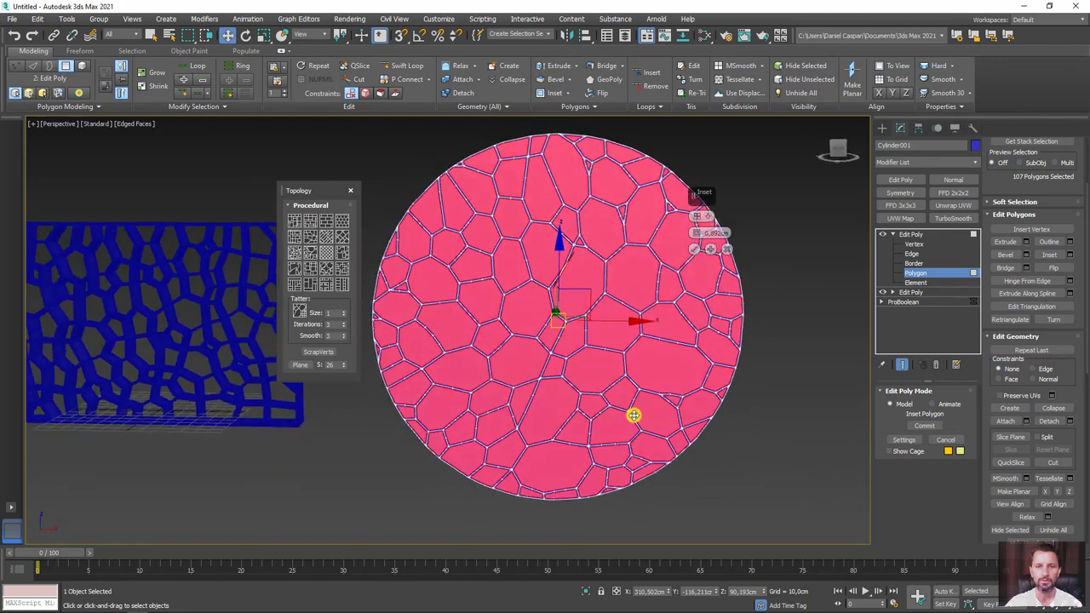
pyautogui.scroll(3, 588, 289)
pyautogui.scroll(2, 579, 264)
pyautogui.scroll(2, 528, 276)
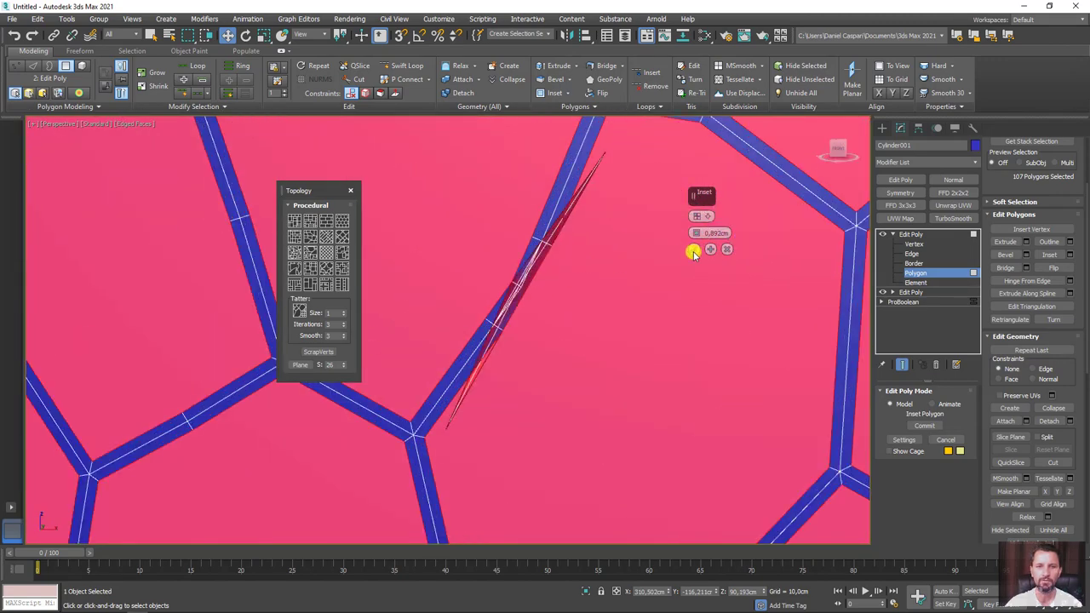
pyautogui.click(726, 249)
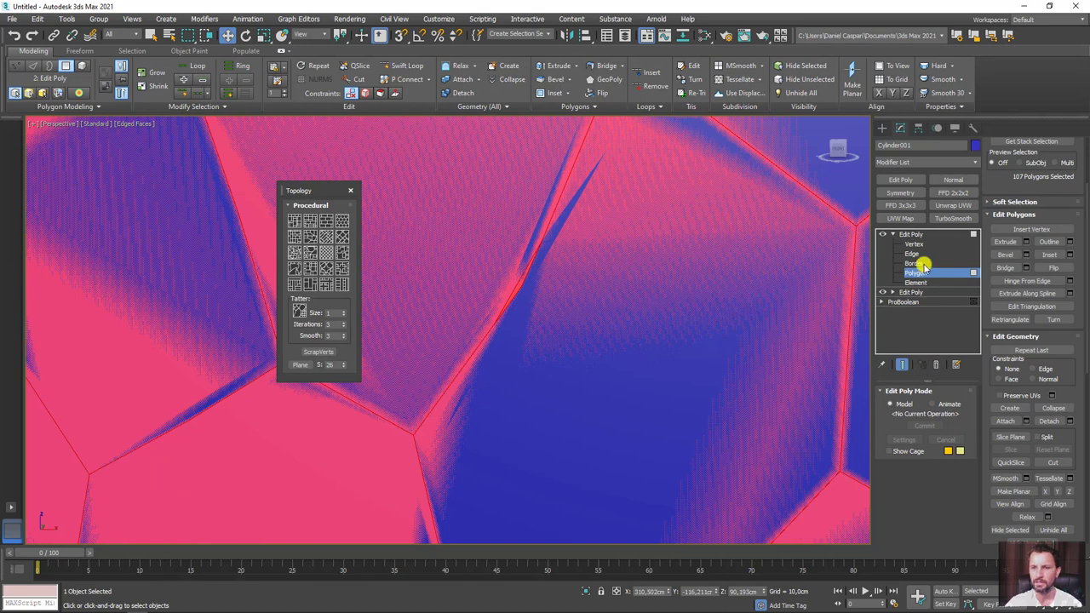
# Remove the stray edge inside the cell and return to polygon editing.
pyautogui.click(914, 253)
pyautogui.scroll(3, 519, 273)
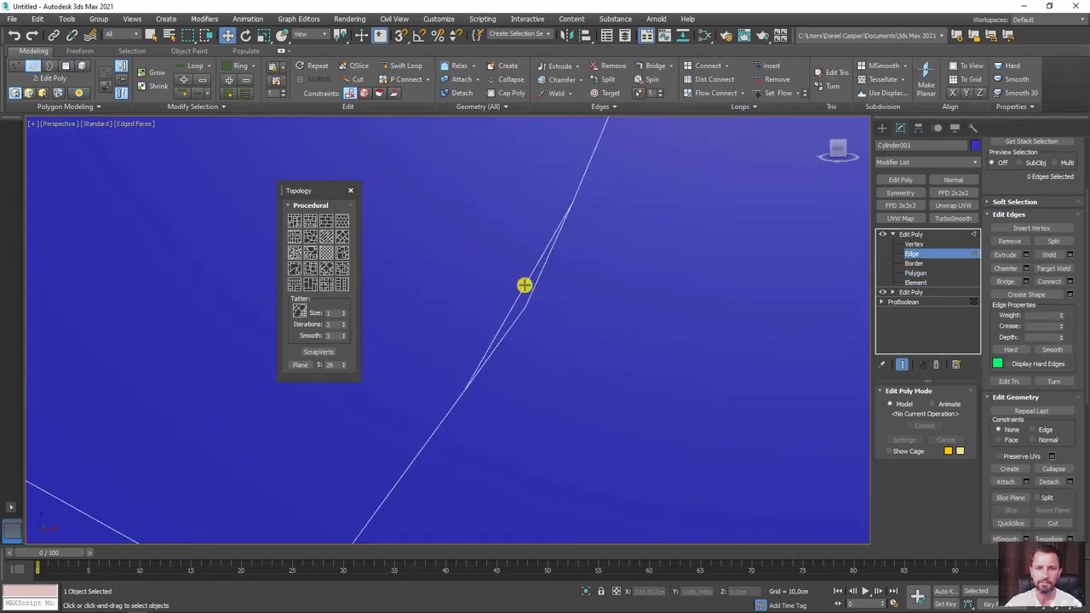
pyautogui.click(521, 288)
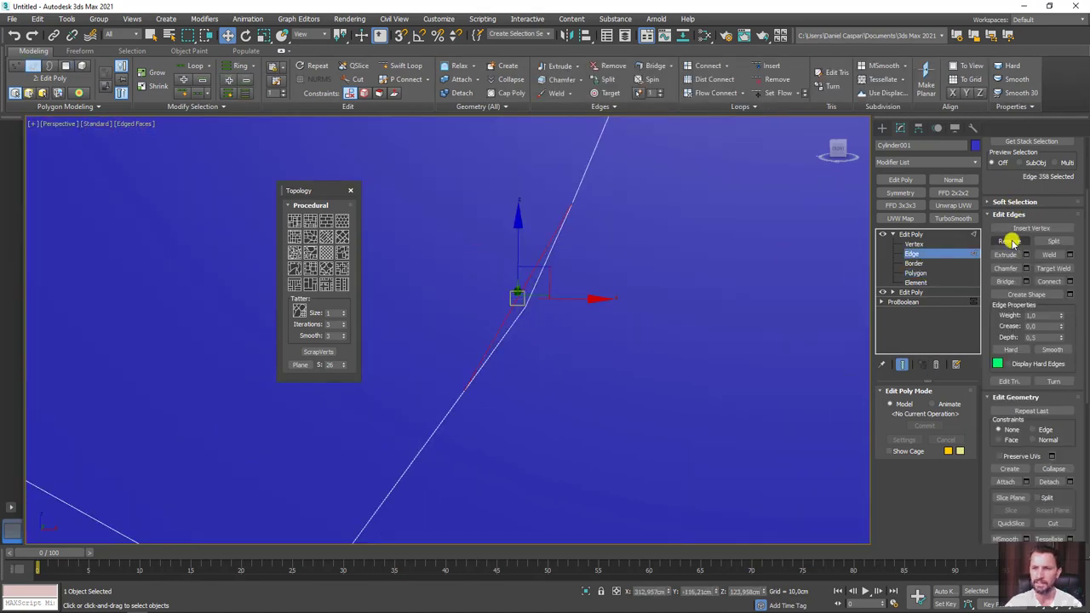
pyautogui.click(1009, 242)
pyautogui.click(919, 272)
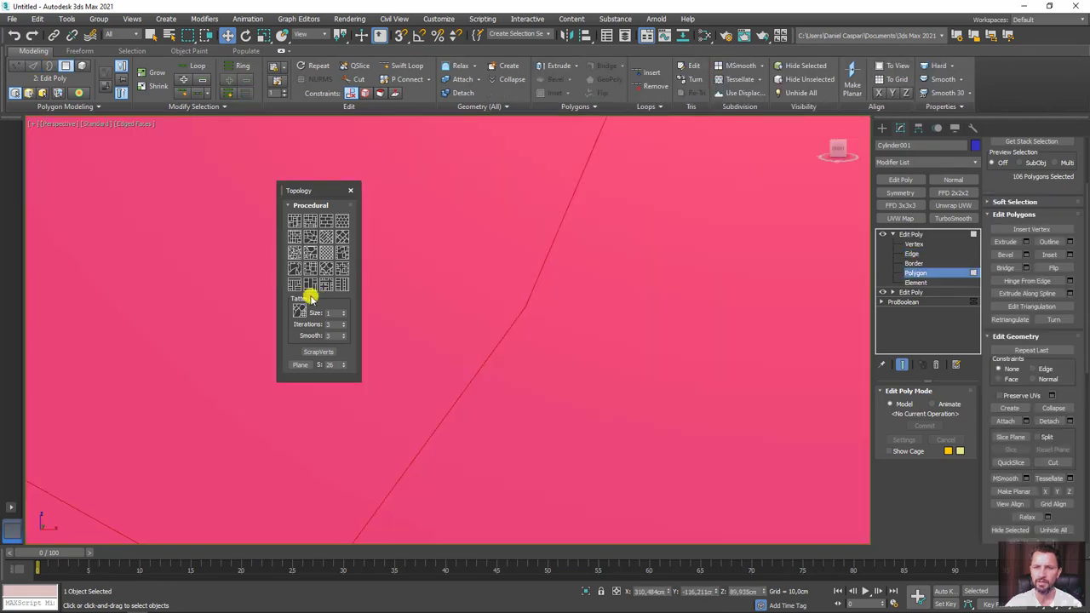
pyautogui.scroll(-4, 658, 302)
pyautogui.scroll(3, 658, 302)
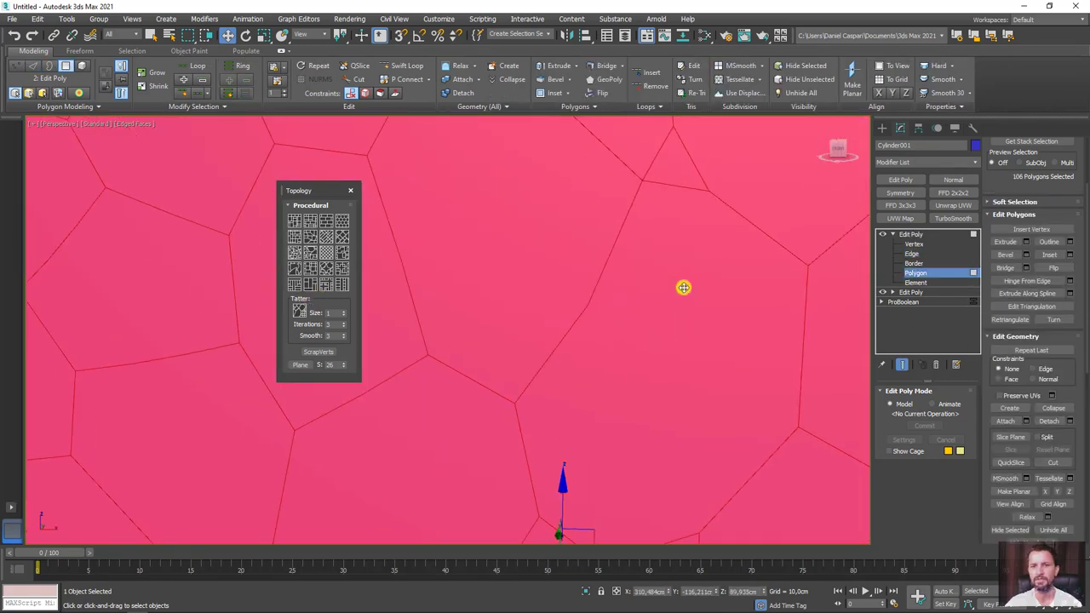
# Apply the 0.892cm inset to all 106 cells and exit to object level.
pyautogui.click(1068, 256)
pyautogui.scroll(-5, 639, 328)
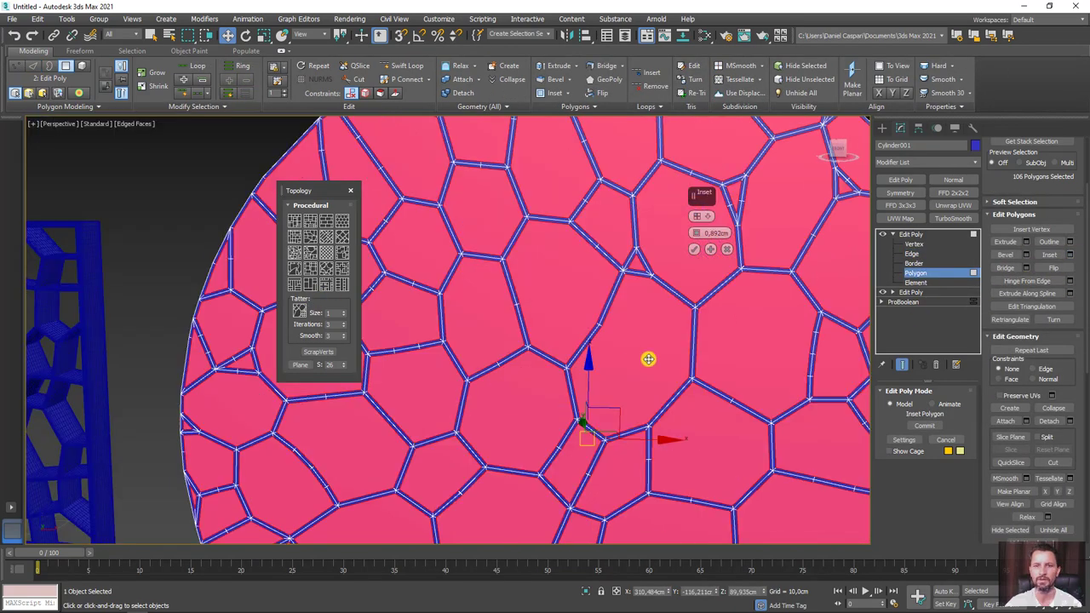
pyautogui.moveTo(591, 285)
pyautogui.keyDown('alt'); pyautogui.mouseDown(button='middle')
pyautogui.moveTo(657, 370)
pyautogui.moveTo(613, 299)
pyautogui.moveTo(599, 354)
pyautogui.mouseUp(button='middle'); pyautogui.keyUp('alt')
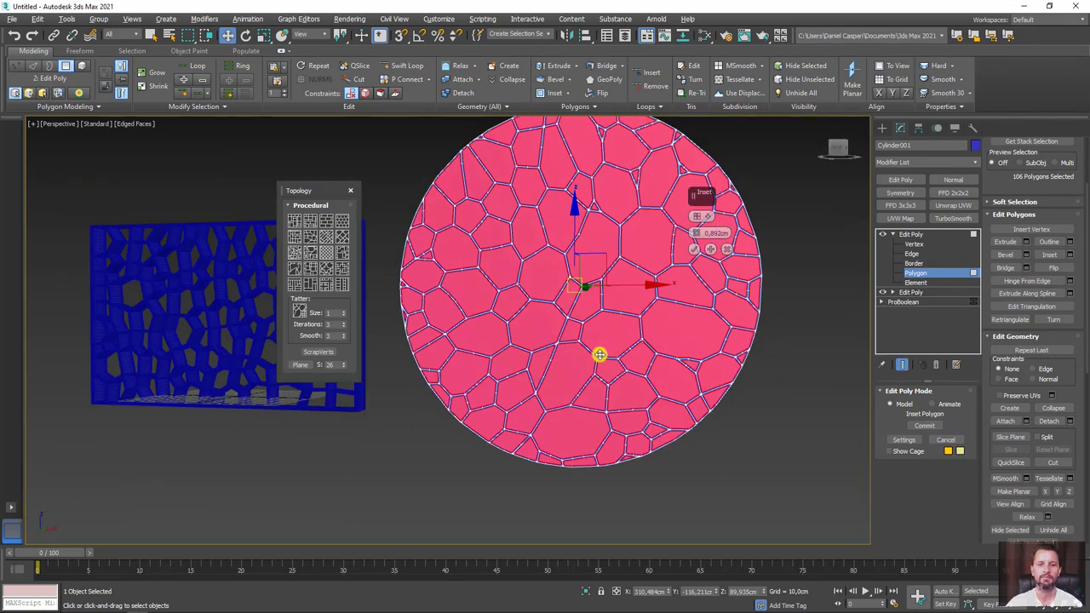
pyautogui.click(696, 250)
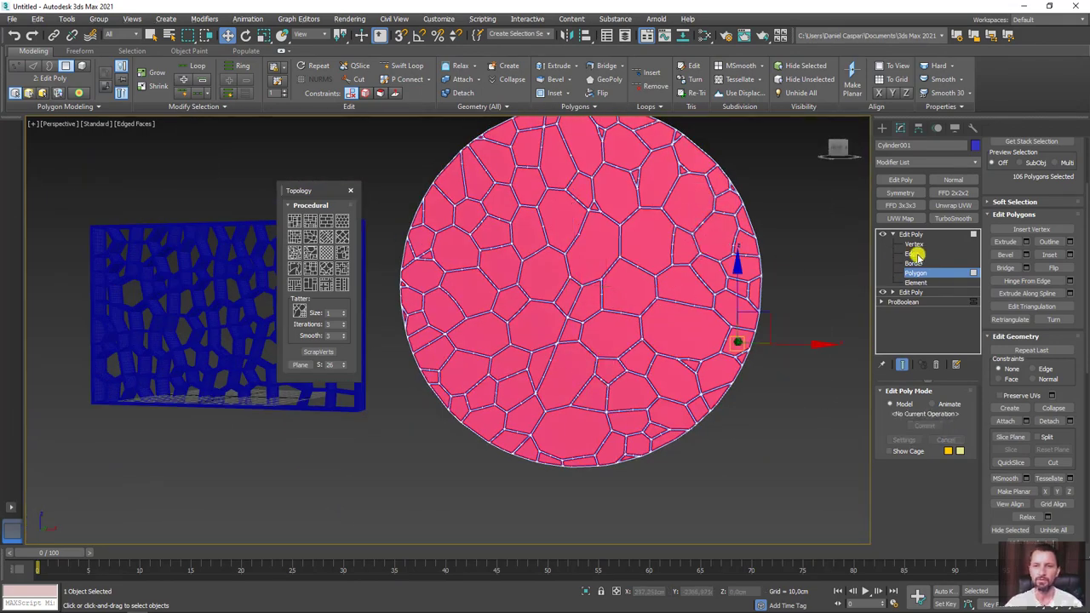
pyautogui.click(916, 233)
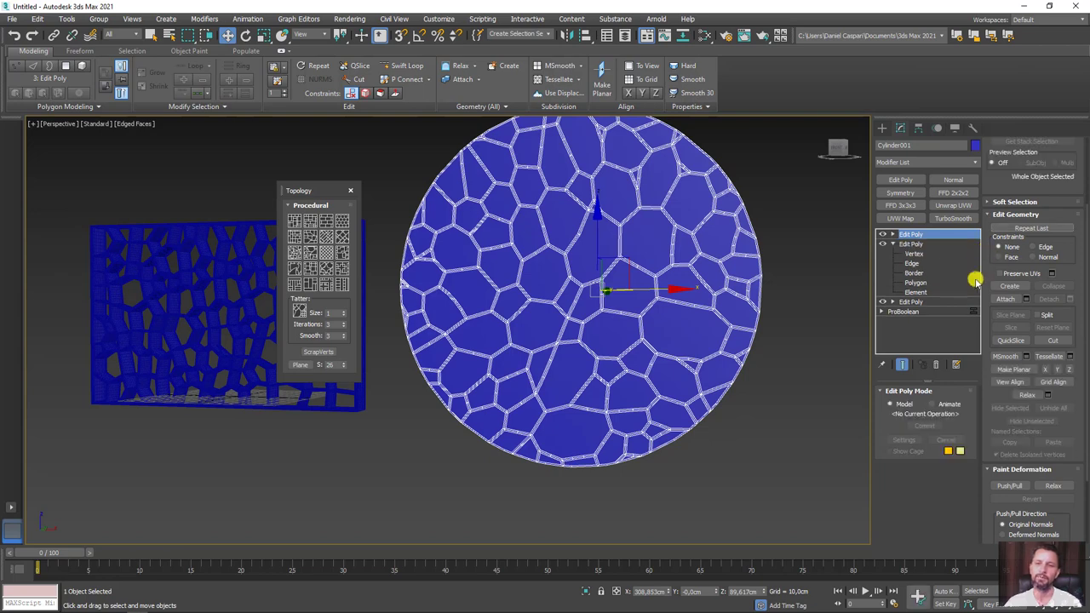
# Copy an Edit Poly modifier to the top of the disc's stack.
pyautogui.click(913, 283)
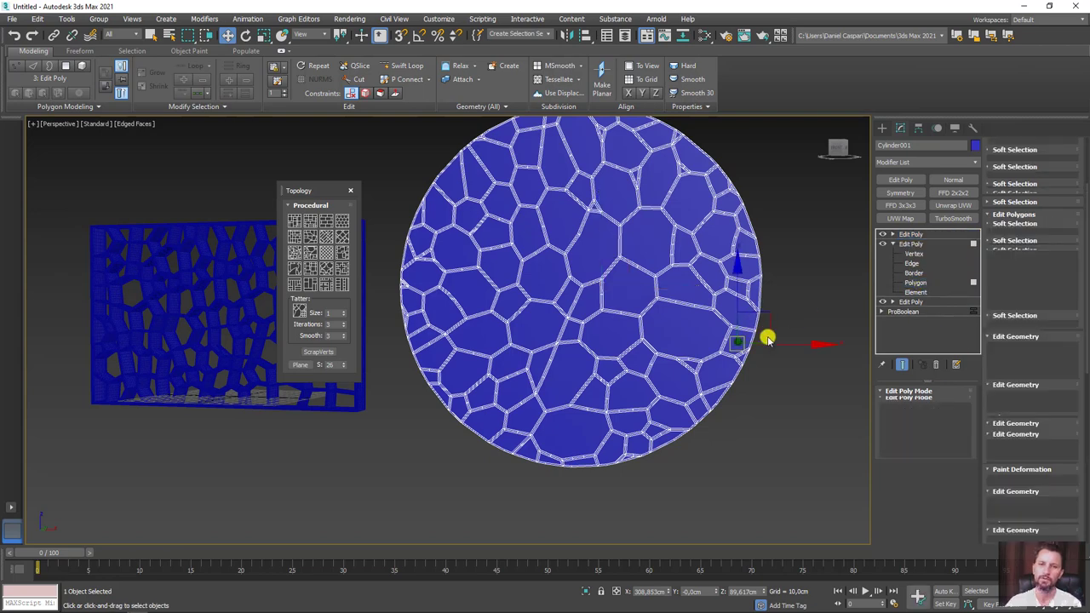
pyautogui.keyDown('alt'); pyautogui.moveTo(763, 376); pyautogui.dragTo(772, 372, button='middle'); pyautogui.keyUp('alt')
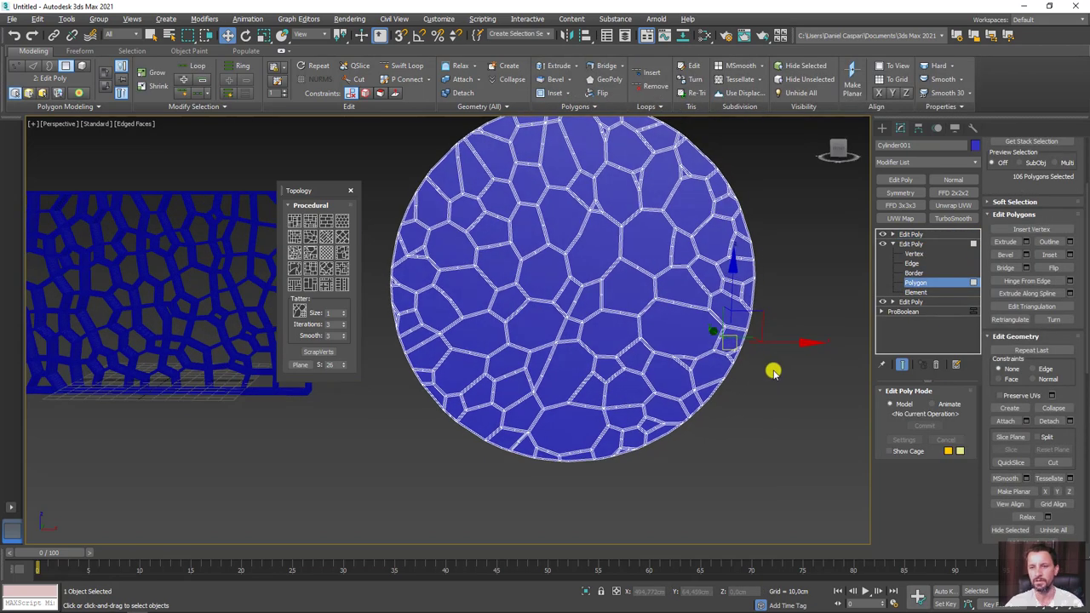
pyautogui.click(911, 235)
pyautogui.click(908, 236)
pyautogui.click(908, 236)
pyautogui.click(915, 235)
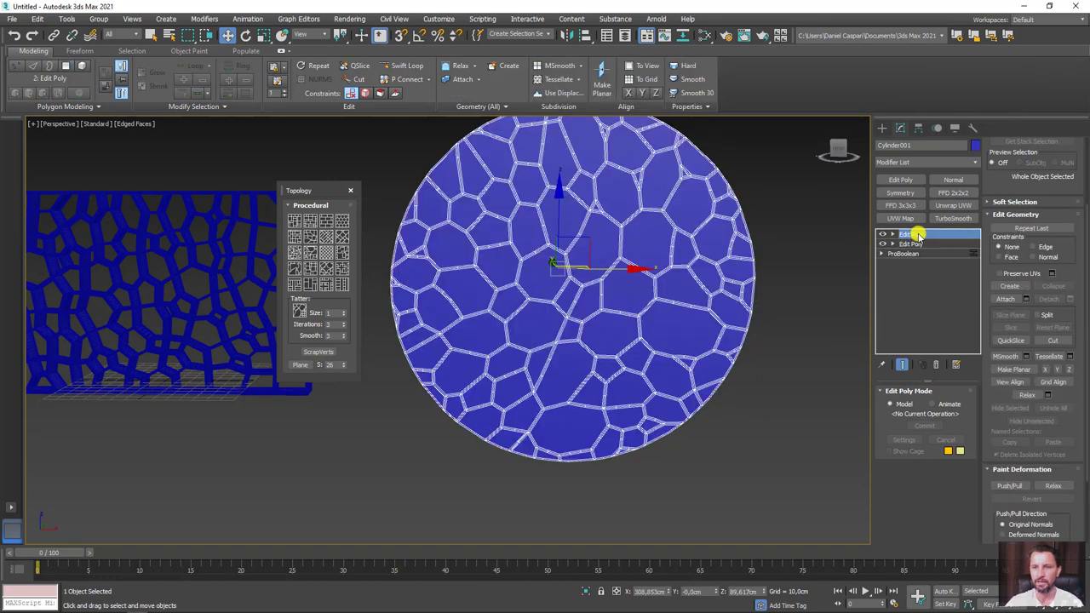
pyautogui.keyDown('ctrl'); pyautogui.moveTo(917, 235); pyautogui.dragTo(925, 247); pyautogui.keyUp('ctrl')
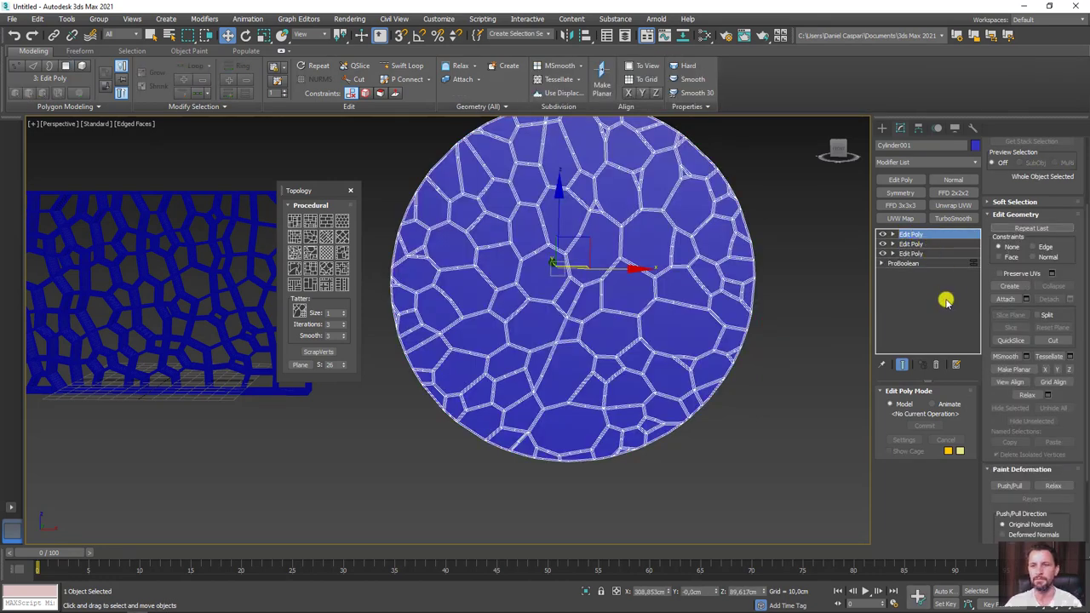
# Select and delete all 106 inset cell polygons, leaving the border lattice.
pyautogui.click(892, 234)
pyautogui.click(916, 272)
pyautogui.hotkey('ctrl', 'a')
pyautogui.keyDown('alt'); pyautogui.moveTo(812, 341); pyautogui.dragTo(810, 344, button='middle'); pyautogui.keyUp('alt')
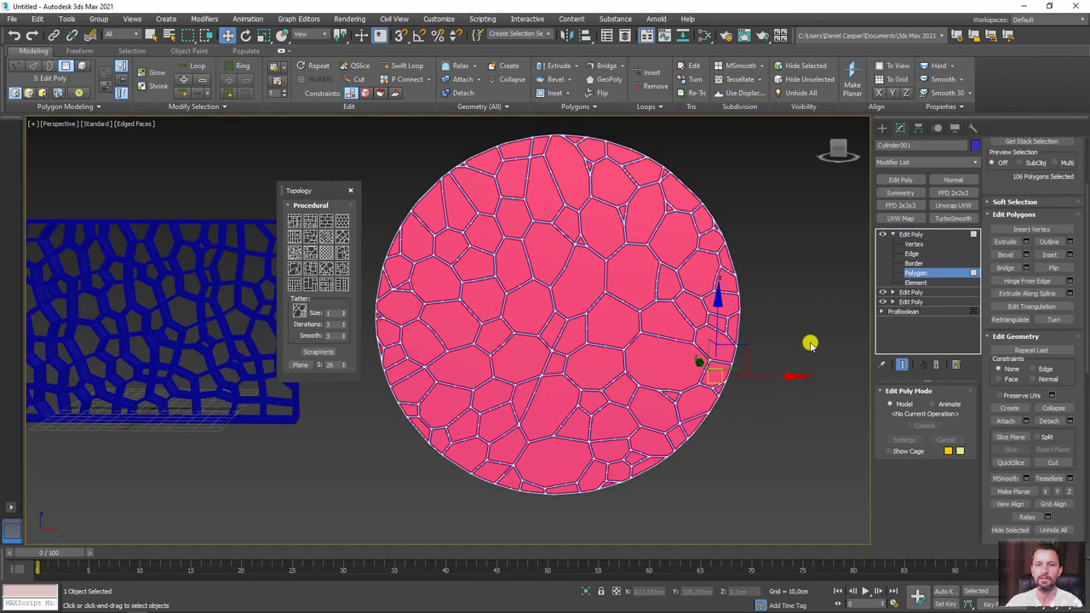
pyautogui.press('Delete')
pyautogui.click(920, 235)
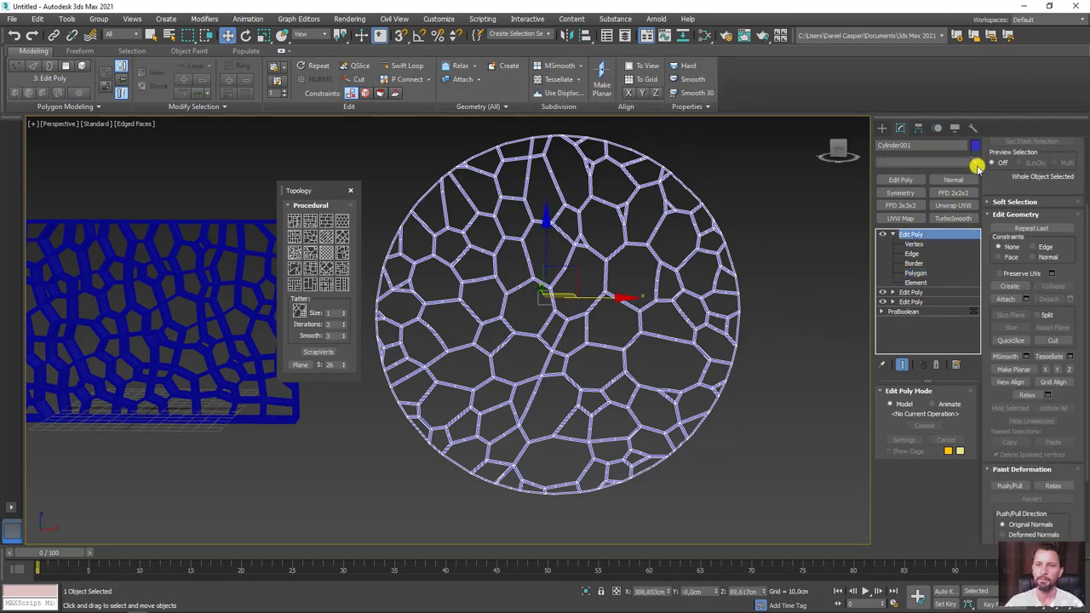
pyautogui.click(973, 161)
pyautogui.click(962, 207)
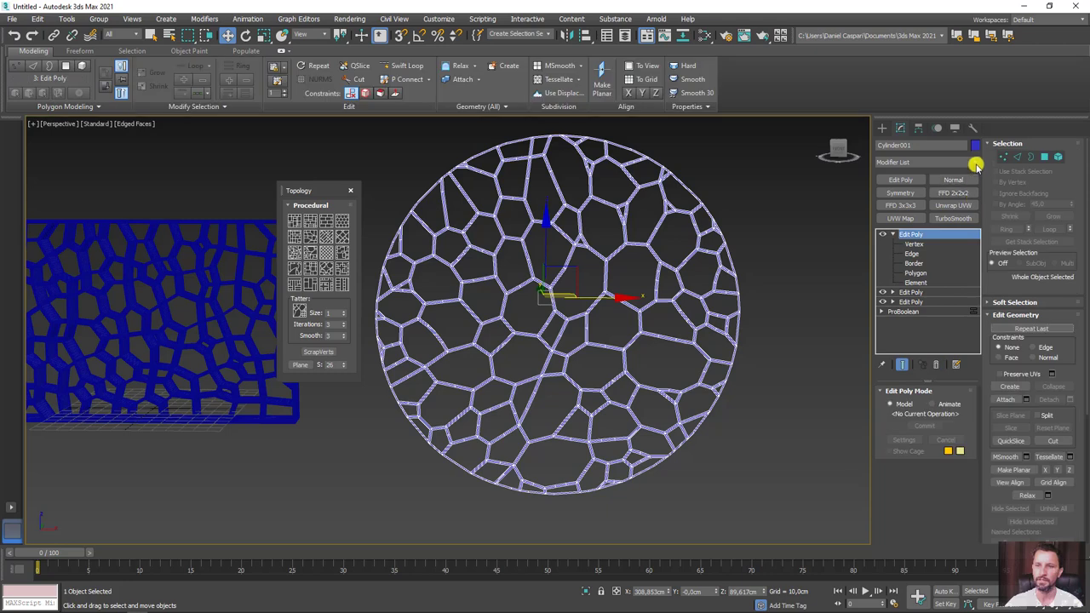
# Add a Shell modifier to give the Voronoi lattice 11.73cm thickness.
pyautogui.click(974, 161)
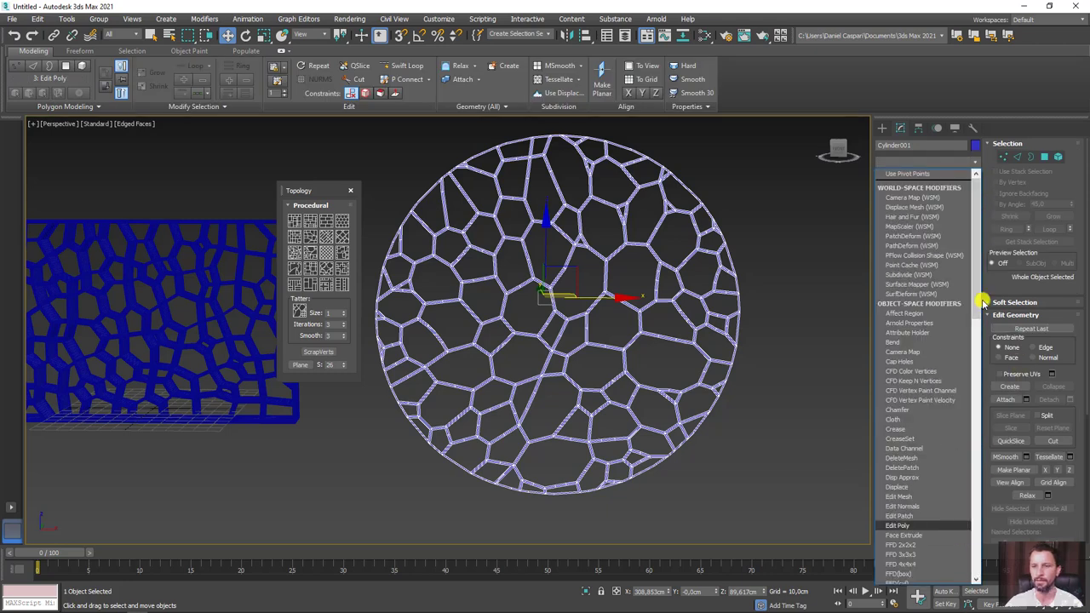
pyautogui.scroll(-10, 963, 482)
pyautogui.scroll(-5, 956, 545)
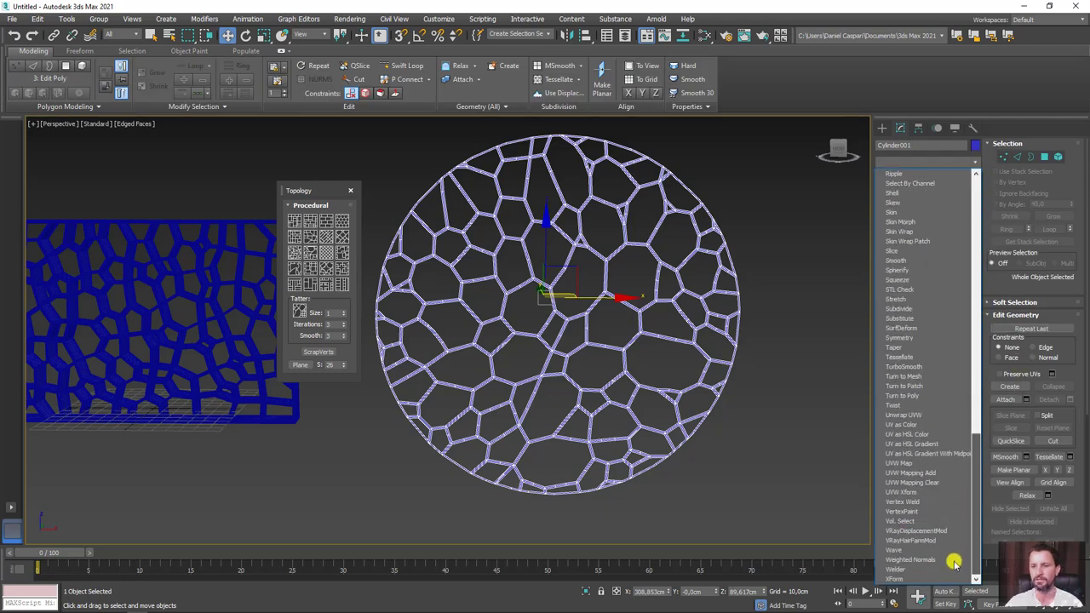
pyautogui.click(900, 192)
pyautogui.moveTo(724, 250)
pyautogui.keyDown('alt'); pyautogui.mouseDown(button='middle')
pyautogui.moveTo(617, 361)
pyautogui.moveTo(652, 384)
pyautogui.moveTo(552, 363)
pyautogui.moveTo(620, 316)
pyautogui.moveTo(576, 378)
pyautogui.mouseUp(button='middle'); pyautogui.keyUp('alt')
# Try a TurboSmooth on the shelled lattice, then delete it again.
pyautogui.scroll(-5, 576, 378)
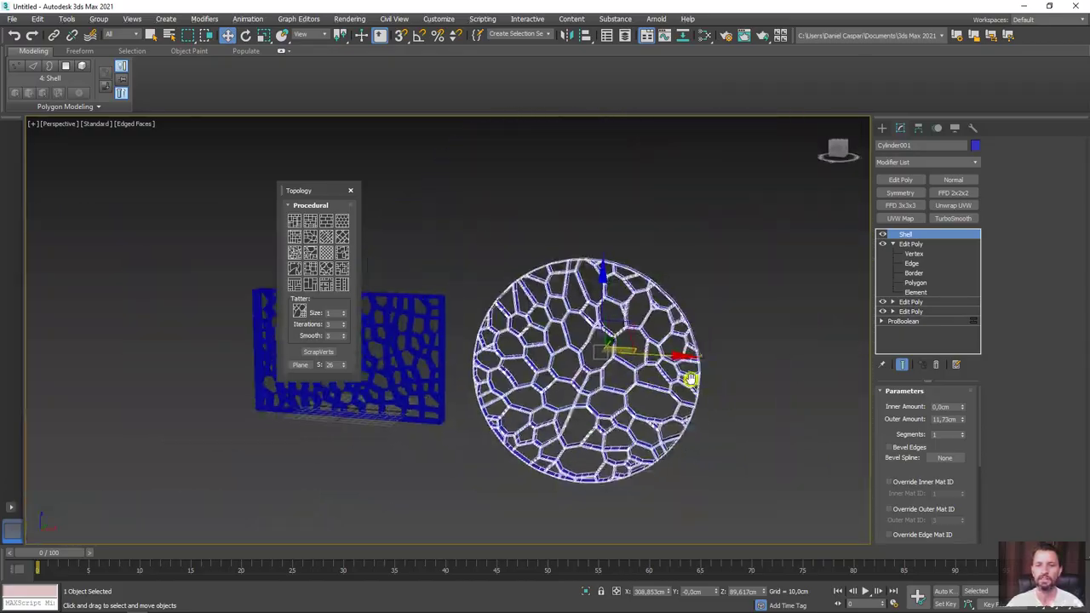
pyautogui.click(951, 219)
pyautogui.moveTo(800, 304)
pyautogui.keyDown('alt'); pyautogui.mouseDown(button='middle')
pyautogui.moveTo(601, 312)
pyautogui.moveTo(690, 309)
pyautogui.moveTo(608, 346)
pyautogui.moveTo(653, 316)
pyautogui.moveTo(674, 340)
pyautogui.moveTo(645, 377)
pyautogui.moveTo(550, 397)
pyautogui.moveTo(576, 357)
pyautogui.moveTo(625, 341)
pyautogui.mouseUp(button='middle'); pyautogui.keyUp('alt')
pyautogui.scroll(3, 601, 312)
pyautogui.press('F4')
pyautogui.press('F4')
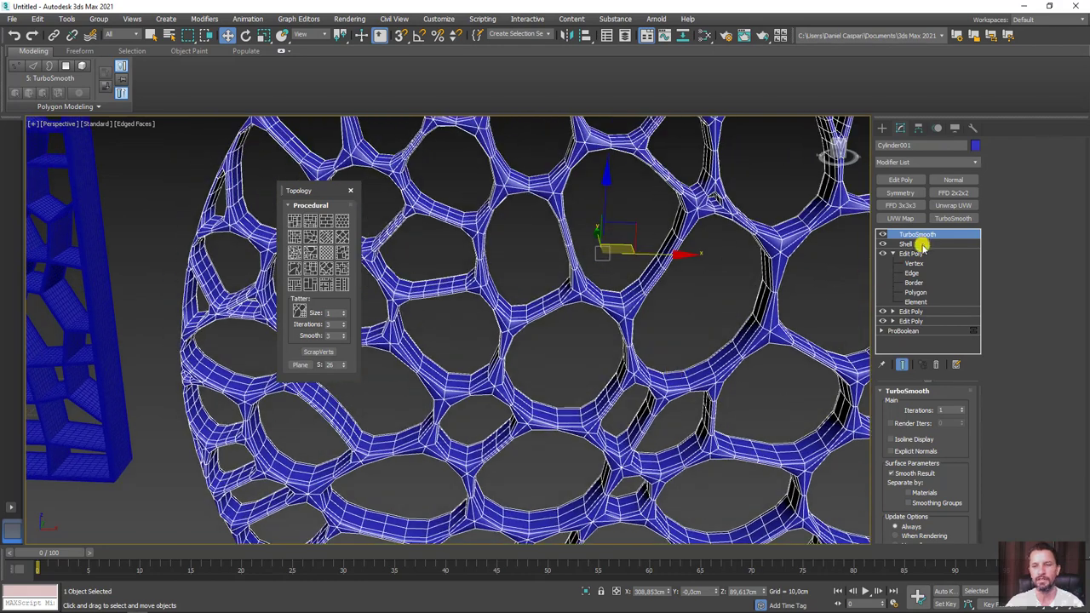
pyautogui.click(936, 363)
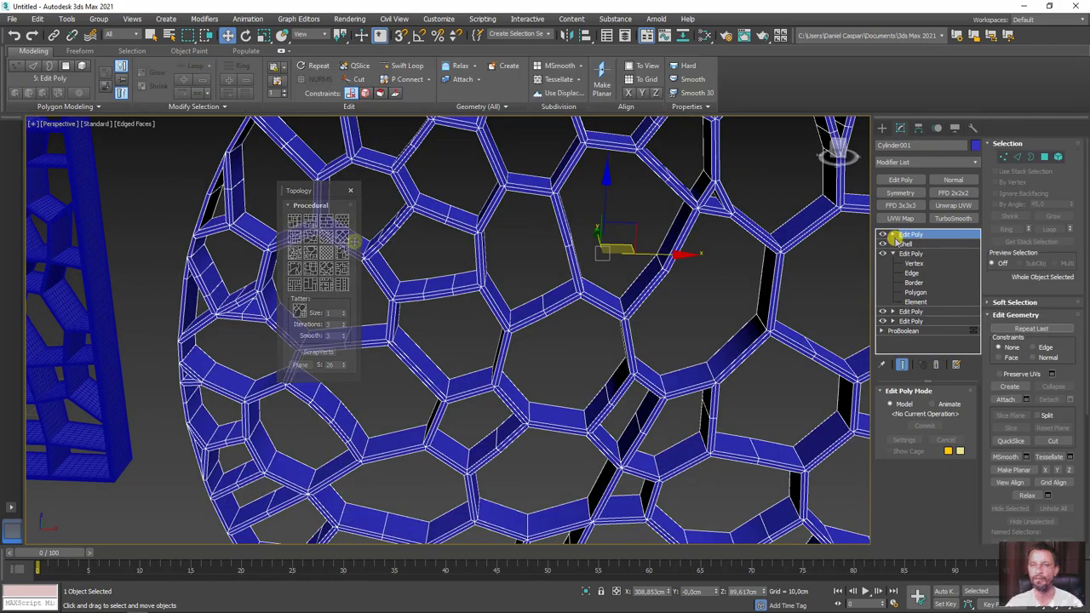
# Add a new Edit Poly above the Shell and select an edge on the disc rim.
pyautogui.click(900, 180)
pyautogui.scroll(-5, 772, 320)
pyautogui.moveTo(689, 323)
pyautogui.keyDown('alt'); pyautogui.mouseDown(button='middle')
pyautogui.moveTo(604, 316)
pyautogui.moveTo(591, 248)
pyautogui.moveTo(598, 289)
pyautogui.mouseUp(button='middle'); pyautogui.keyUp('alt')
pyautogui.click(1027, 156)
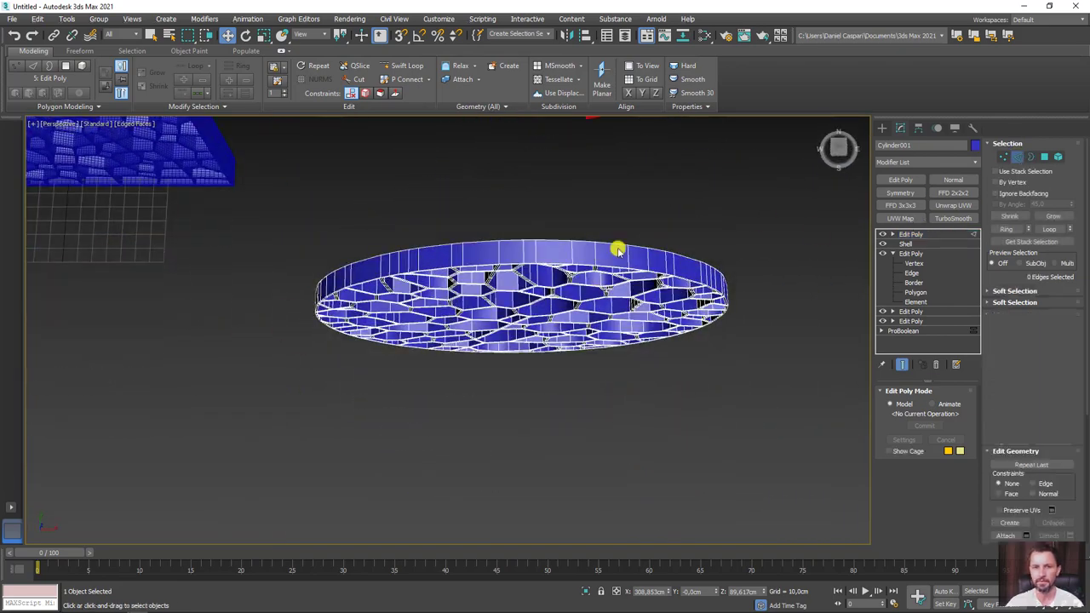
pyautogui.moveTo(618, 248)
pyautogui.keyDown('alt'); pyautogui.mouseDown(button='middle')
pyautogui.moveTo(554, 309)
pyautogui.moveTo(576, 292)
pyautogui.moveTo(555, 344)
pyautogui.mouseUp(button='middle'); pyautogui.keyUp('alt')
pyautogui.scroll(3, 526, 307)
pyautogui.click(562, 331)
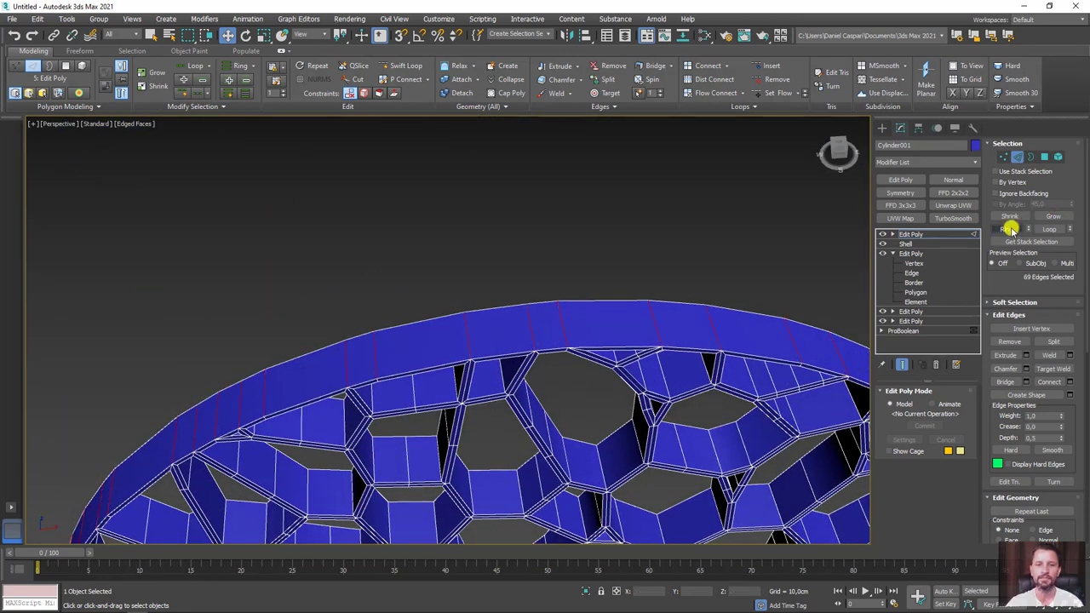
# Test the rim at Polygon and Border levels, clear the selection, and return to Edge level.
pyautogui.click(1010, 229)
pyautogui.keyDown('ctrl'); pyautogui.click(1044, 157); pyautogui.keyUp('ctrl')
pyautogui.keyDown('alt'); pyautogui.moveTo(673, 346); pyautogui.dragTo(425, 223, button='middle'); pyautogui.keyUp('alt')
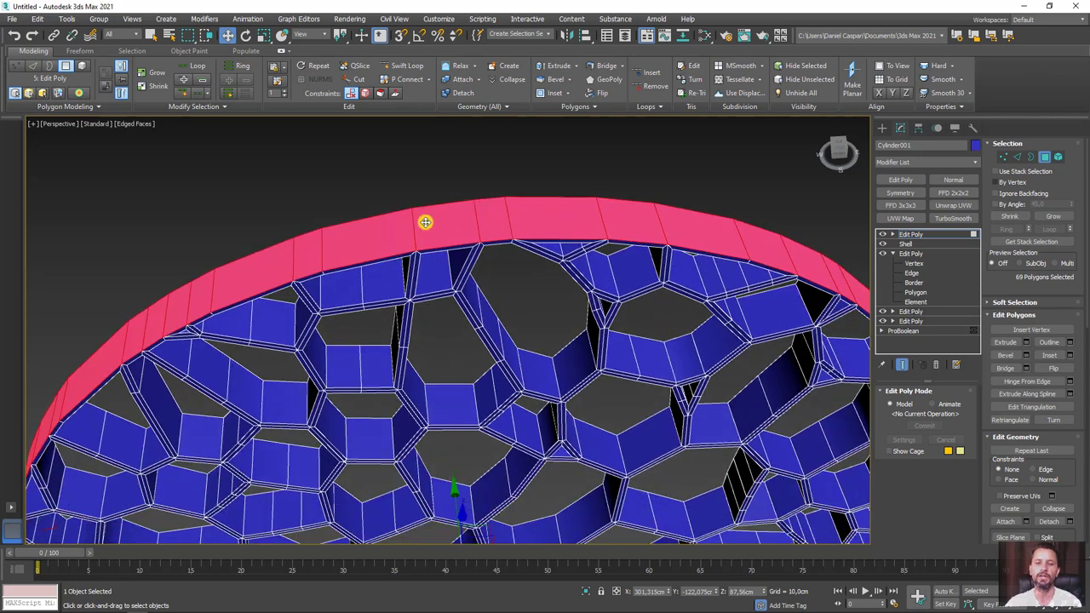
pyautogui.click(1030, 156)
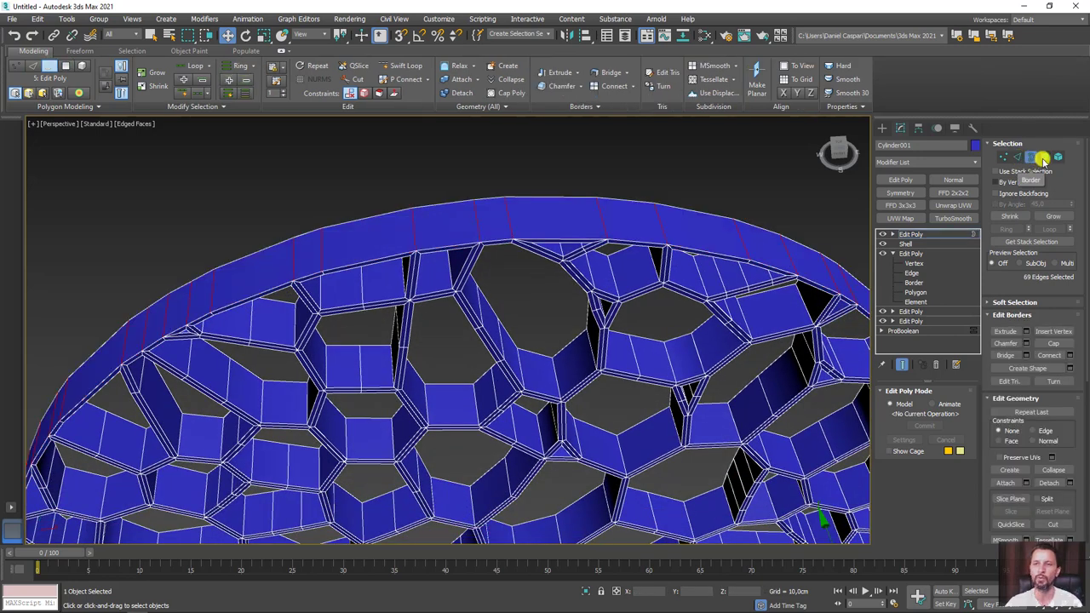
pyautogui.click(1044, 157)
pyautogui.click(803, 225)
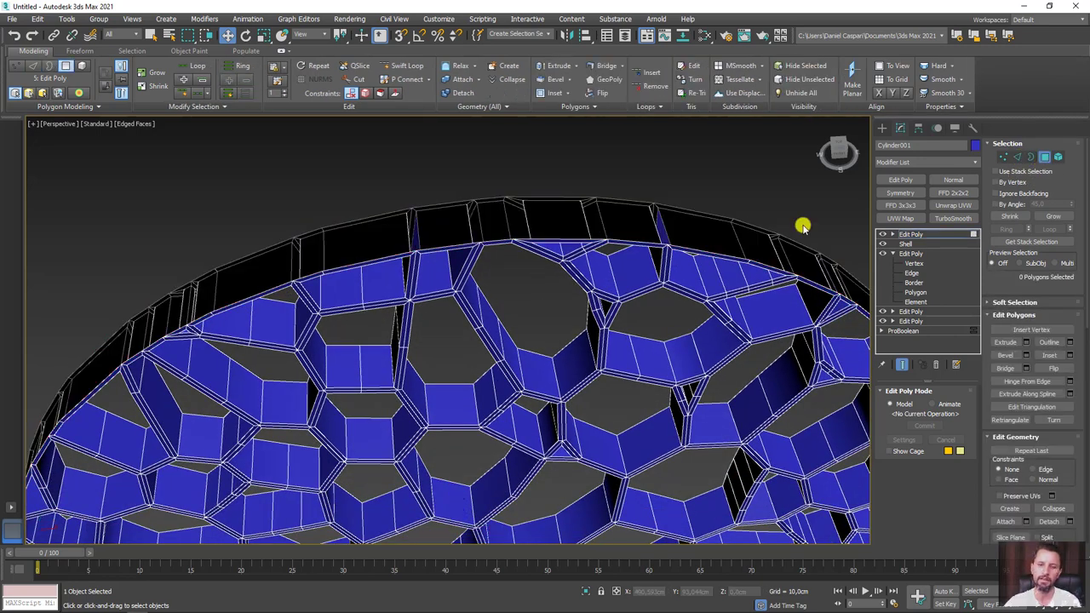
pyautogui.click(1016, 157)
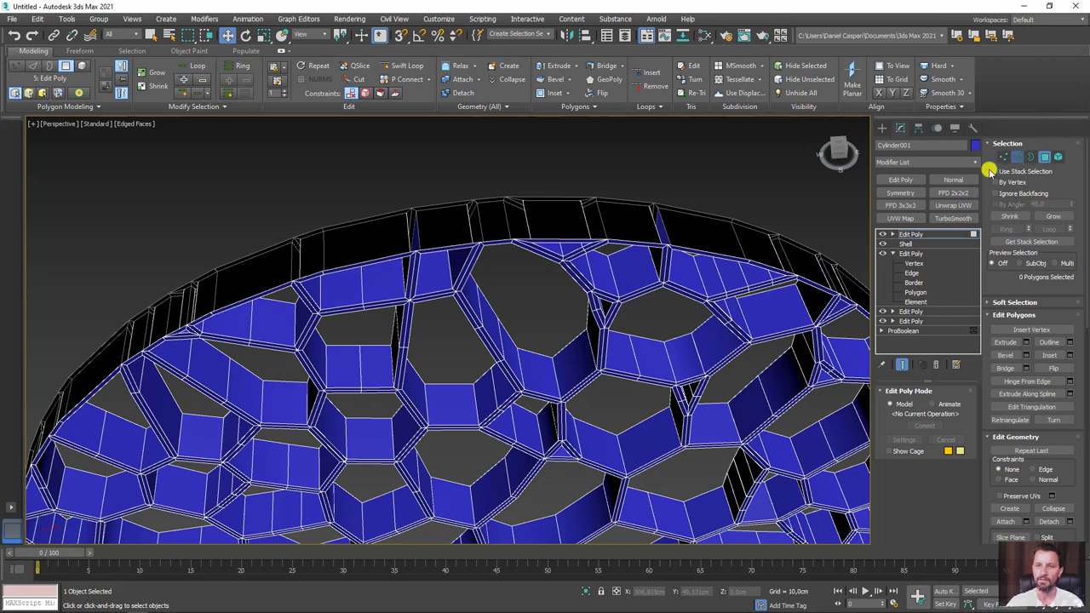
# In the framed Top view, region-select 785 edges across the whole disc.
pyautogui.press('t')
pyautogui.press('z')
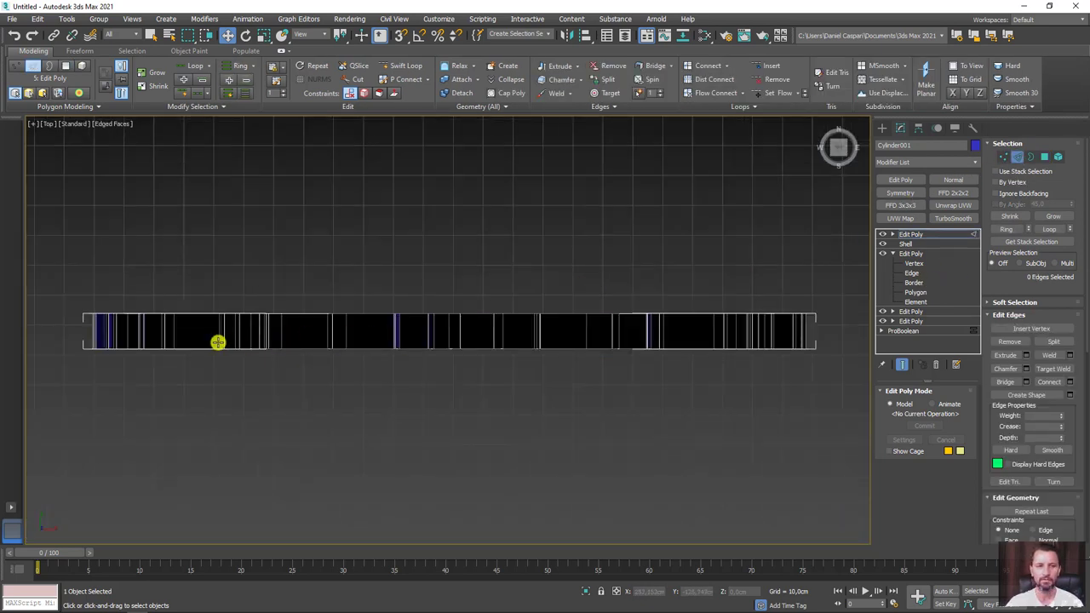
pyautogui.scroll(-4, 217, 340)
pyautogui.moveTo(258, 239); pyautogui.dragTo(311, 246, button='middle')
pyautogui.scroll(4, 226, 332)
pyautogui.scroll(-3, 226, 332)
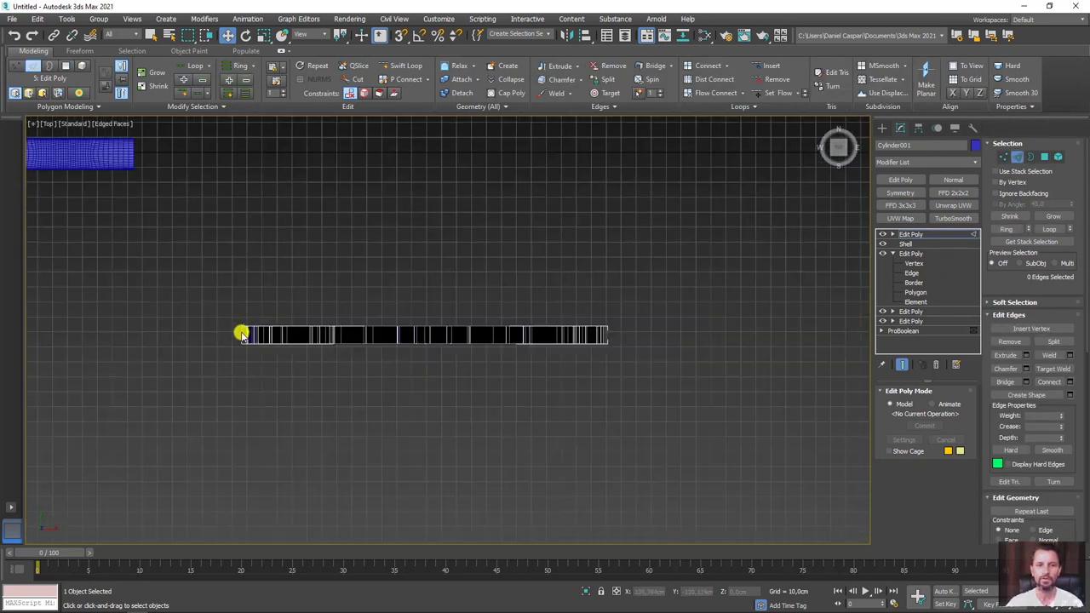
pyautogui.scroll(2, 188, 336)
pyautogui.moveTo(194, 335); pyautogui.dragTo(789, 338)
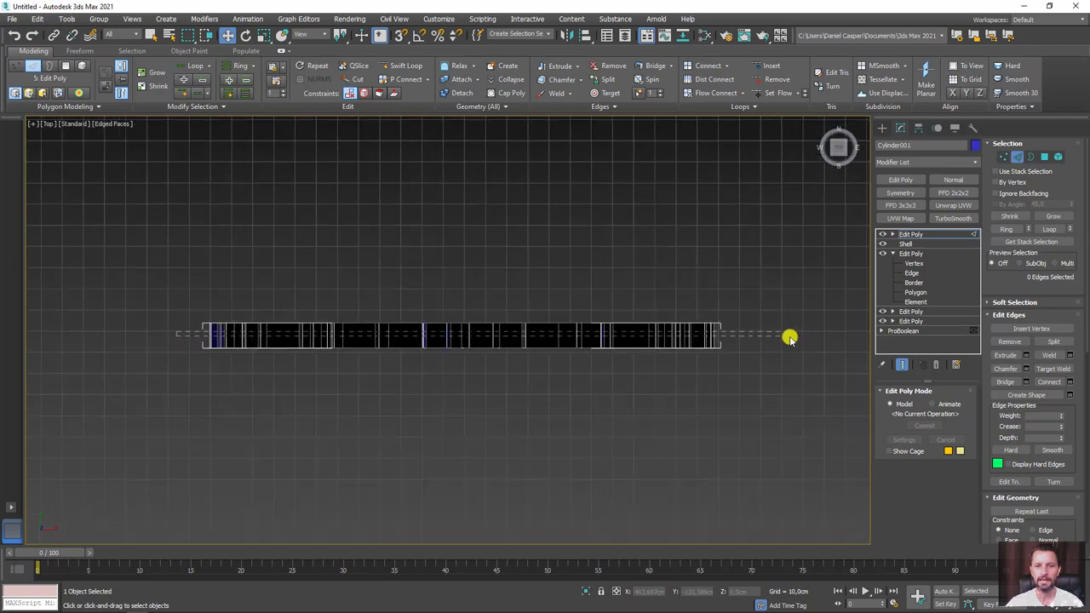
pyautogui.keyDown('alt'); pyautogui.moveTo(790, 338); pyautogui.dragTo(761, 309, button='middle'); pyautogui.keyUp('alt')
pyautogui.scroll(1, 755, 309)
pyautogui.scroll(3, 686, 258)
# Loop the edges to 2355, set their crease to 1,0, and add TurboSmooth at 1 iteration.
pyautogui.scroll(2, 698, 341)
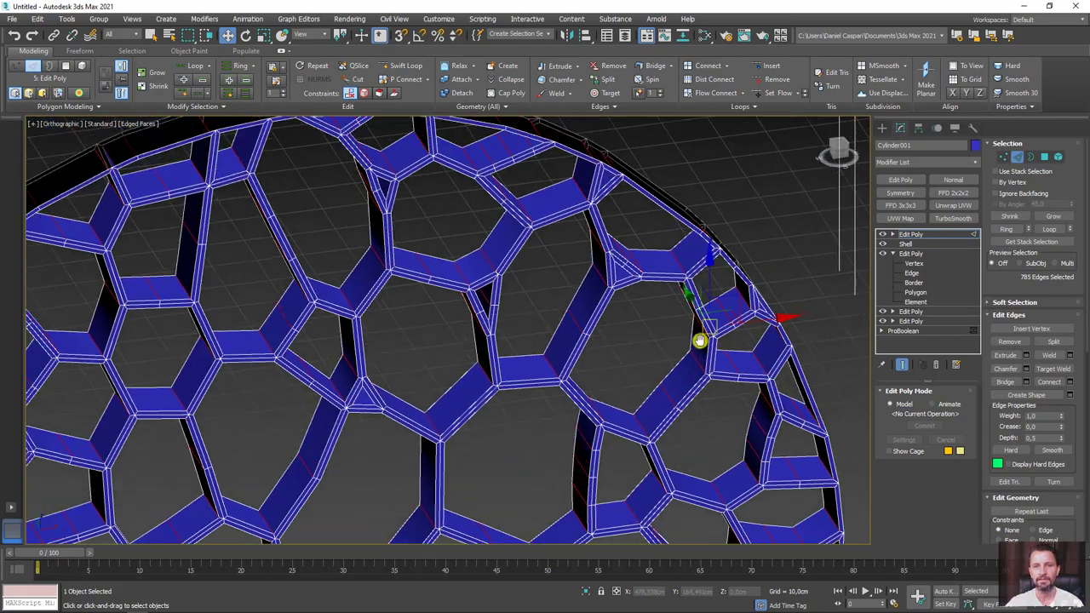
pyautogui.scroll(3, 698, 341)
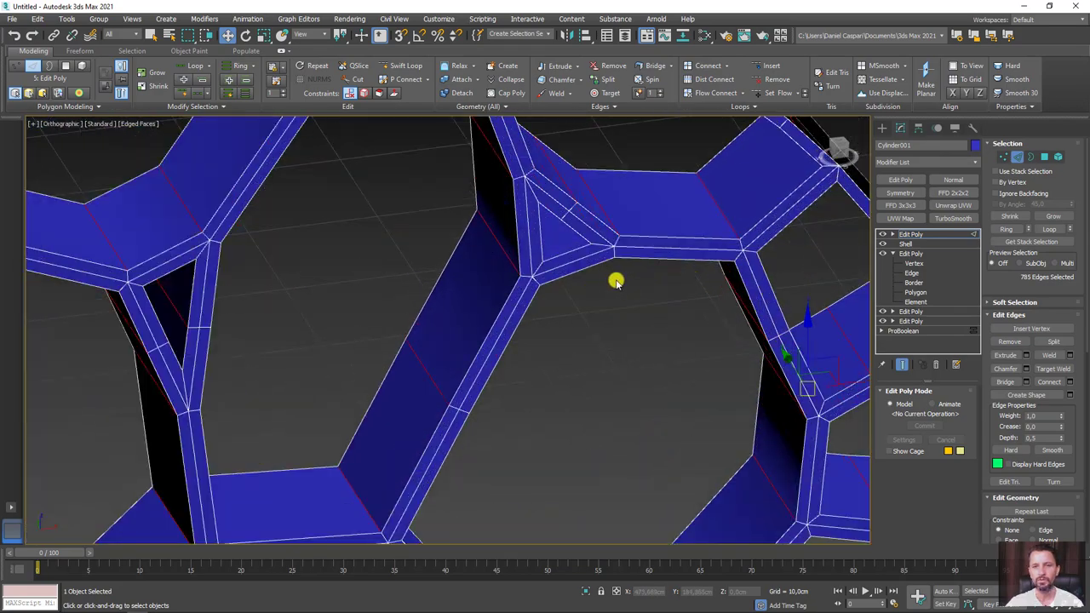
pyautogui.click(1052, 228)
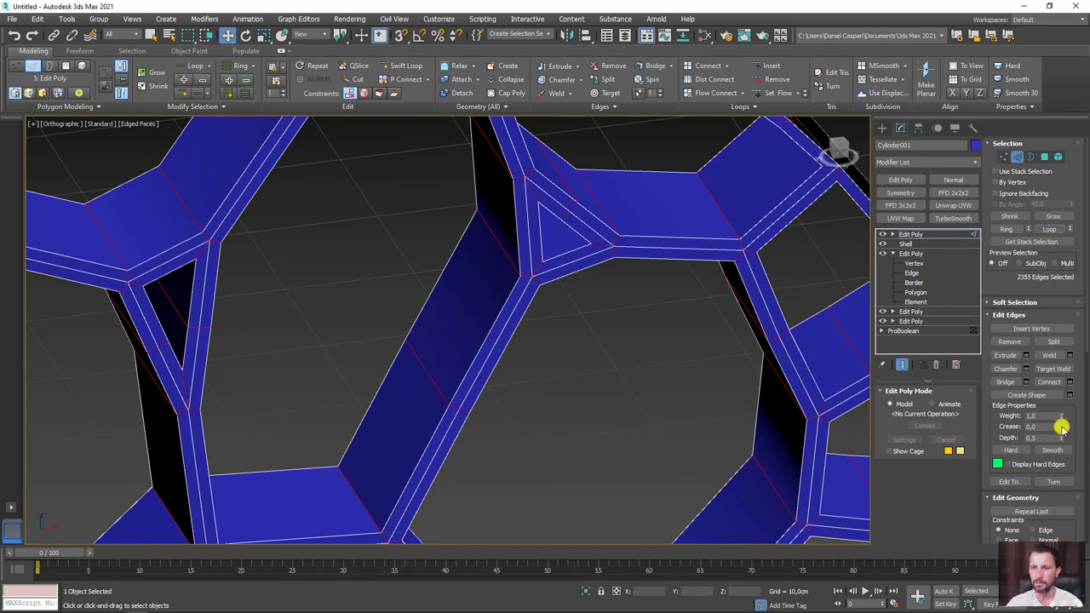
pyautogui.moveTo(1061, 427); pyautogui.dragTo(1056, 288)
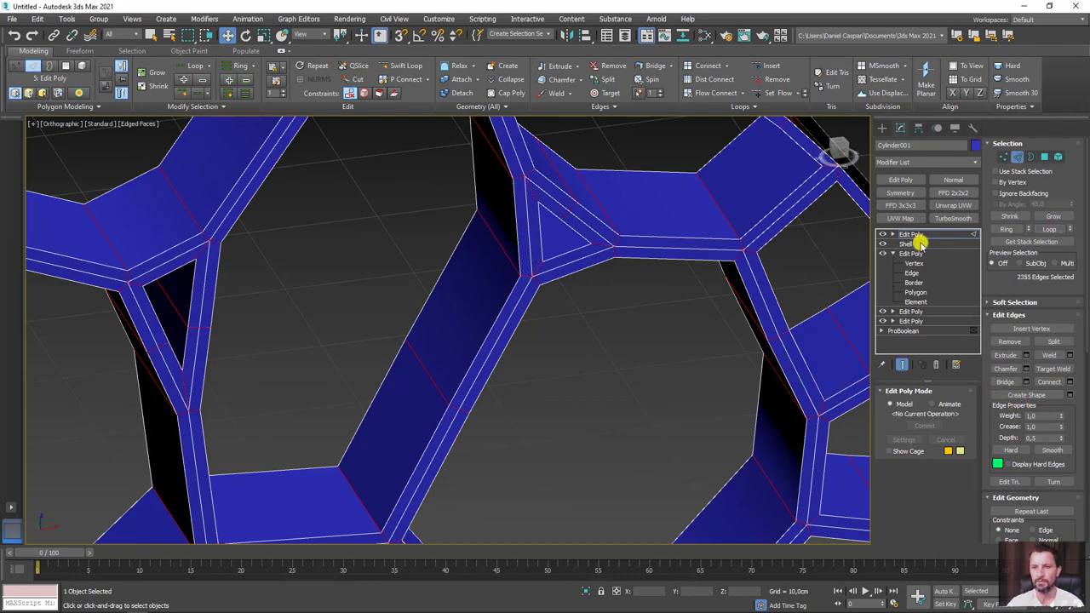
pyautogui.click(952, 218)
# Inspect the smoothed disc from an angle with and without wire edges.
pyautogui.scroll(-5, 681, 306)
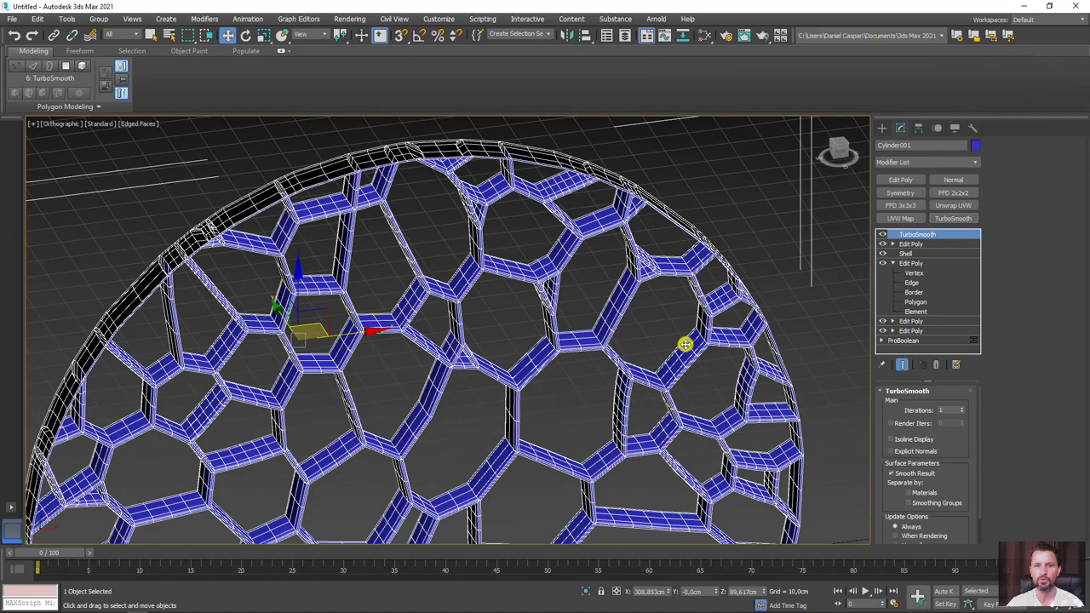
pyautogui.scroll(2, 704, 212)
pyautogui.press('F4')
pyautogui.scroll(-2, 630, 350)
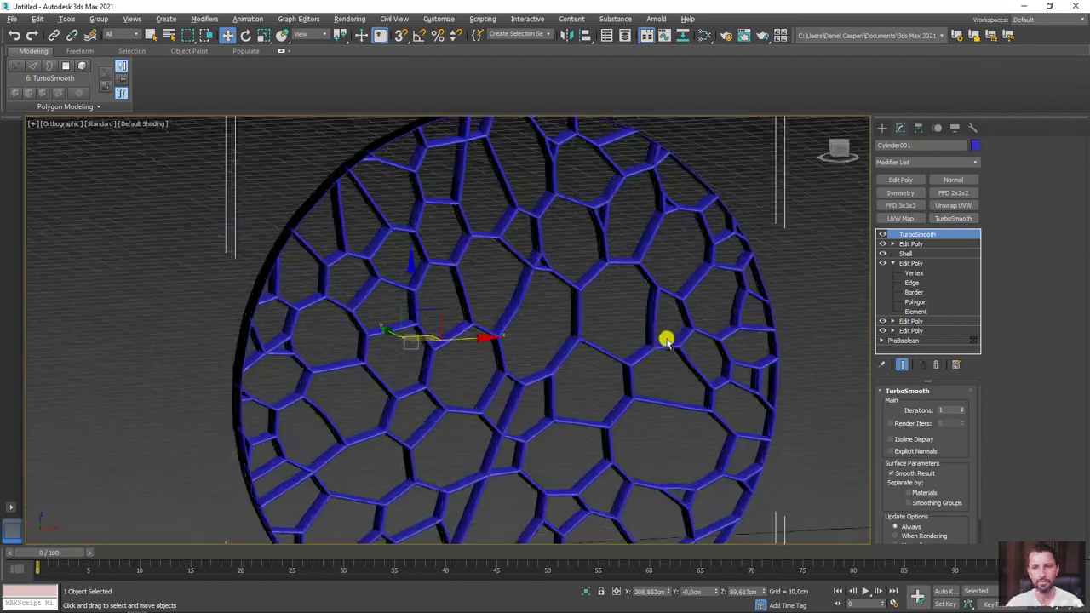
pyautogui.moveTo(664, 338)
pyautogui.keyDown('alt'); pyautogui.mouseDown(button='middle')
pyautogui.moveTo(683, 234)
pyautogui.moveTo(702, 263)
pyautogui.mouseUp(button='middle'); pyautogui.keyUp('alt')
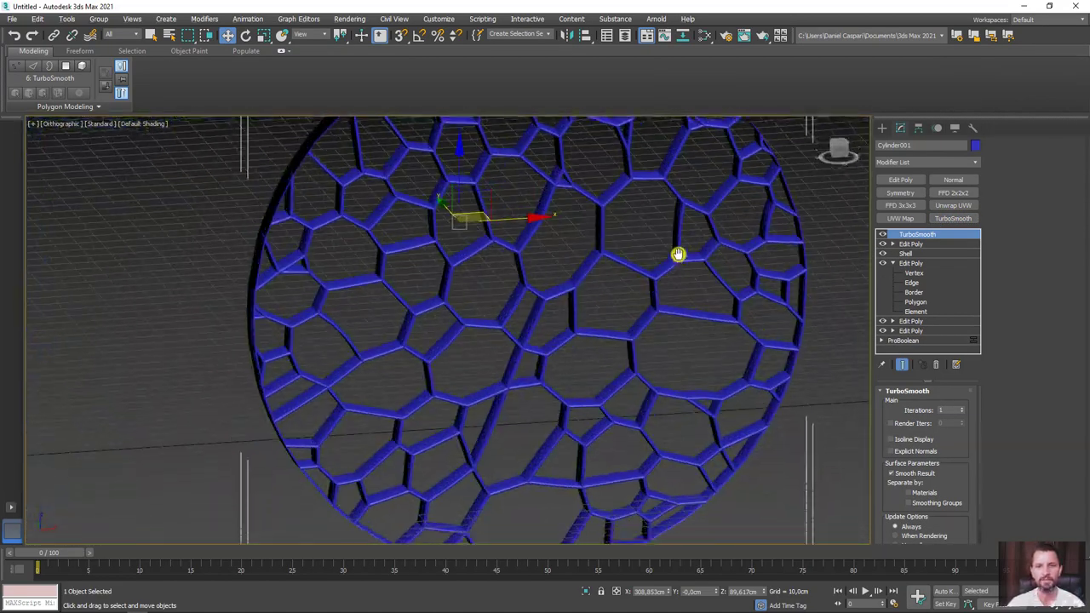
pyautogui.scroll(1, 565, 323)
pyautogui.scroll(3, 567, 319)
pyautogui.scroll(2, 582, 319)
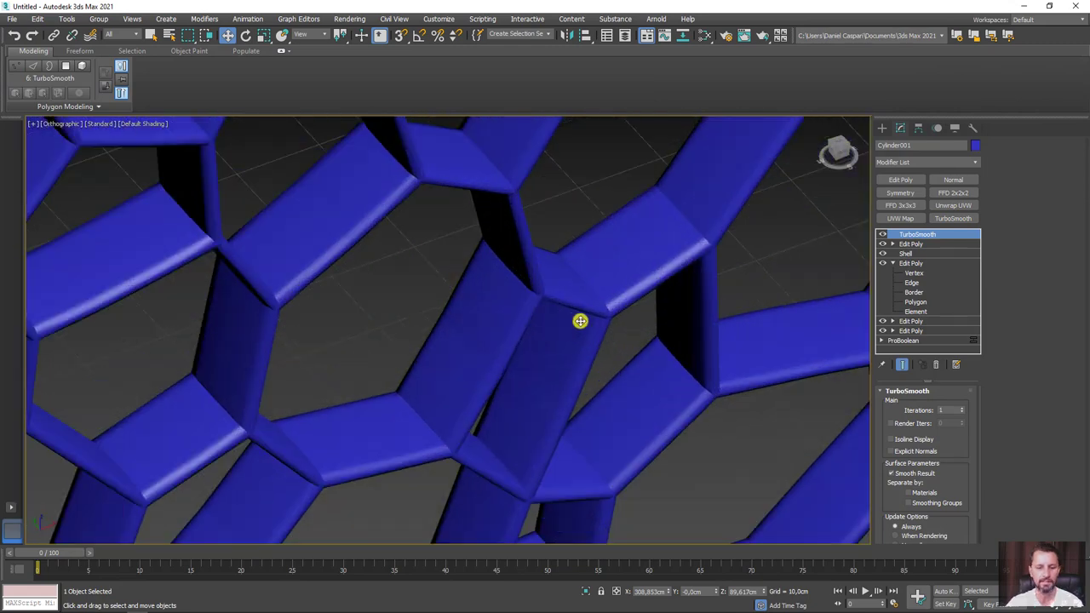
pyautogui.press('F4')
pyautogui.press('F4')
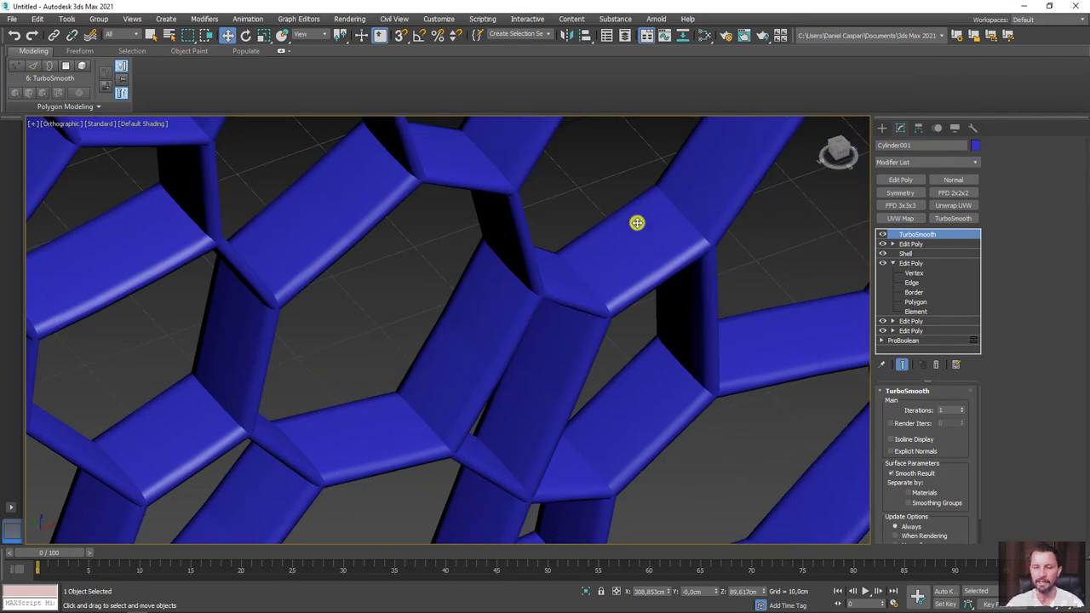
# Turn off the TurboSmooth result and enter Edge level in the Edit Poly below it.
pyautogui.scroll(-3, 743, 264)
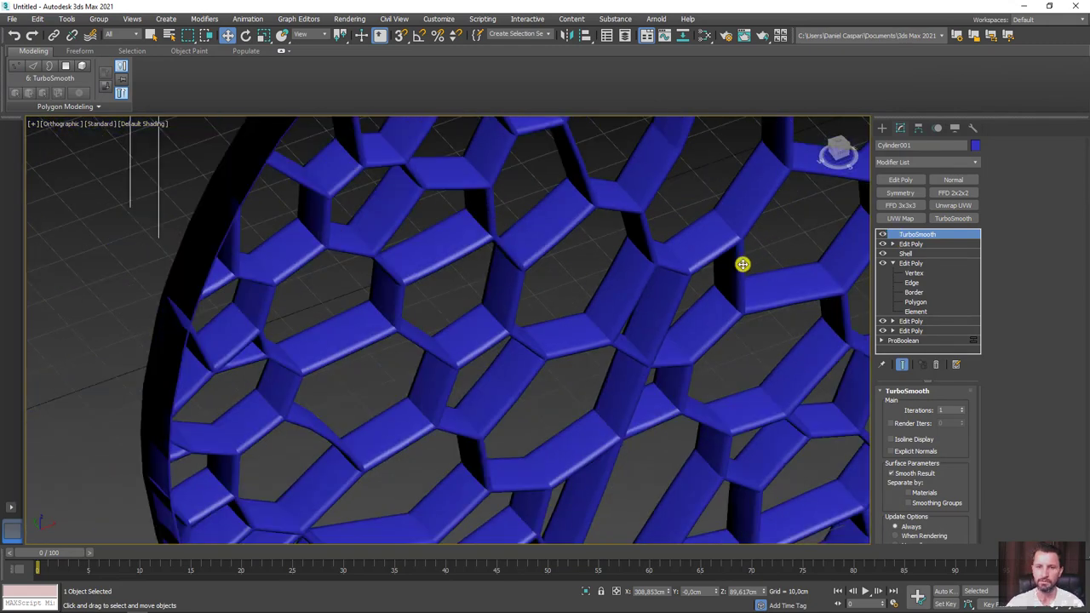
pyautogui.click(883, 234)
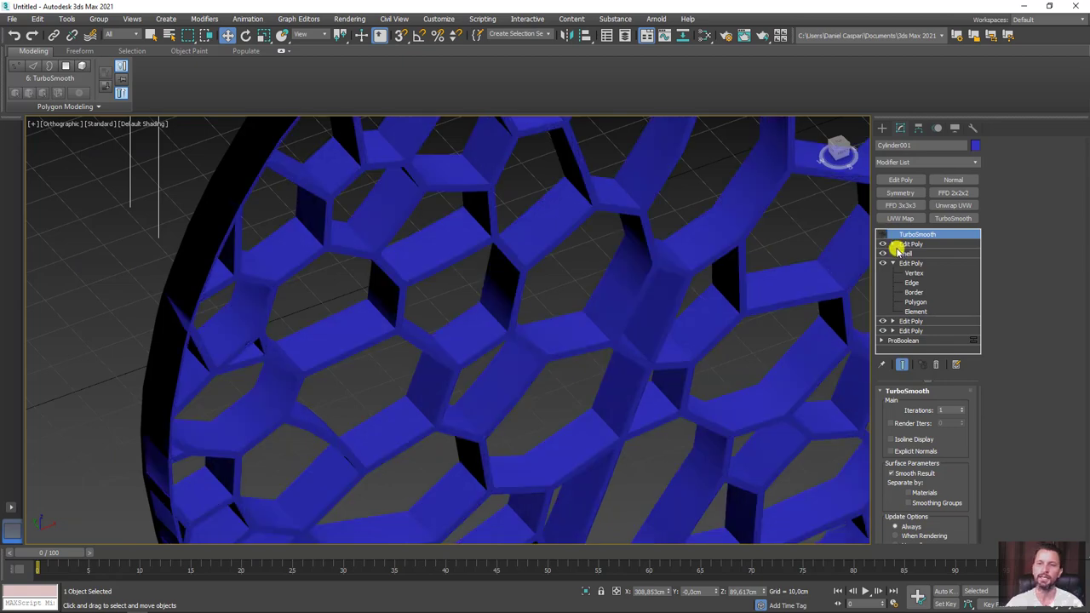
pyautogui.click(893, 244)
pyautogui.click(913, 264)
# At Border level with wire edges shown, invert the rim border selection with Ctrl+I.
pyautogui.scroll(-3, 635, 310)
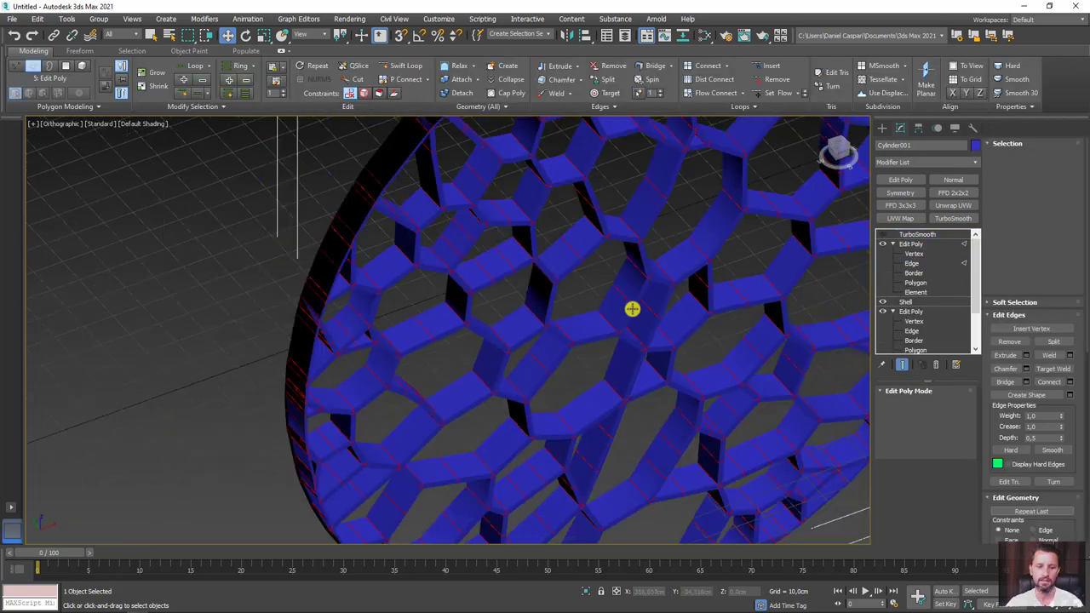
pyautogui.scroll(-3, 635, 322)
pyautogui.scroll(-2, 663, 321)
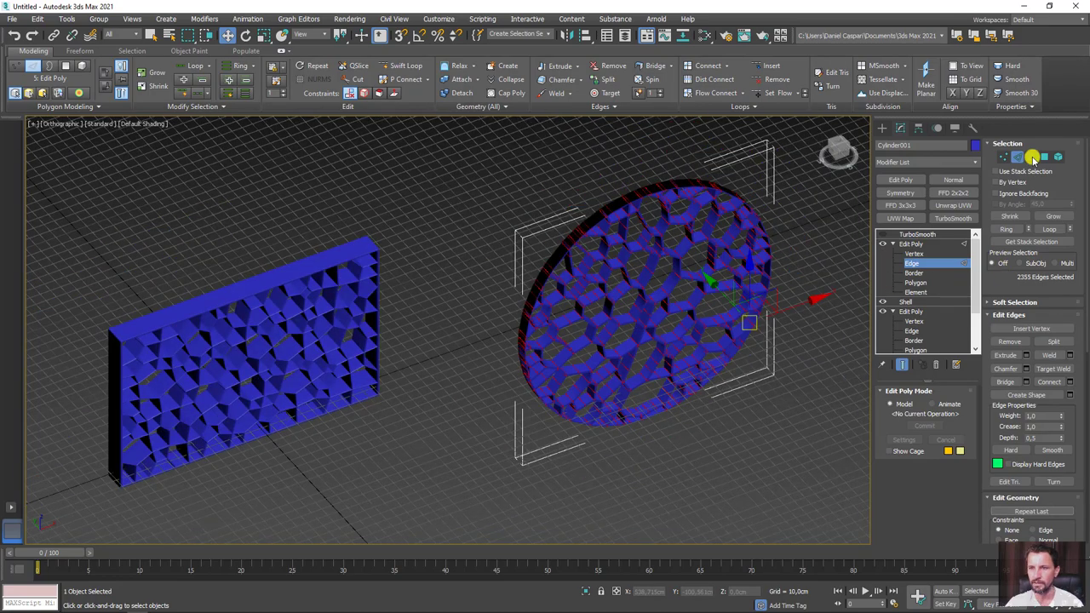
pyautogui.click(1031, 157)
pyautogui.keyDown('alt'); pyautogui.moveTo(721, 226); pyautogui.dragTo(781, 335, button='middle'); pyautogui.keyUp('alt')
pyautogui.scroll(3, 724, 315)
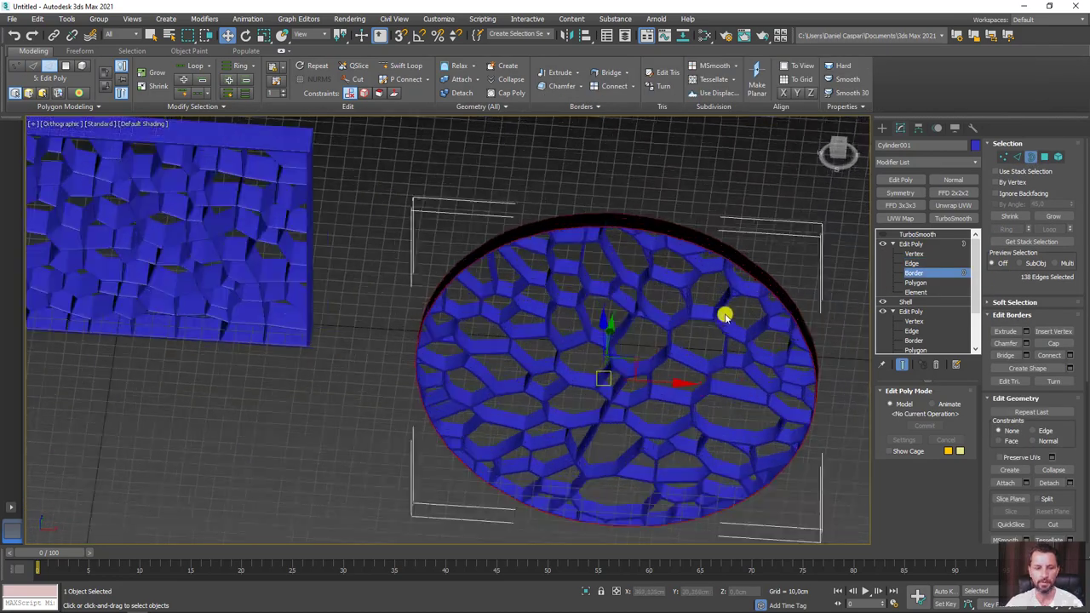
pyautogui.press('F4')
pyautogui.scroll(2, 724, 315)
pyautogui.scroll(2, 696, 227)
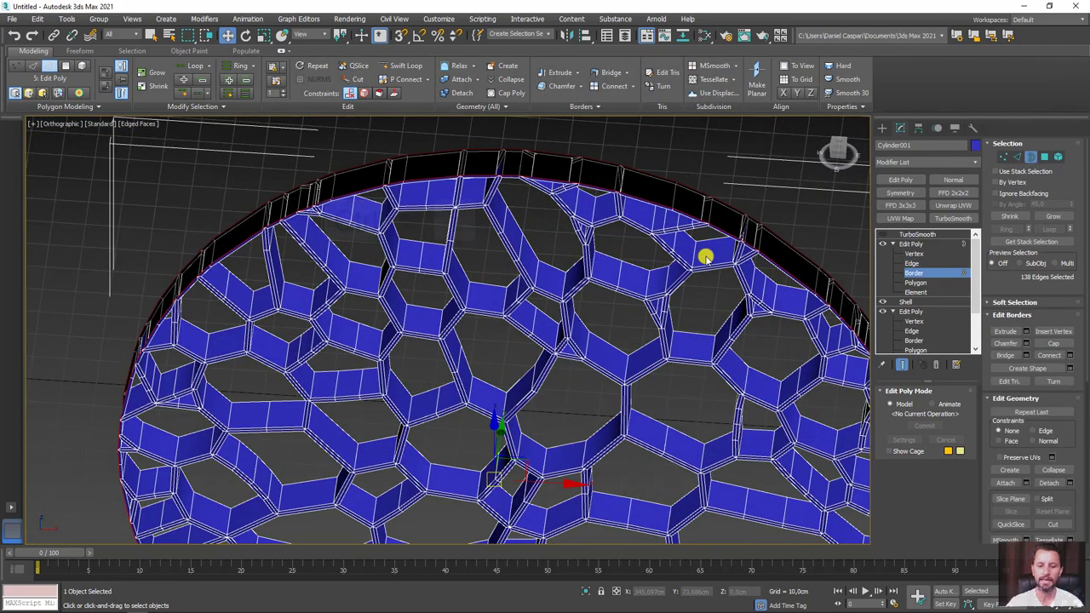
pyautogui.hotkey('ctrl', 'i')
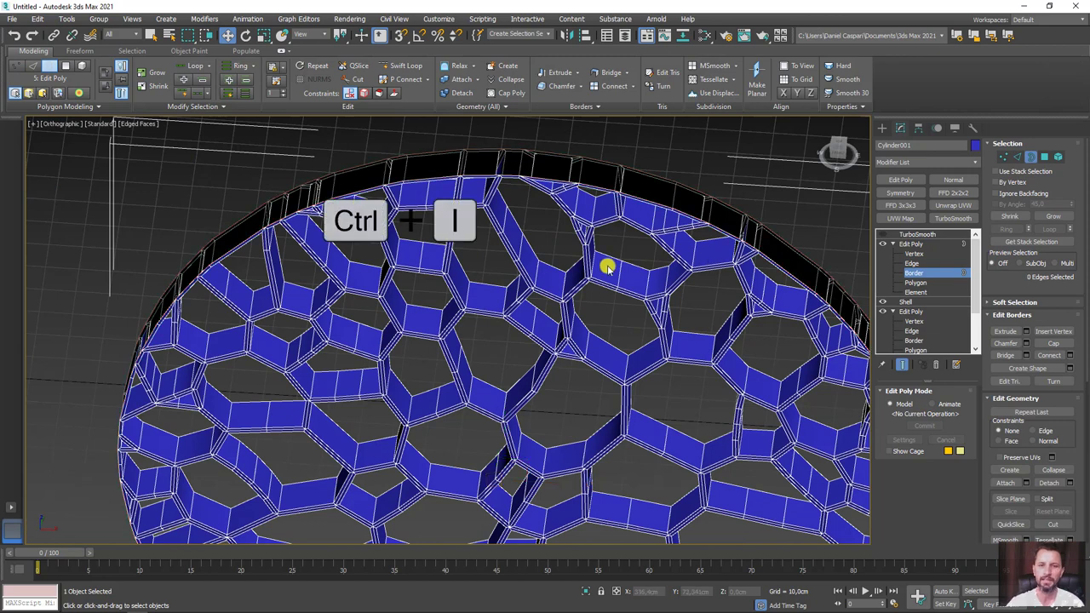
# Reselect the top rim border, invert to the 4641 interior edges, and show TurboSmooth.
pyautogui.click(943, 263)
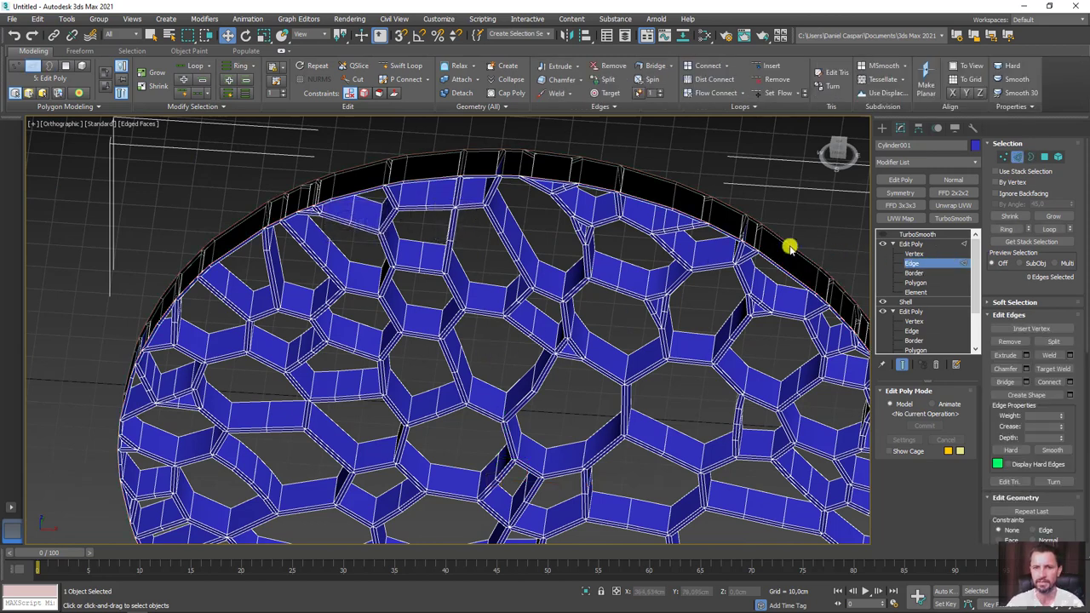
pyautogui.click(1037, 159)
pyautogui.click(807, 266)
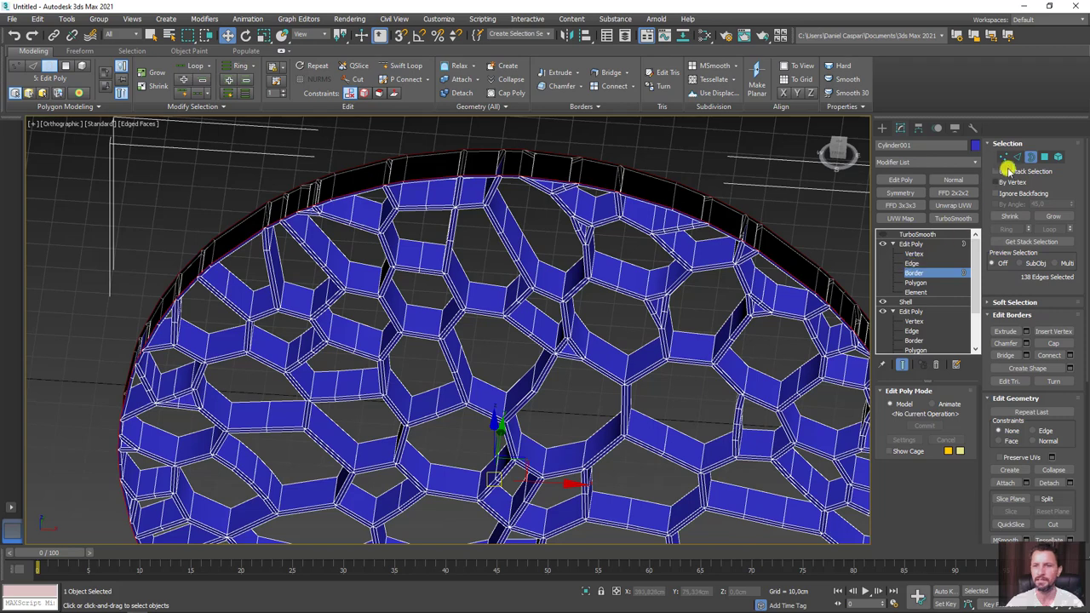
pyautogui.click(1019, 159)
pyautogui.hotkey('ctrl', 'i')
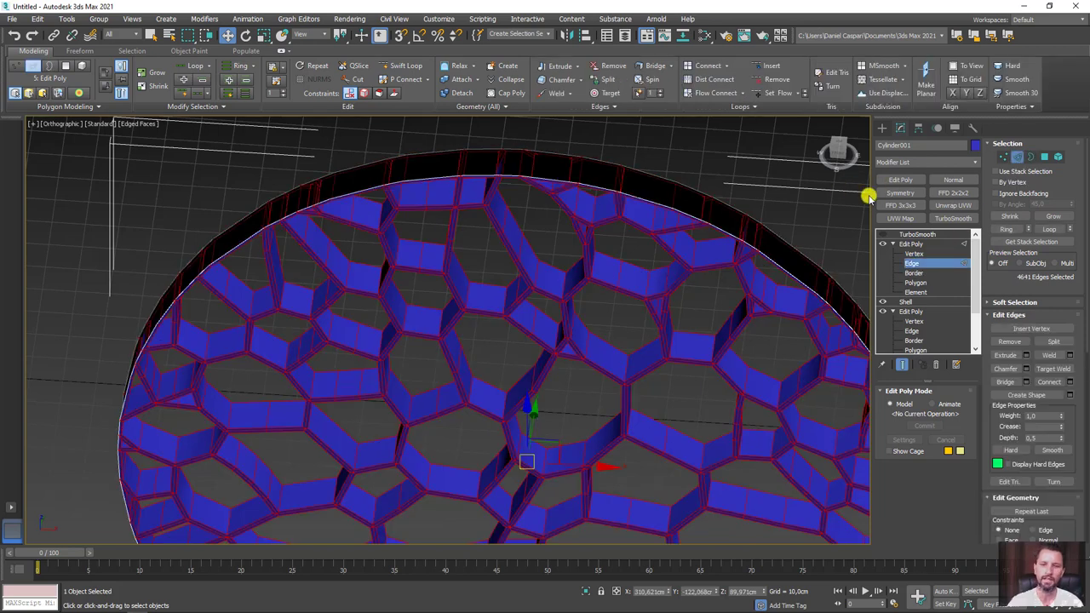
pyautogui.moveTo(796, 242)
pyautogui.keyDown('alt'); pyautogui.mouseDown(button='middle')
pyautogui.moveTo(703, 318)
pyautogui.moveTo(835, 309)
pyautogui.mouseUp(button='middle'); pyautogui.keyUp('alt')
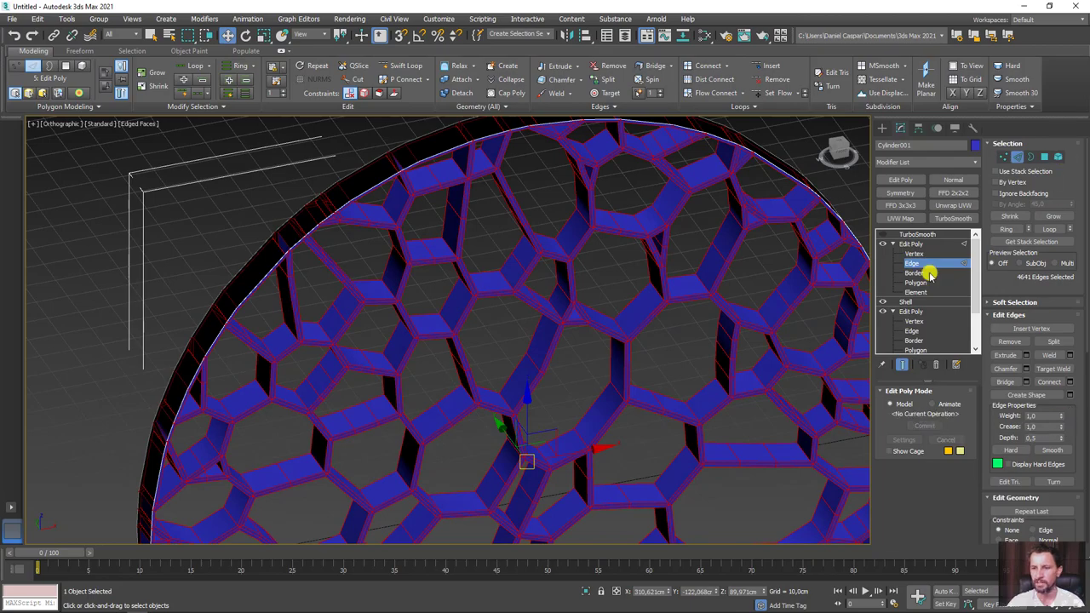
pyautogui.click(915, 235)
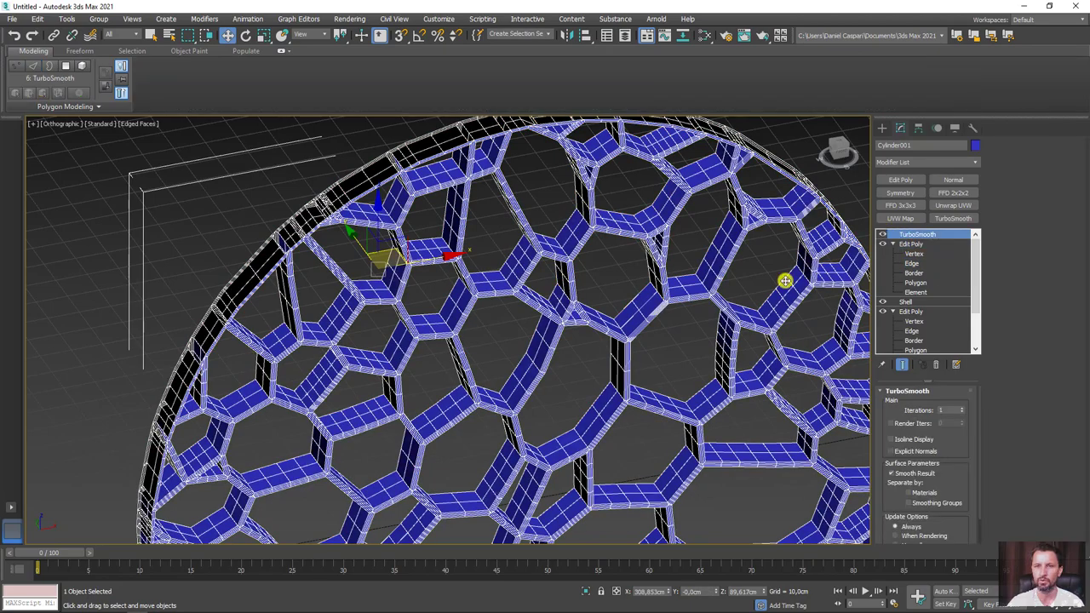
# Inspect a strut junction, then add a second TurboSmooth set to 2 iterations.
pyautogui.keyDown('alt'); pyautogui.moveTo(783, 280); pyautogui.dragTo(716, 271, button='middle'); pyautogui.keyUp('alt')
pyautogui.scroll(2, 681, 265)
pyautogui.press('F4')
pyautogui.keyDown('alt'); pyautogui.moveTo(686, 355); pyautogui.dragTo(656, 312, button='middle'); pyautogui.keyUp('alt')
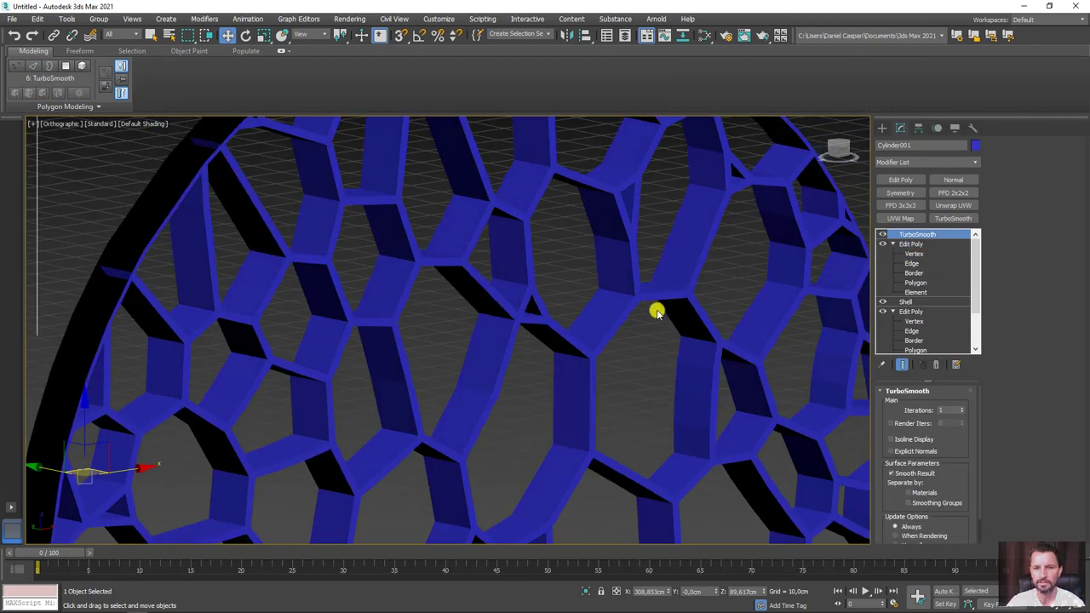
pyautogui.scroll(5, 646, 290)
pyautogui.scroll(4, 646, 290)
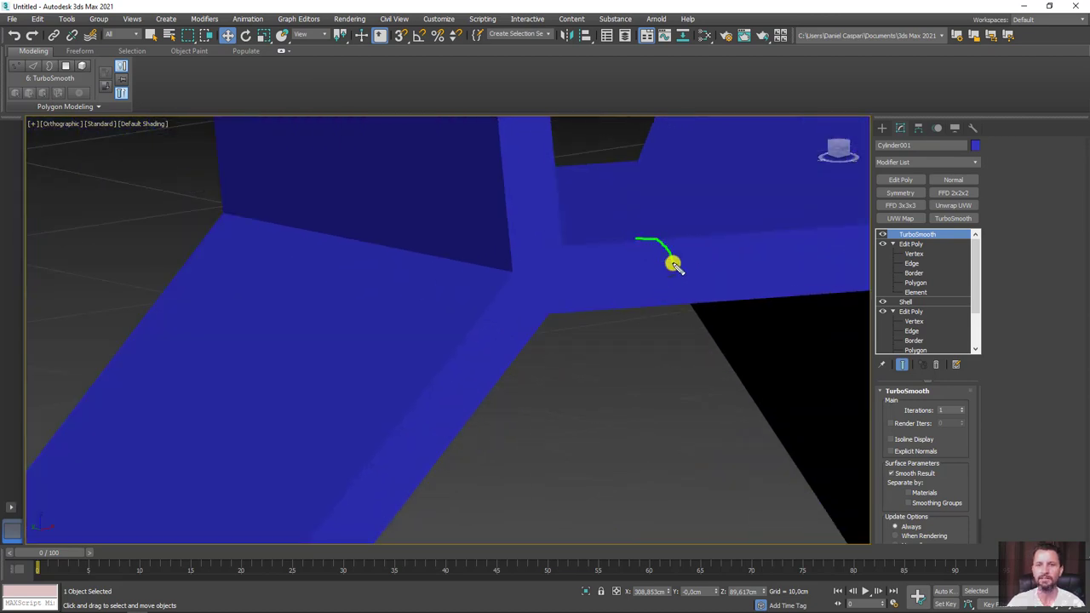
pyautogui.moveTo(713, 241); pyautogui.dragTo(527, 289, button='middle')
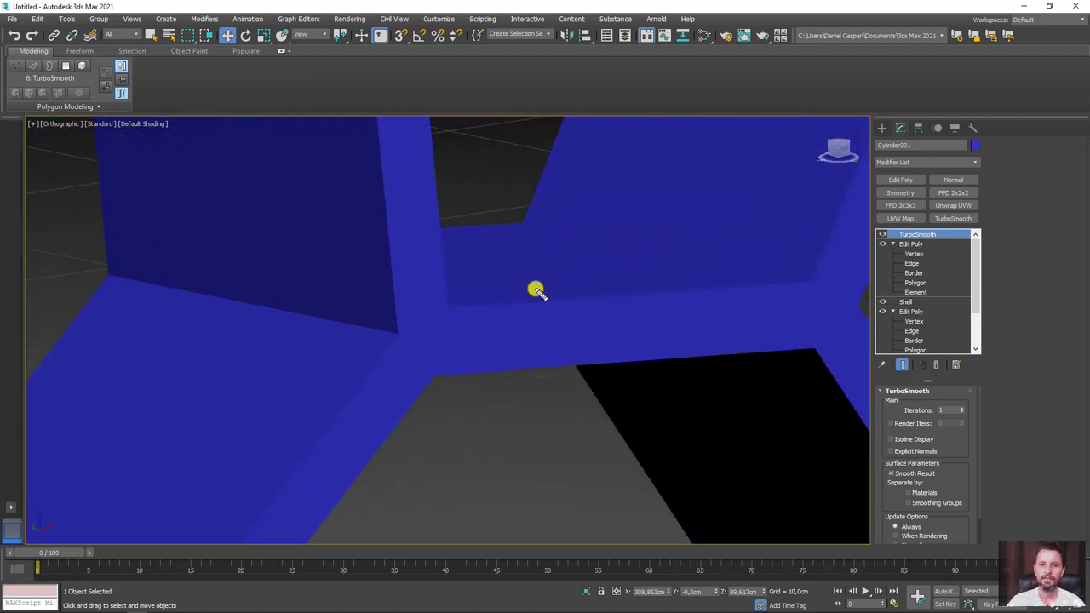
pyautogui.click(953, 219)
pyautogui.scroll(-3, 663, 295)
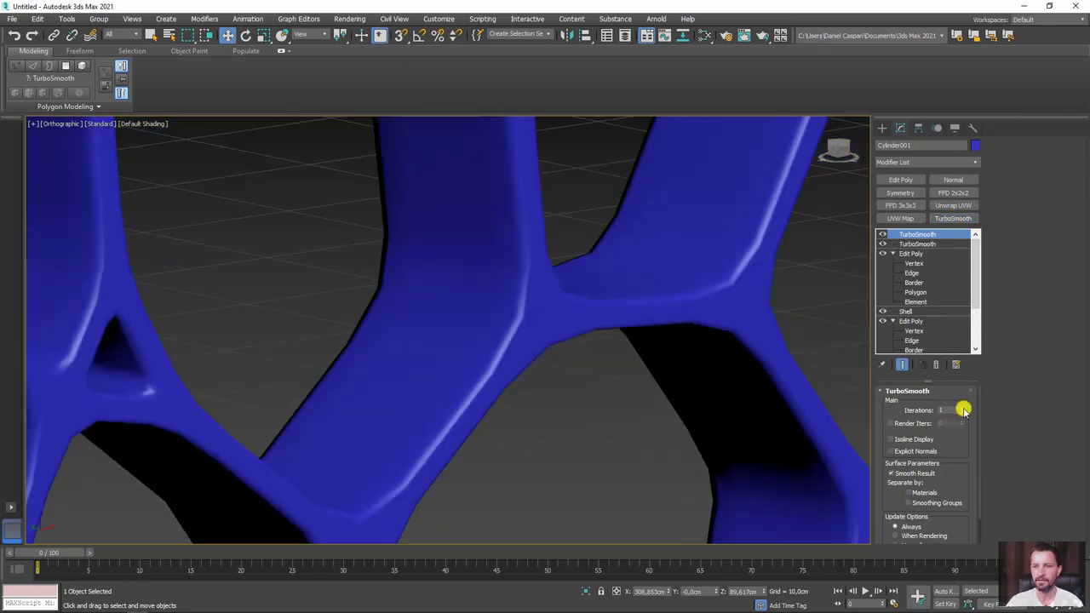
pyautogui.scroll(-5, 676, 352)
pyautogui.scroll(-2, 688, 364)
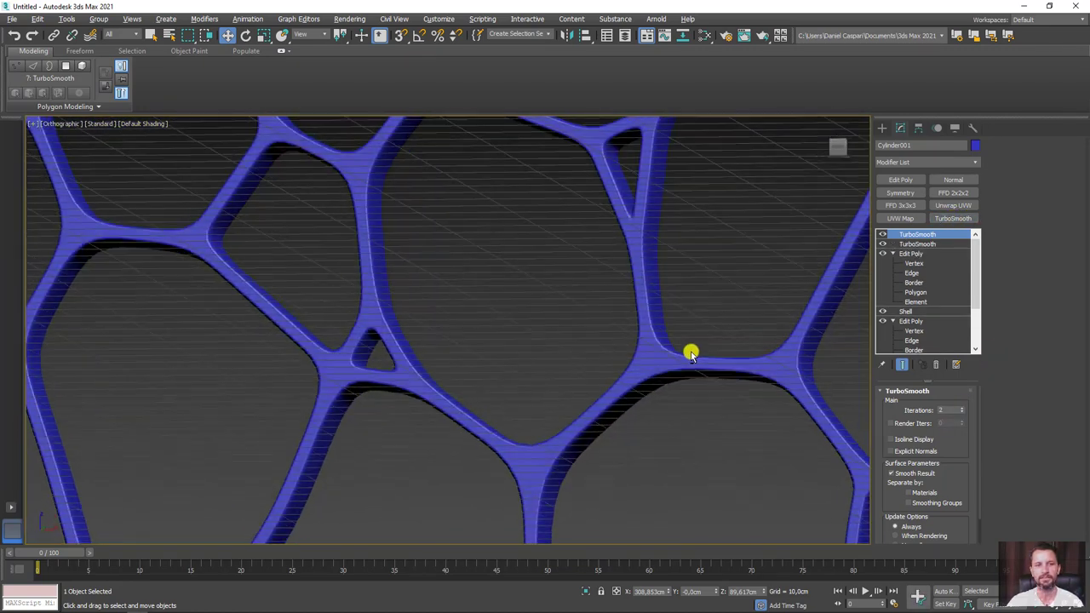
pyautogui.scroll(-2, 690, 360)
# Orbit around the rounded lattice, toggling the edge wireframe to check the struts and rim.
pyautogui.keyDown('alt'); pyautogui.moveTo(539, 356); pyautogui.dragTo(582, 353, button='middle'); pyautogui.keyUp('alt')
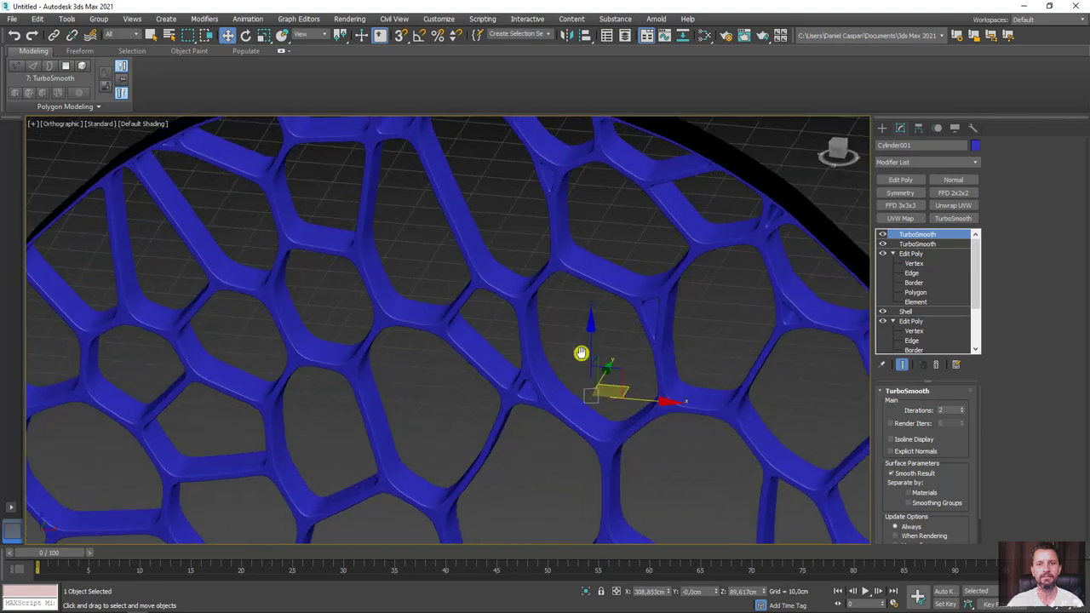
pyautogui.scroll(-4, 579, 394)
pyautogui.keyDown('alt'); pyautogui.moveTo(579, 394); pyautogui.dragTo(540, 346, button='middle'); pyautogui.keyUp('alt')
pyautogui.scroll(4, 553, 393)
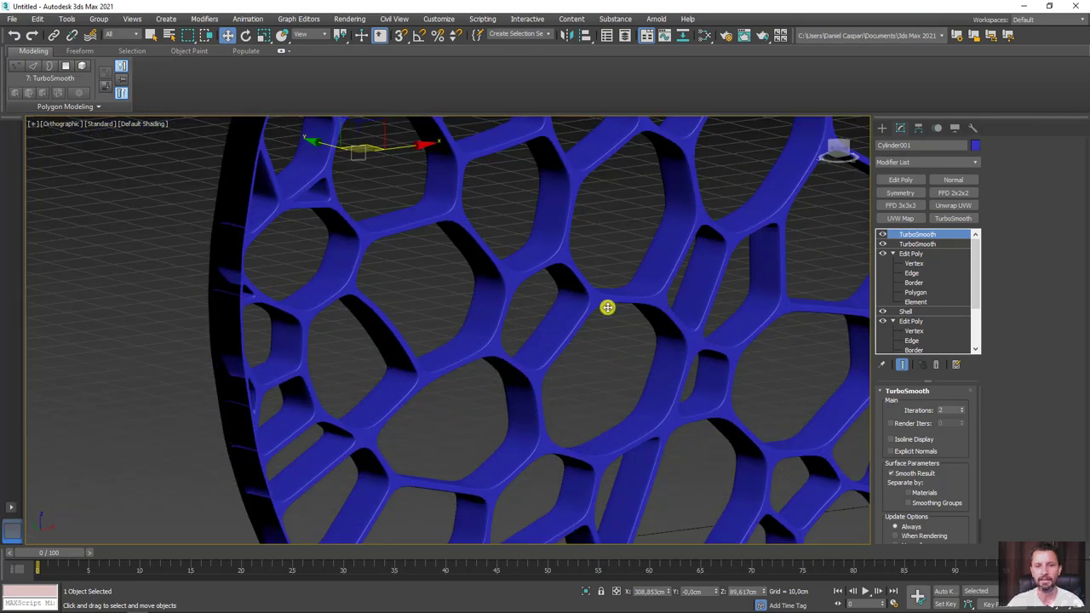
pyautogui.scroll(3, 548, 336)
pyautogui.press('F4')
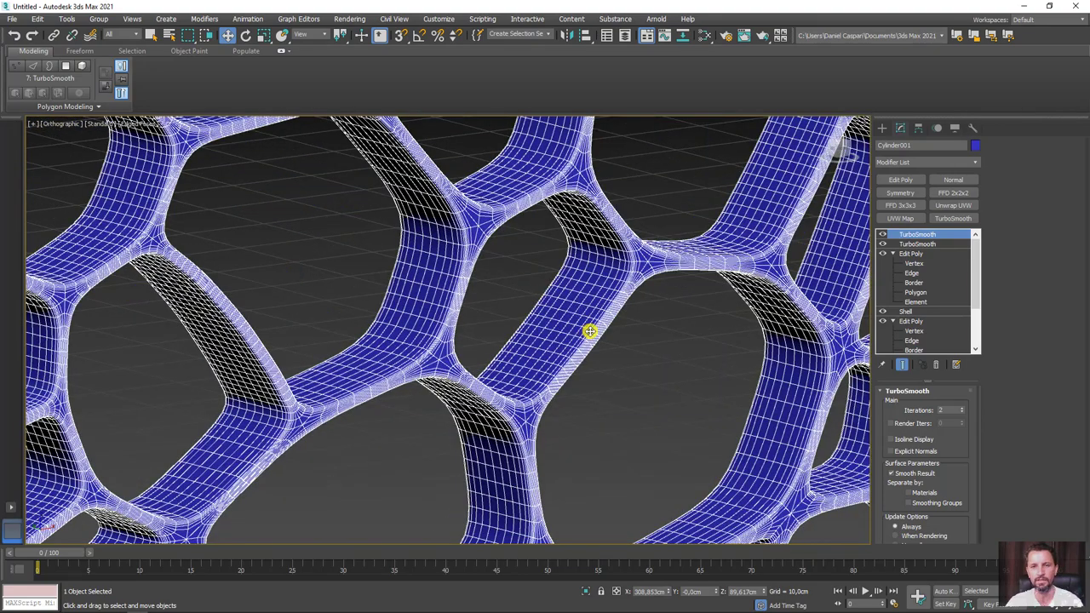
pyautogui.press('F4')
pyautogui.scroll(-4, 590, 331)
pyautogui.press('F4')
pyautogui.keyDown('alt'); pyautogui.moveTo(593, 241); pyautogui.dragTo(943, 282, button='middle'); pyautogui.keyUp('alt')
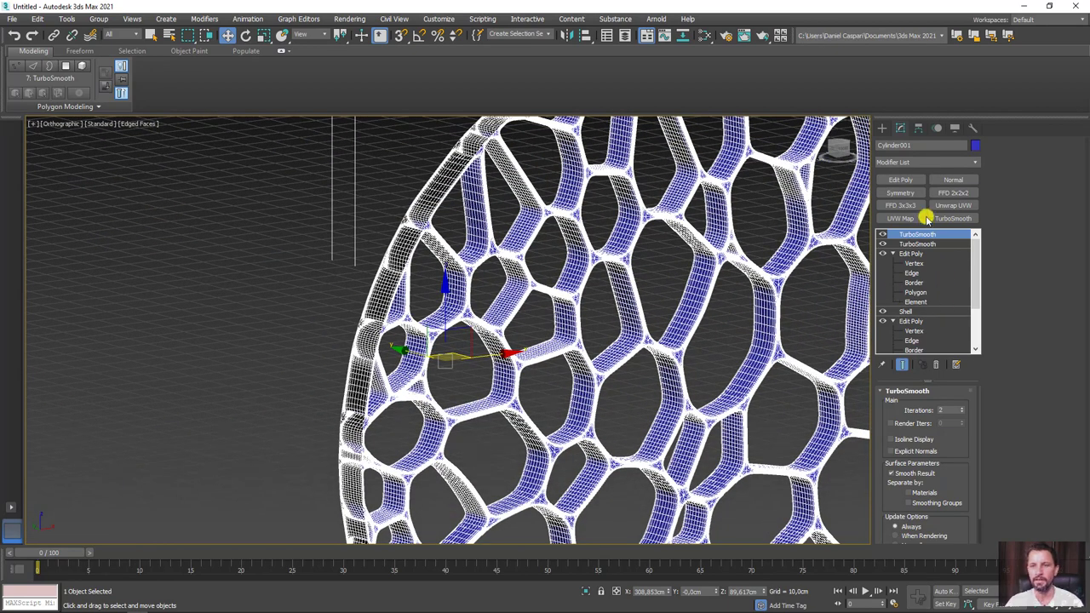
# Select and inspect the disc's 1104 rim border edges in the top Edit Poly.
pyautogui.click(1033, 160)
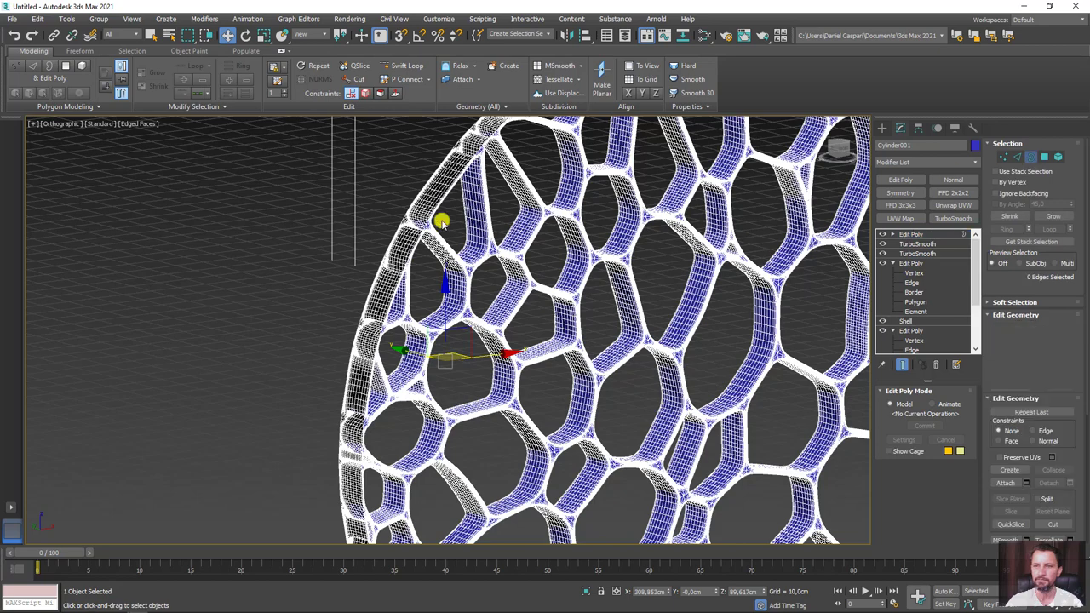
pyautogui.click(452, 228)
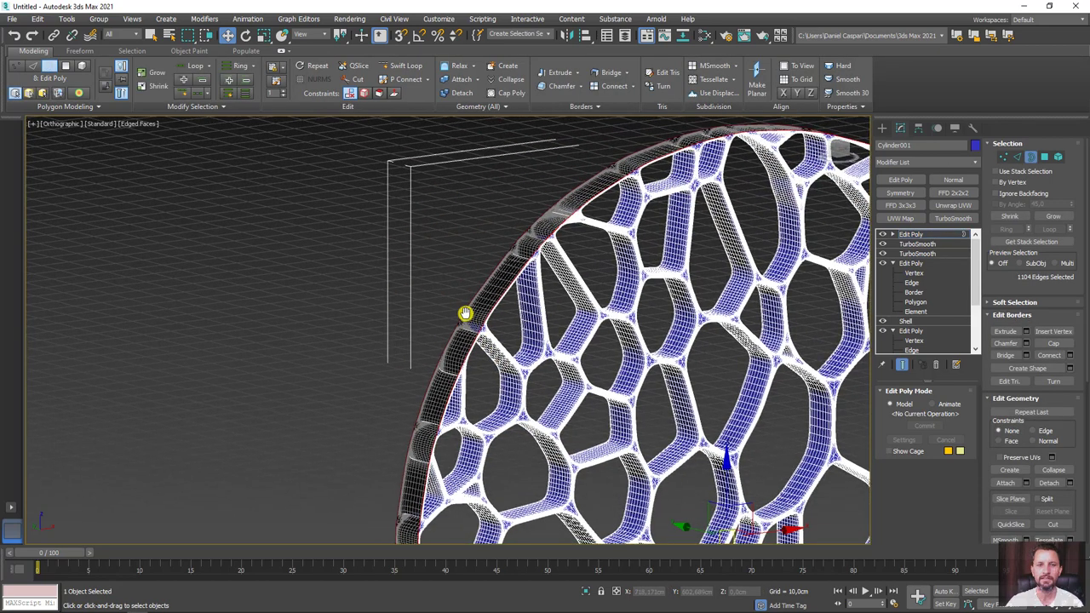
pyautogui.scroll(5, 465, 311)
pyautogui.scroll(2, 756, 351)
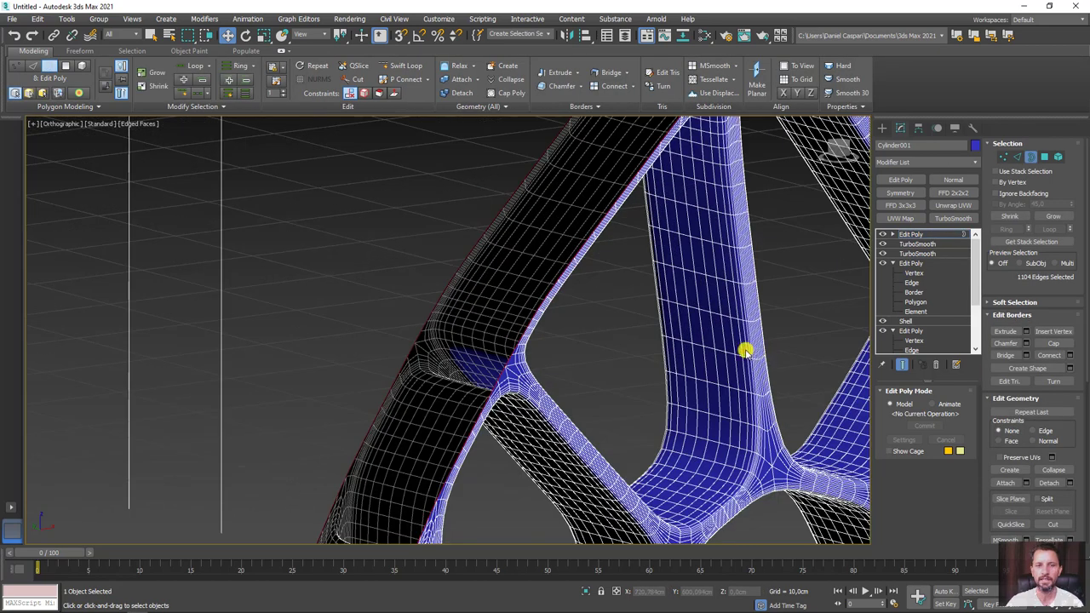
pyautogui.scroll(-2, 581, 315)
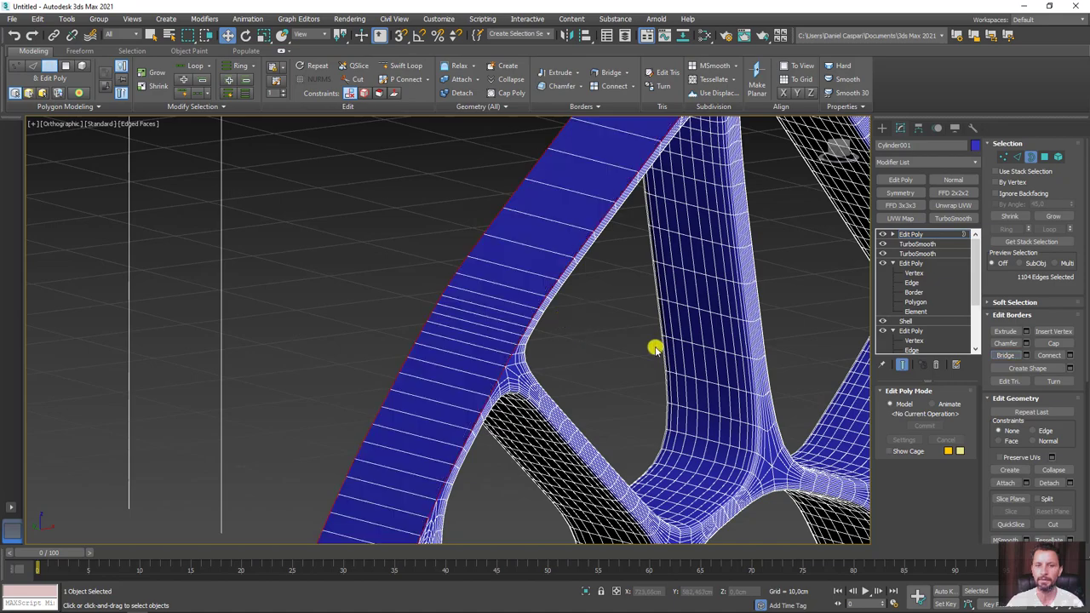
pyautogui.scroll(-3, 807, 230)
# Exit sub-object level, switch to Perspective view, and deselect the disc.
pyautogui.click(913, 235)
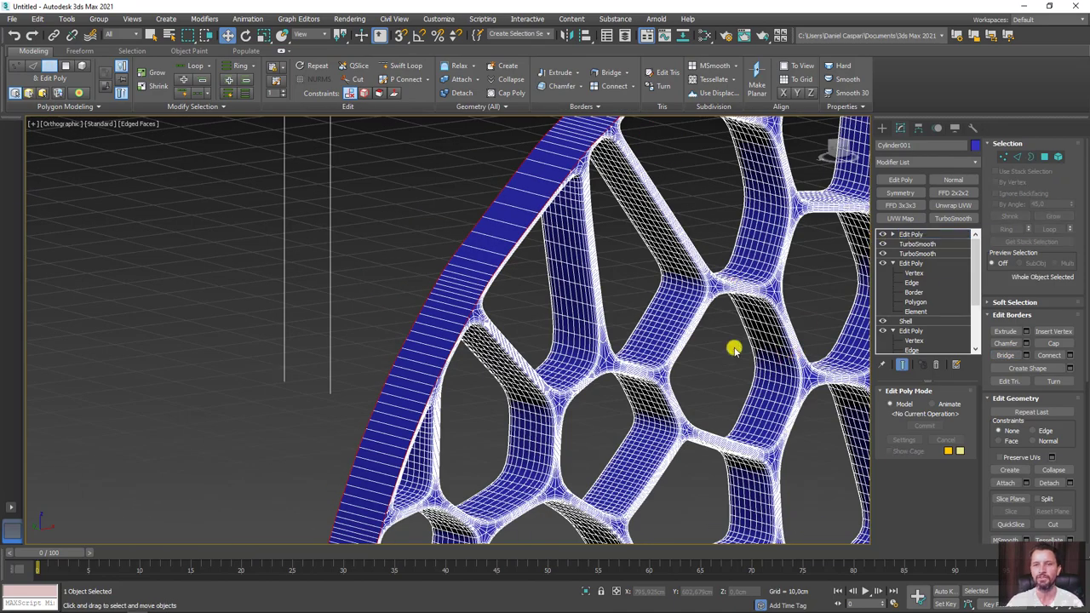
pyautogui.scroll(-5, 741, 341)
pyautogui.moveTo(754, 329)
pyautogui.keyDown('alt'); pyautogui.mouseDown(button='middle')
pyautogui.moveTo(661, 346)
pyautogui.moveTo(642, 367)
pyautogui.moveTo(610, 354)
pyautogui.moveTo(536, 382)
pyautogui.moveTo(628, 373)
pyautogui.mouseUp(button='middle'); pyautogui.keyUp('alt')
pyautogui.press('p')
pyautogui.scroll(-3, 633, 372)
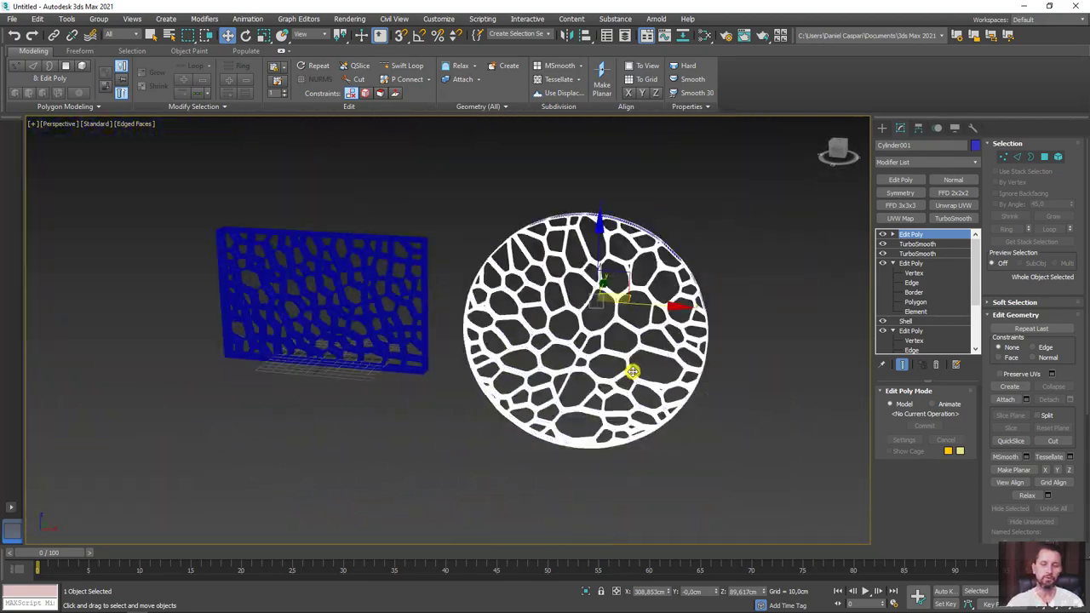
pyautogui.click(654, 371)
pyautogui.scroll(2, 652, 369)
# Frame the disc beside the blue panel and turn off Edged Faces for clean shading.
pyautogui.scroll(2, 673, 387)
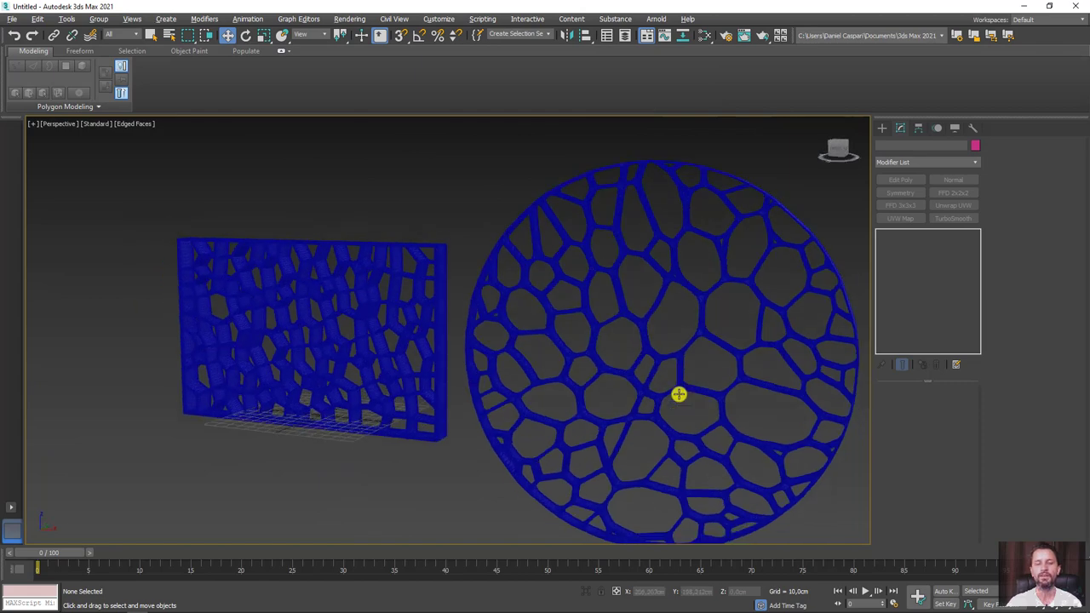
pyautogui.moveTo(678, 394)
pyautogui.mouseDown(button='middle')
pyautogui.moveTo(637, 344)
pyautogui.moveTo(625, 350)
pyautogui.mouseUp(button='middle')
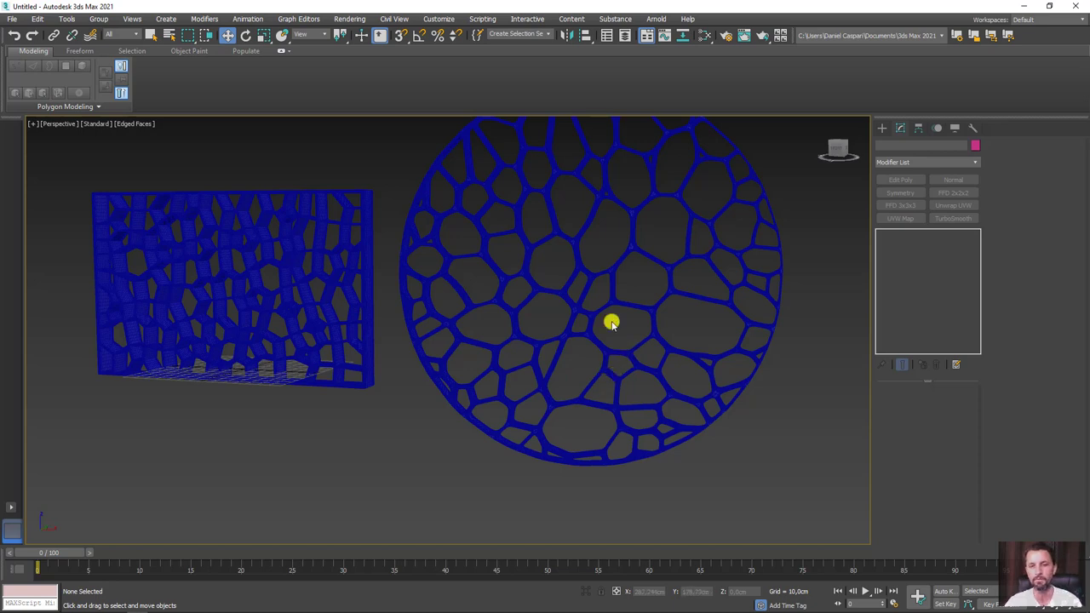
pyautogui.moveTo(612, 321); pyautogui.dragTo(645, 357, button='middle')
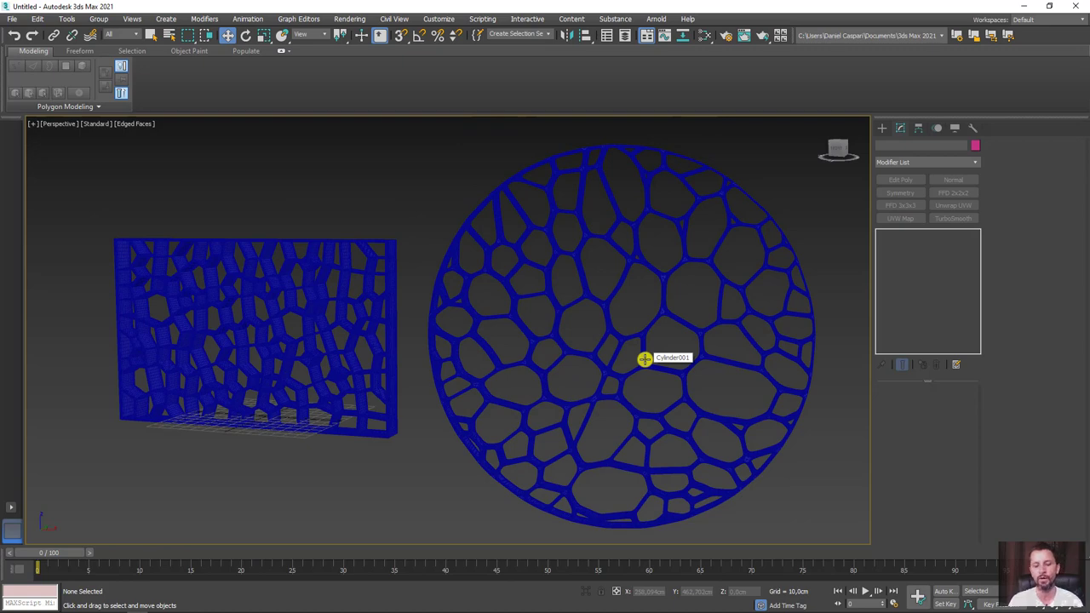
pyautogui.press('F4')
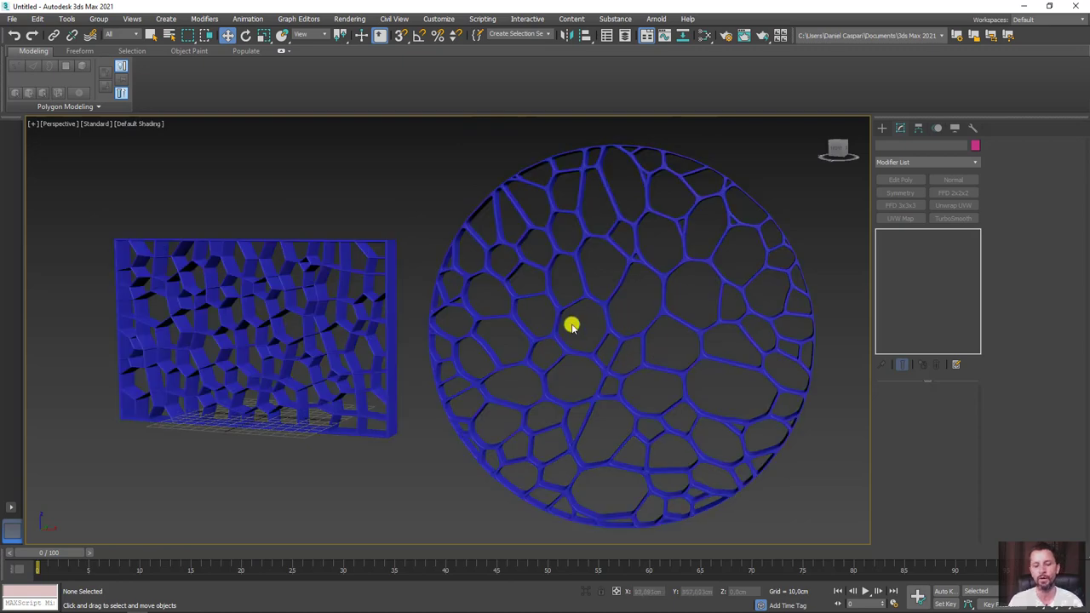
pyautogui.scroll(-5, 570, 325)
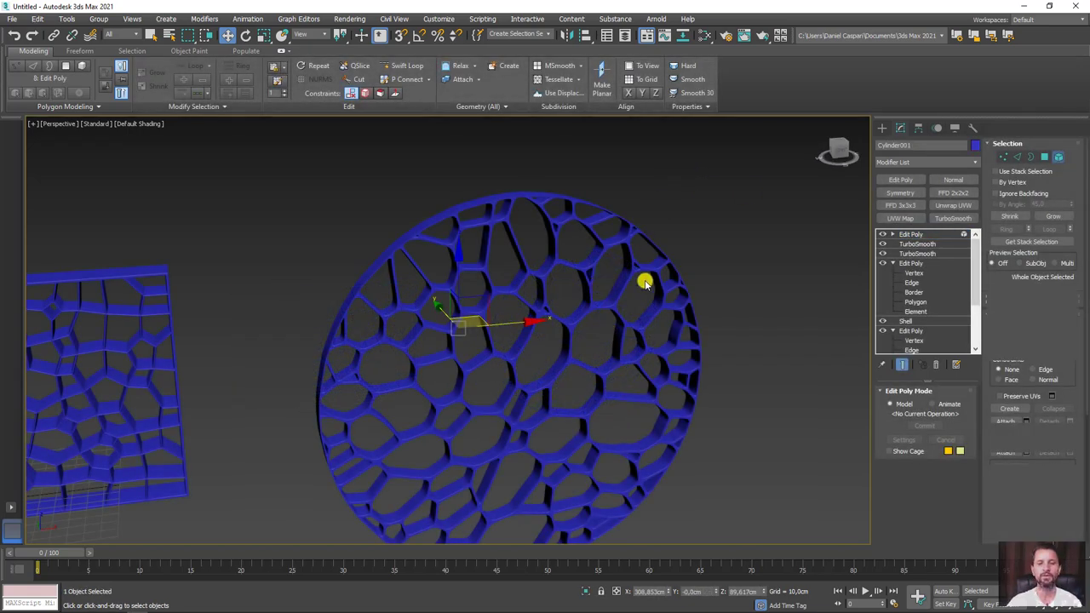
# Select the disc element and scale it to slim the lattice walls and enlarge the holes.
pyautogui.click(644, 283)
pyautogui.keyDown('alt'); pyautogui.moveTo(693, 289); pyautogui.dragTo(596, 372, button='middle'); pyautogui.keyUp('alt')
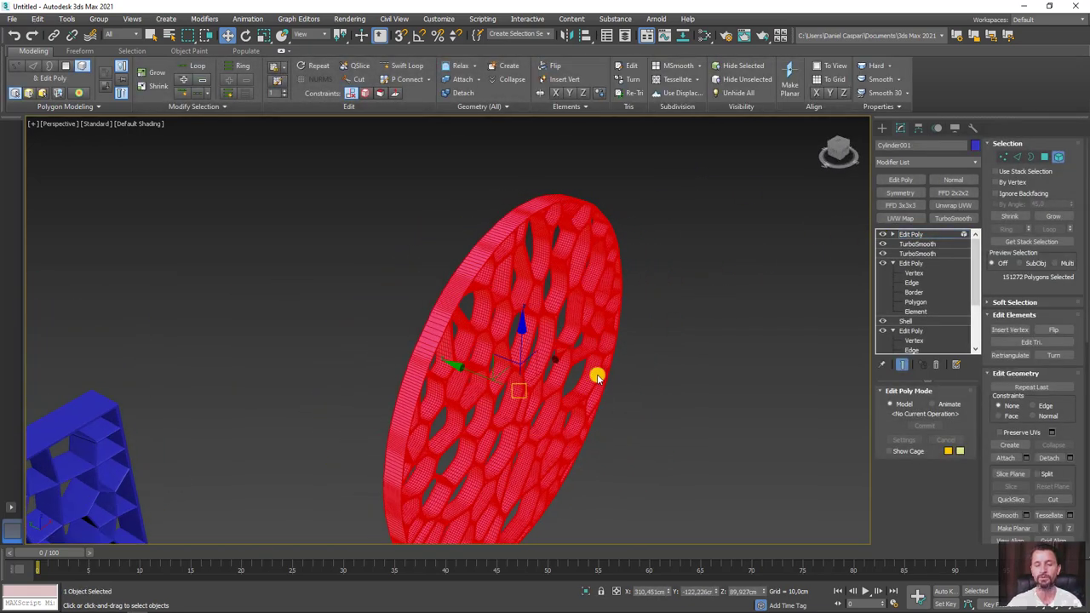
pyautogui.press('r')
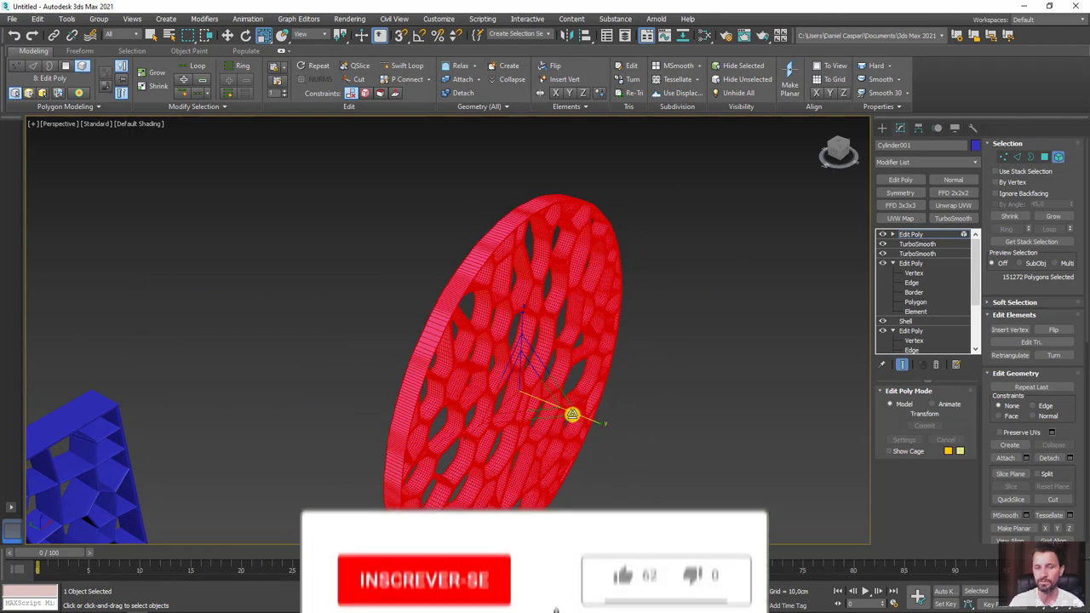
pyautogui.moveTo(557, 412); pyautogui.dragTo(543, 404)
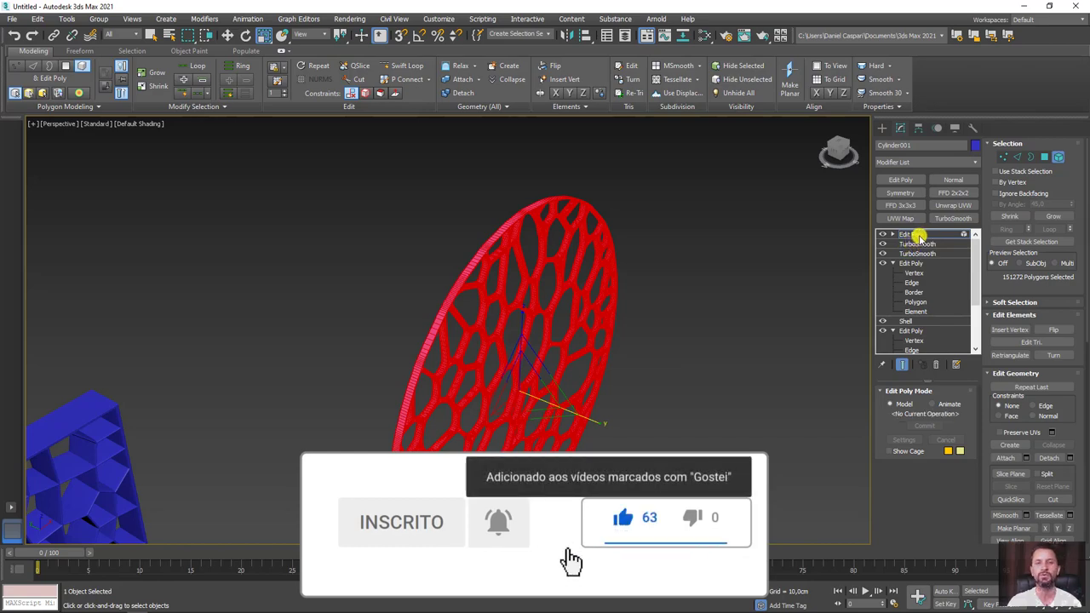
pyautogui.click(914, 233)
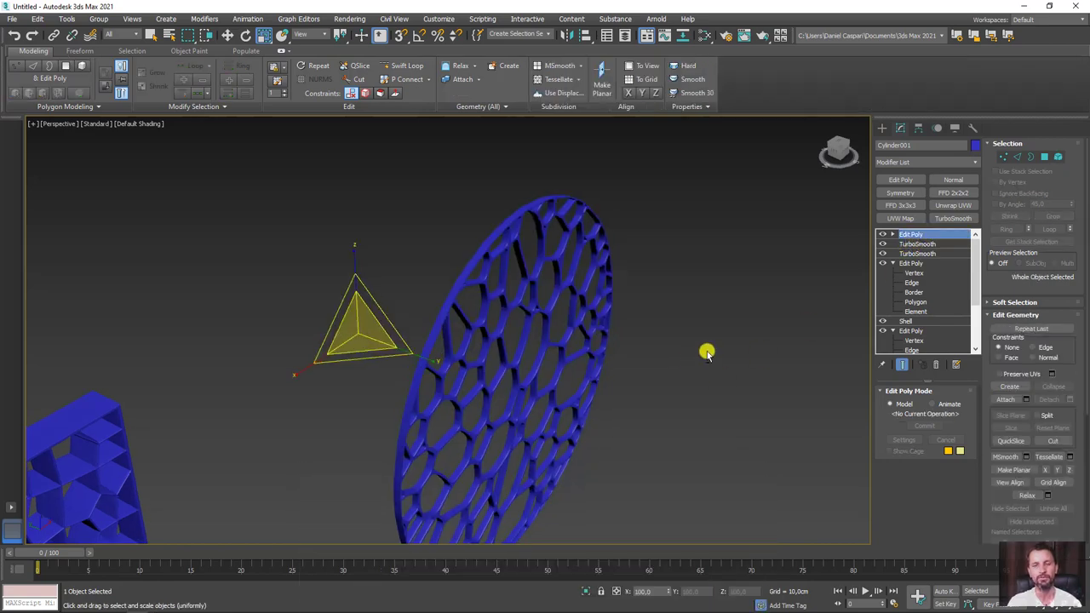